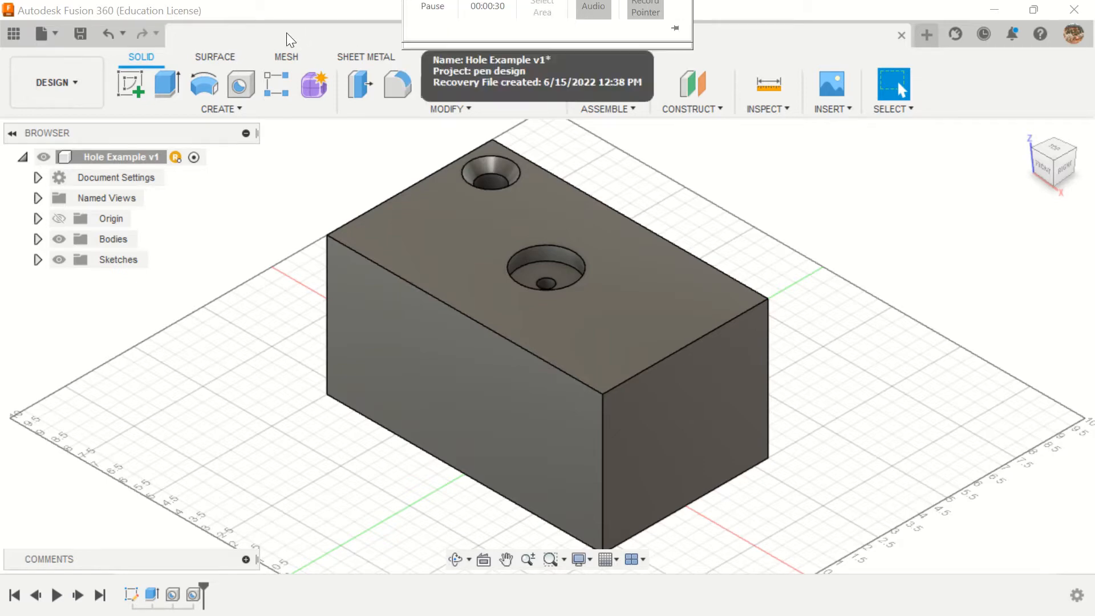
# Step: Create a new design and start a sketch on the horizontal XY plane
pyautogui.click(927, 35)
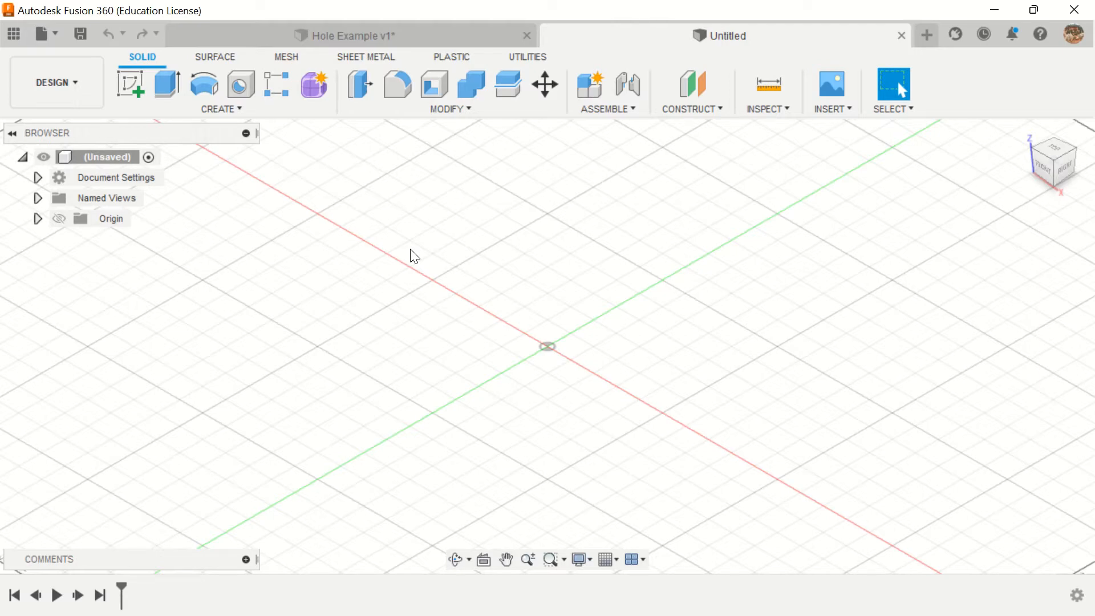
pyautogui.click(129, 84)
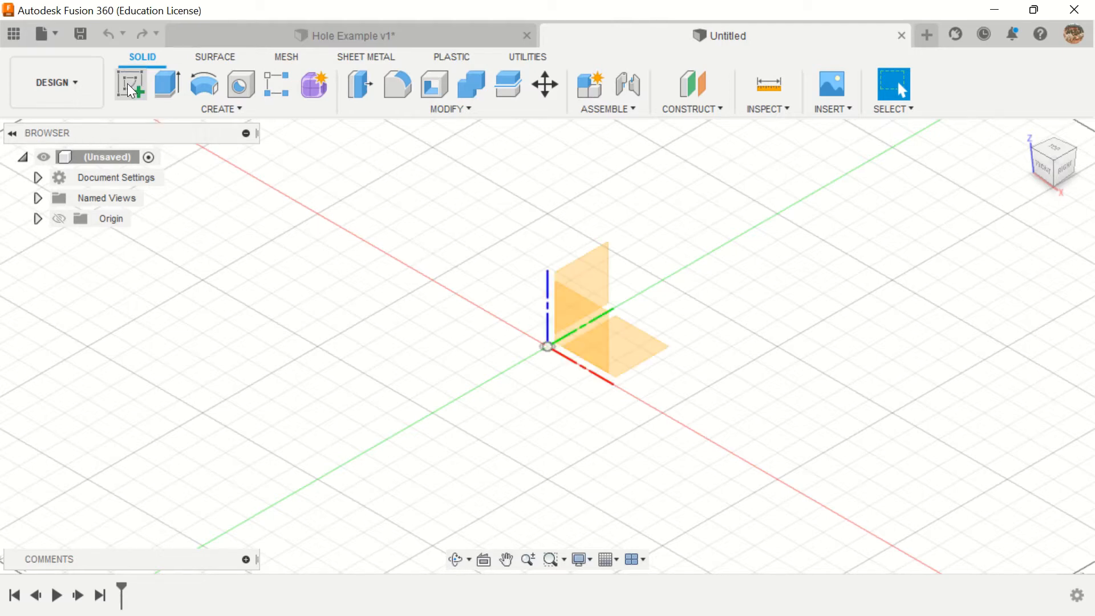
pyautogui.click(652, 344)
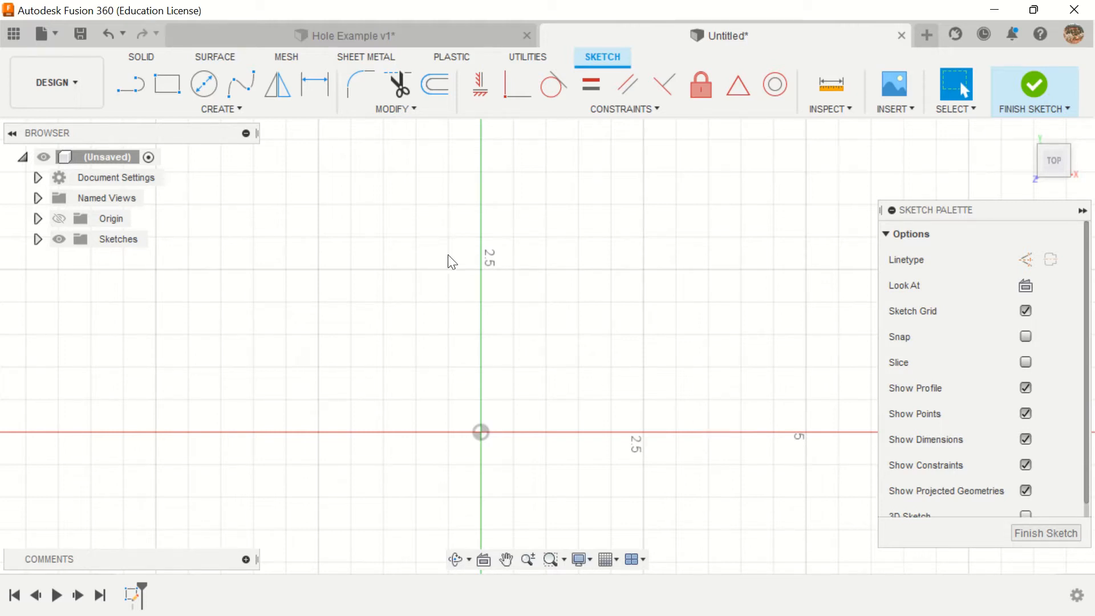
# Step: Draw a horizontal line about 2 in long on the red axis, on the negative X side of the origin, and finish the sketch
pyautogui.click(132, 82)
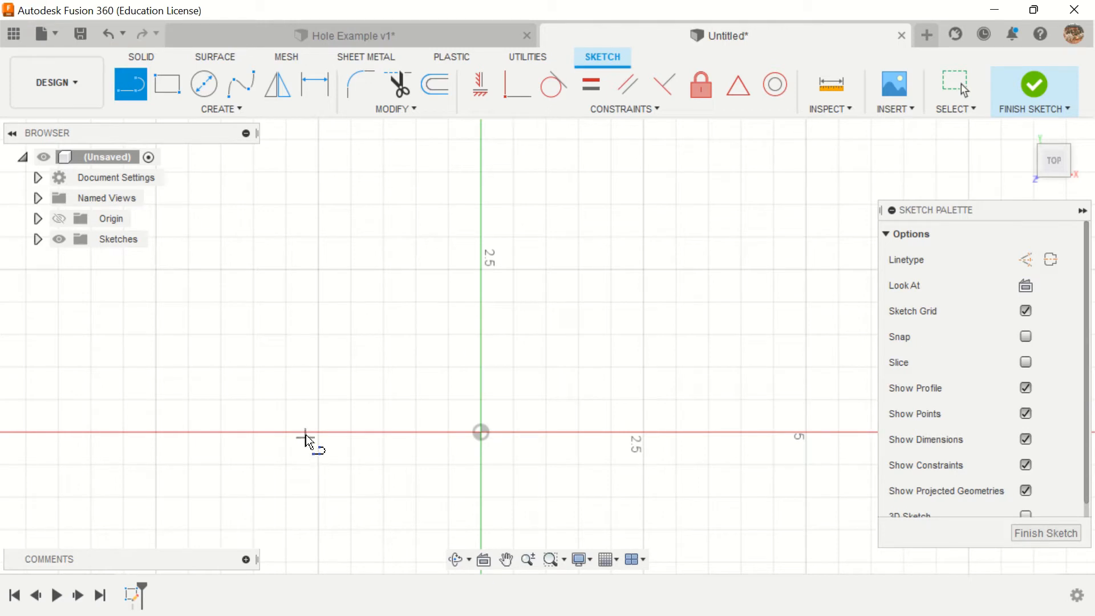
pyautogui.click(186, 432)
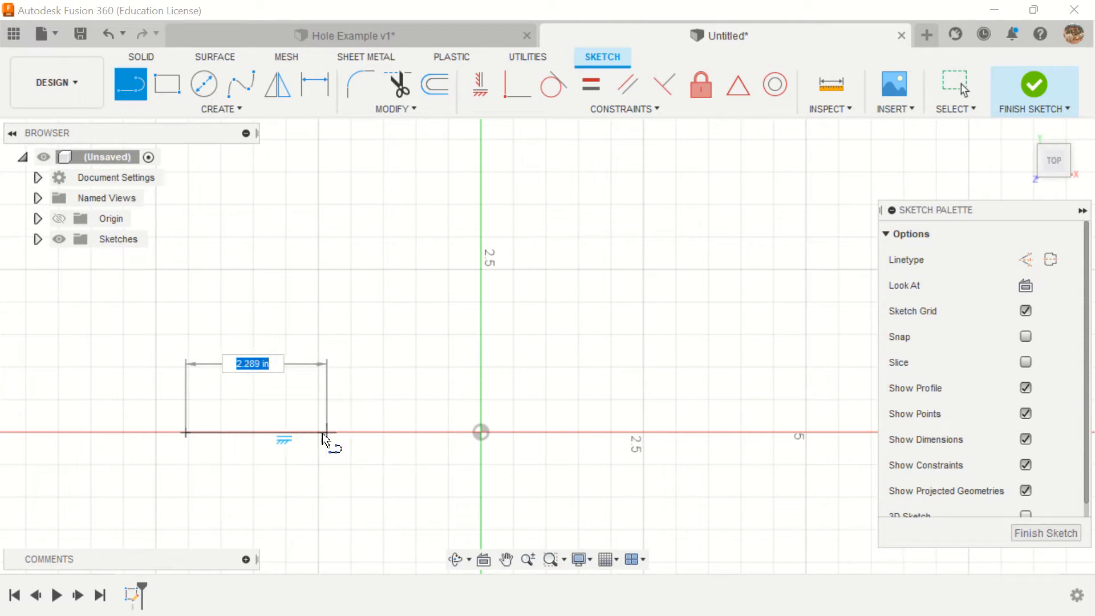
pyautogui.click(320, 432)
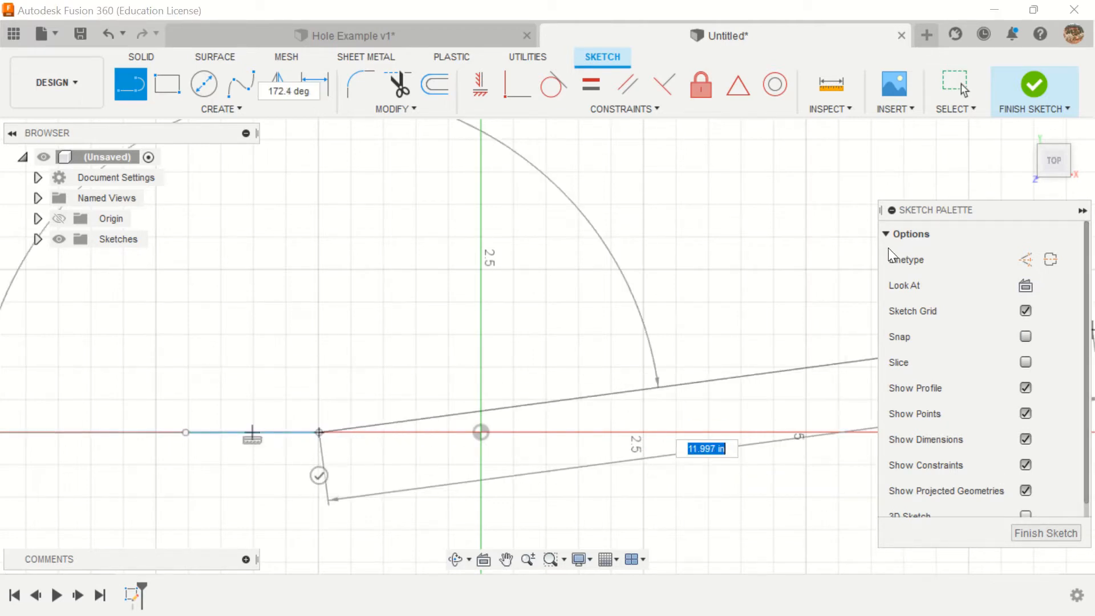
pyautogui.press('Escape')
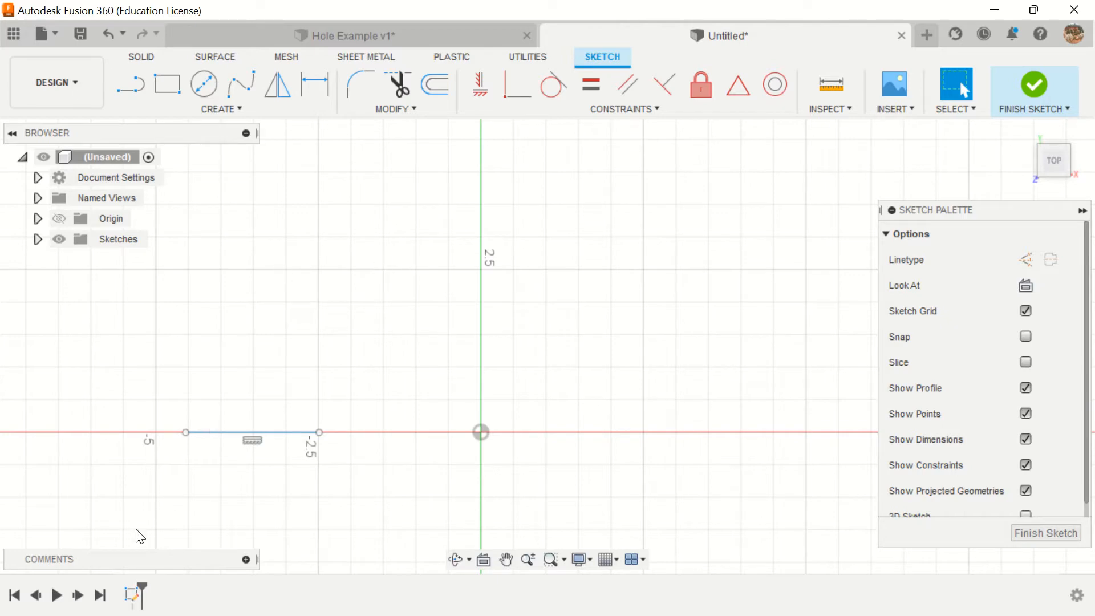
pyautogui.click(1043, 98)
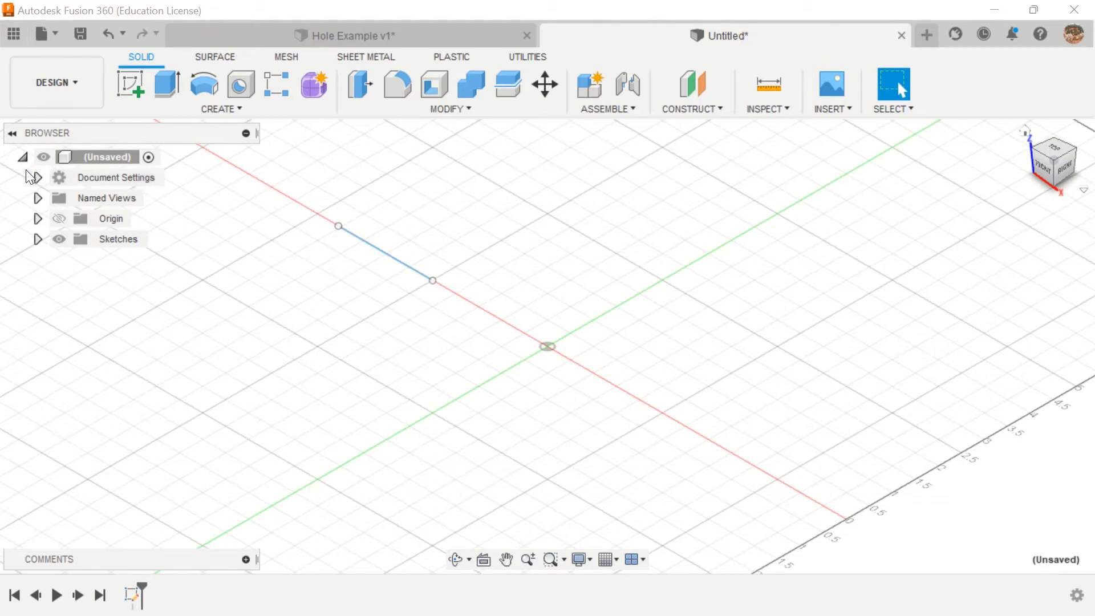
# Step: Change the document's active units to millimeters
pyautogui.click(37, 177)
pyautogui.click(108, 198)
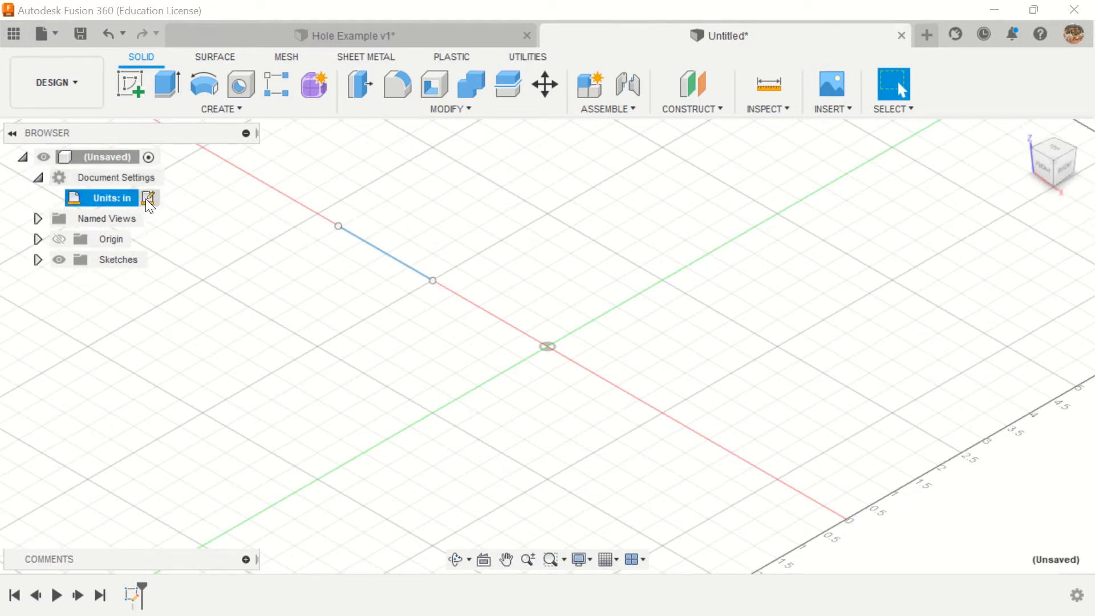
pyautogui.click(147, 199)
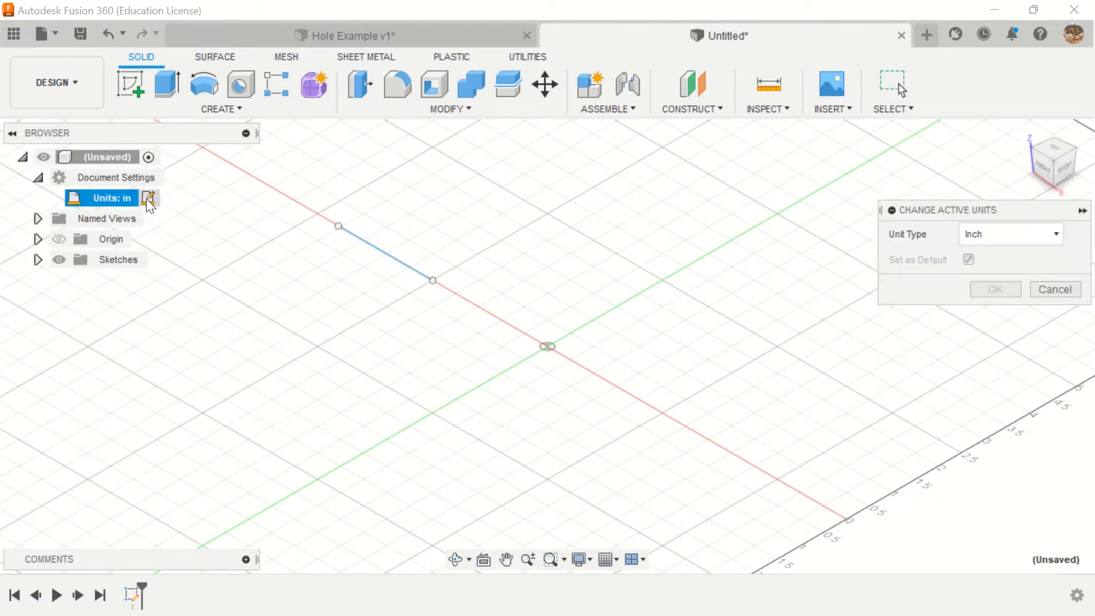
pyautogui.click(1010, 240)
pyautogui.click(995, 278)
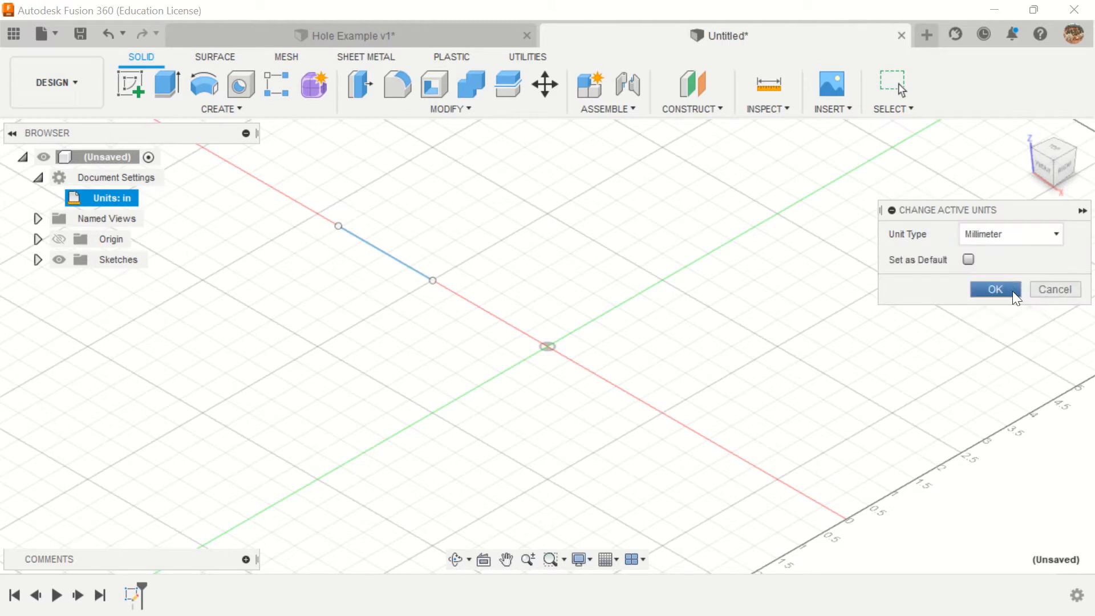
pyautogui.click(1013, 292)
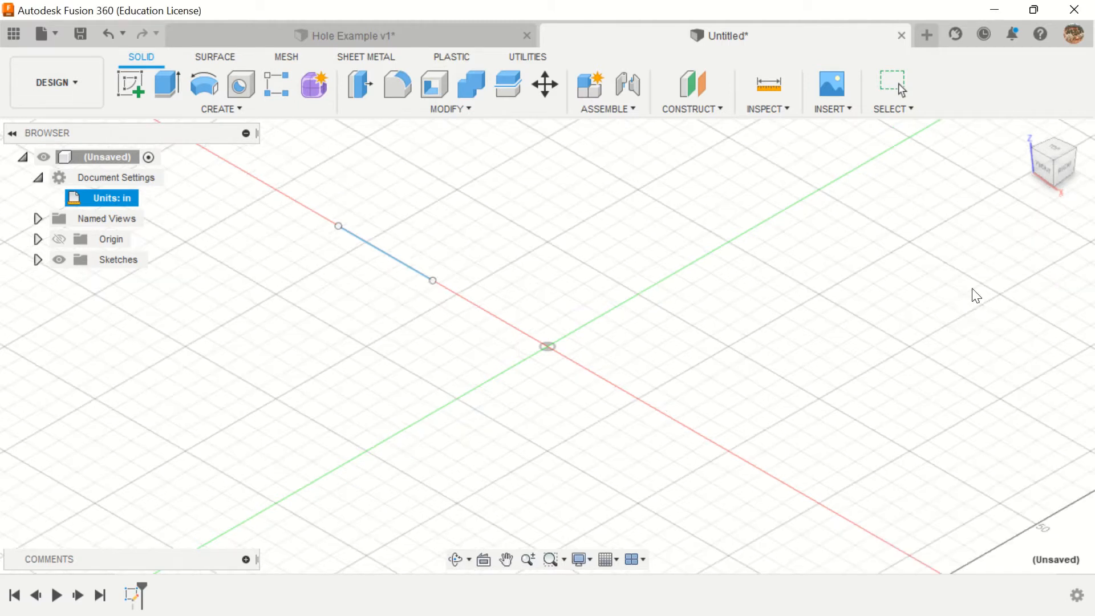
# Step: Reopen the existing sketch, stretch the line past the origin to about X 104 mm, and shift it slightly above the red axis
pyautogui.click(133, 597)
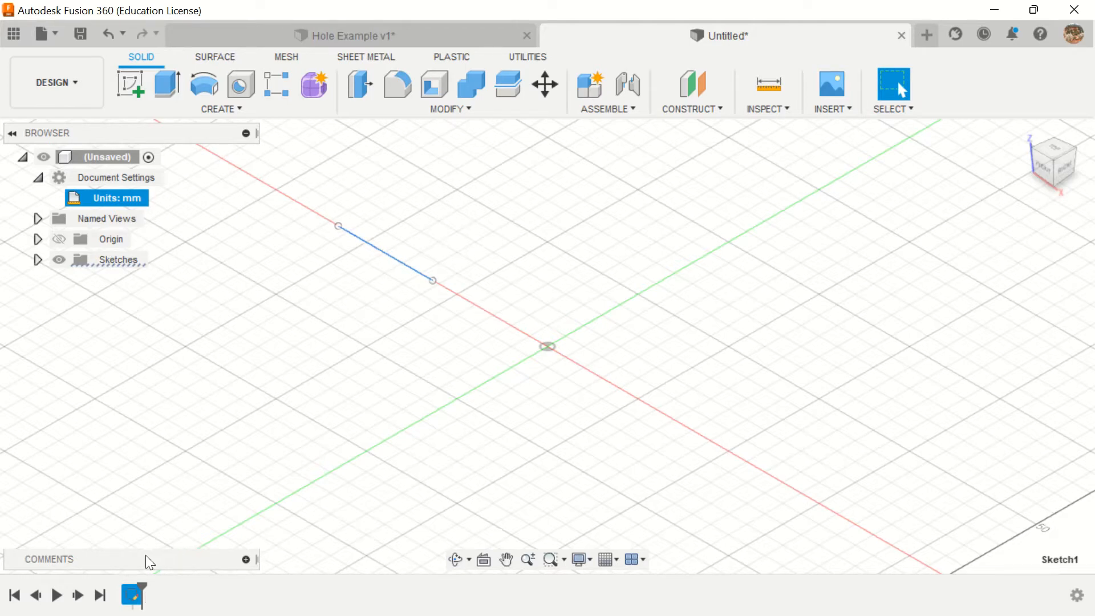
pyautogui.rightClick(134, 604)
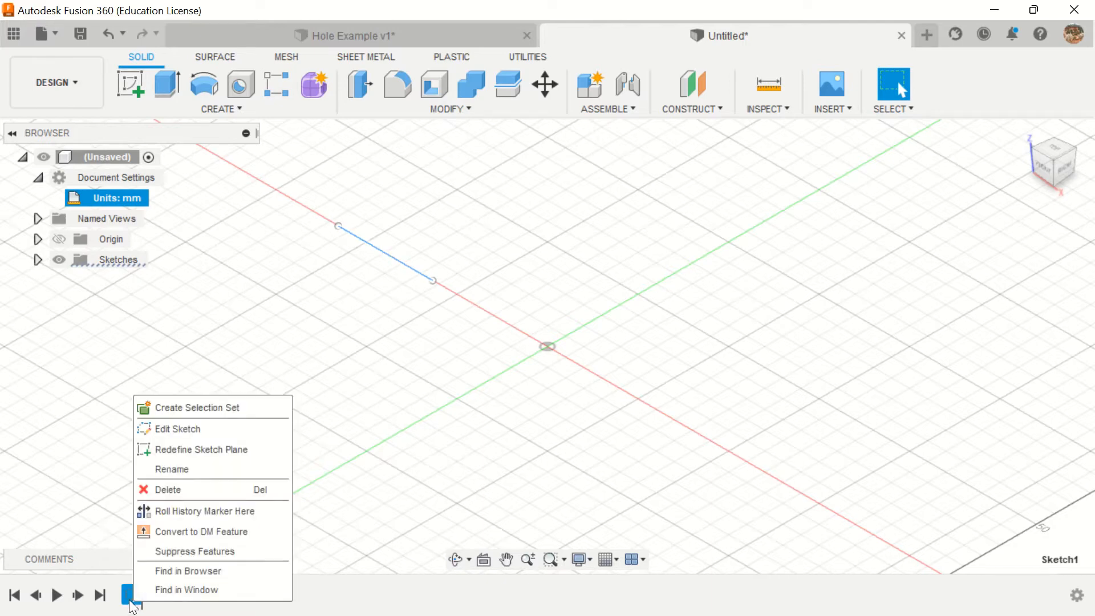
pyautogui.click(180, 432)
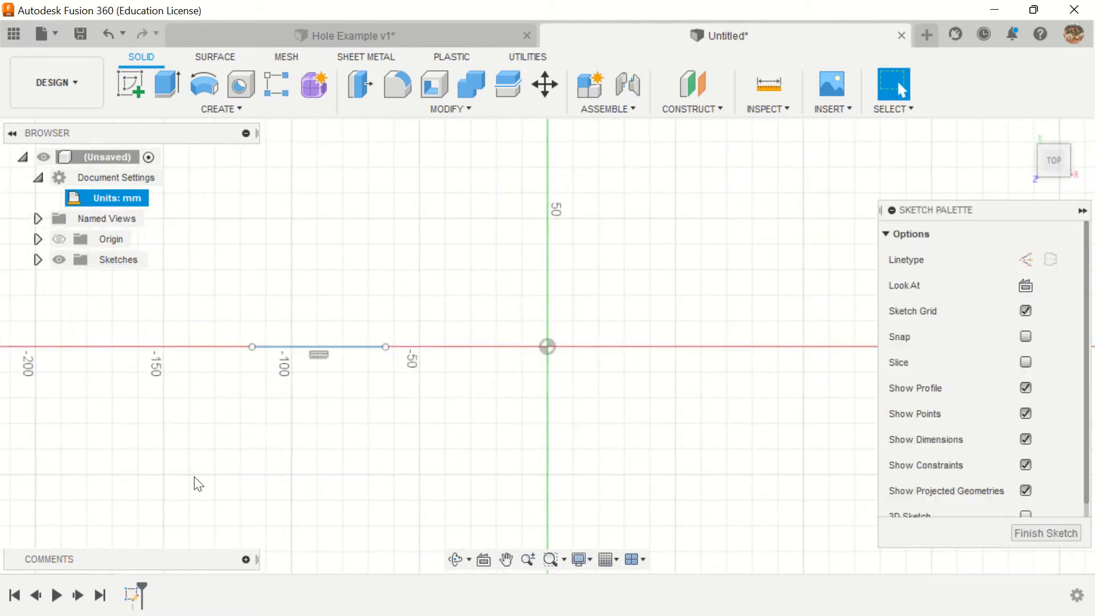
pyautogui.moveTo(386, 346)
pyautogui.mouseDown()
pyautogui.moveTo(658, 358)
pyautogui.moveTo(800, 343)
pyautogui.mouseUp()
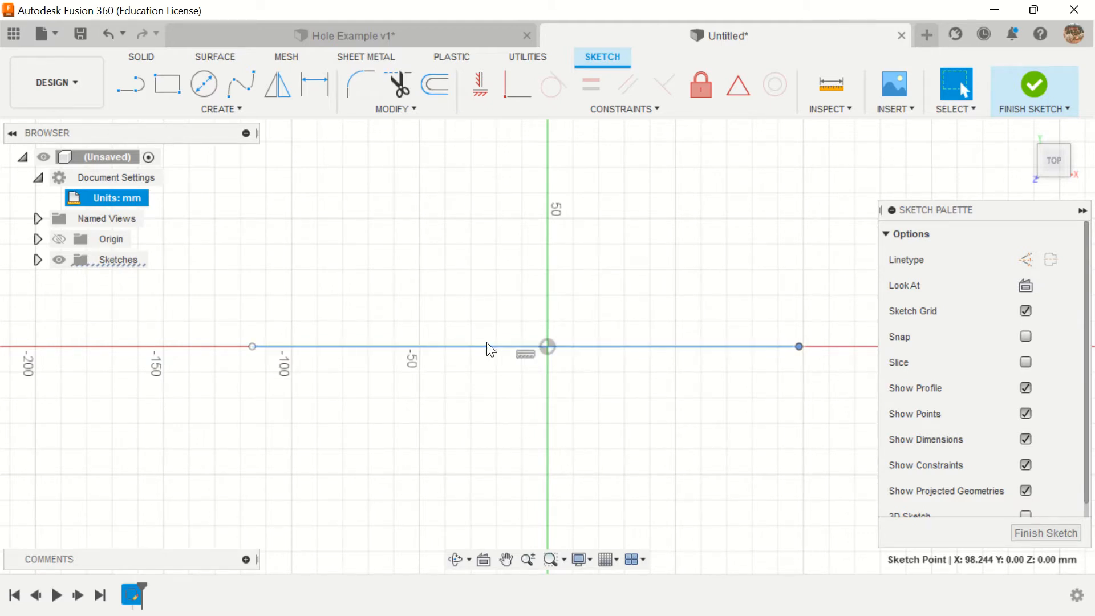
pyautogui.moveTo(554, 292)
pyautogui.mouseDown(button='middle')
pyautogui.moveTo(508, 360)
pyautogui.moveTo(504, 400)
pyautogui.mouseUp(button='middle')
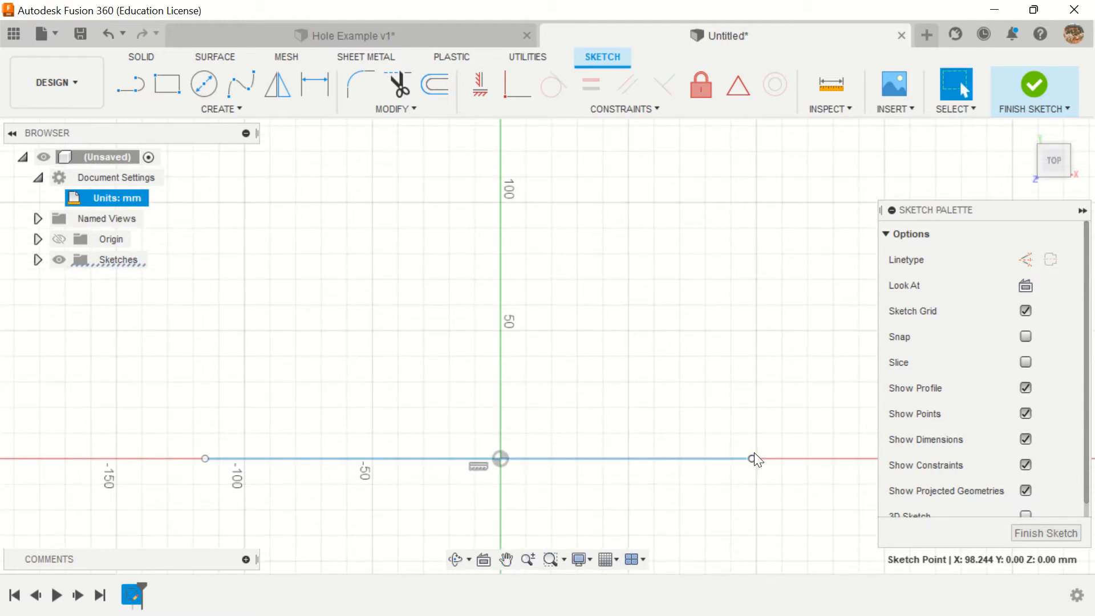
pyautogui.moveTo(752, 458)
pyautogui.mouseDown()
pyautogui.moveTo(745, 410)
pyautogui.moveTo(754, 457)
pyautogui.moveTo(768, 459)
pyautogui.mouseUp()
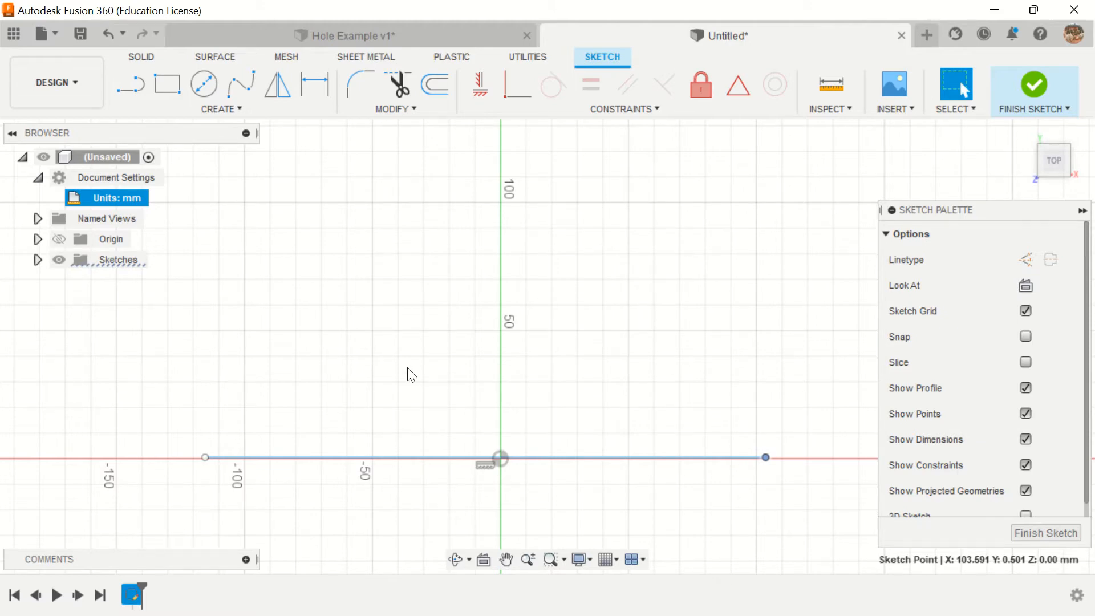
pyautogui.moveTo(580, 456); pyautogui.dragTo(583, 444)
pyautogui.click(602, 512)
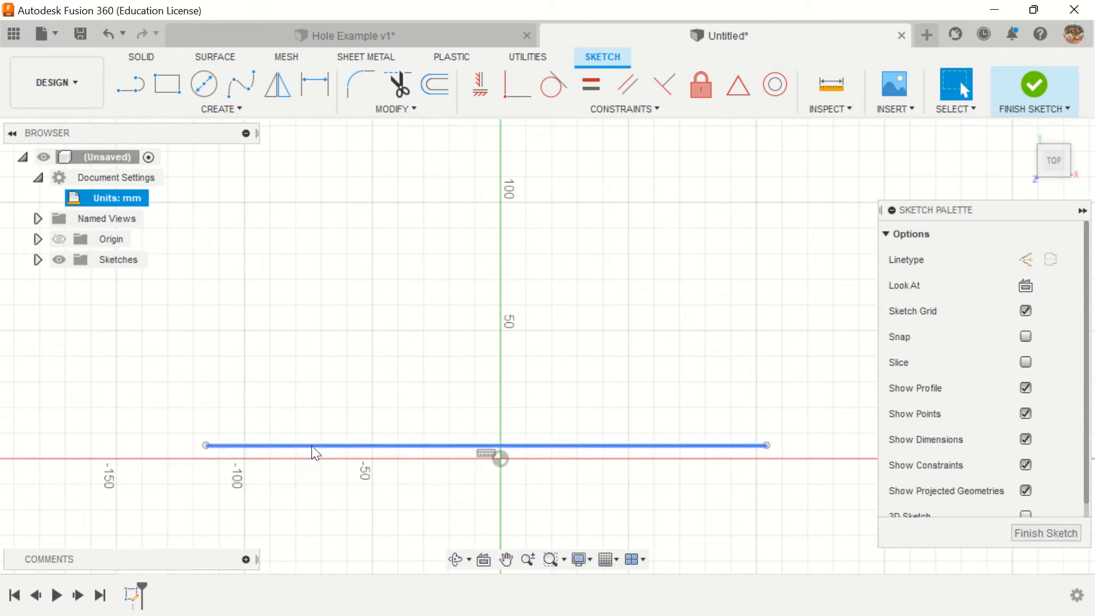
# Step: Try adding a tangent arc curling up from the line's left end, and undo it
pyautogui.click(130, 86)
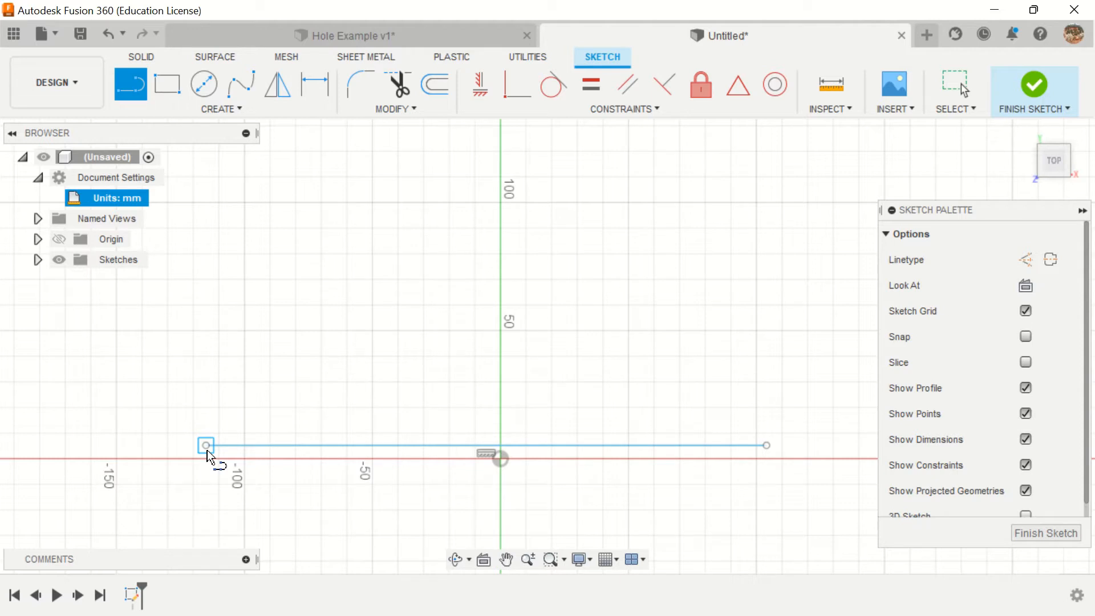
pyautogui.moveTo(207, 448); pyautogui.dragTo(205, 393)
pyautogui.press('Escape')
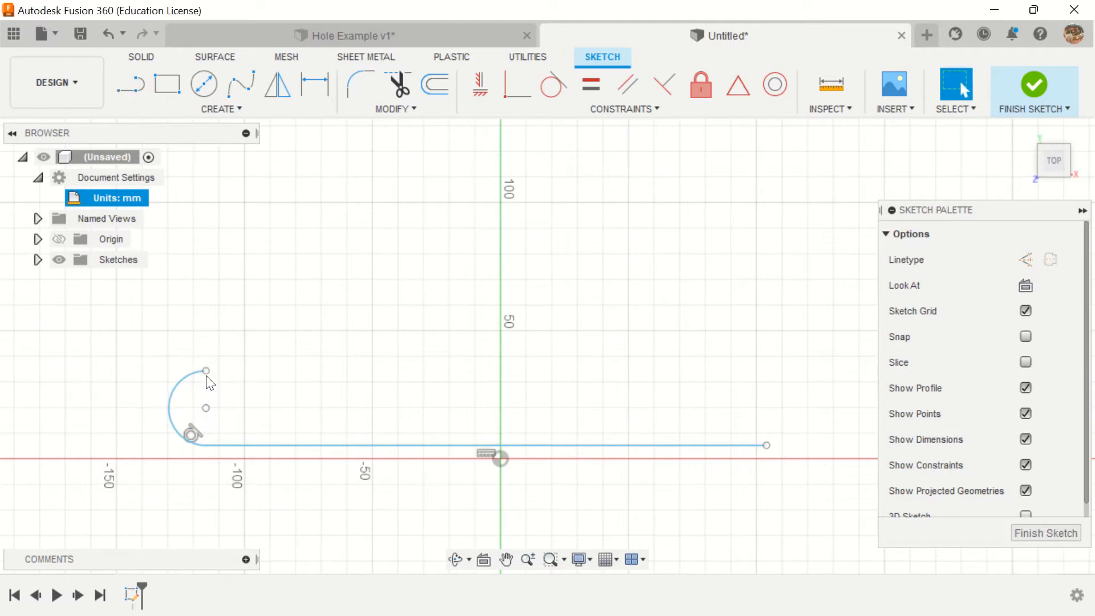
pyautogui.click(106, 34)
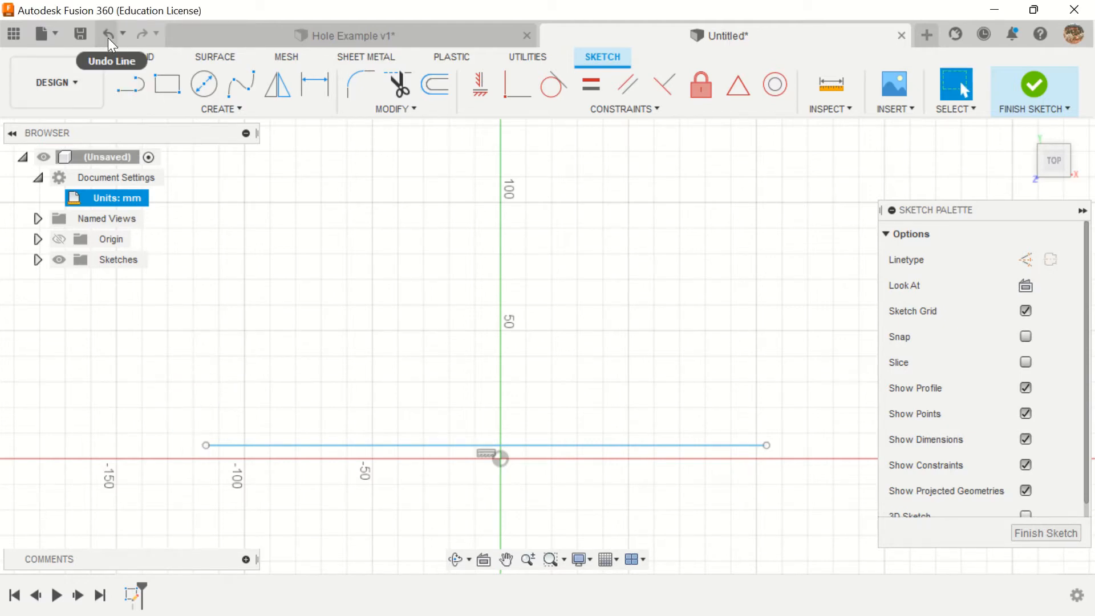
# Step: From the baseline's left end, draw connected lines: up about 34 mm, right about 53 mm, diagonally up about 44 mm, and up about 34 mm
pyautogui.click(127, 85)
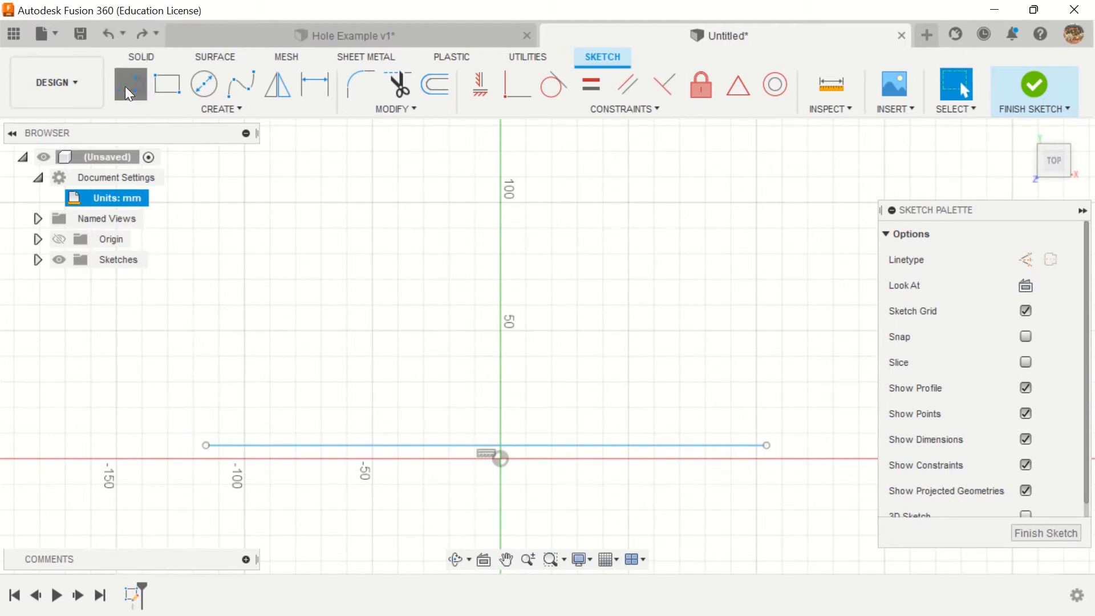
pyautogui.click(206, 445)
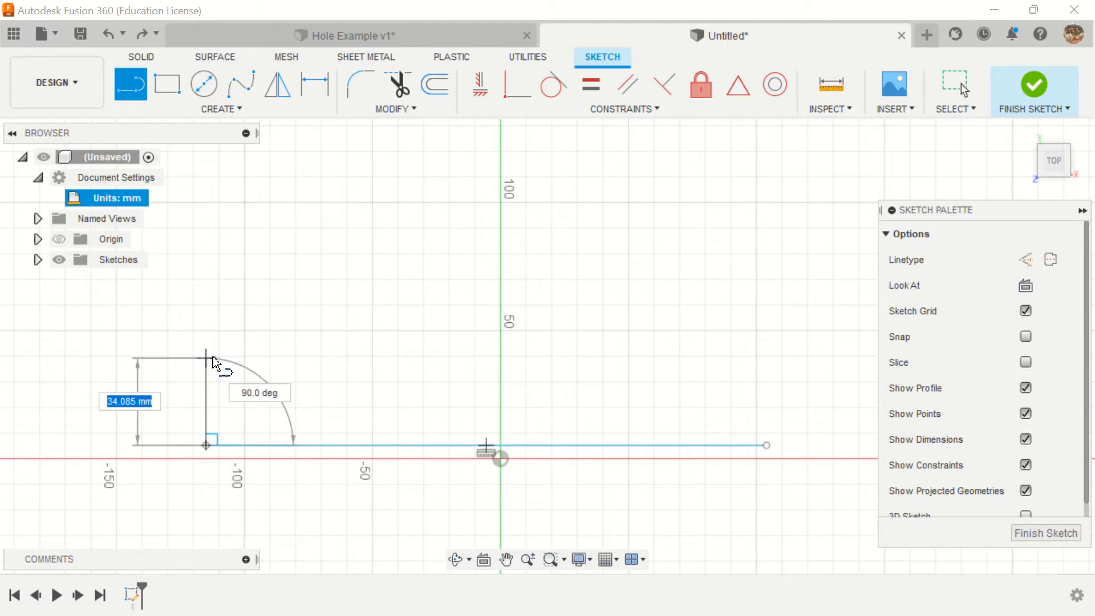
pyautogui.click(214, 357)
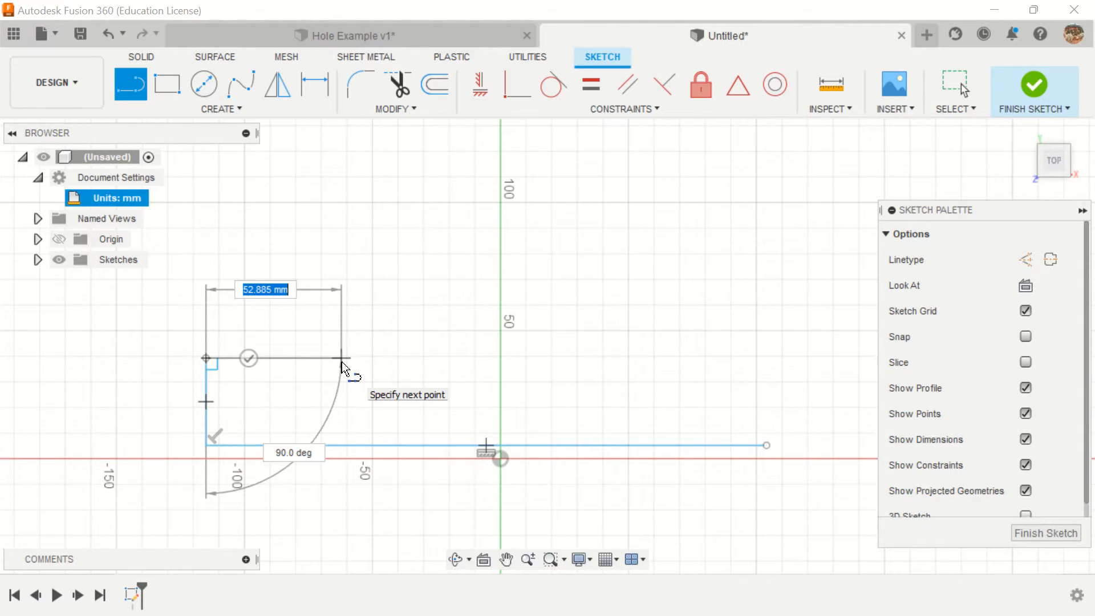
pyautogui.click(341, 362)
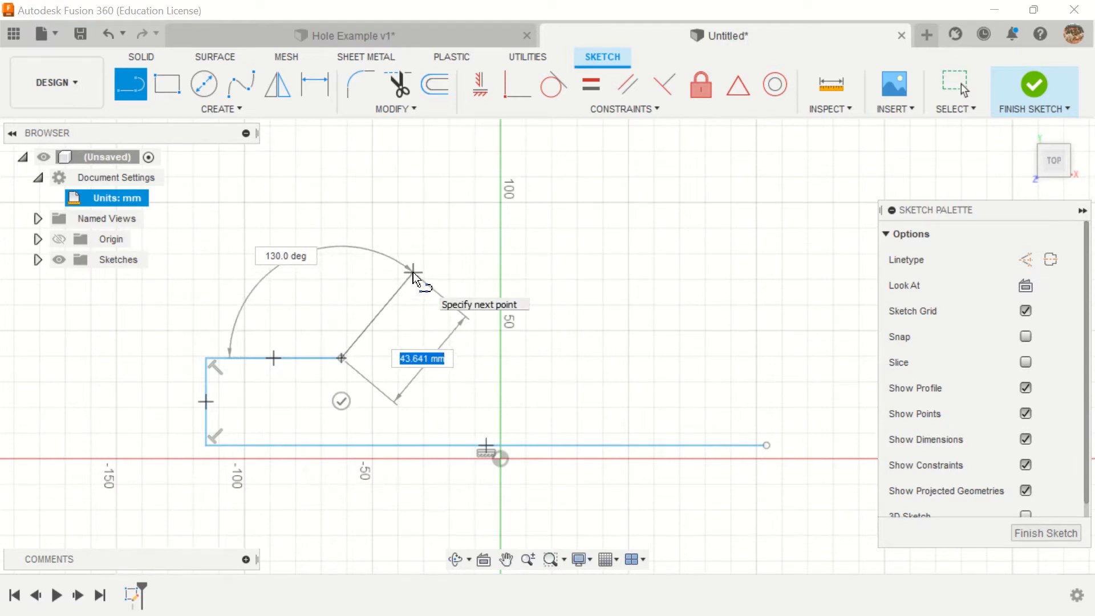
pyautogui.click(413, 272)
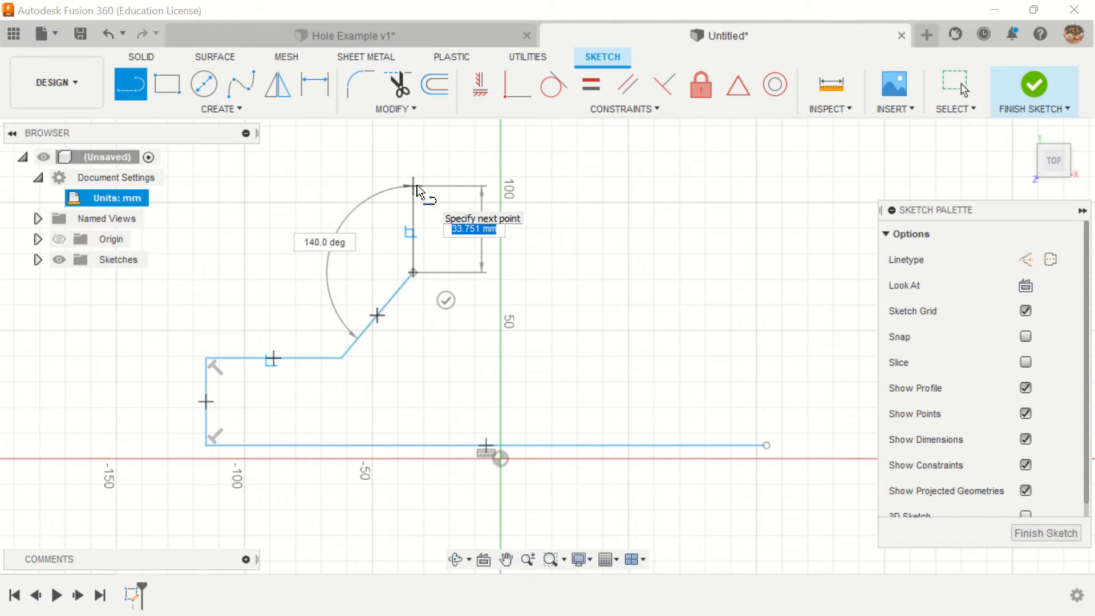
pyautogui.moveTo(416, 186)
pyautogui.mouseDown()
pyautogui.moveTo(489, 157)
pyautogui.moveTo(502, 173)
pyautogui.moveTo(502, 154)
pyautogui.moveTo(416, 152)
pyautogui.moveTo(415, 182)
pyautogui.mouseUp()
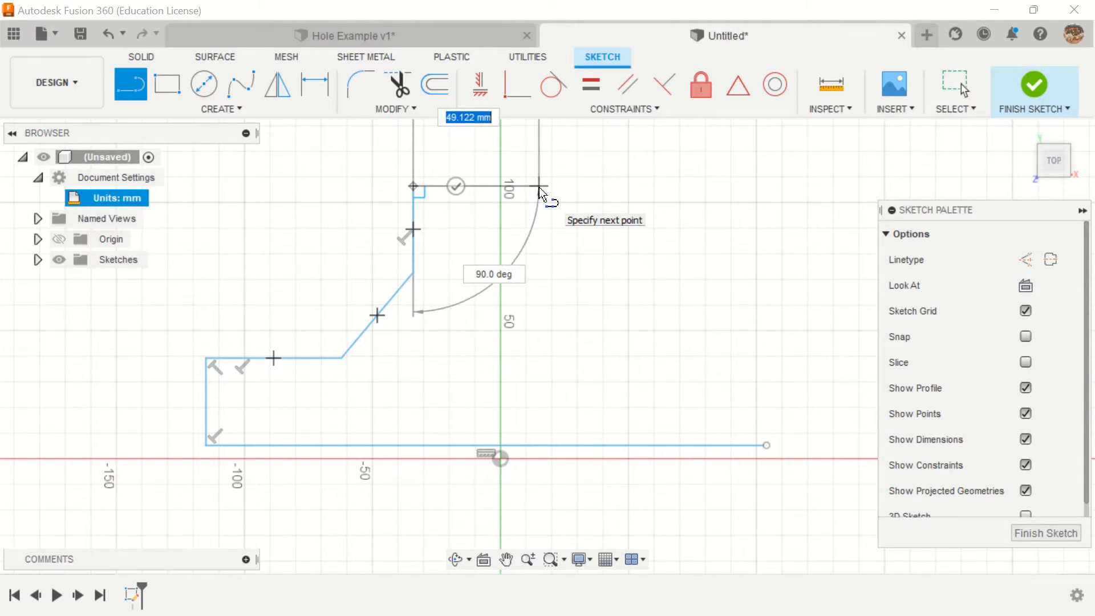
# Step: Continue with a 45 mm upward slope, a 59 mm vertical down, a 43 mm downward slope and a horizontal, closing at the baseline's right end
pyautogui.click(519, 147)
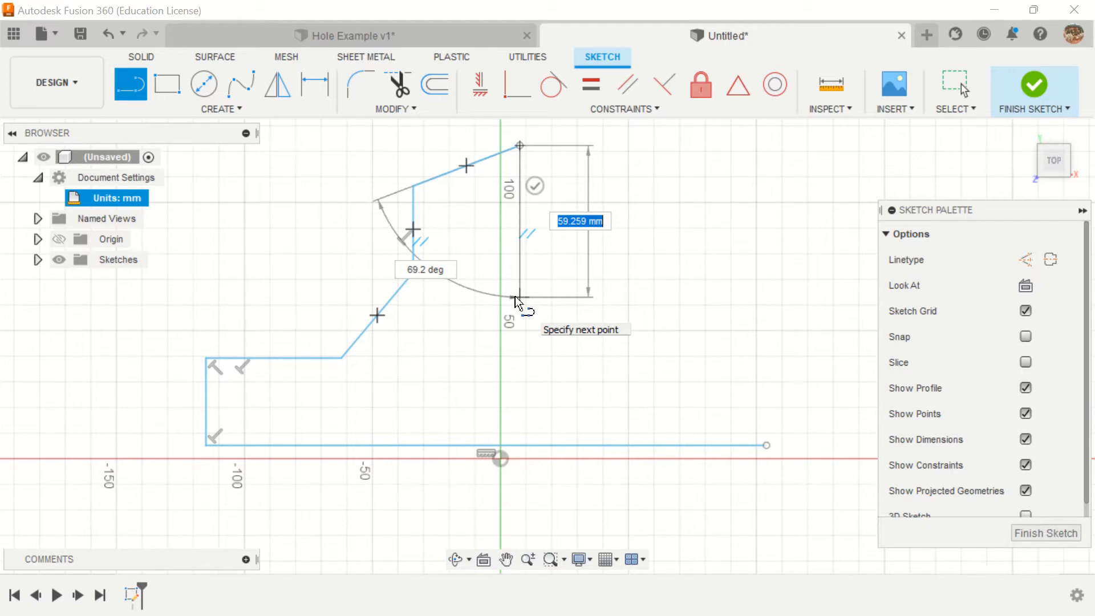
pyautogui.click(518, 297)
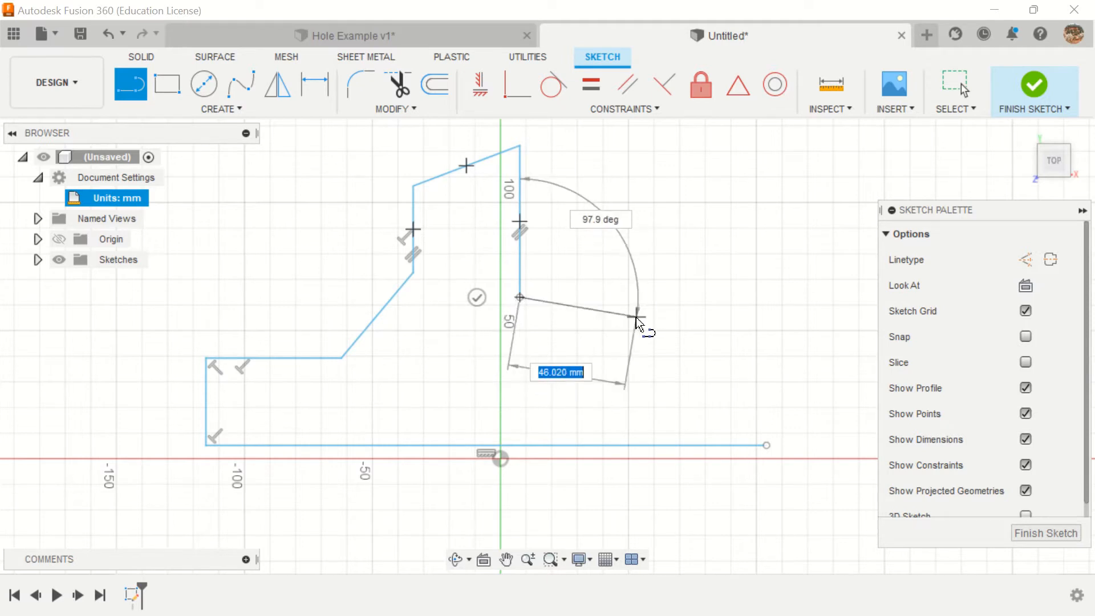
pyautogui.click(619, 349)
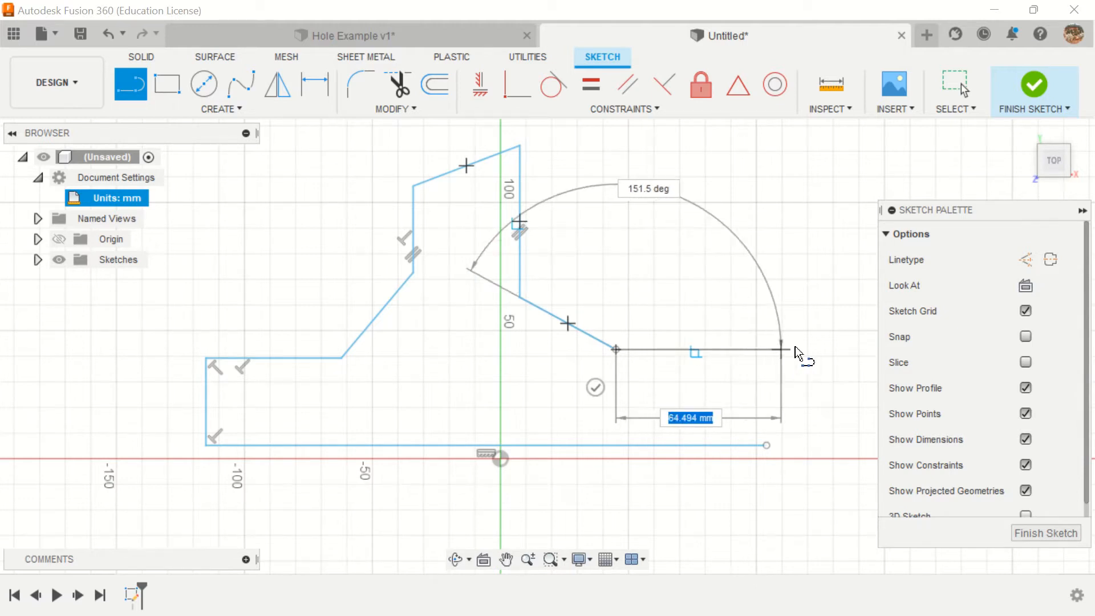
pyautogui.click(835, 350)
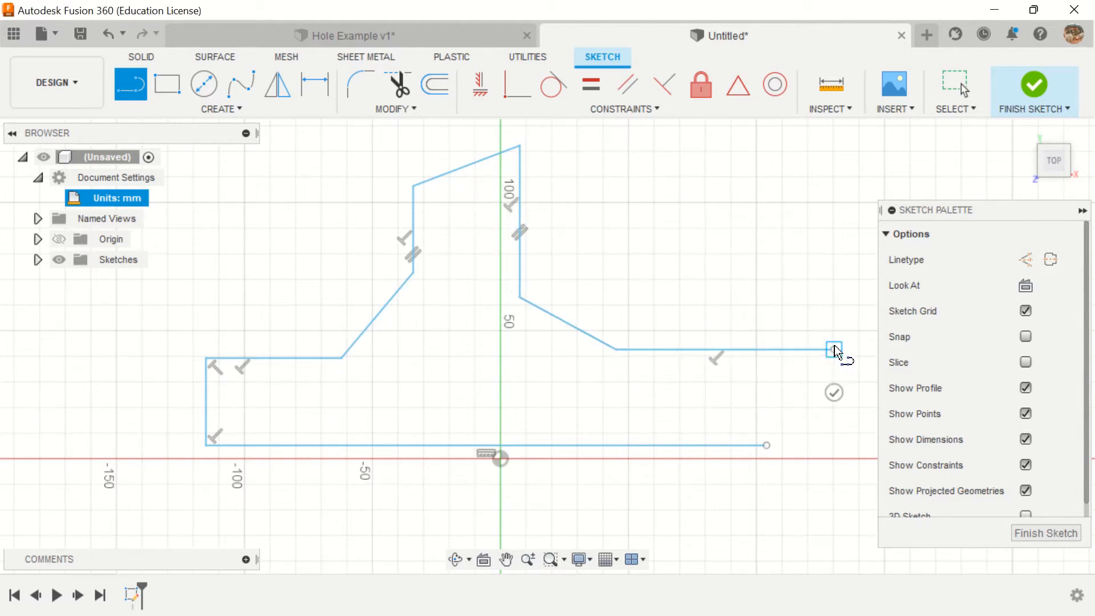
pyautogui.click(770, 444)
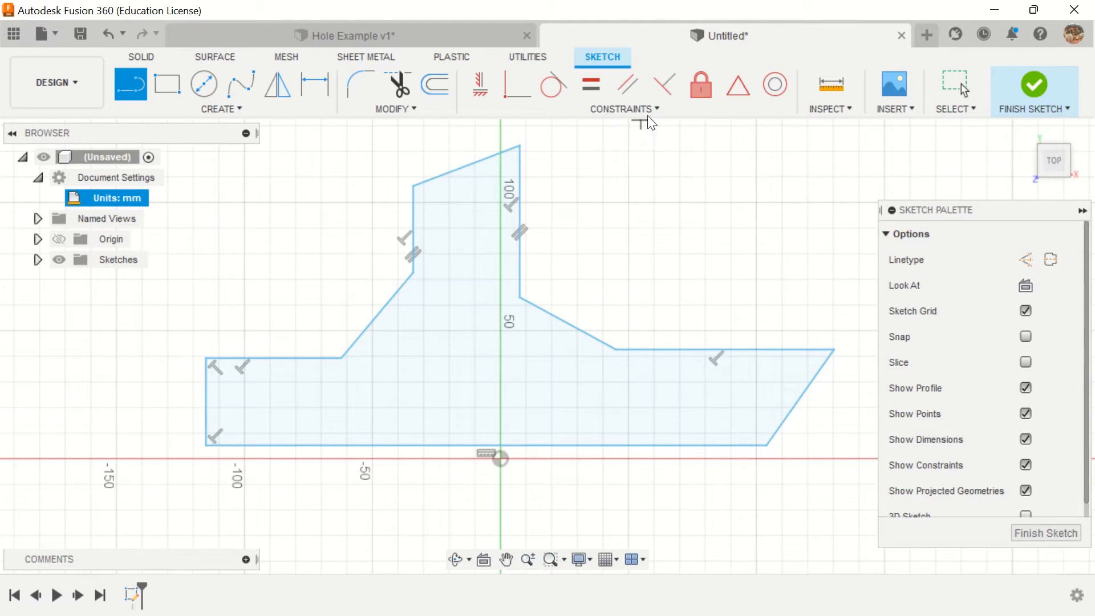
# Step: Apply a Perpendicular constraint between the left diagonal line and the right diagonal line below the upper block
pyautogui.click(665, 87)
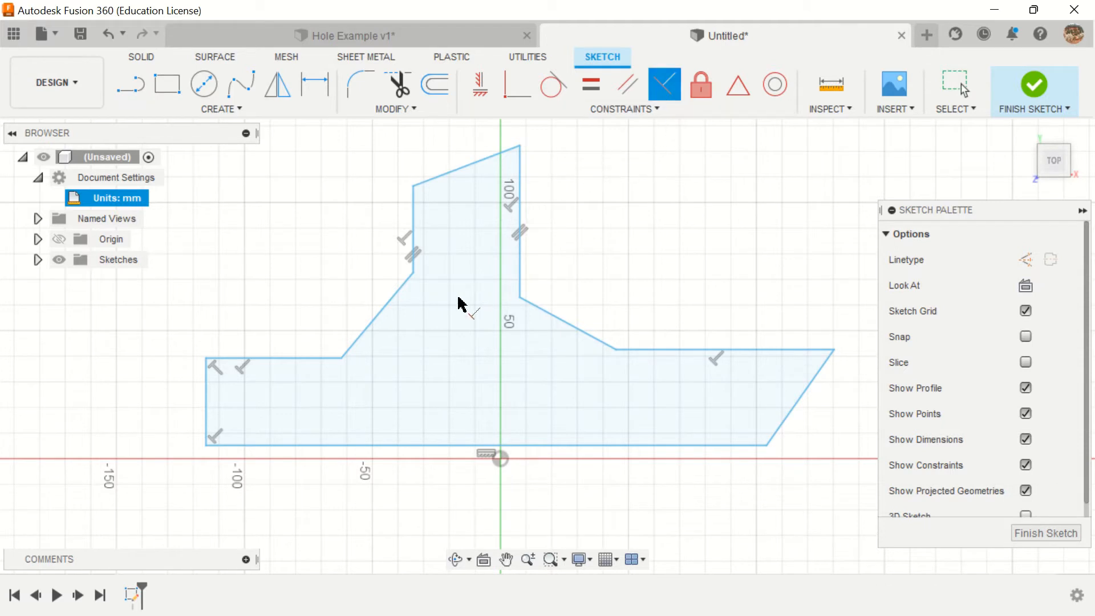
pyautogui.click(387, 314)
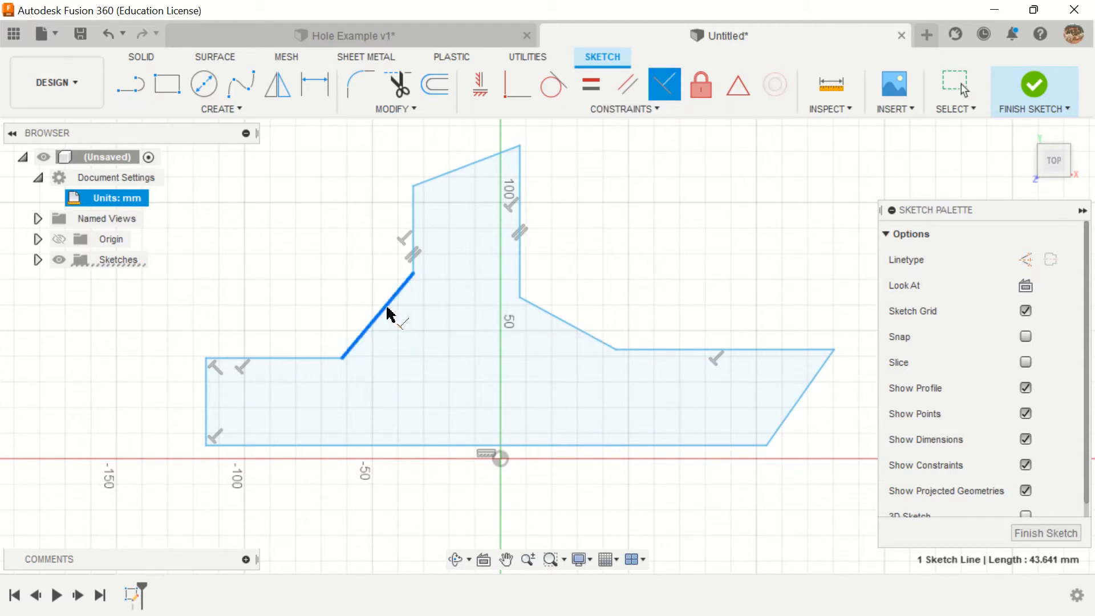
pyautogui.click(563, 323)
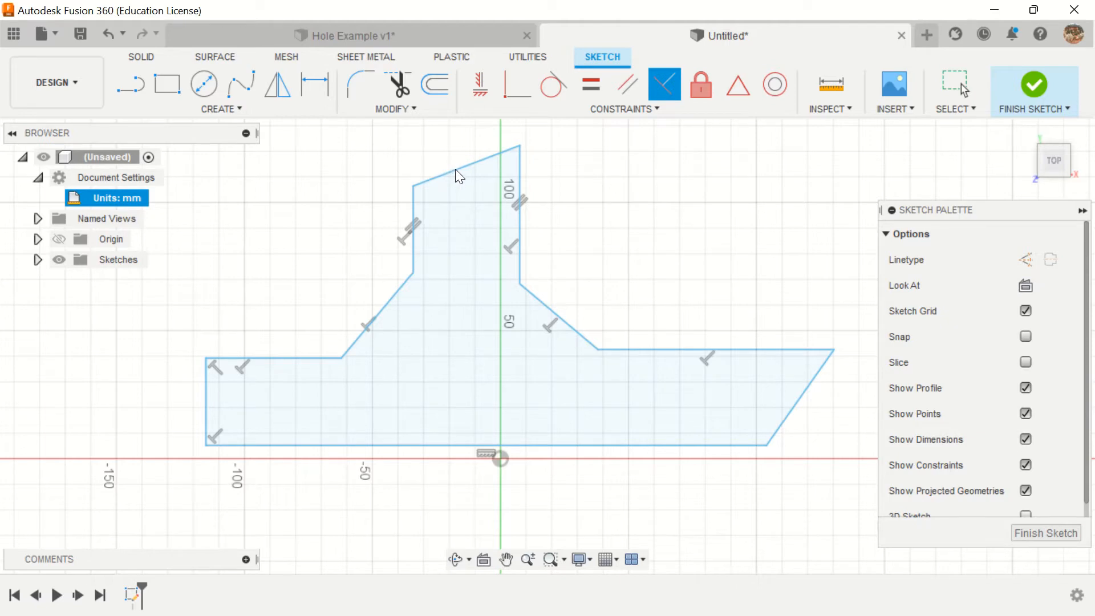
pyautogui.press('Escape')
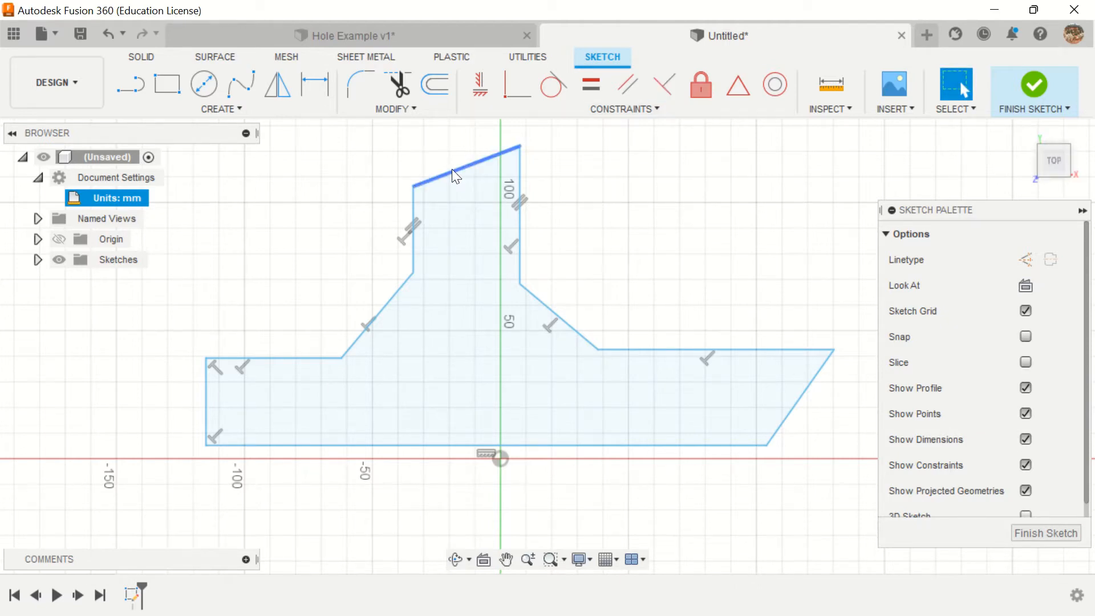
# Step: Raise the top sloped line slightly, move the right inner corner to about X 14, Y 67 mm, and lift the right shoulder line to about 100 mm long
pyautogui.moveTo(453, 170)
pyautogui.mouseDown()
pyautogui.moveTo(466, 211)
pyautogui.moveTo(464, 163)
pyautogui.mouseUp()
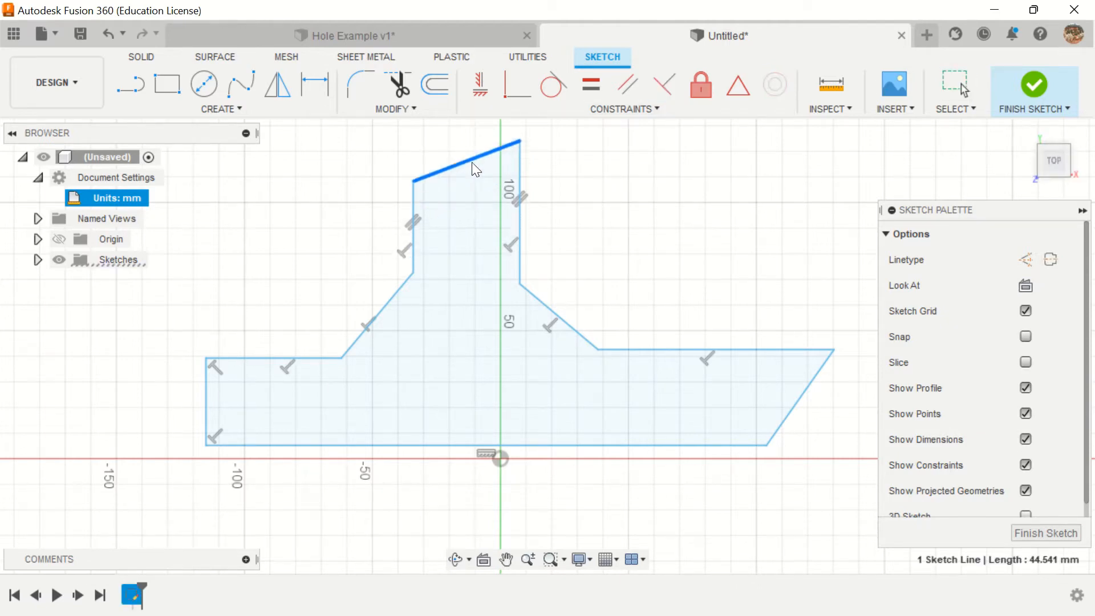
pyautogui.moveTo(521, 283)
pyautogui.mouseDown()
pyautogui.moveTo(555, 268)
pyautogui.moveTo(517, 298)
pyautogui.moveTo(543, 282)
pyautogui.moveTo(534, 293)
pyautogui.mouseUp()
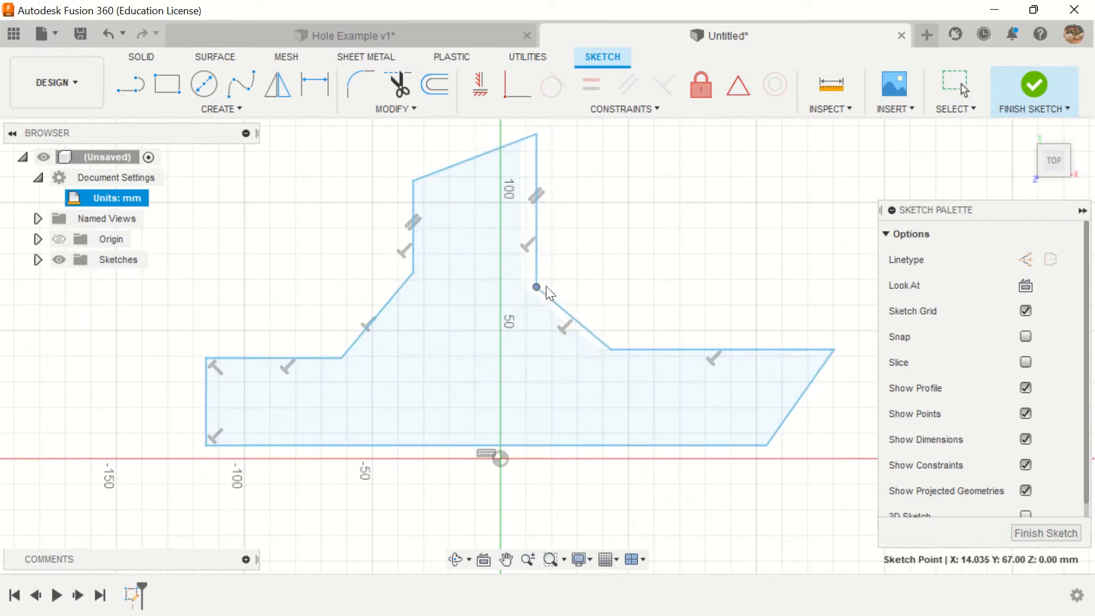
pyautogui.moveTo(670, 349); pyautogui.dragTo(691, 333)
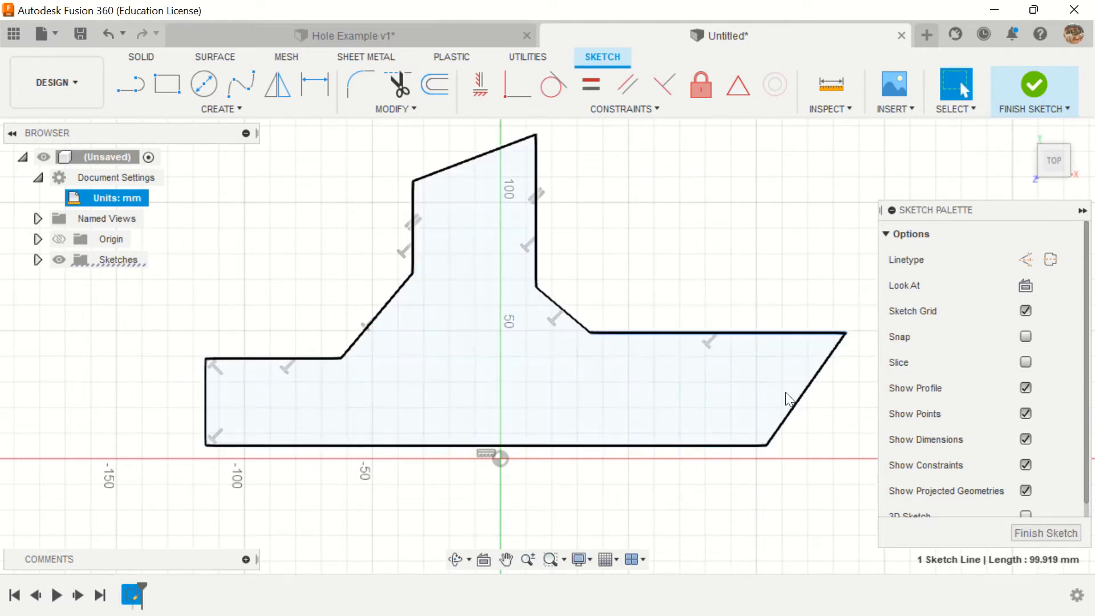
# Step: Move the baseline's right end to about X 102, Y 3 mm and shift the left vertical edge outward to about X -124 mm
pyautogui.moveTo(768, 444)
pyautogui.mouseDown()
pyautogui.moveTo(745, 371)
pyautogui.moveTo(774, 428)
pyautogui.moveTo(873, 495)
pyautogui.moveTo(763, 448)
pyautogui.mouseUp()
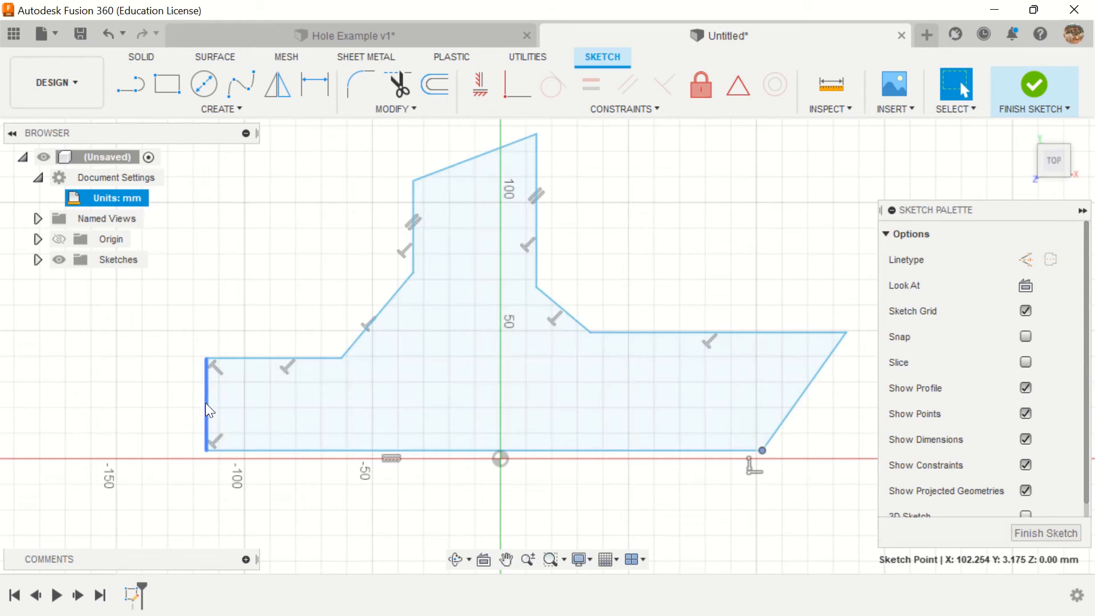
pyautogui.moveTo(206, 403)
pyautogui.mouseDown()
pyautogui.moveTo(163, 404)
pyautogui.moveTo(198, 402)
pyautogui.moveTo(189, 402)
pyautogui.mouseUp()
pyautogui.moveTo(183, 450)
pyautogui.mouseDown()
pyautogui.moveTo(169, 420)
pyautogui.moveTo(183, 459)
pyautogui.moveTo(179, 412)
pyautogui.moveTo(184, 450)
pyautogui.mouseUp()
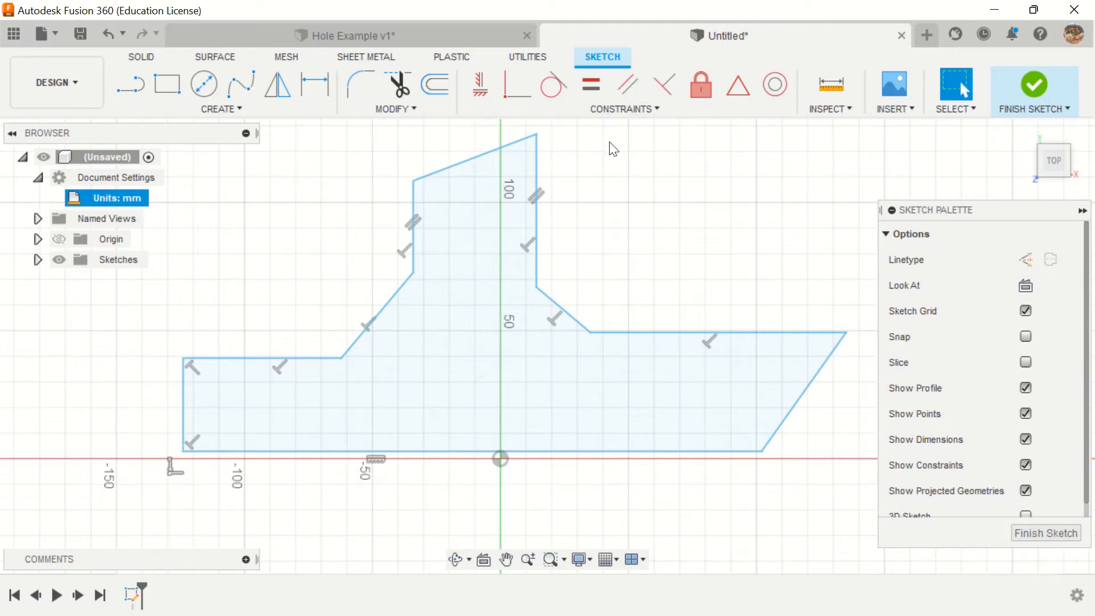
# Step: Apply Parallel constraints between the left vertical edge and the slanted right edge, and between the top sloped line and the baseline
pyautogui.click(628, 87)
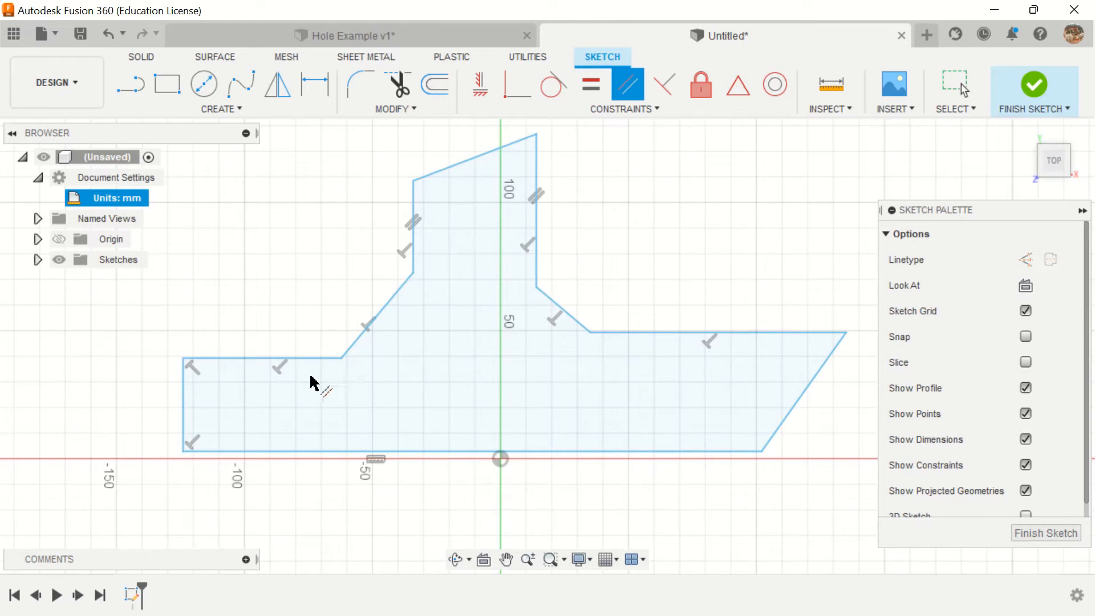
pyautogui.click(187, 412)
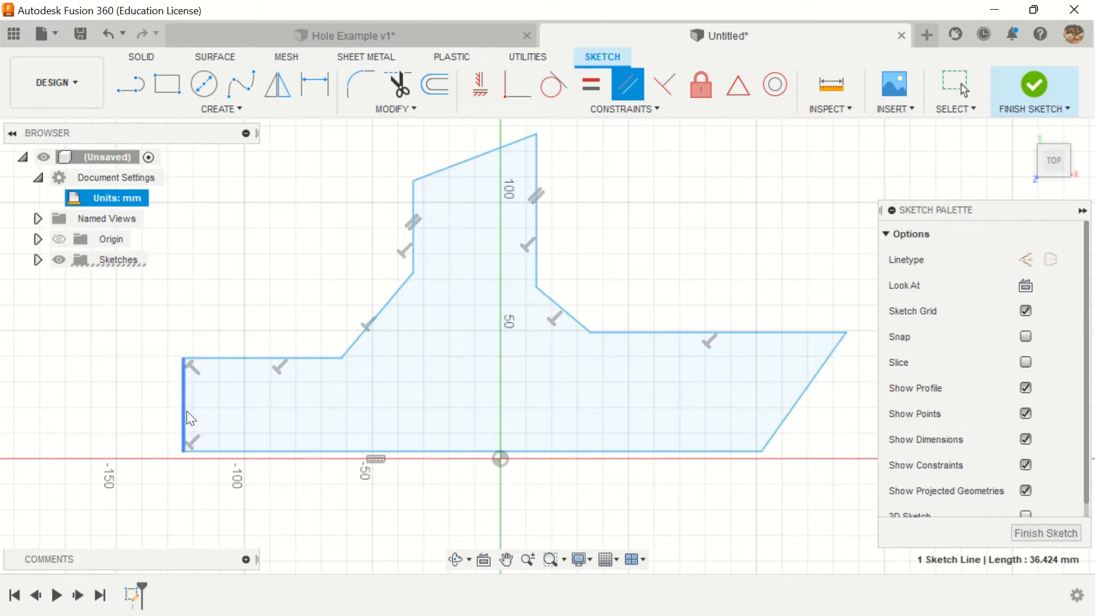
pyautogui.click(806, 406)
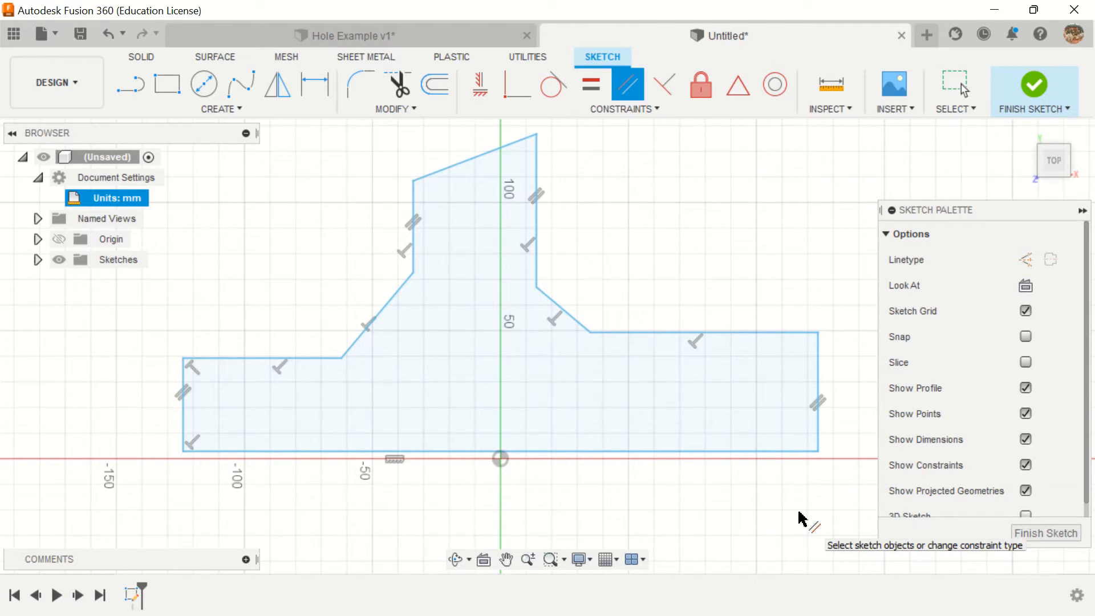
pyautogui.click(467, 165)
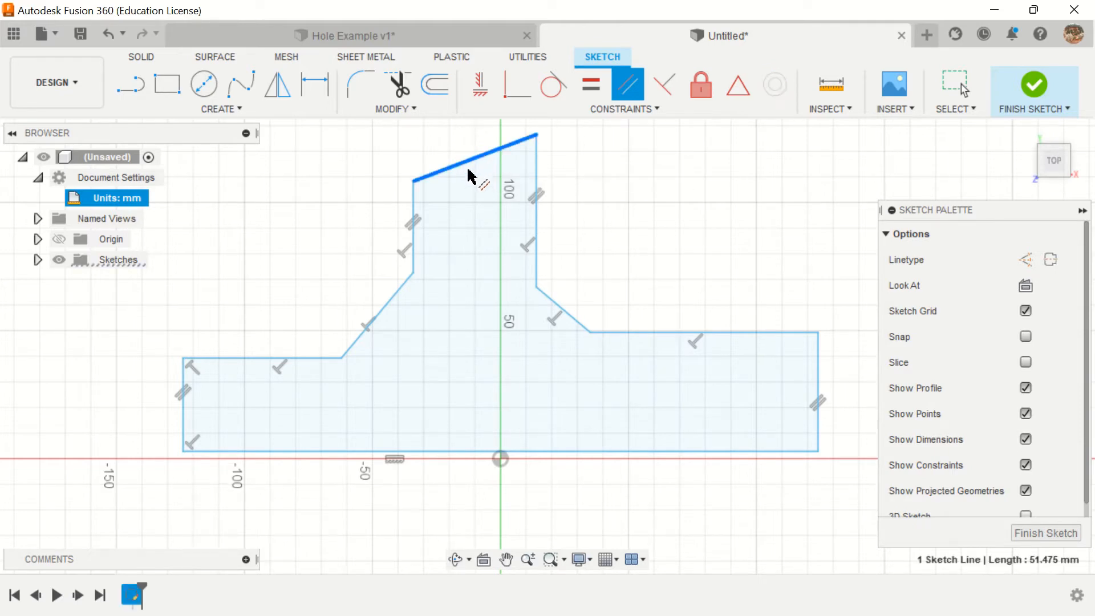
pyautogui.click(470, 452)
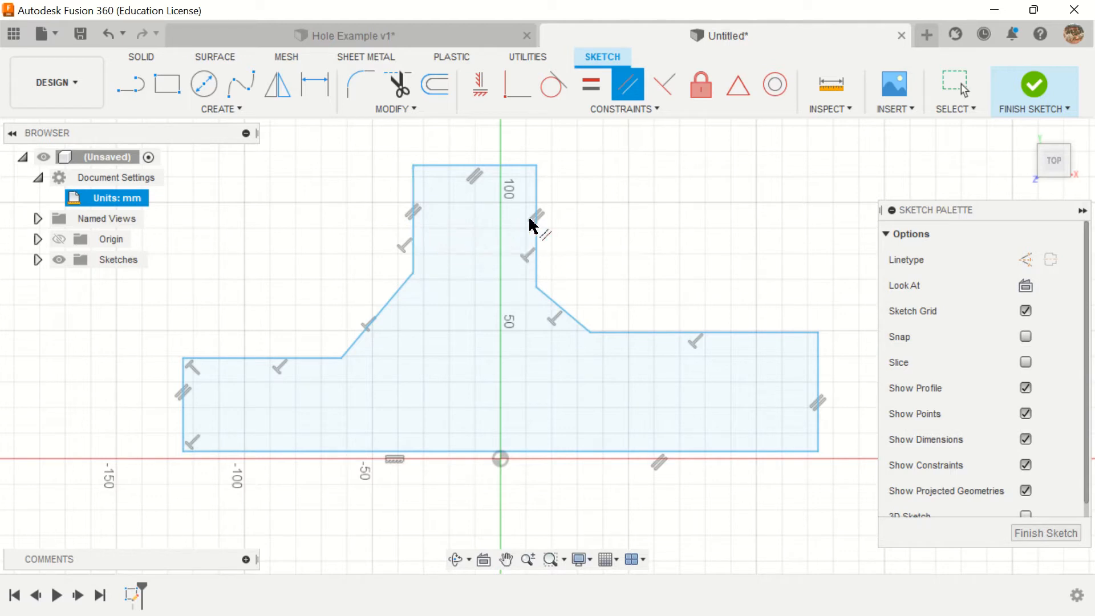
# Step: Apply an Equal constraint to the two vertical lines of the upper block
pyautogui.click(591, 91)
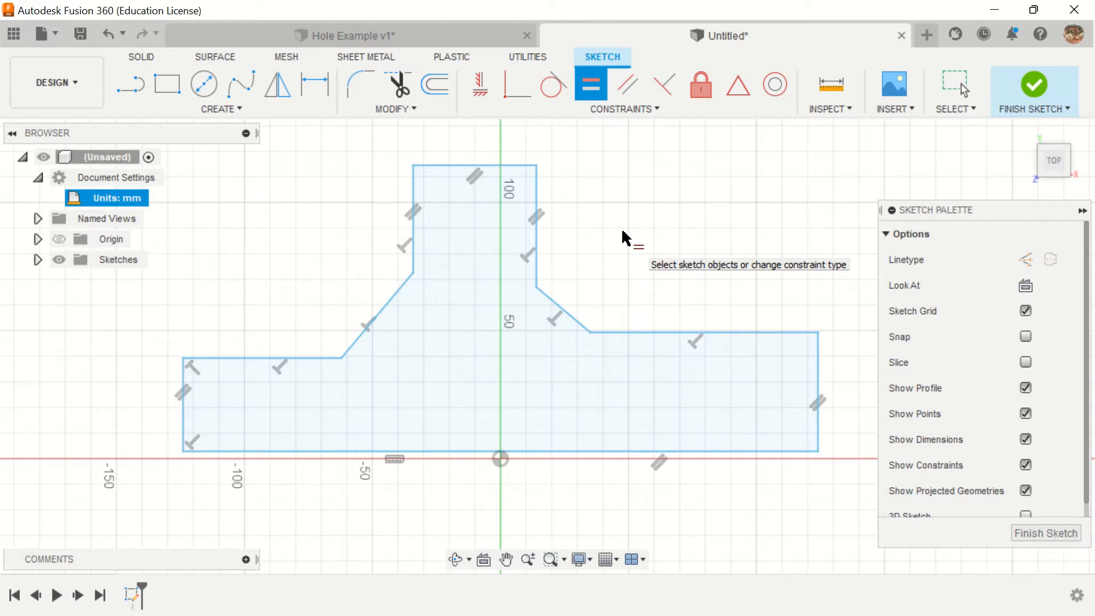
pyautogui.click(413, 216)
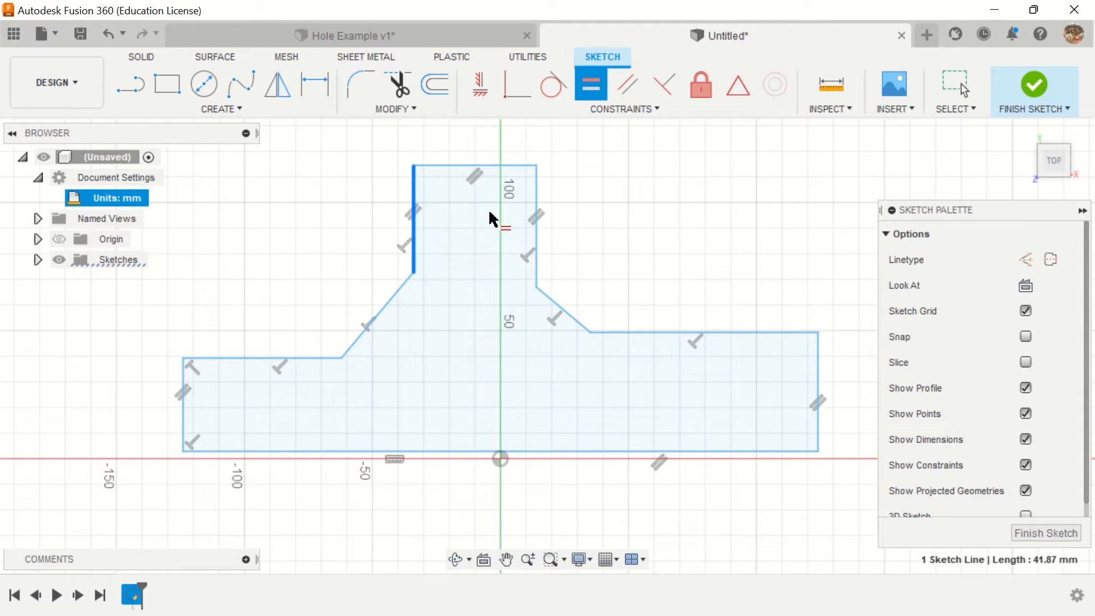
pyautogui.click(537, 222)
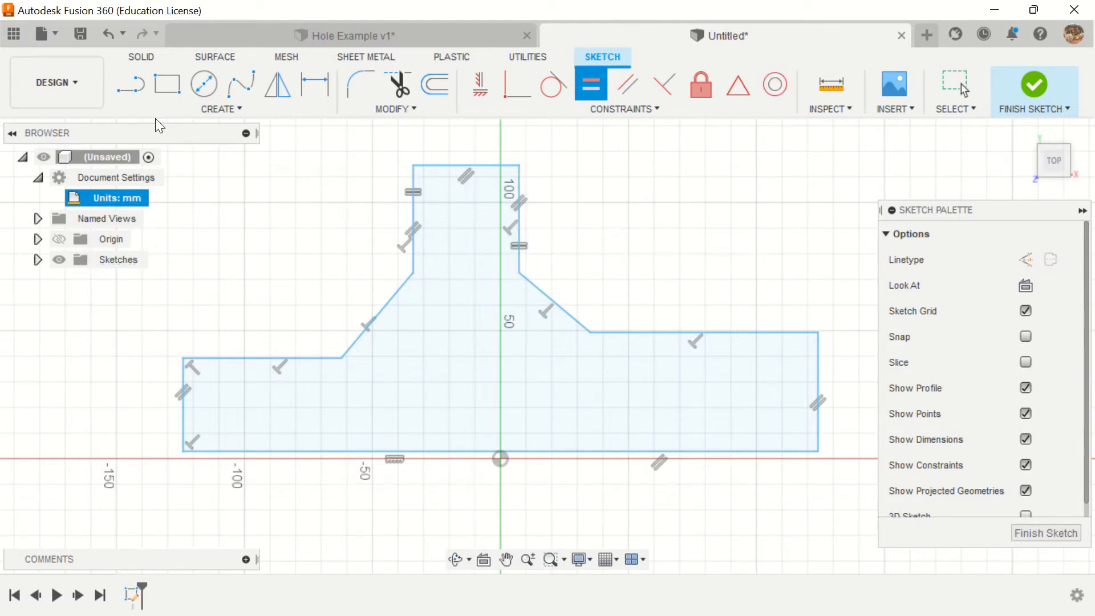
pyautogui.press('Escape')
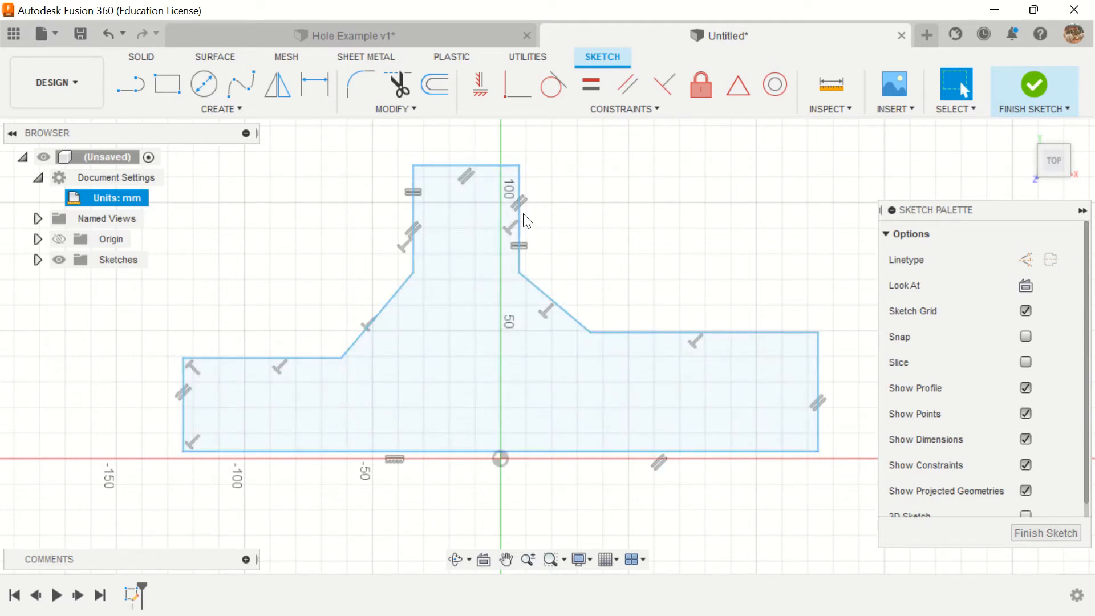
# Step: Try applying the Equal constraint again to the upper block's vertical lines, and leave the command
pyautogui.click(591, 85)
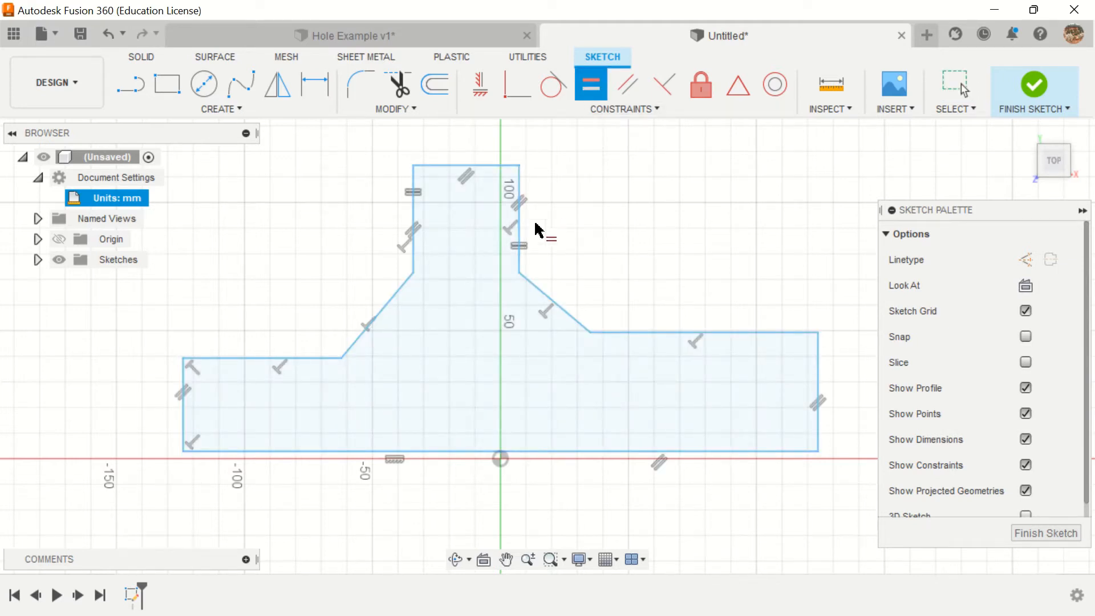
pyautogui.click(519, 231)
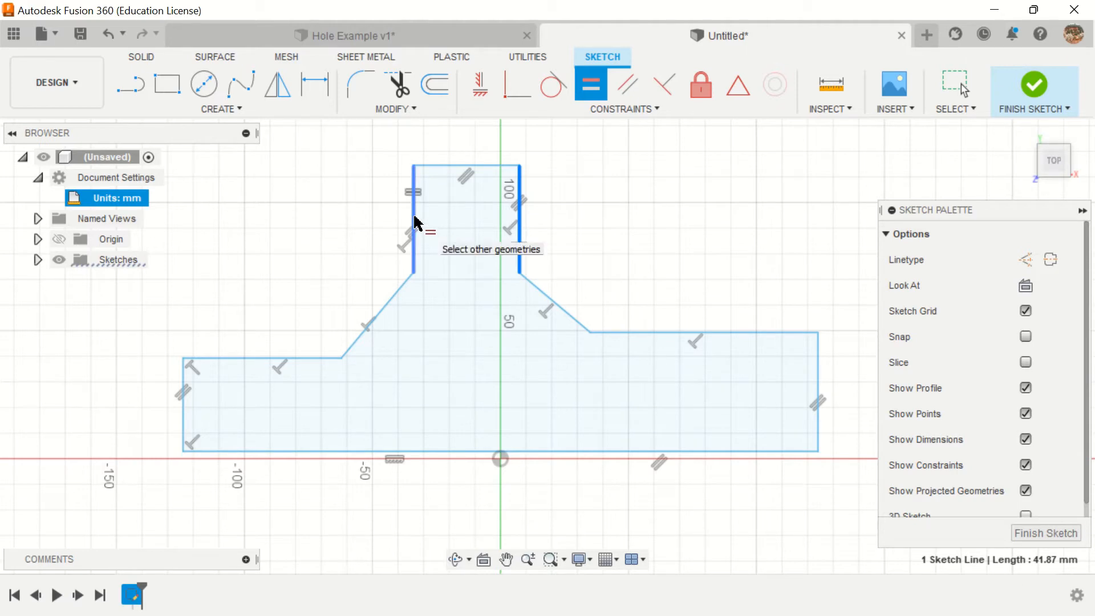
pyautogui.click(415, 223)
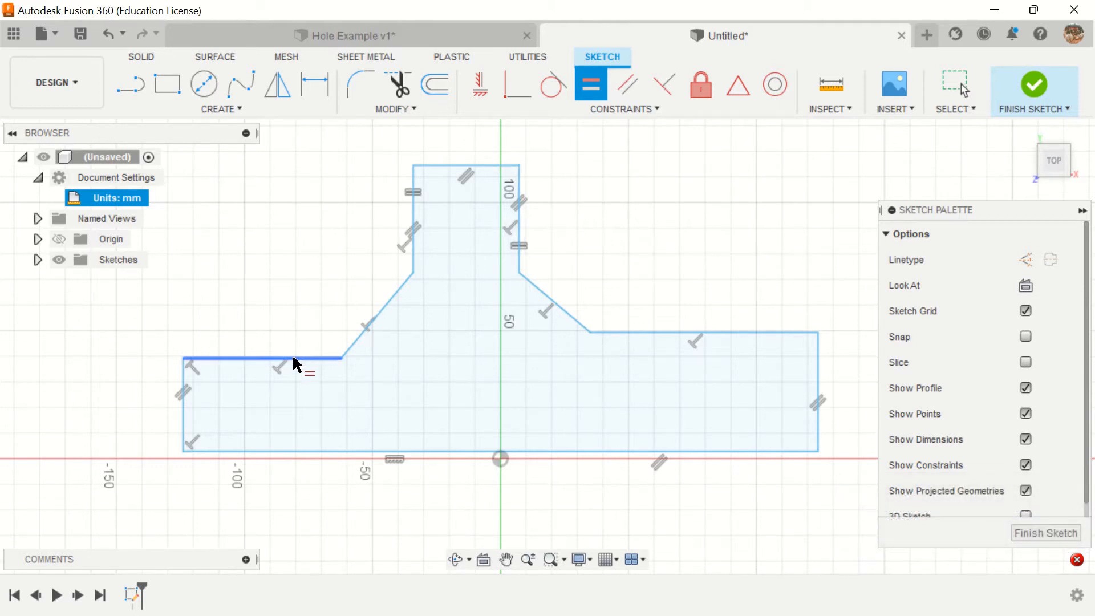
pyautogui.click(632, 332)
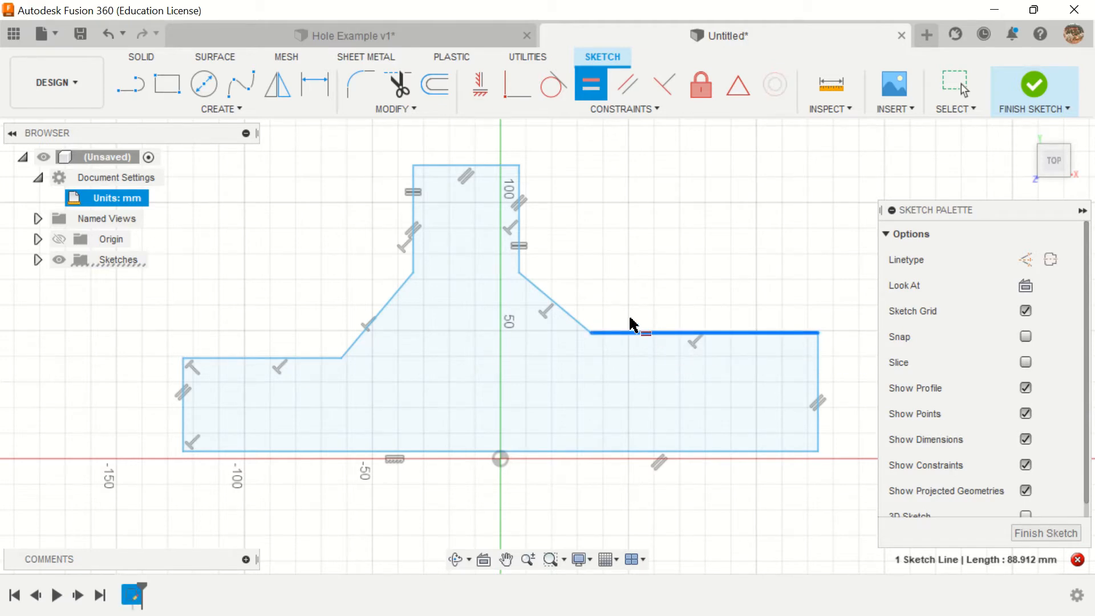
pyautogui.press('Escape')
# Step: Raise the right shoulder line until it is about 100 mm long and the left shoulder line until it is about 65 mm long
pyautogui.moveTo(640, 333); pyautogui.dragTo(600, 321)
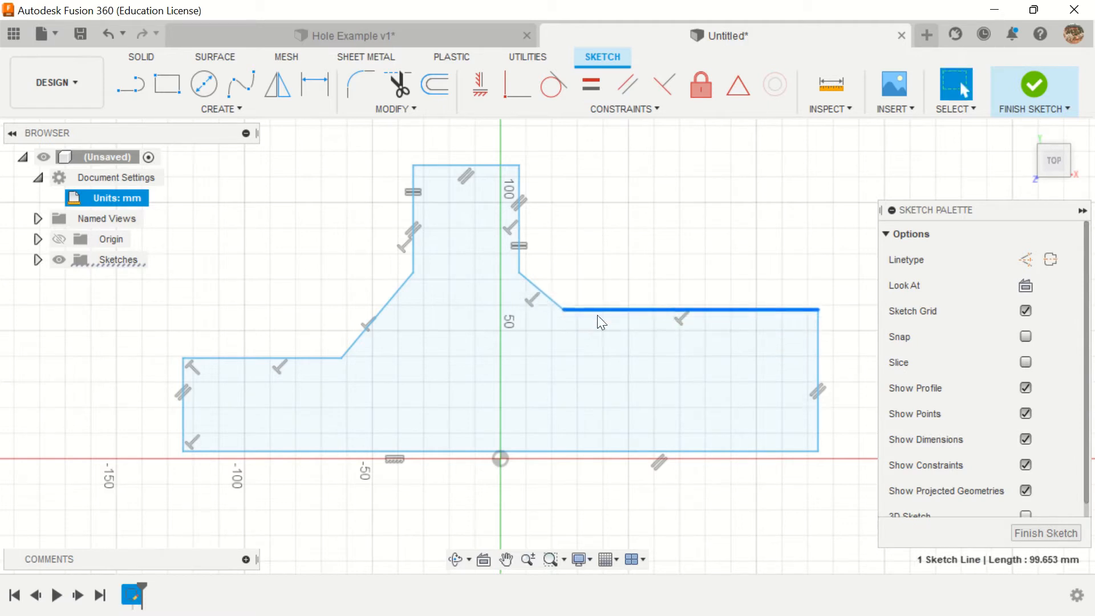
pyautogui.moveTo(268, 352)
pyautogui.mouseDown()
pyautogui.moveTo(272, 317)
pyautogui.moveTo(273, 342)
pyautogui.mouseUp()
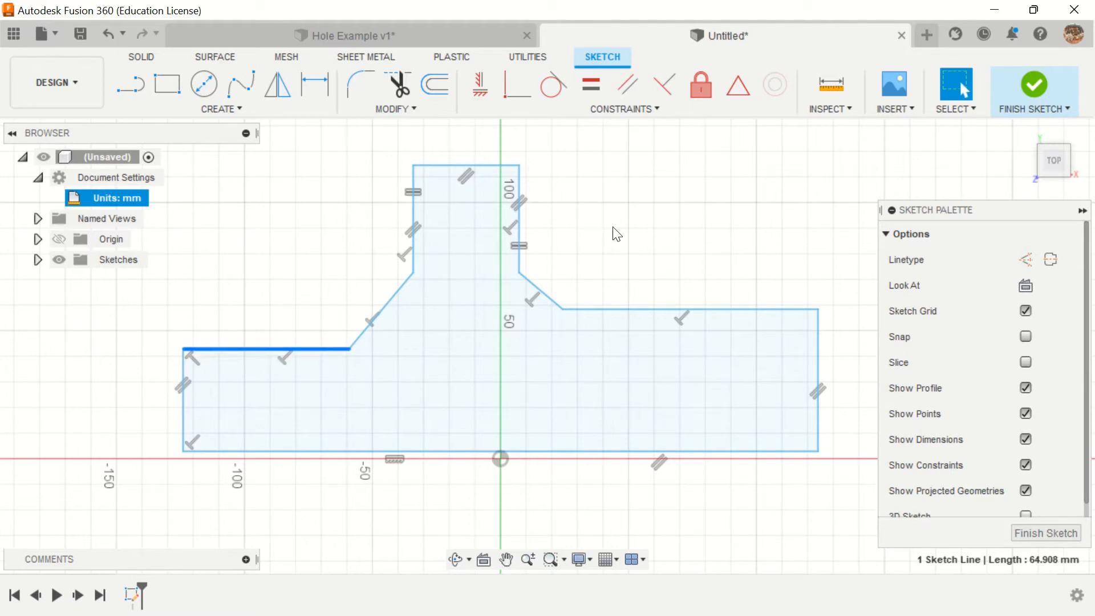
# Step: Try a Collinear constraint from the left shoulder line to the right shoulder line, and undo it
pyautogui.click(611, 111)
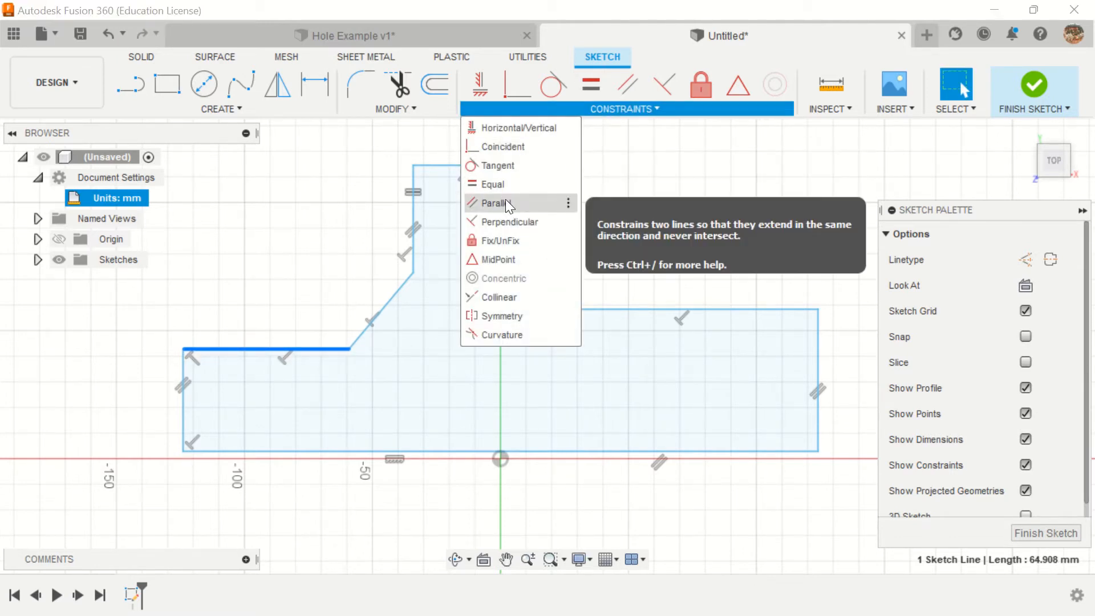
pyautogui.click(608, 110)
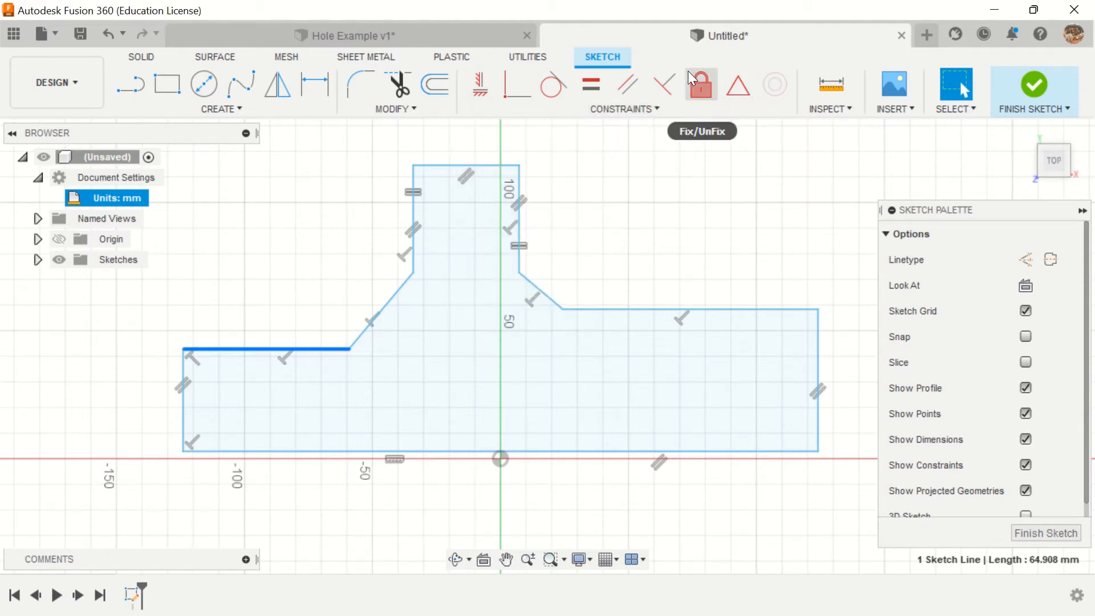
pyautogui.click(624, 114)
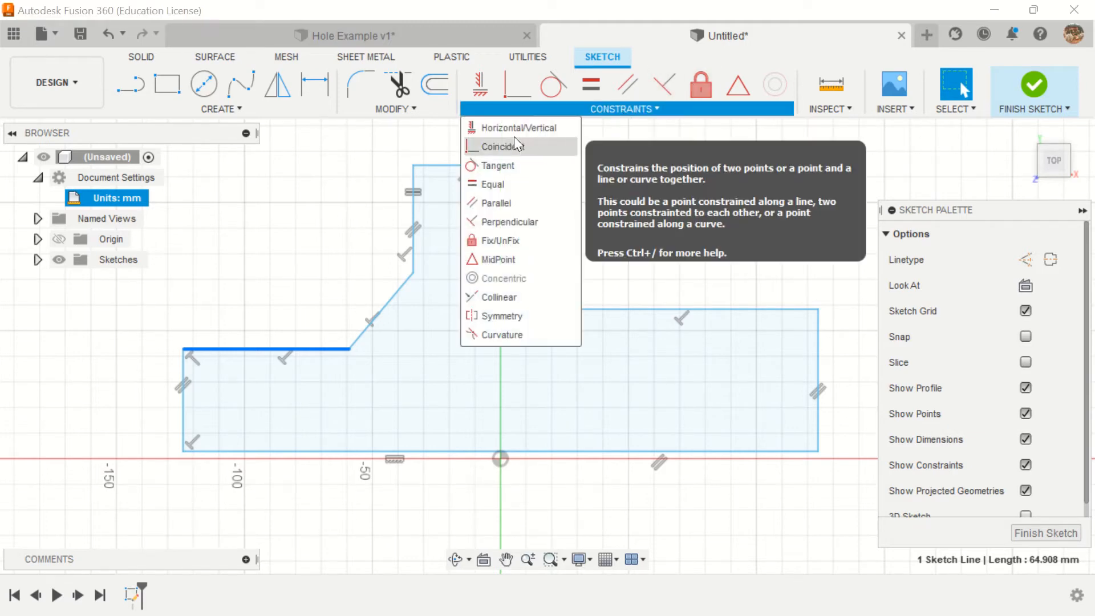
pyautogui.click(499, 303)
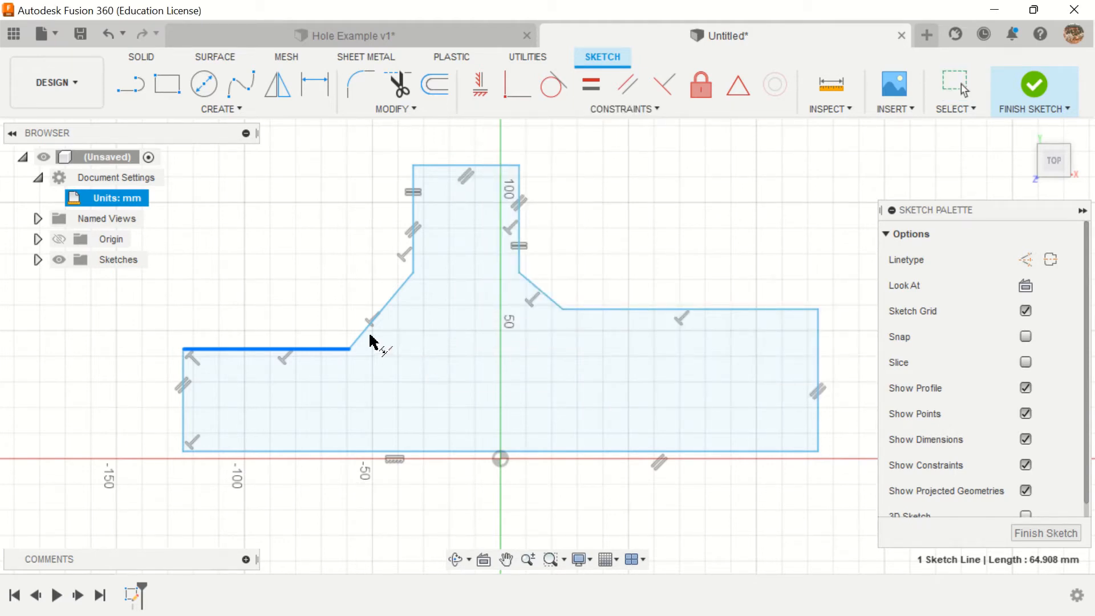
pyautogui.click(269, 349)
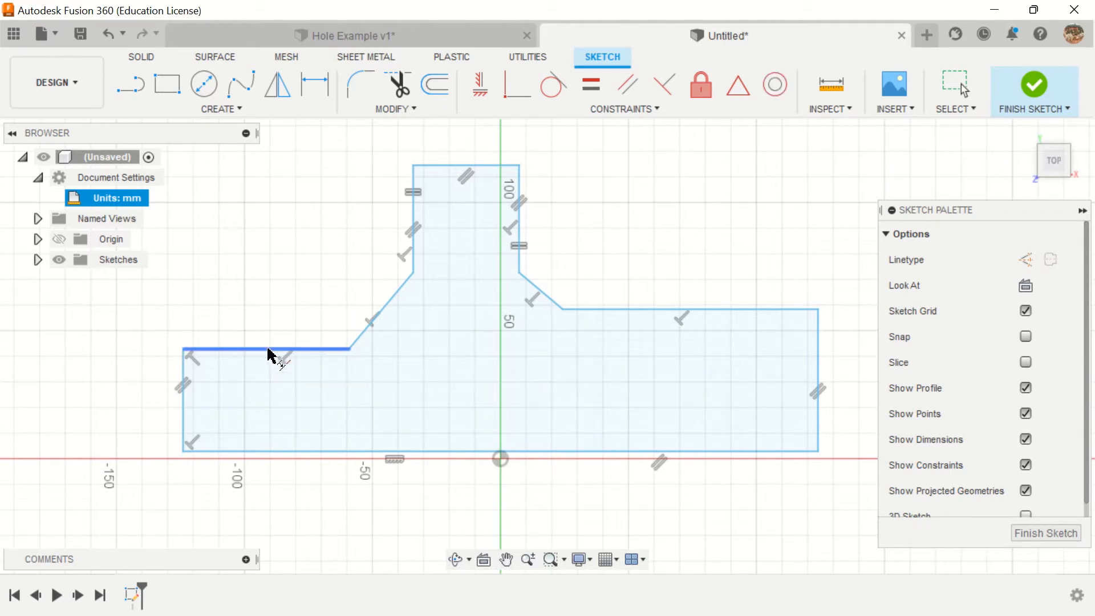
pyautogui.click(304, 349)
pyautogui.click(618, 310)
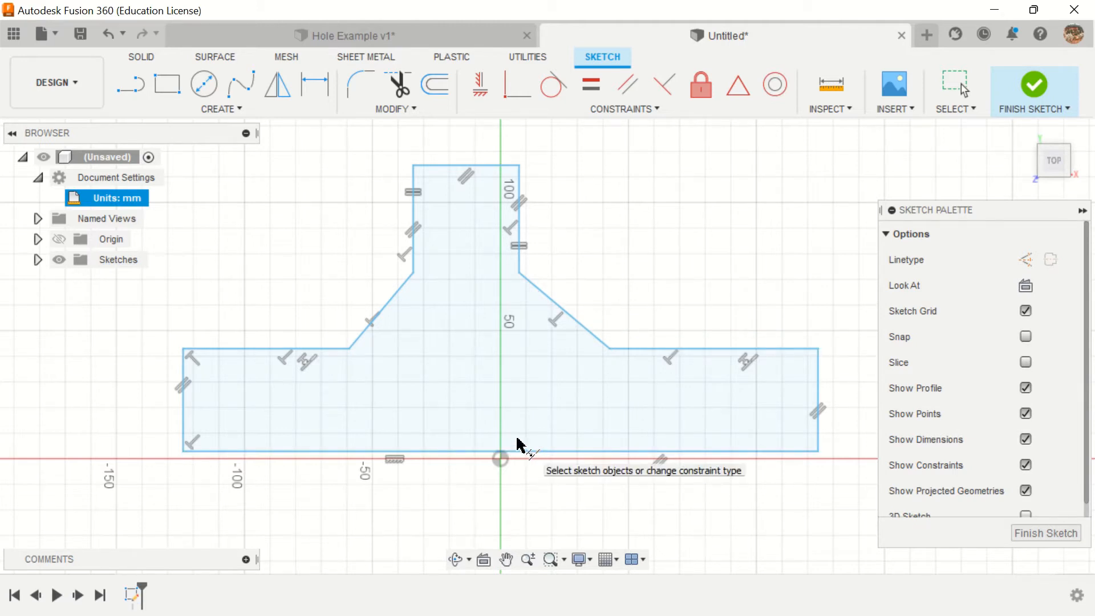
pyautogui.click(110, 33)
pyautogui.click(111, 33)
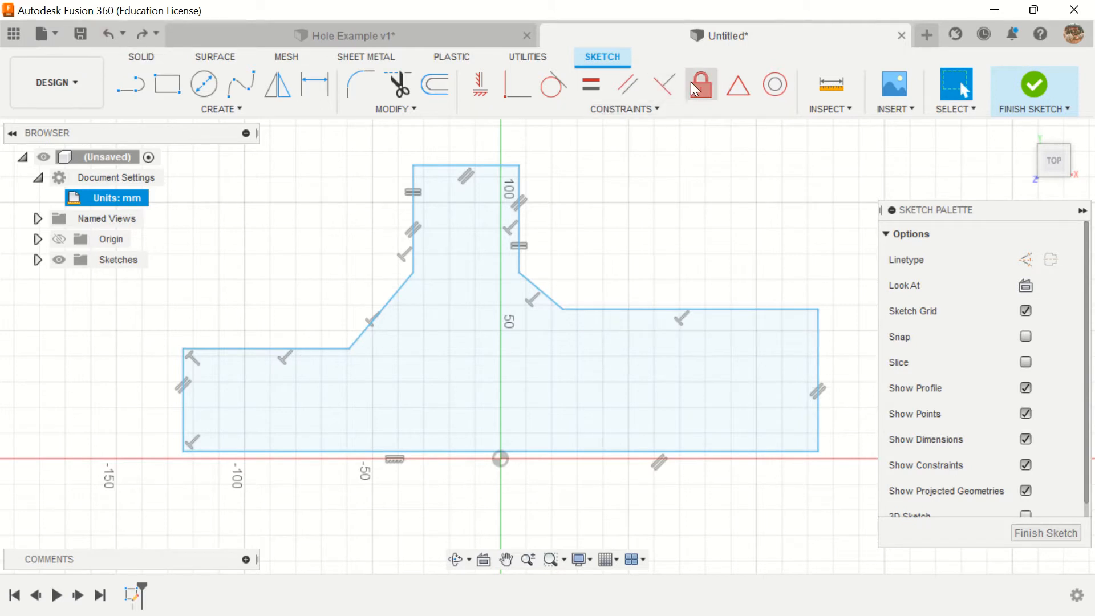
# Step: Apply a Collinear constraint to the two shoulder lines, picking the right one first and the left one second
pyautogui.click(647, 111)
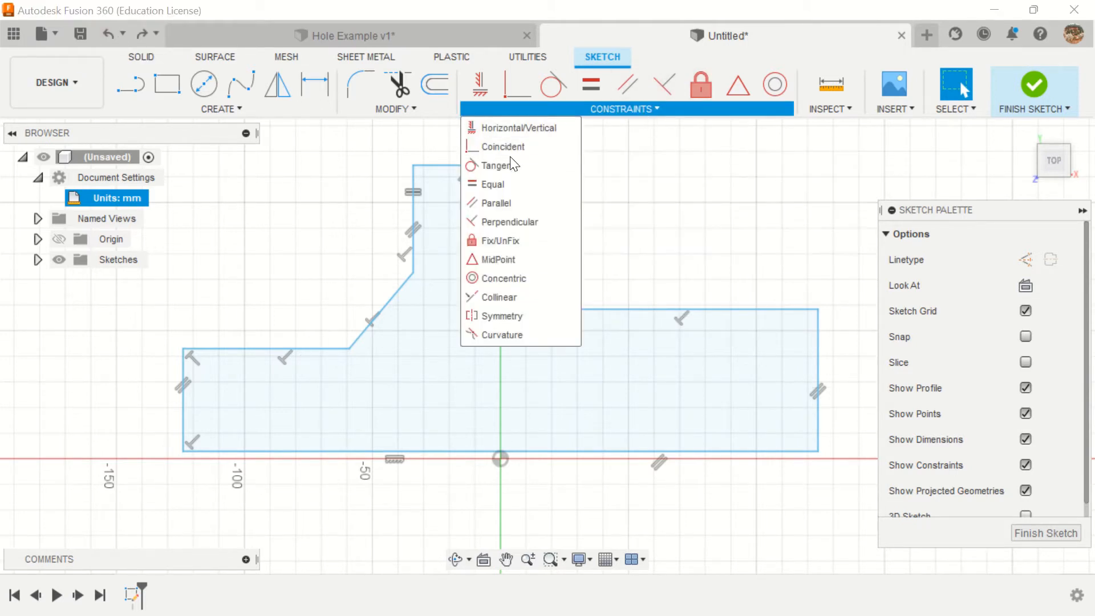
pyautogui.click(499, 298)
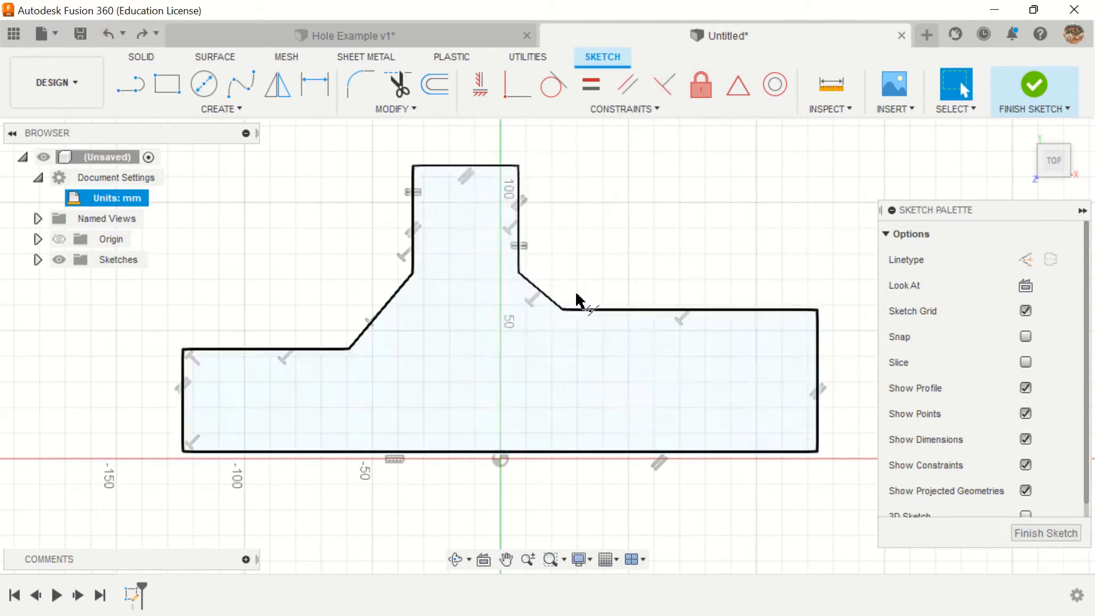
pyautogui.click(636, 311)
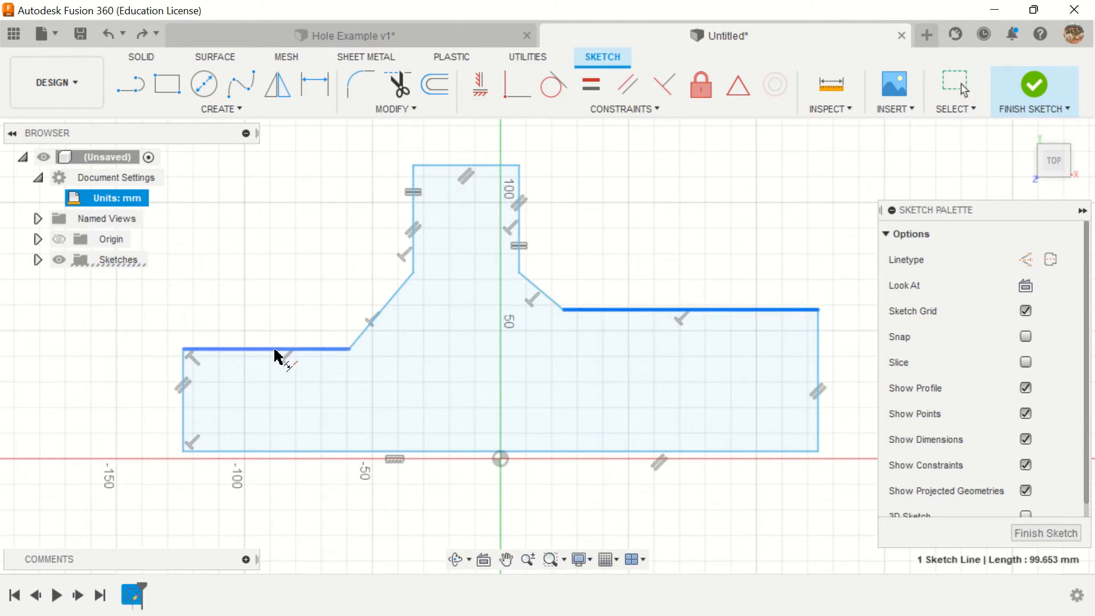
pyautogui.click(276, 354)
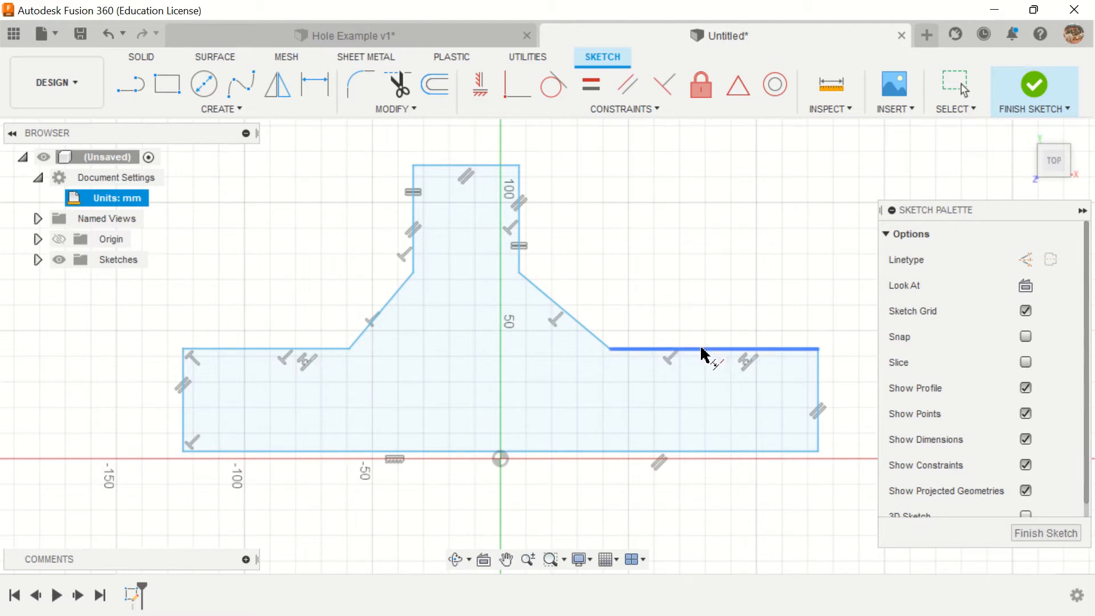
# Step: Nudge the right shoulder line slightly upward and leave the Collinear constraint command
pyautogui.moveTo(702, 349)
pyautogui.mouseDown()
pyautogui.moveTo(707, 307)
pyautogui.moveTo(697, 312)
pyautogui.moveTo(711, 285)
pyautogui.moveTo(731, 387)
pyautogui.moveTo(742, 285)
pyautogui.moveTo(761, 382)
pyautogui.moveTo(764, 329)
pyautogui.moveTo(763, 344)
pyautogui.mouseUp()
pyautogui.press('Escape')
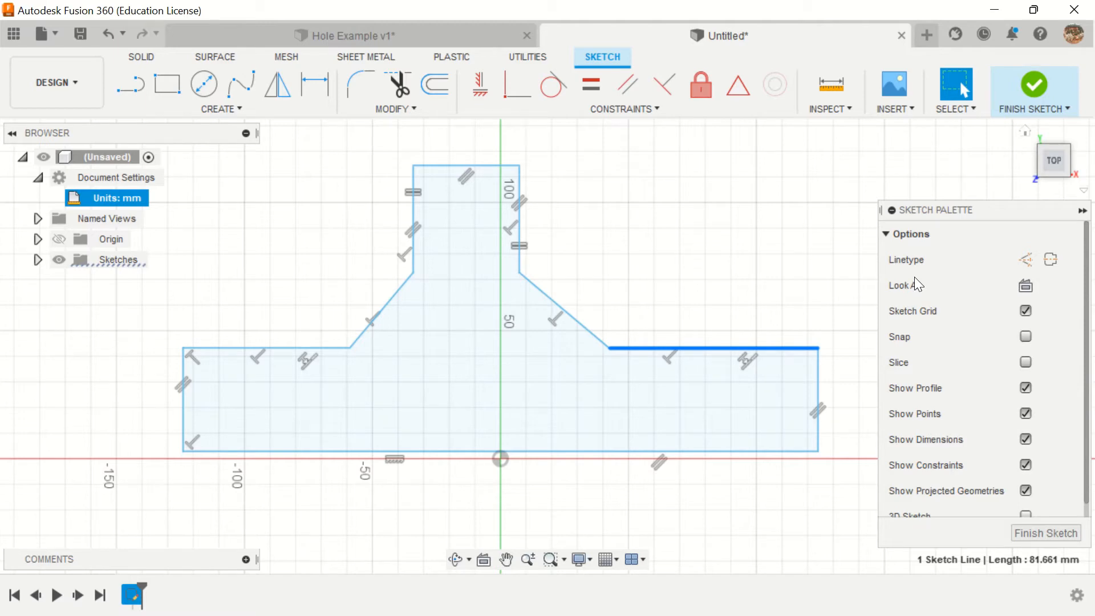
pyautogui.moveTo(1058, 3)
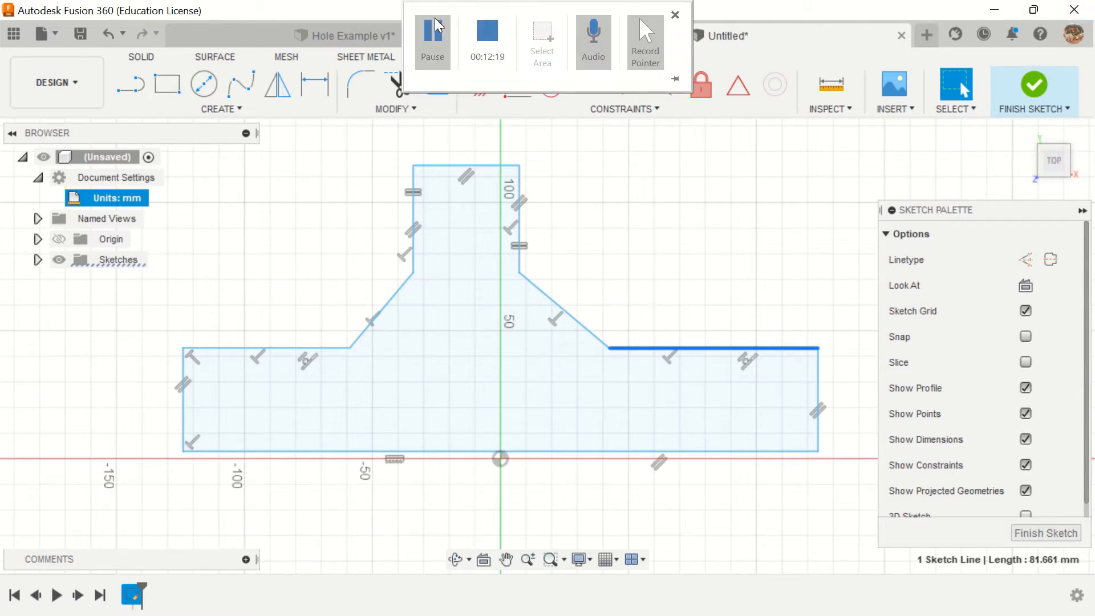
pyautogui.click(437, 32)
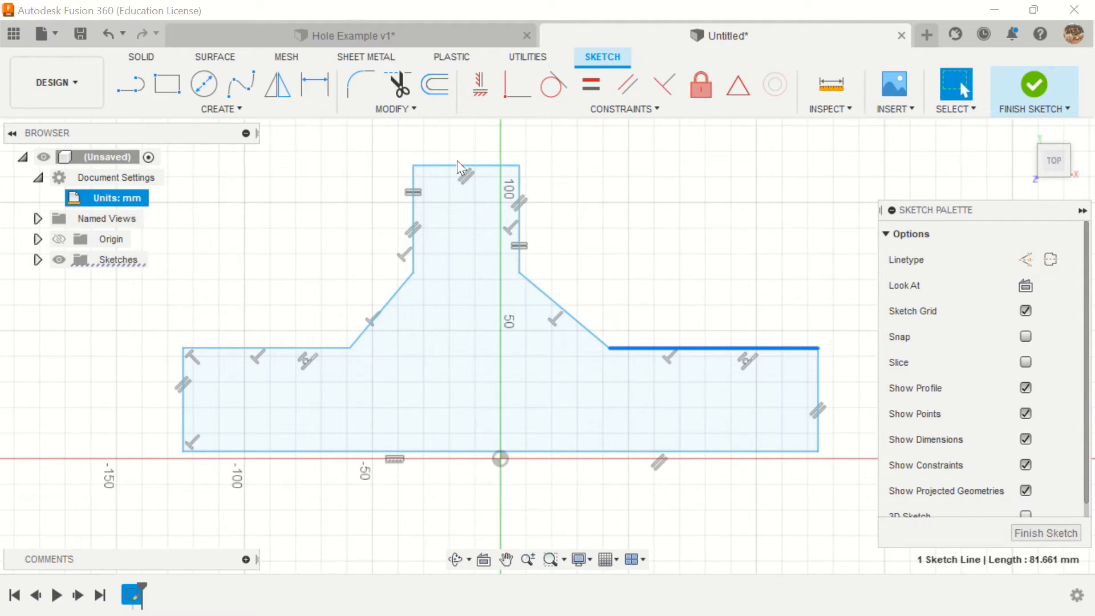
# Step: Draw a construction line about 112 mm long between the midpoints of the top and bottom edges, and constrain it to vertical
pyautogui.click(135, 87)
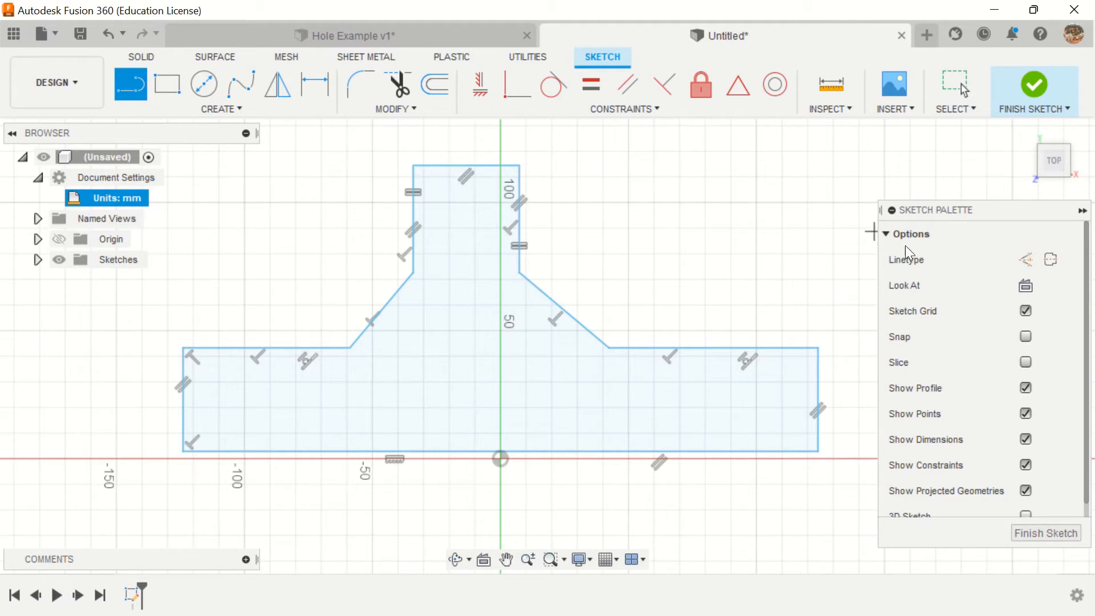
pyautogui.click(1025, 260)
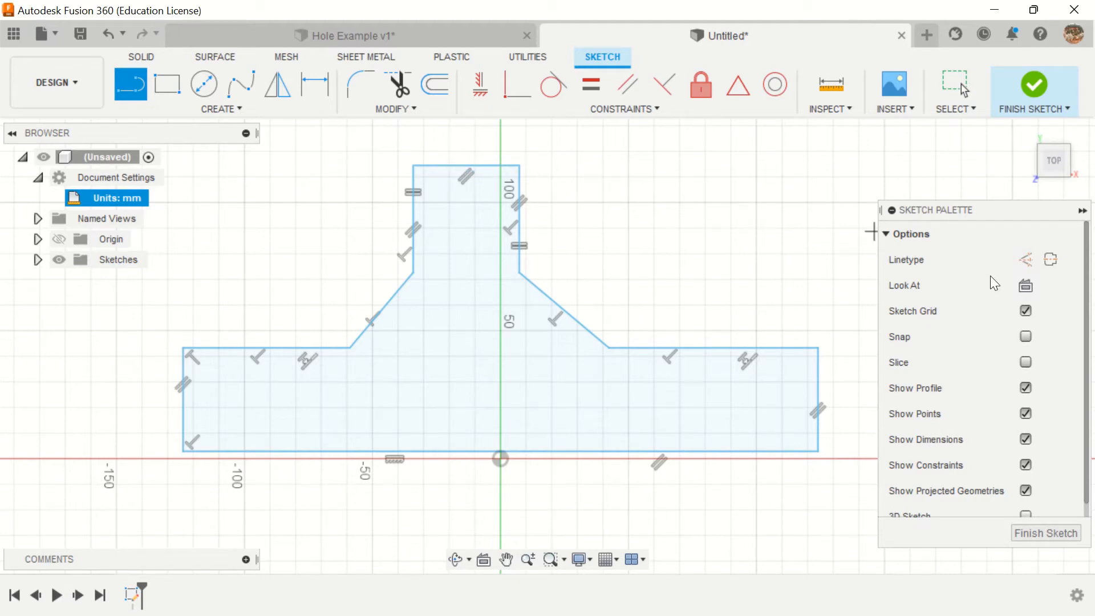
pyautogui.click(1026, 262)
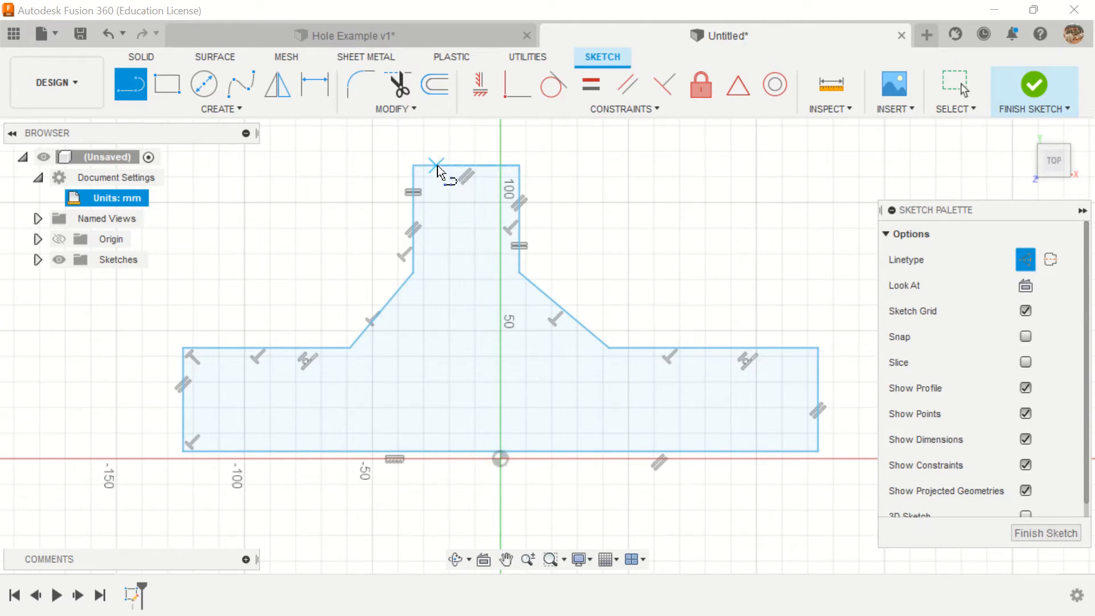
pyautogui.click(464, 167)
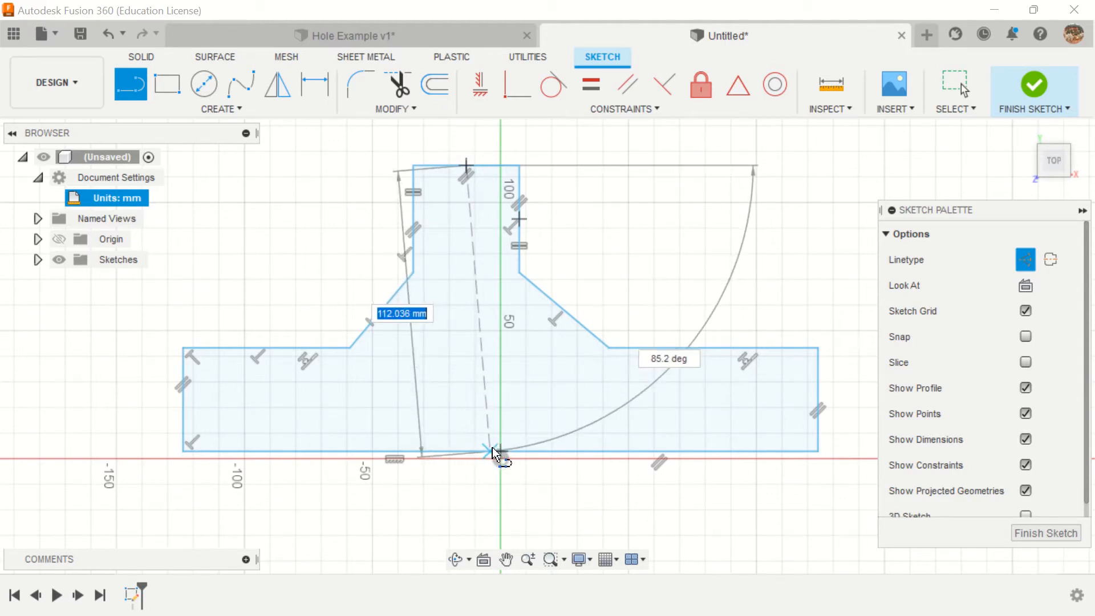
pyautogui.doubleClick(498, 451)
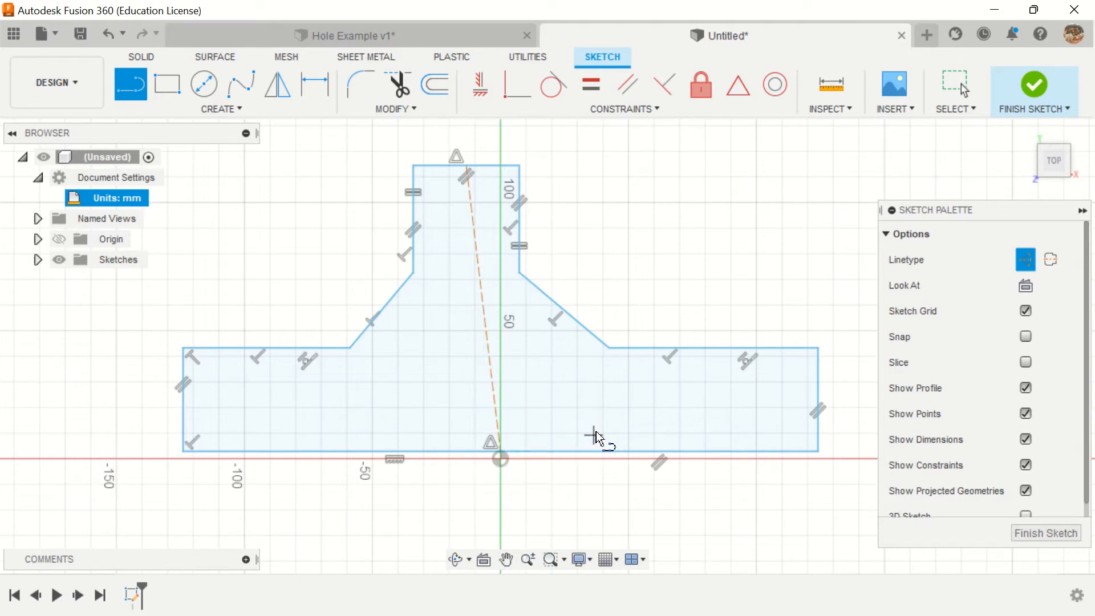
pyautogui.click(485, 89)
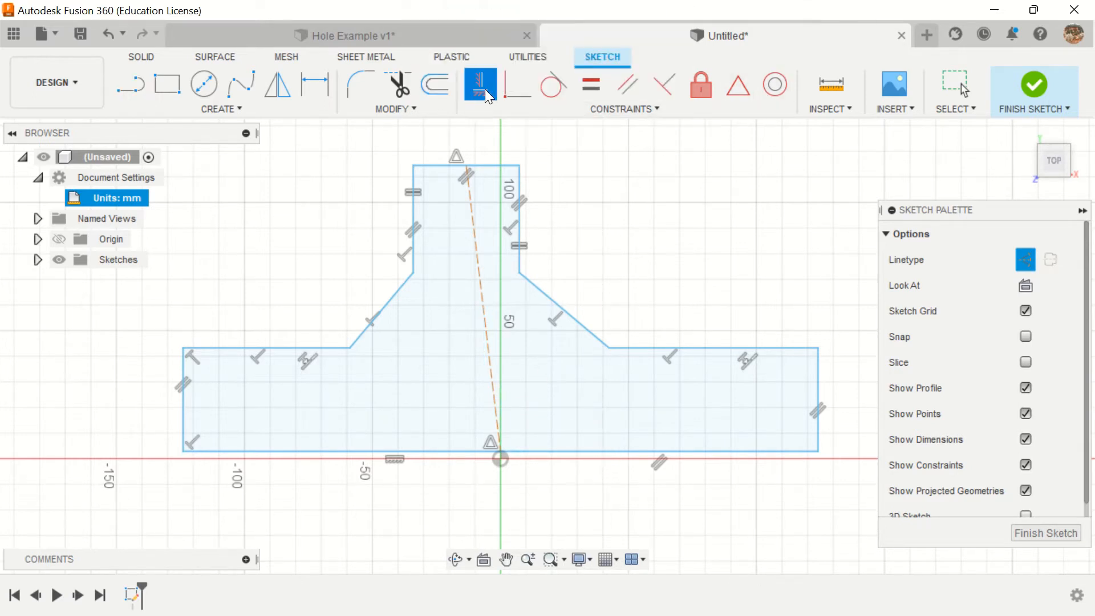
pyautogui.click(478, 243)
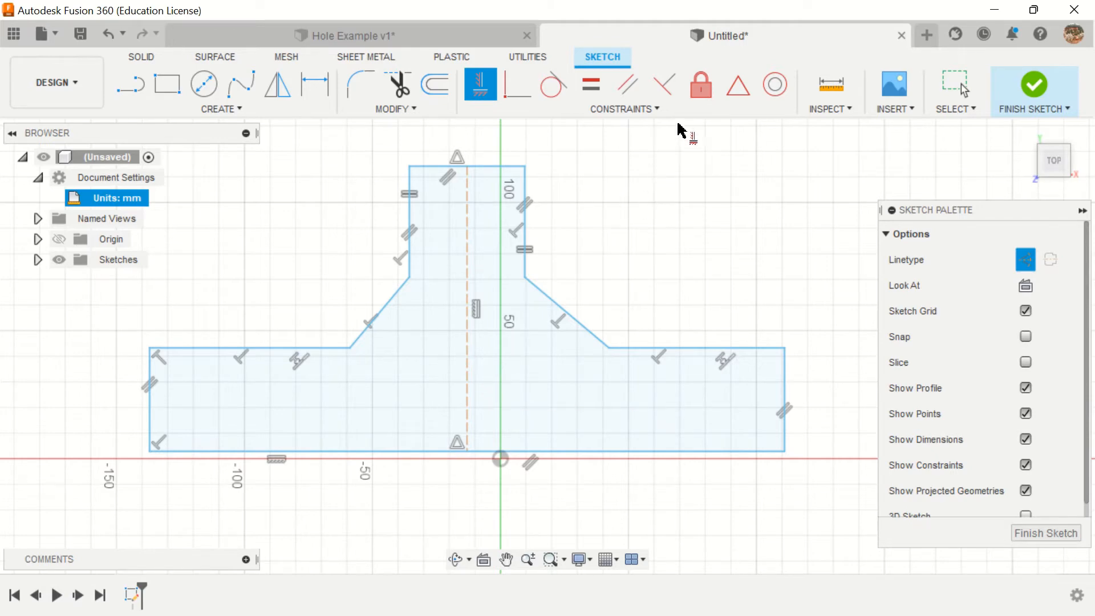
# Step: Fix the construction centerline's lower endpoint with Fix/UnFix, and release it again
pyautogui.click(706, 89)
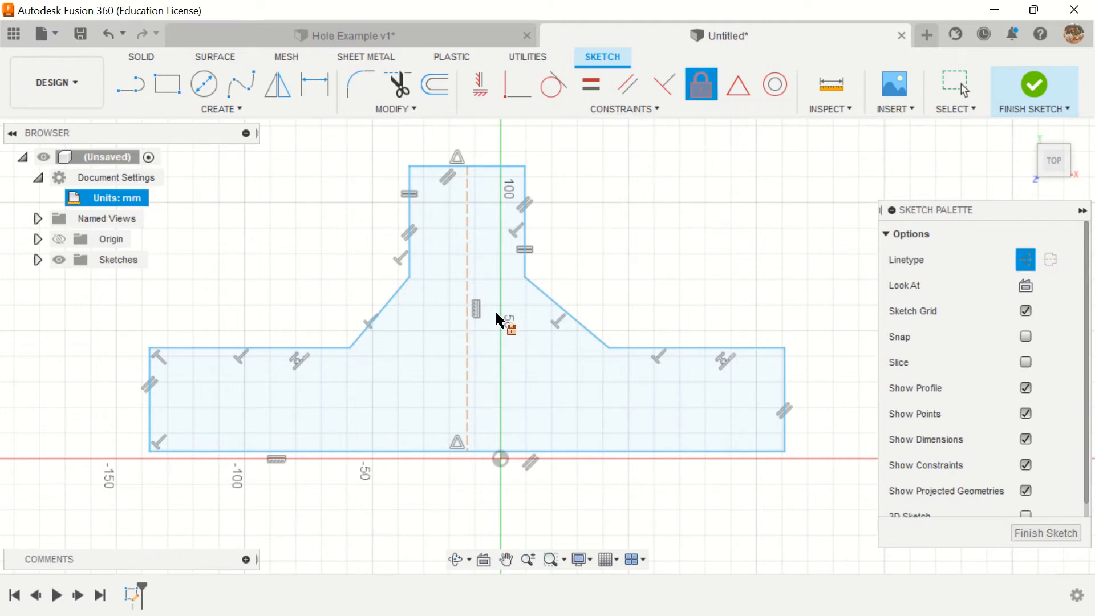
pyautogui.click(467, 453)
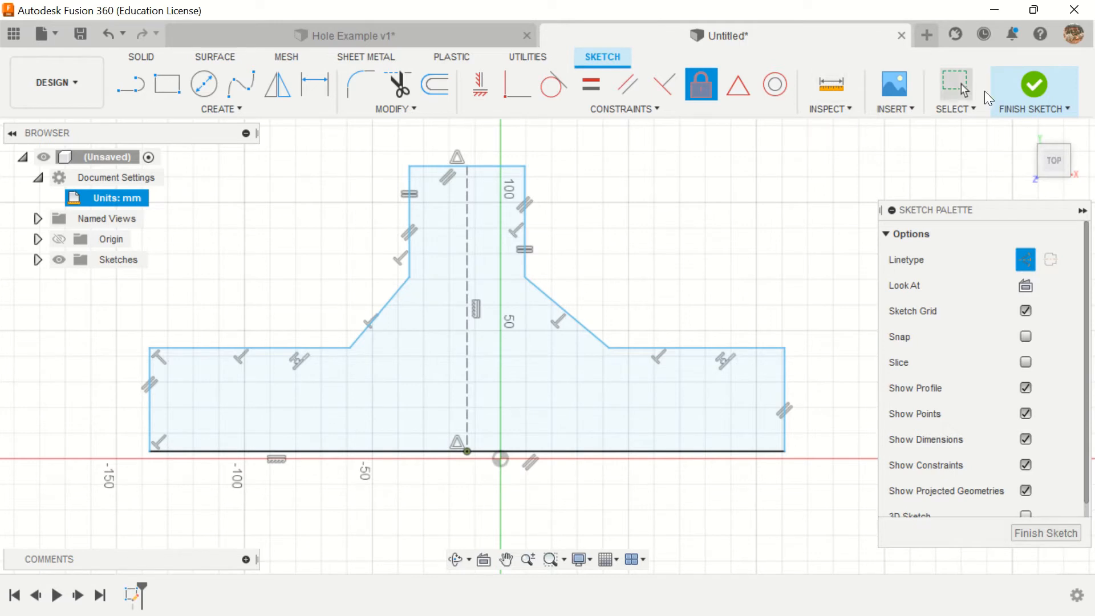
pyautogui.click(962, 86)
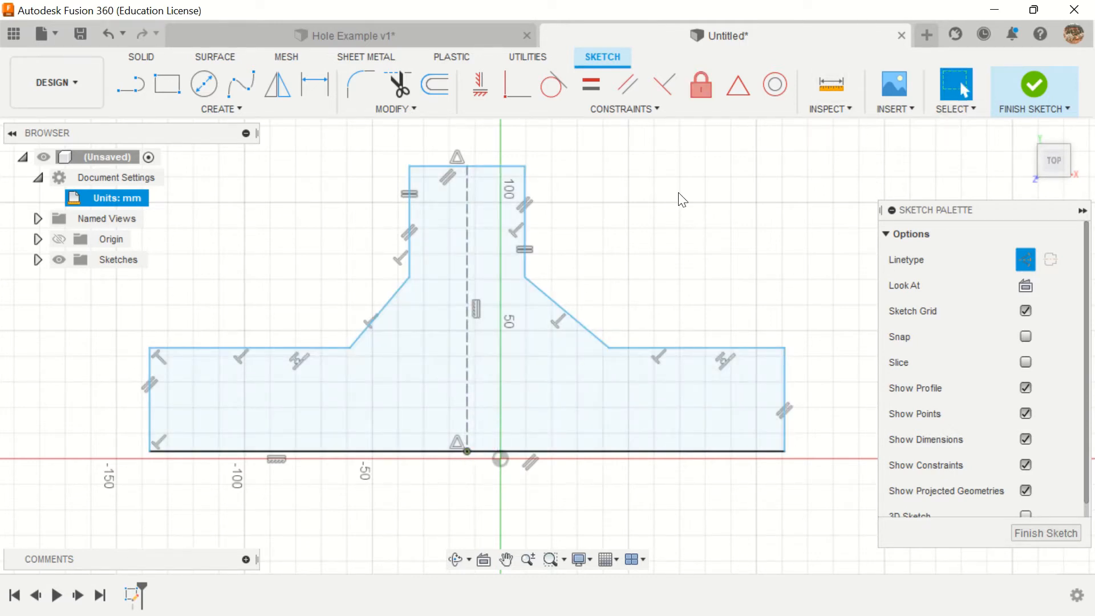
pyautogui.click(701, 85)
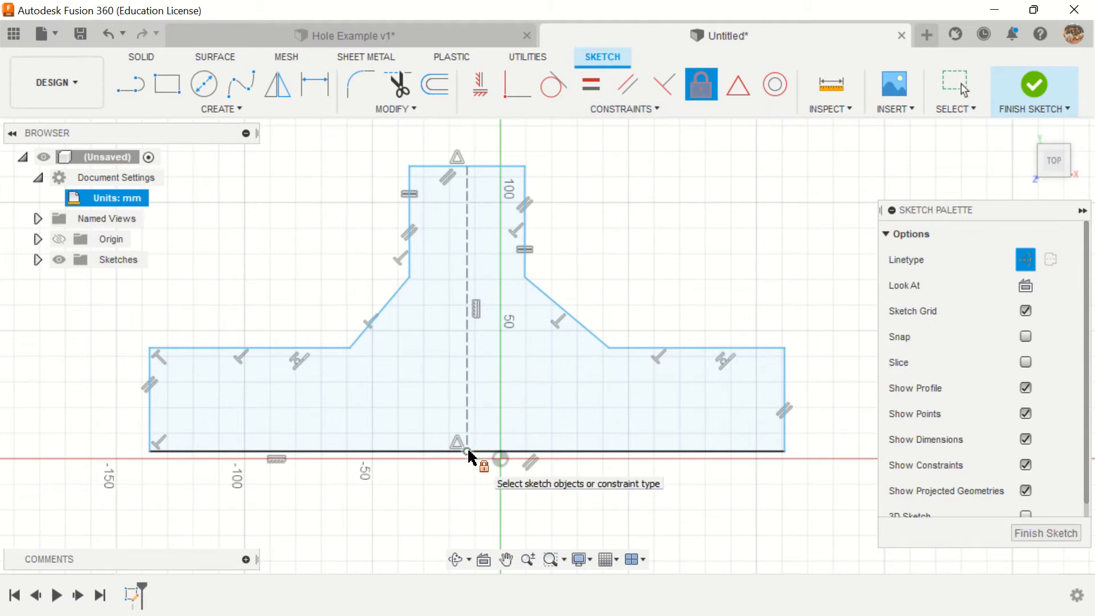
pyautogui.click(468, 450)
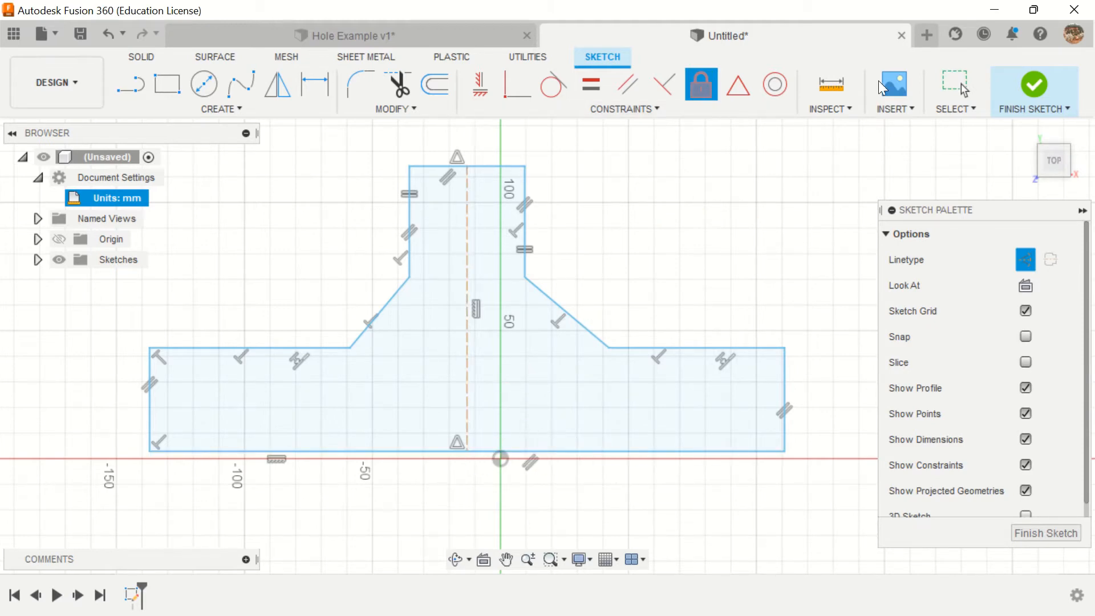
pyautogui.click(953, 91)
# Step: Shift the bottom edge up and to the left, and try a Coincident constraint between the centerline's lower endpoint and the origin
pyautogui.moveTo(590, 450)
pyautogui.mouseDown()
pyautogui.moveTo(625, 436)
pyautogui.moveTo(573, 441)
pyautogui.mouseUp()
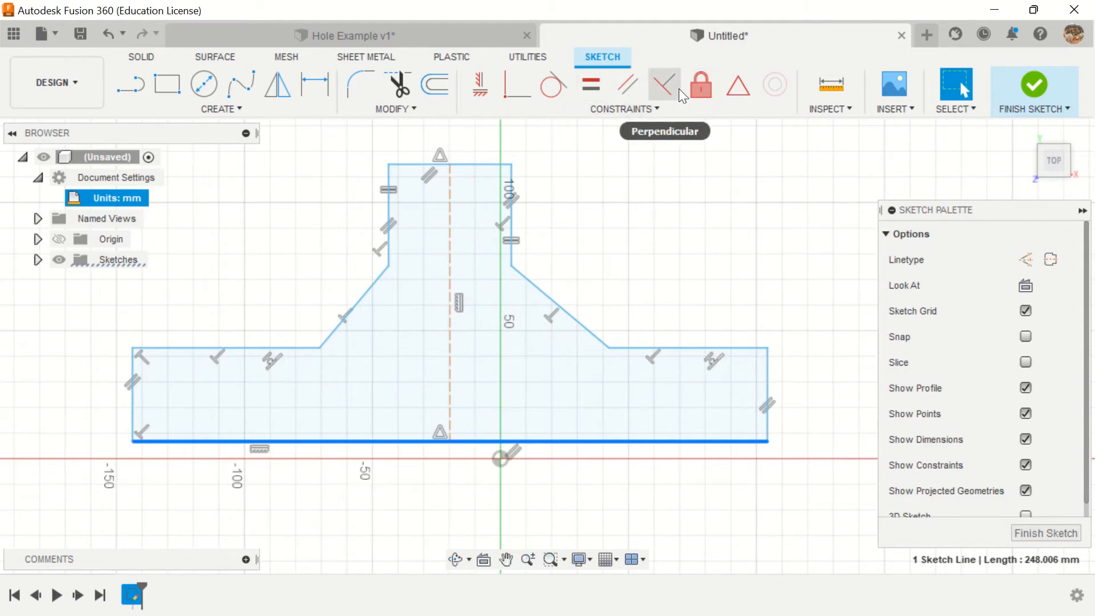
pyautogui.moveTo(455, 6)
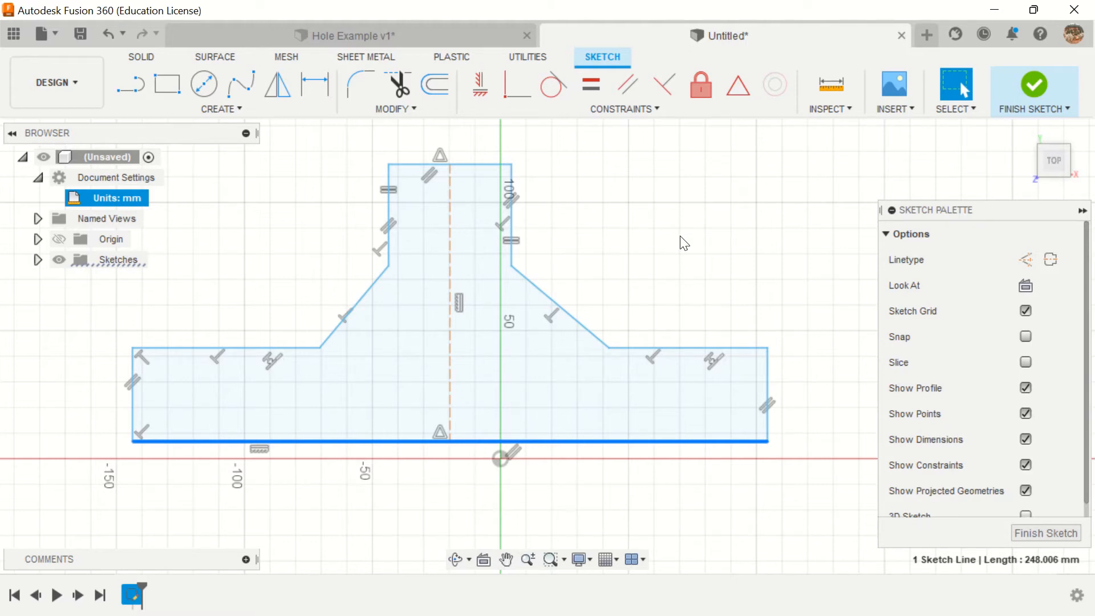
pyautogui.click(635, 110)
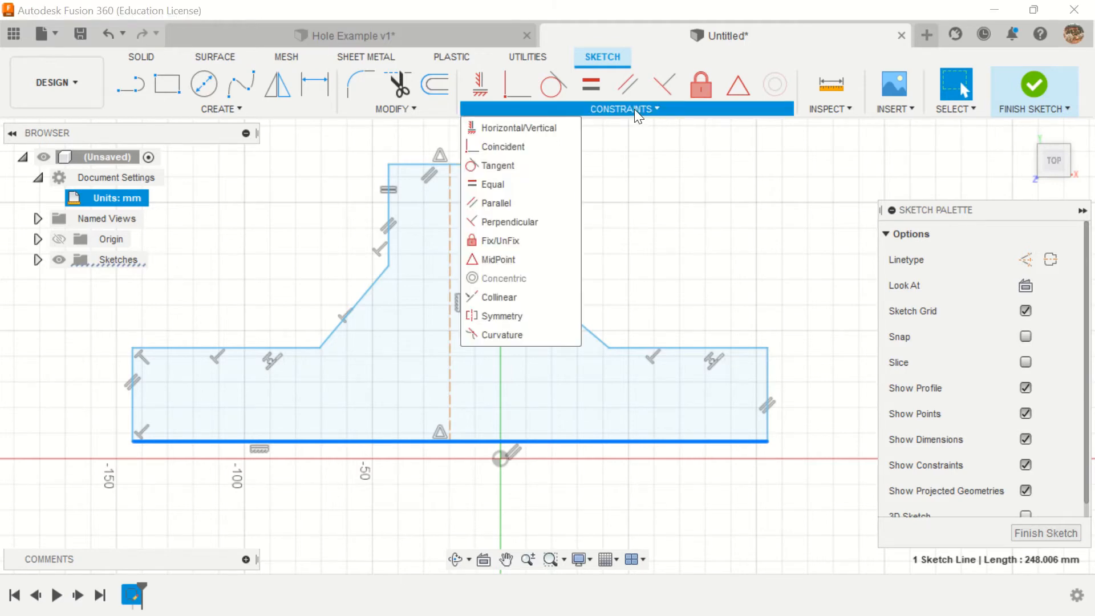
pyautogui.click(504, 146)
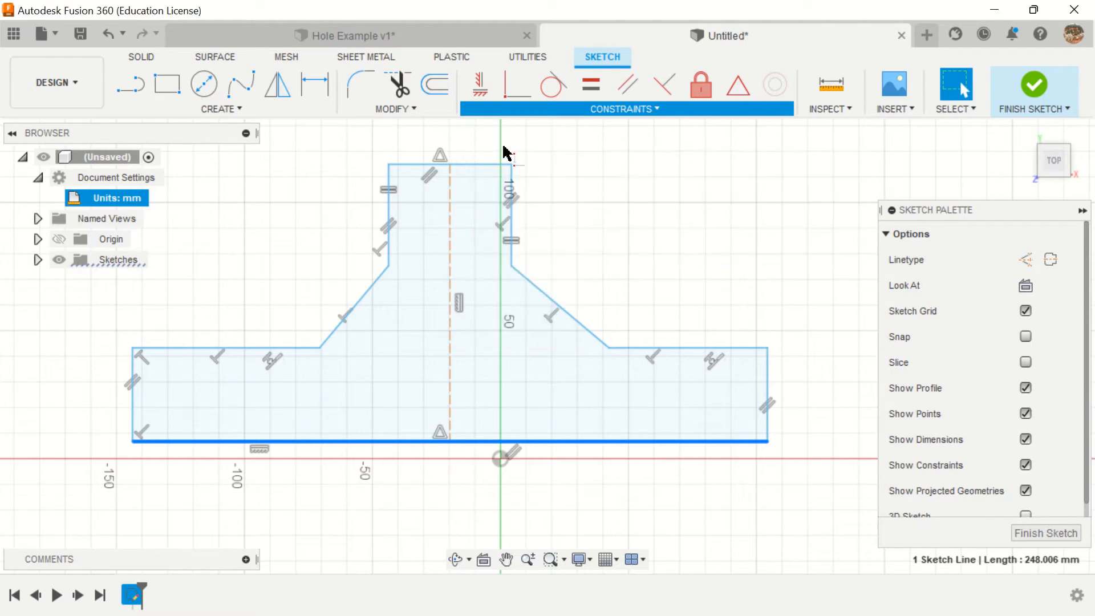
pyautogui.click(451, 446)
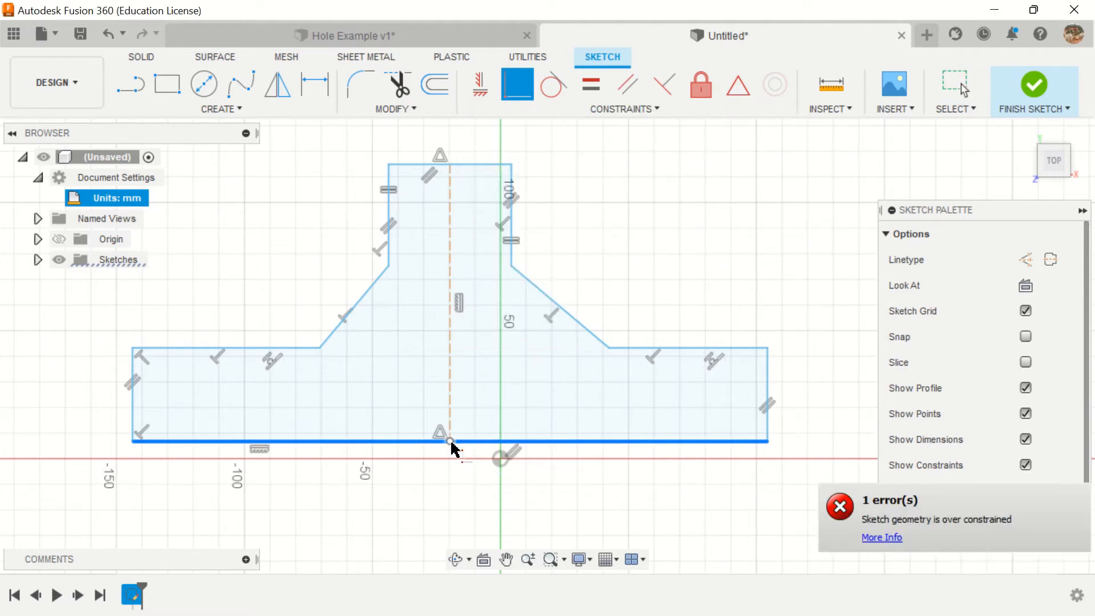
pyautogui.click(499, 460)
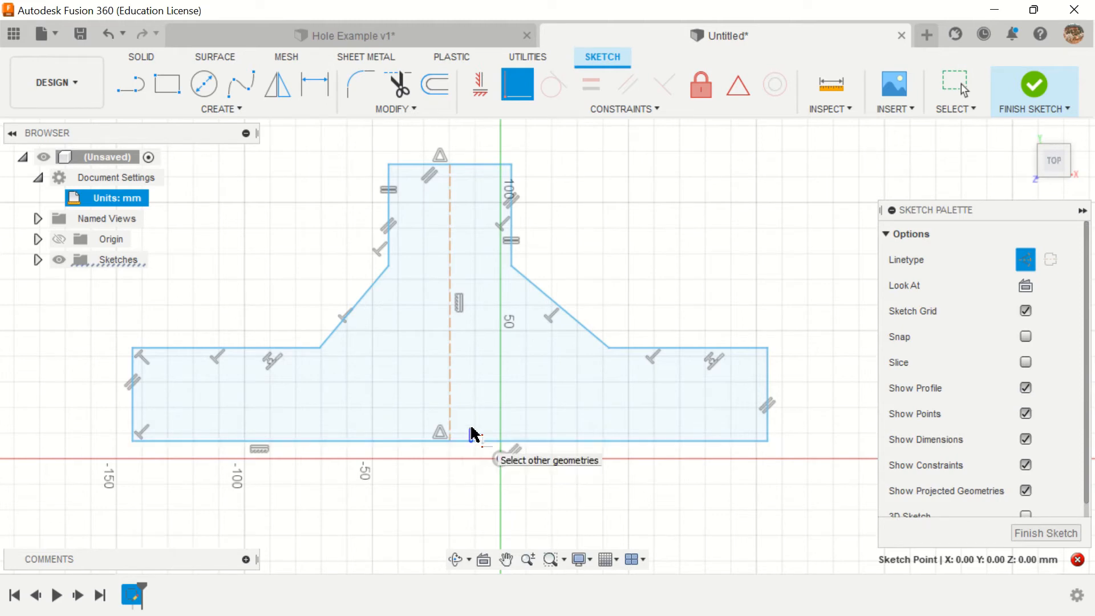
pyautogui.click(951, 92)
# Step: Shift the bottom edge farther up and left, retry the Coincident constraint on the centerline's lower endpoint, and view the error details
pyautogui.moveTo(474, 439)
pyautogui.mouseDown()
pyautogui.moveTo(506, 412)
pyautogui.moveTo(392, 445)
pyautogui.moveTo(496, 435)
pyautogui.moveTo(442, 443)
pyautogui.moveTo(433, 425)
pyautogui.mouseUp()
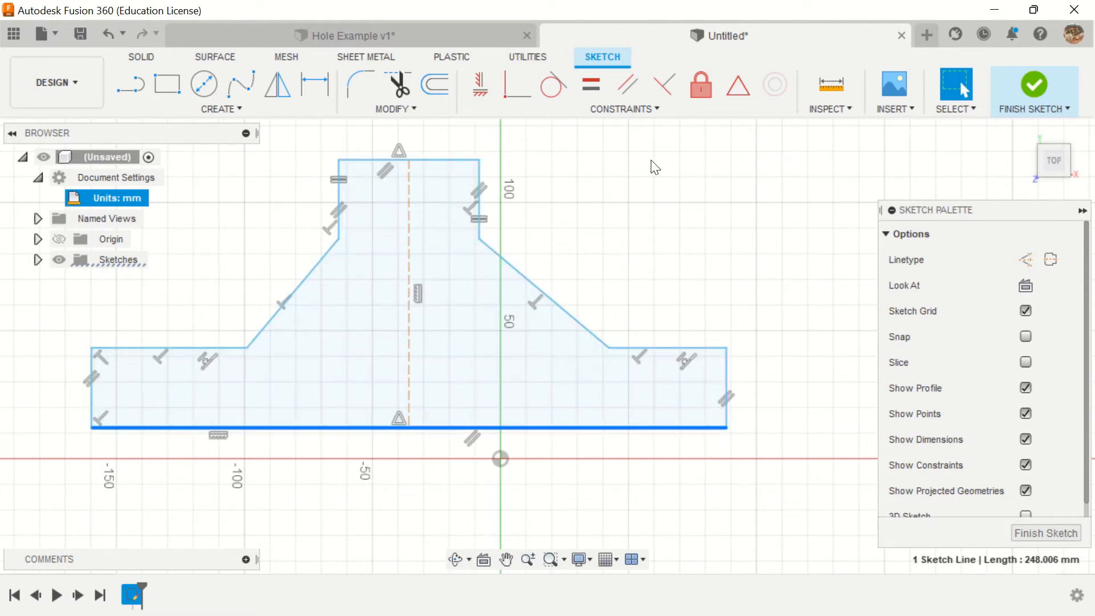
pyautogui.click(623, 110)
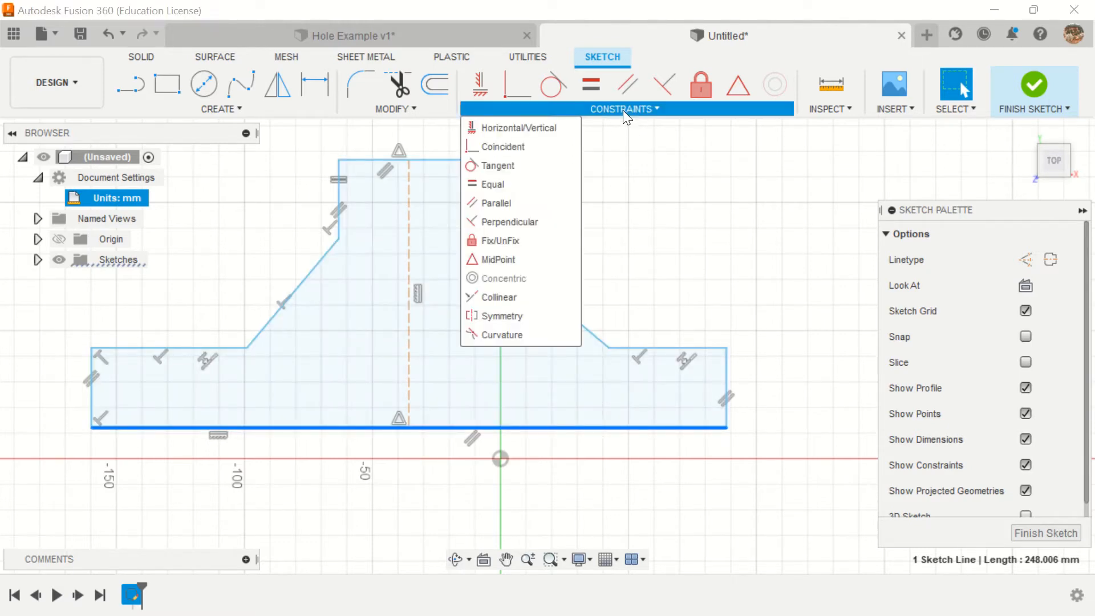
pyautogui.click(504, 146)
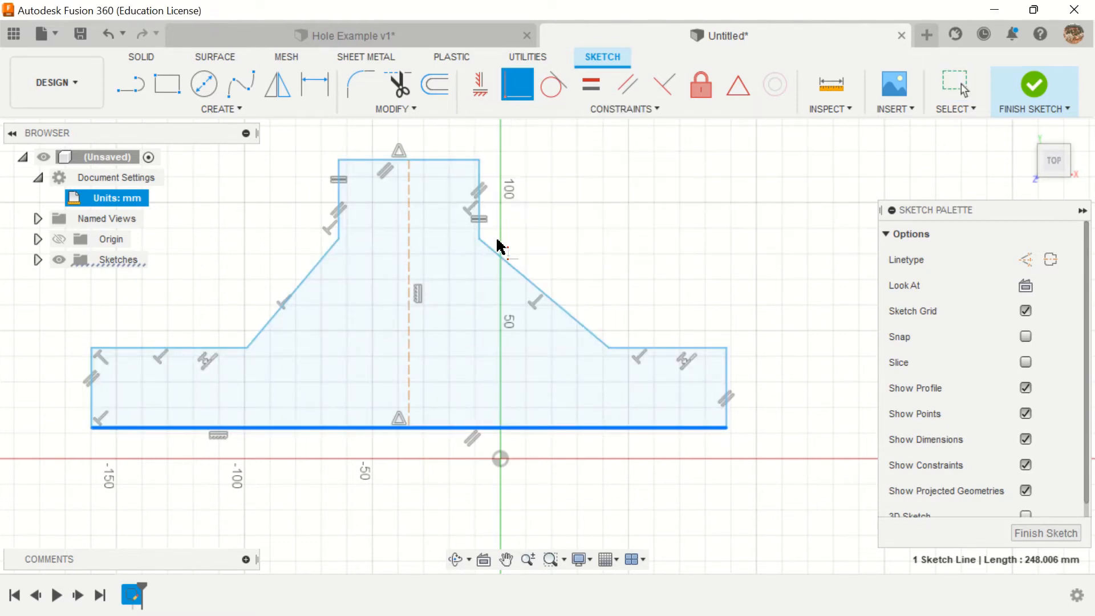
pyautogui.click(408, 430)
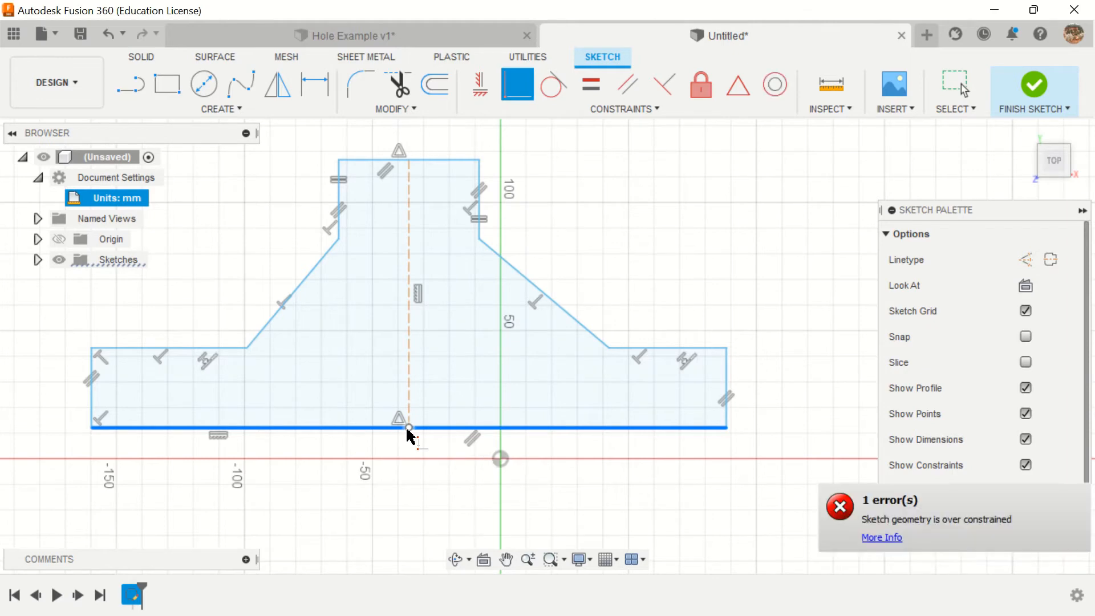
pyautogui.click(888, 538)
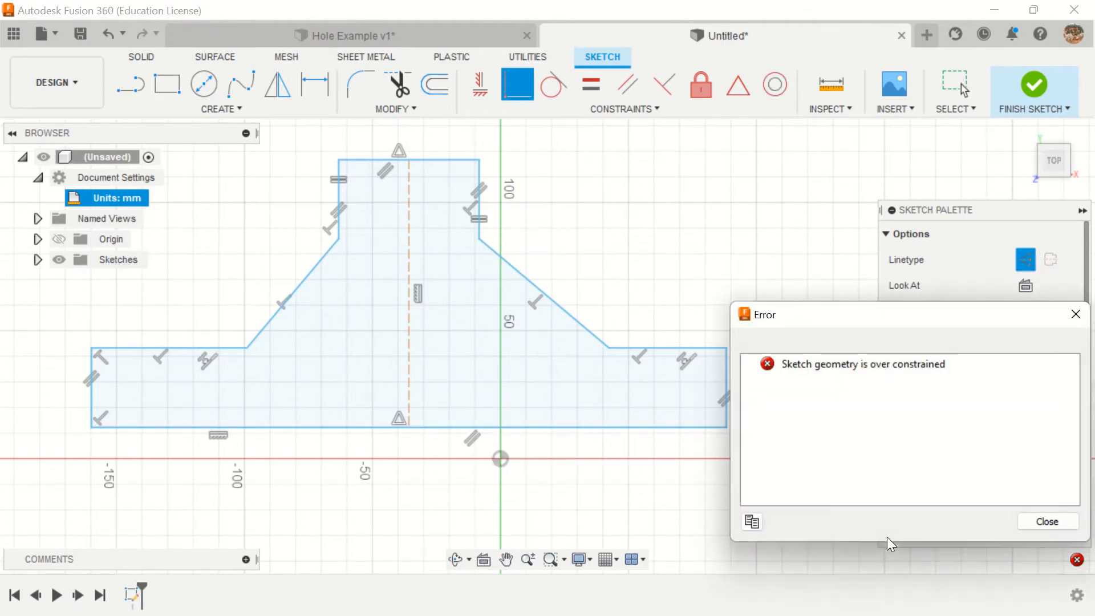
pyautogui.click(1048, 522)
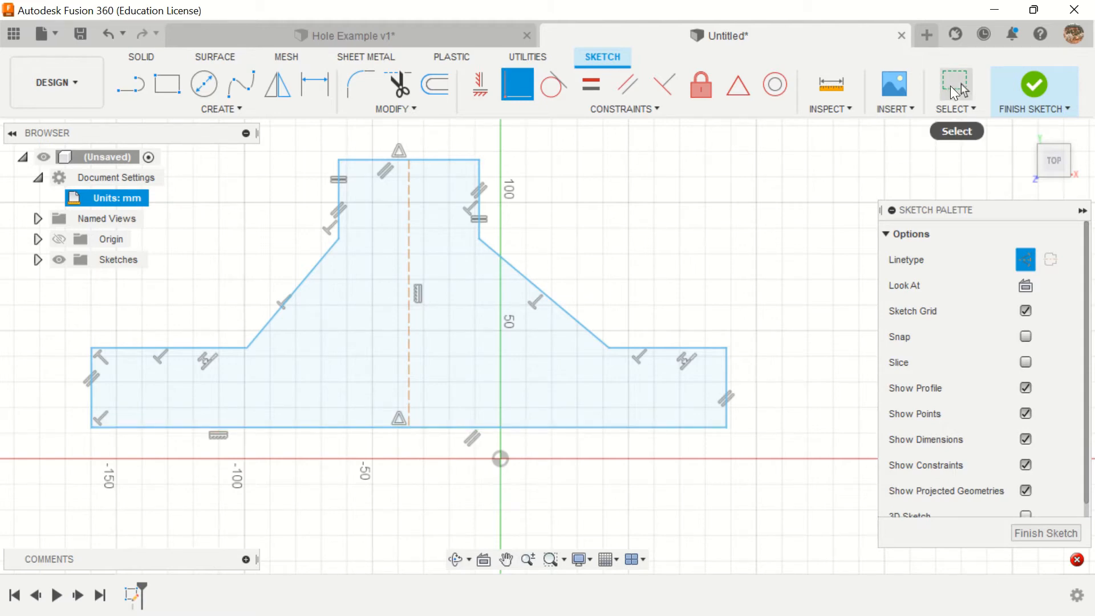
# Step: Move the bottom edge until the centerline's lower endpoint sits at about X -25 mm, Y 13 mm
pyautogui.click(953, 86)
pyautogui.moveTo(453, 426)
pyautogui.mouseDown()
pyautogui.moveTo(558, 463)
pyautogui.moveTo(465, 422)
pyautogui.mouseUp()
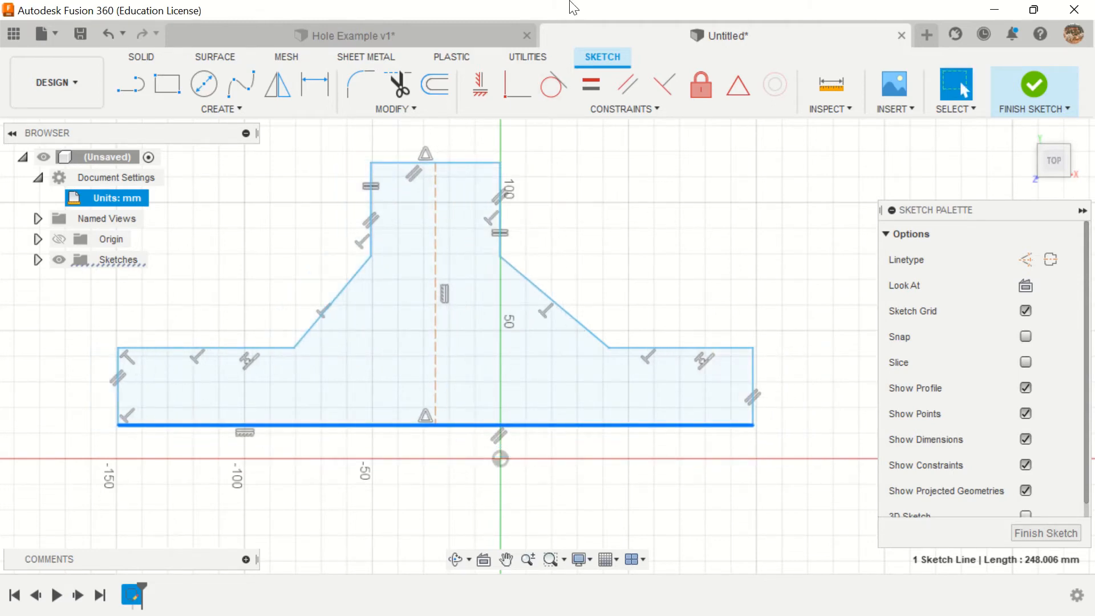
pyautogui.moveTo(574, 8)
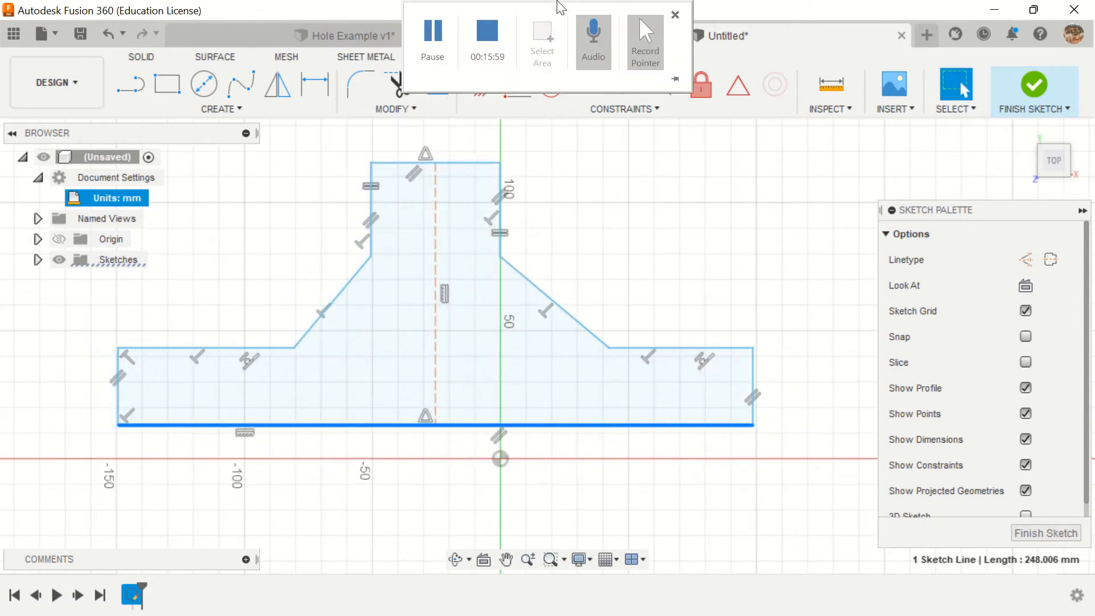
pyautogui.click(446, 27)
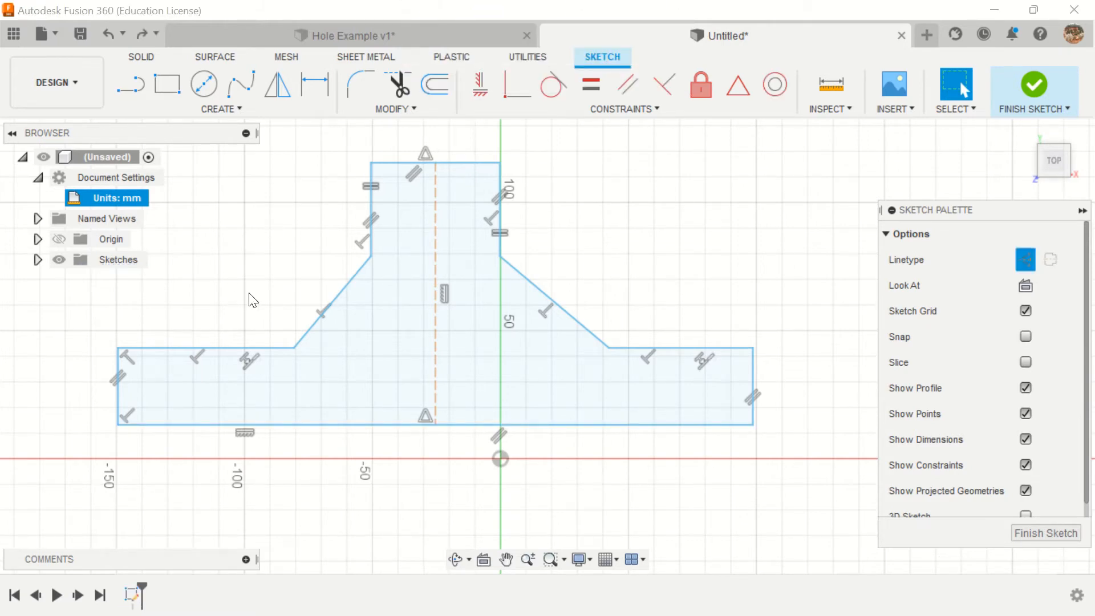
# Step: Apply a Coincident constraint between the centerline's lower endpoint and the sketch origin
pyautogui.click(621, 109)
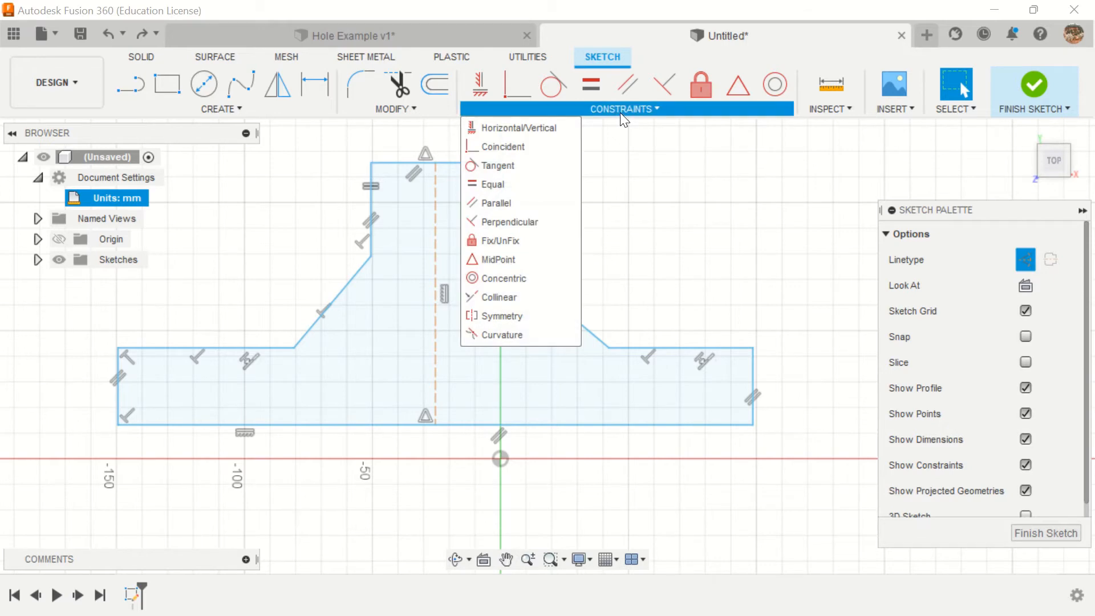
pyautogui.click(531, 146)
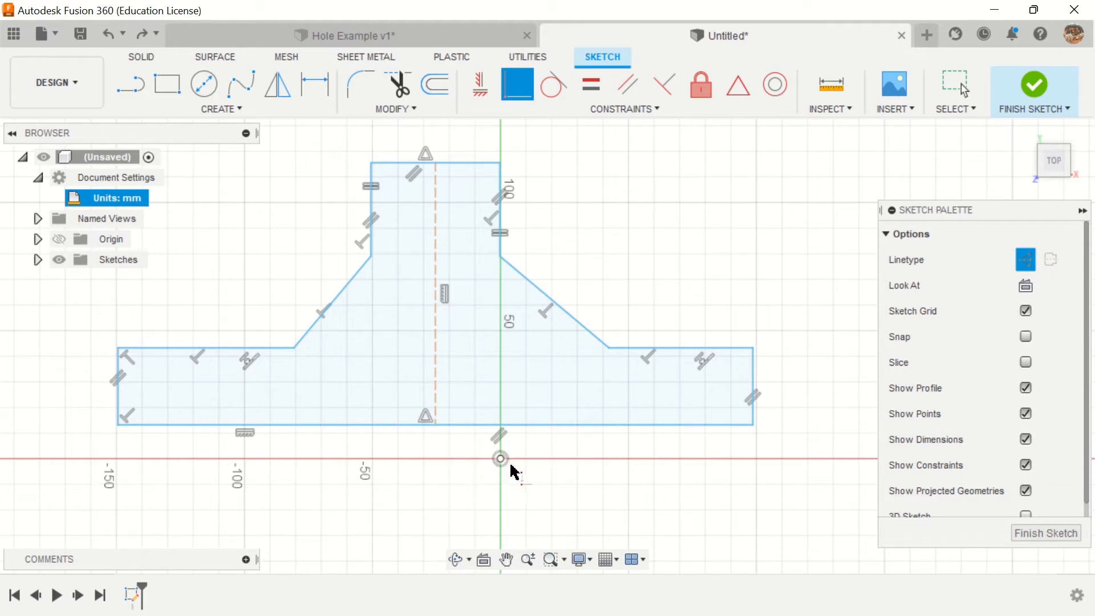
pyautogui.click(436, 425)
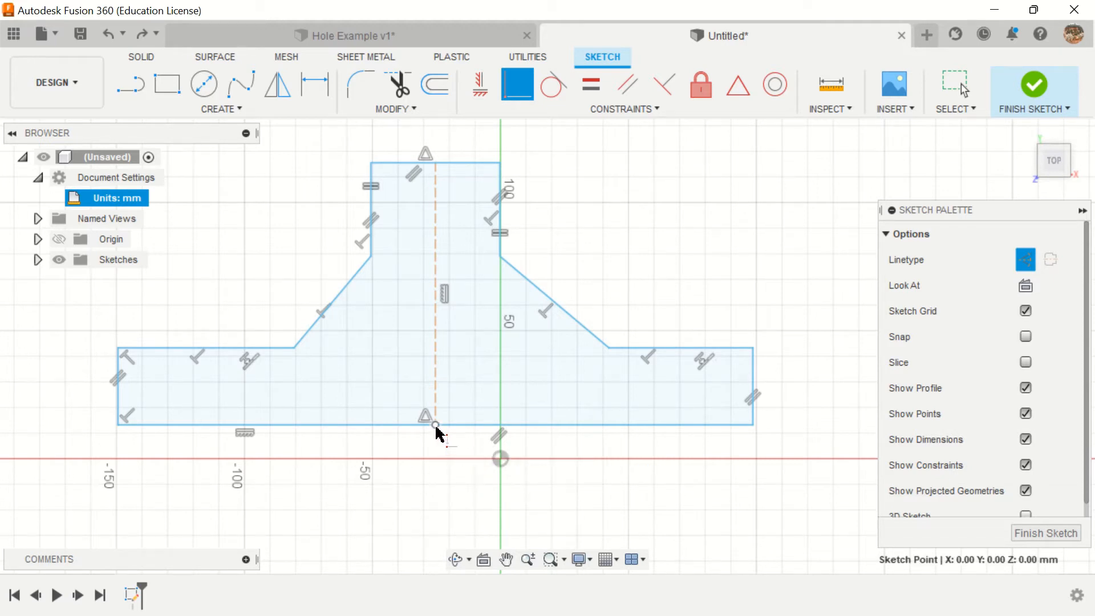
pyautogui.click(501, 460)
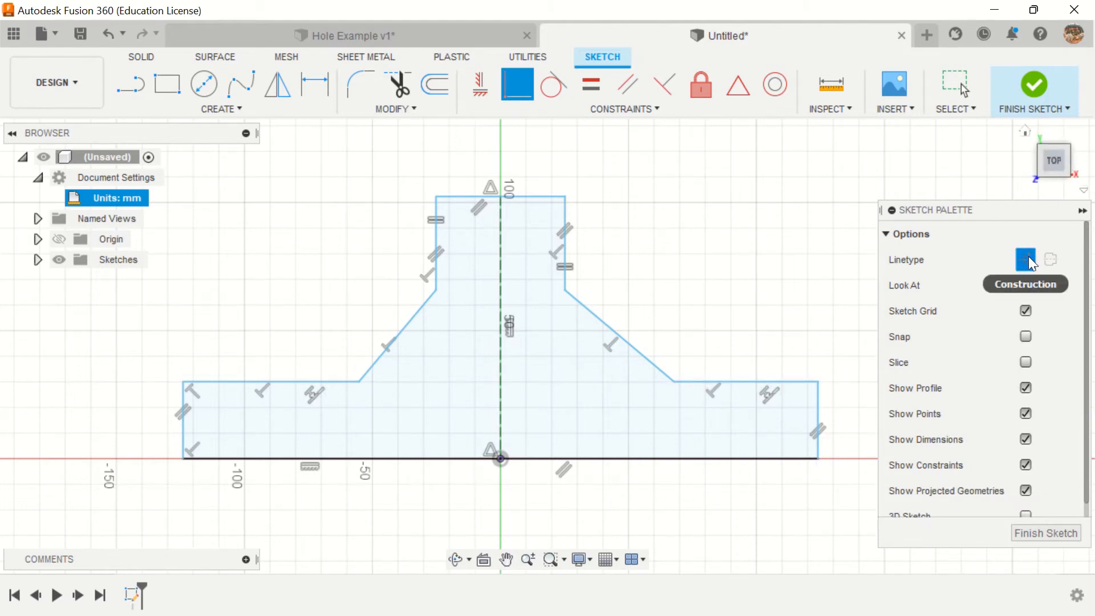
# Step: Draw a horizontal construction line about 99 mm long inward from the left edge's midpoint, and turn off construction linetype
pyautogui.click(138, 90)
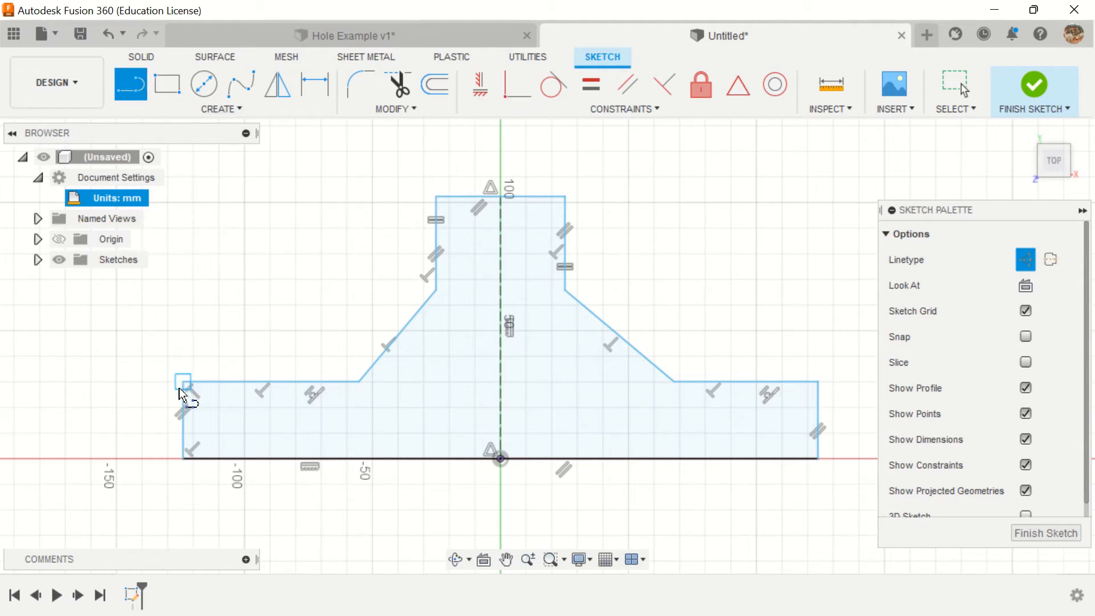
pyautogui.click(183, 419)
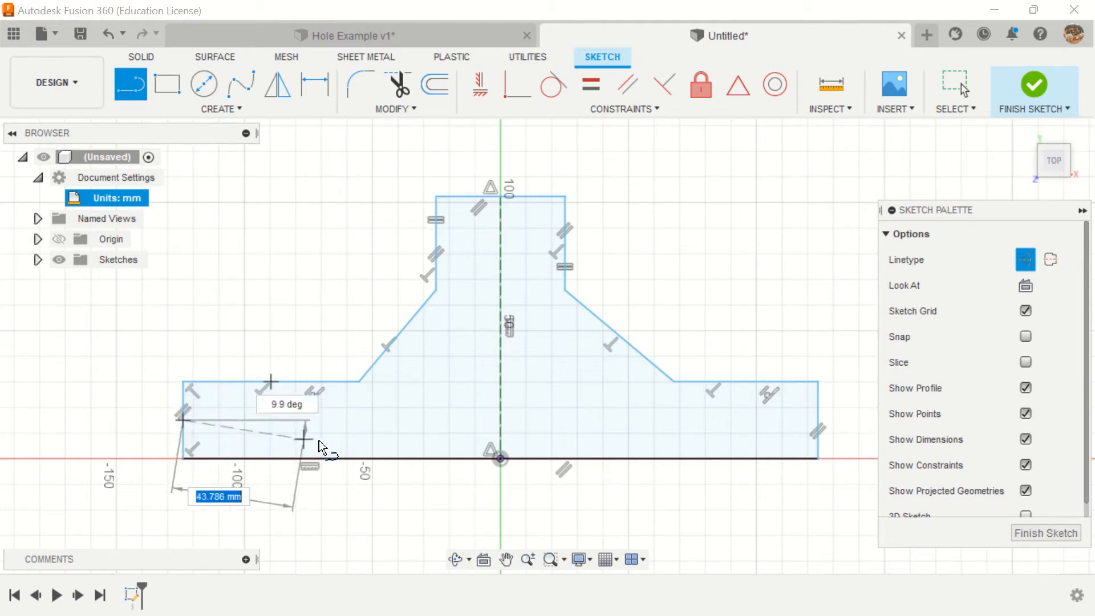
pyautogui.click(437, 418)
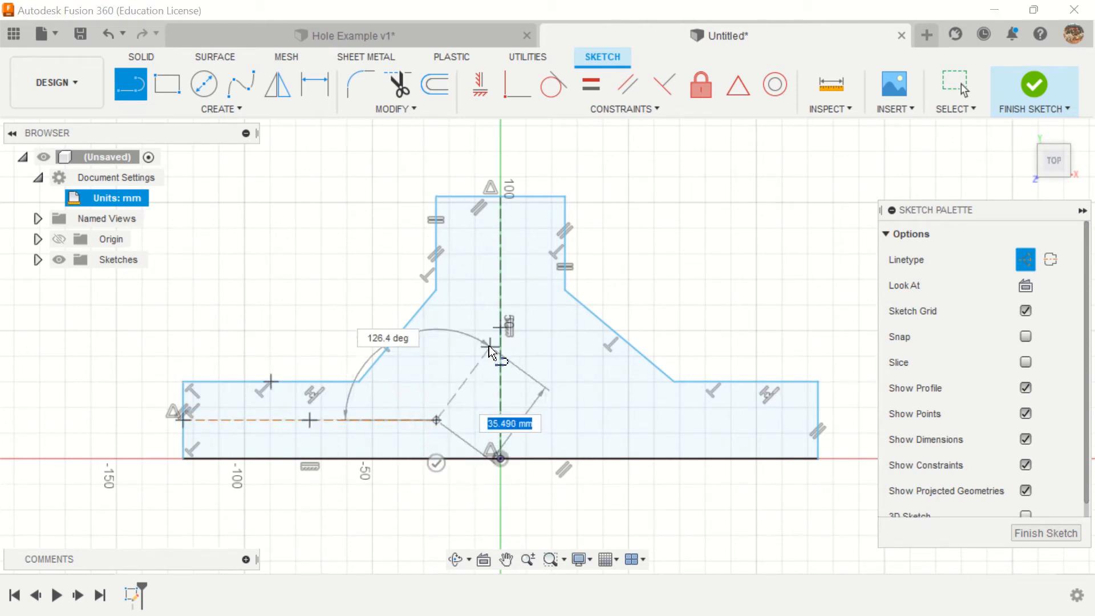
pyautogui.click(487, 347)
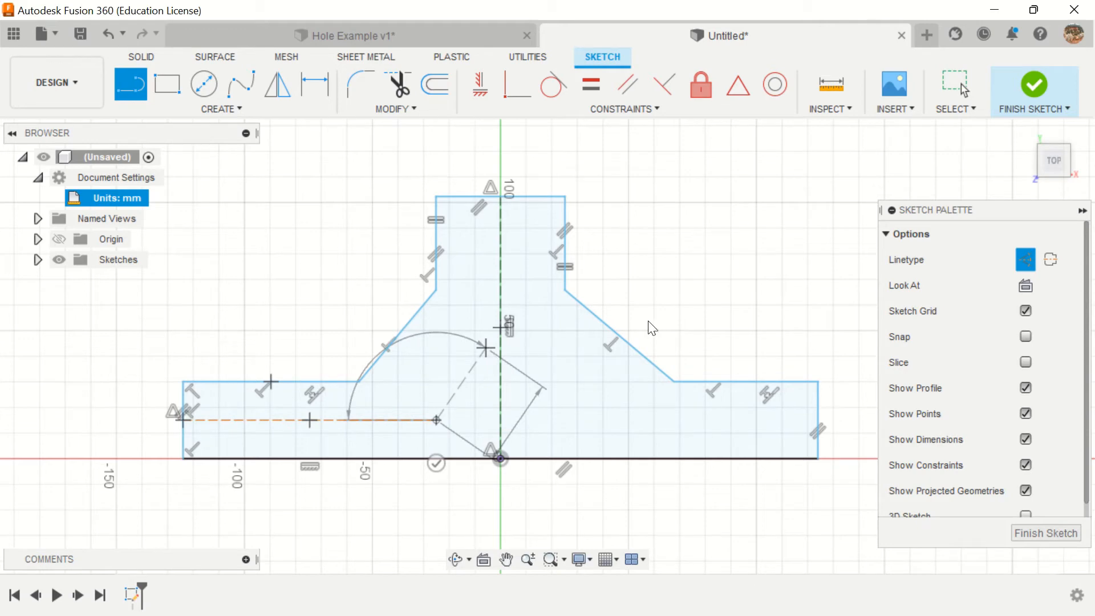
pyautogui.press('Escape')
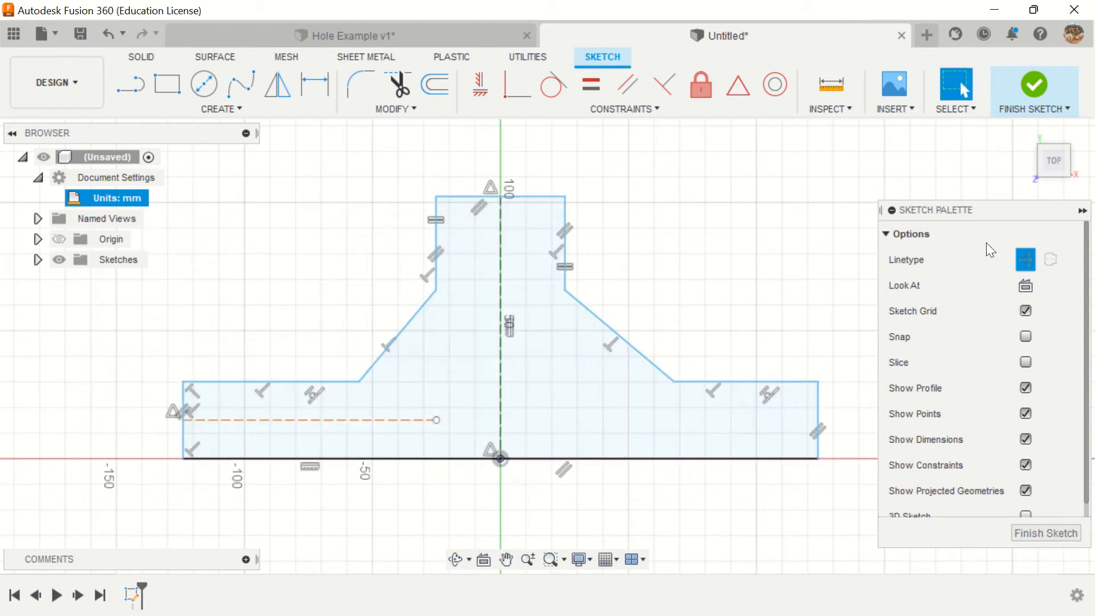
pyautogui.click(1023, 261)
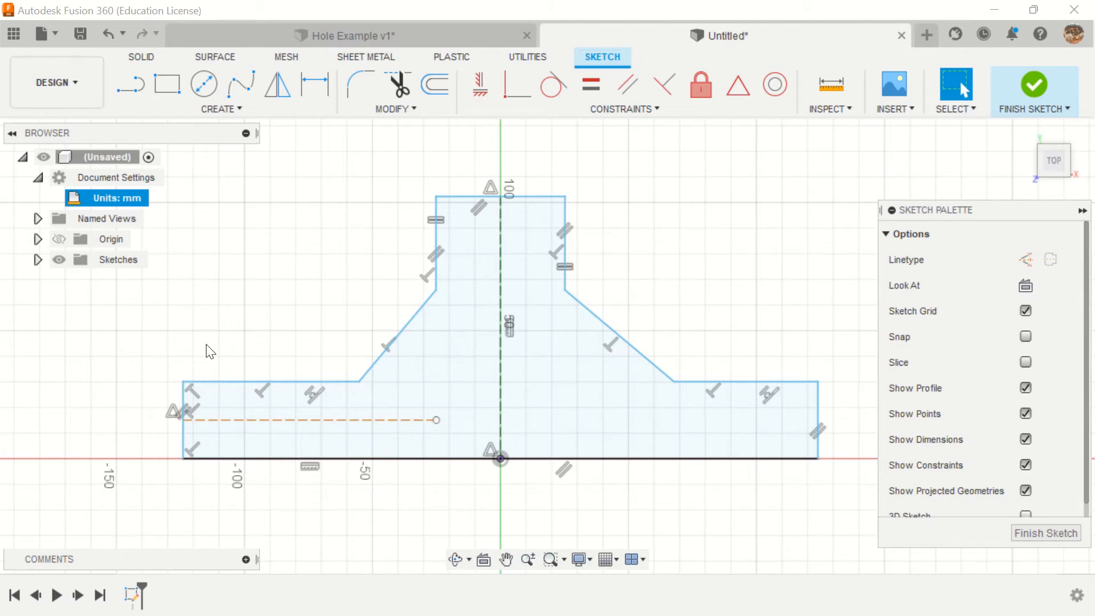
# Step: Convert the horizontal construction line to a normal line, and switch it back to construction linetype
pyautogui.click(323, 421)
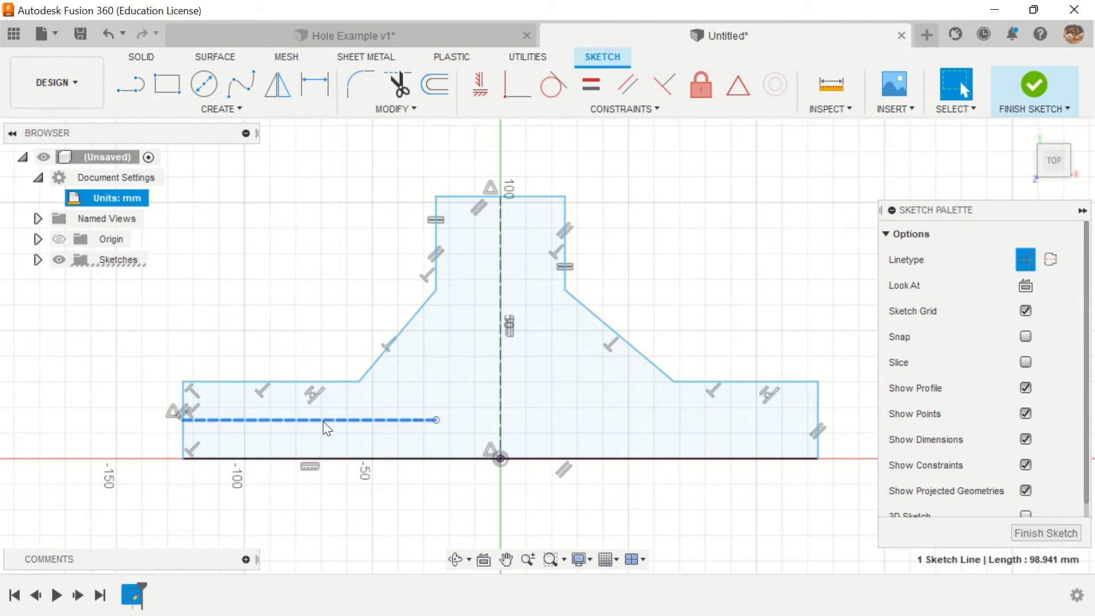
pyautogui.click(1026, 260)
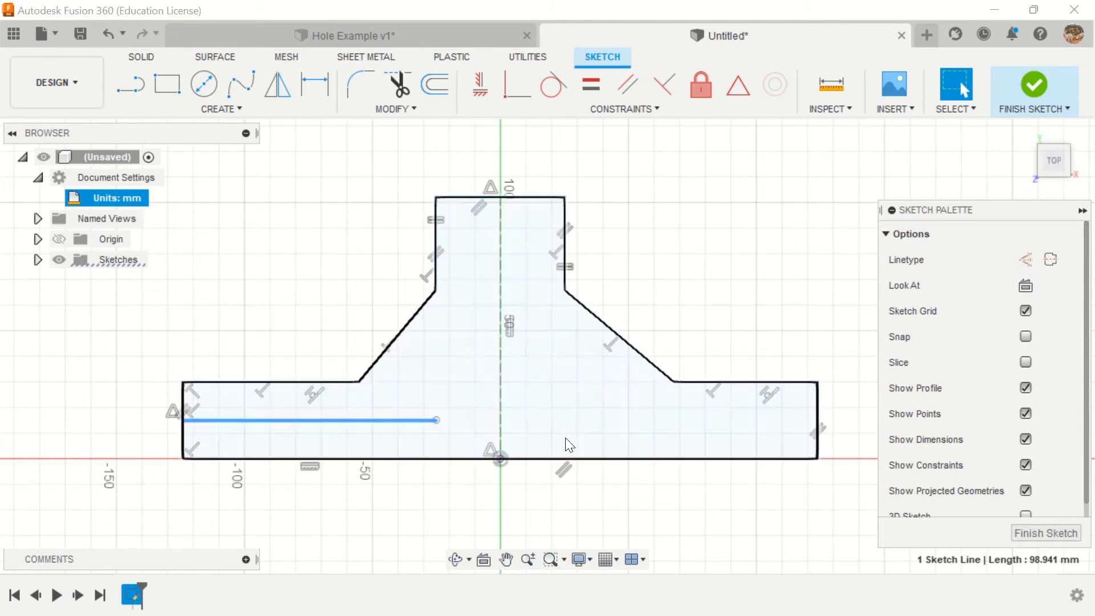
pyautogui.click(711, 318)
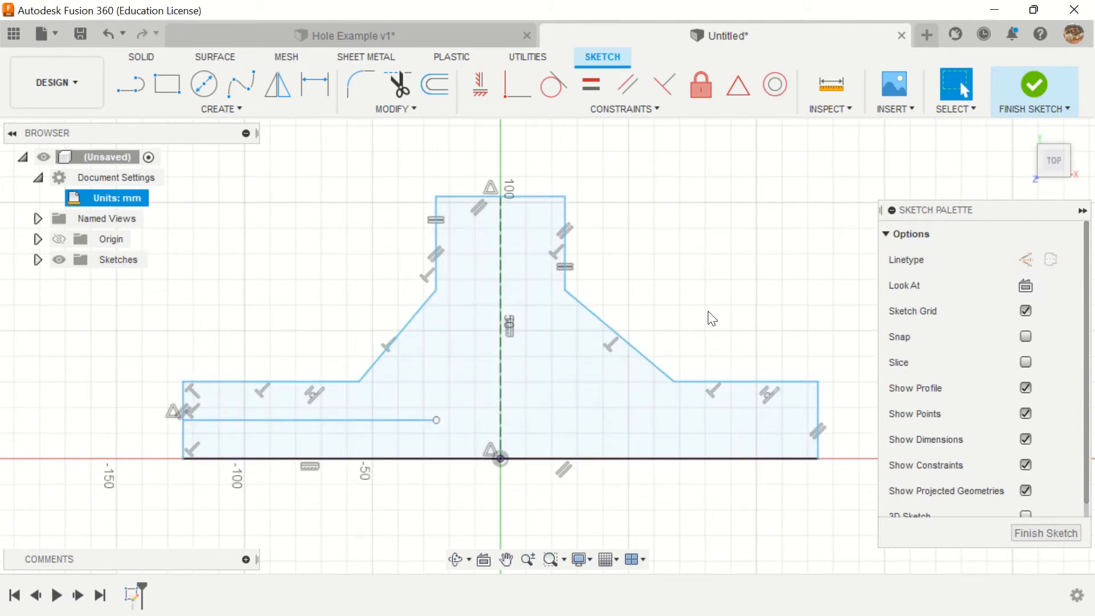
pyautogui.click(327, 419)
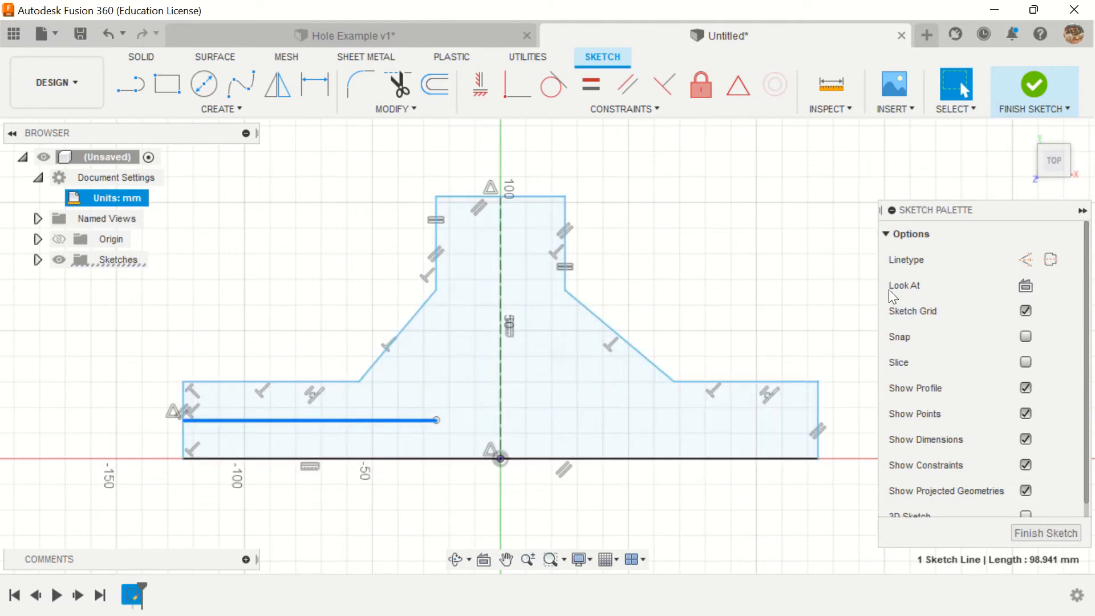
pyautogui.click(1025, 261)
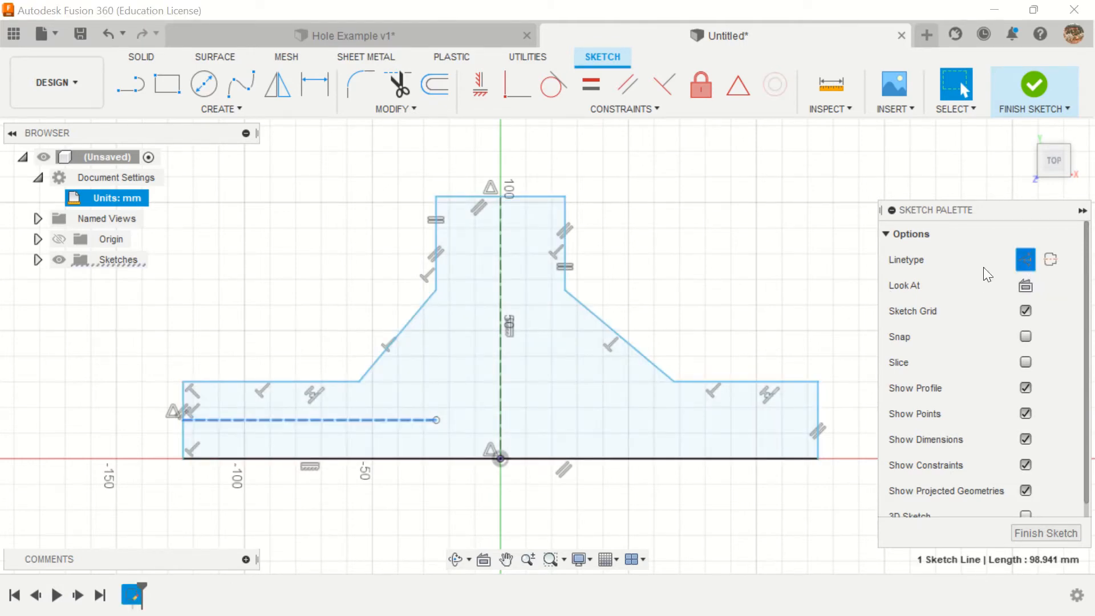
pyautogui.click(638, 241)
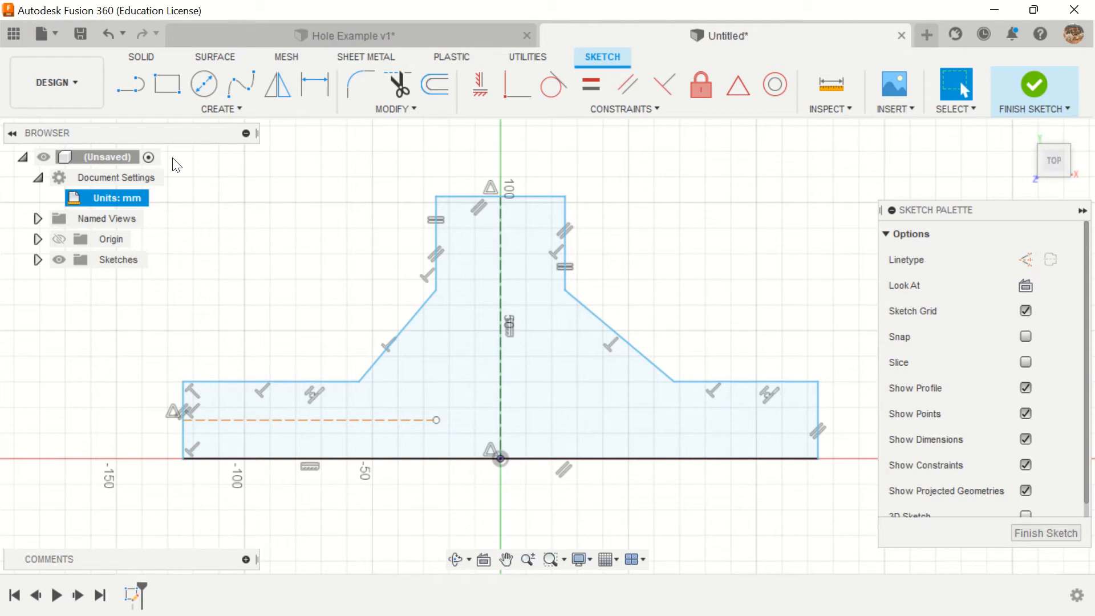
# Step: Draw a center-diameter circle about 21 mm across in the lower-left flange, centered just above the horizontal construction line
pyautogui.click(204, 84)
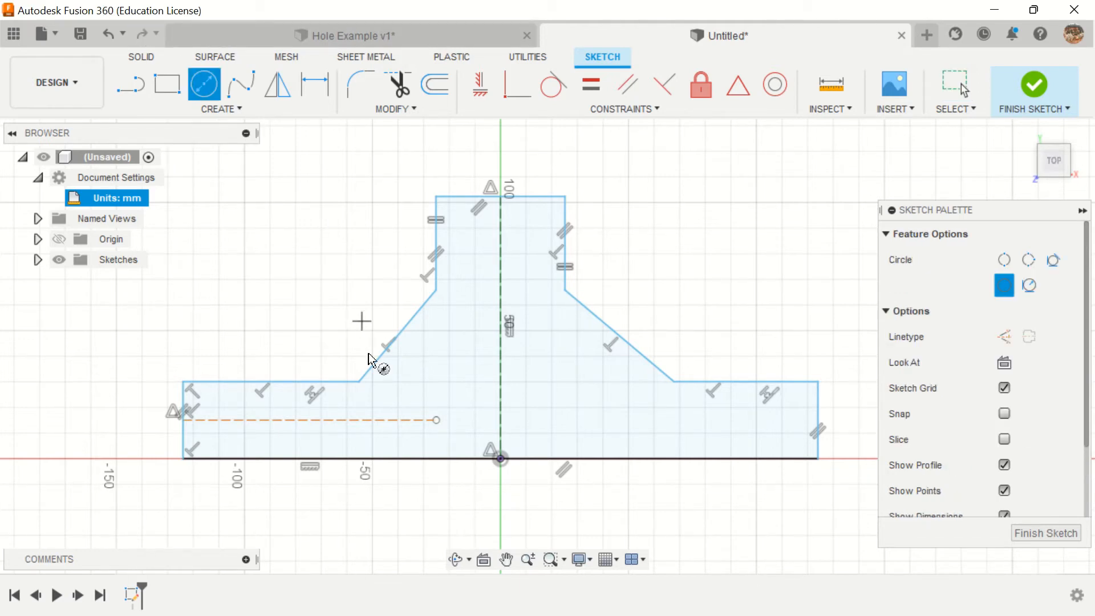
pyautogui.click(278, 411)
pyautogui.click(295, 433)
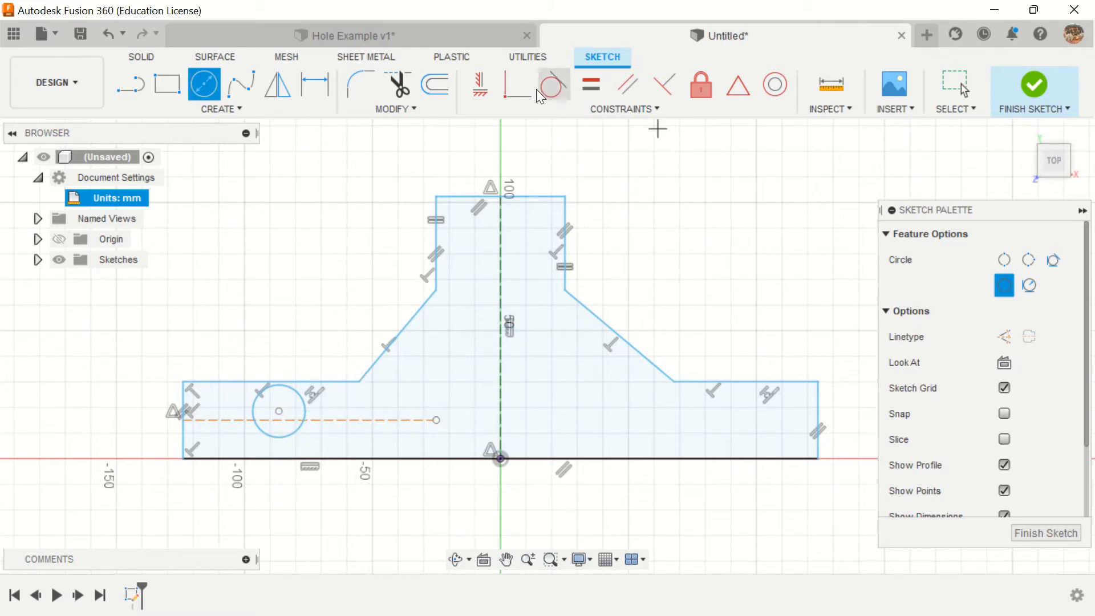
# Step: Try a Horizontal/Vertical constraint between the circle's center and the flange's left inner corner, and undo it
pyautogui.click(490, 88)
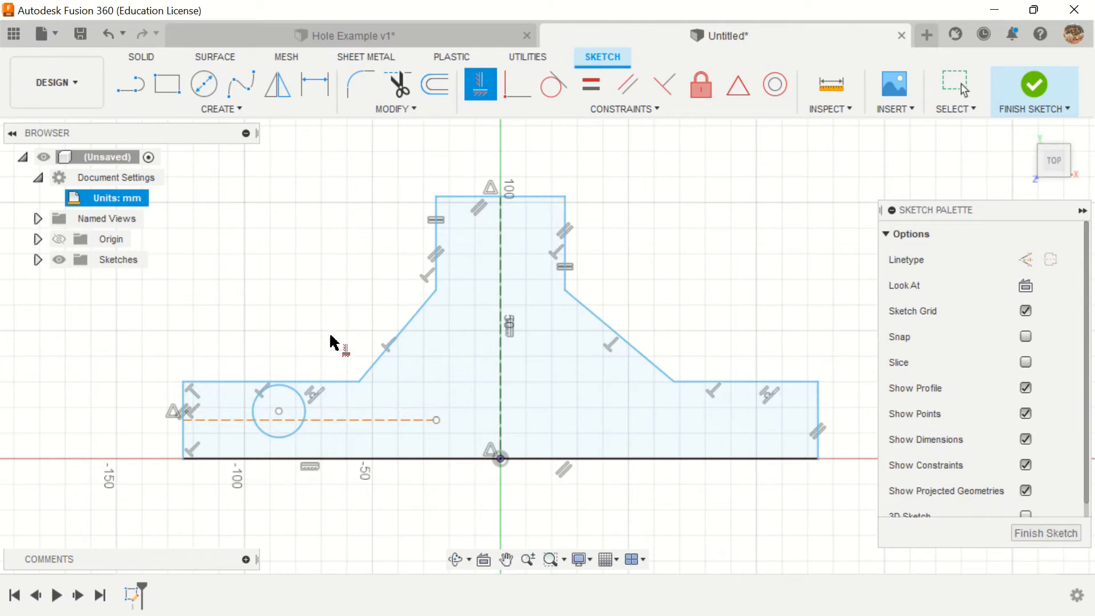
pyautogui.click(279, 412)
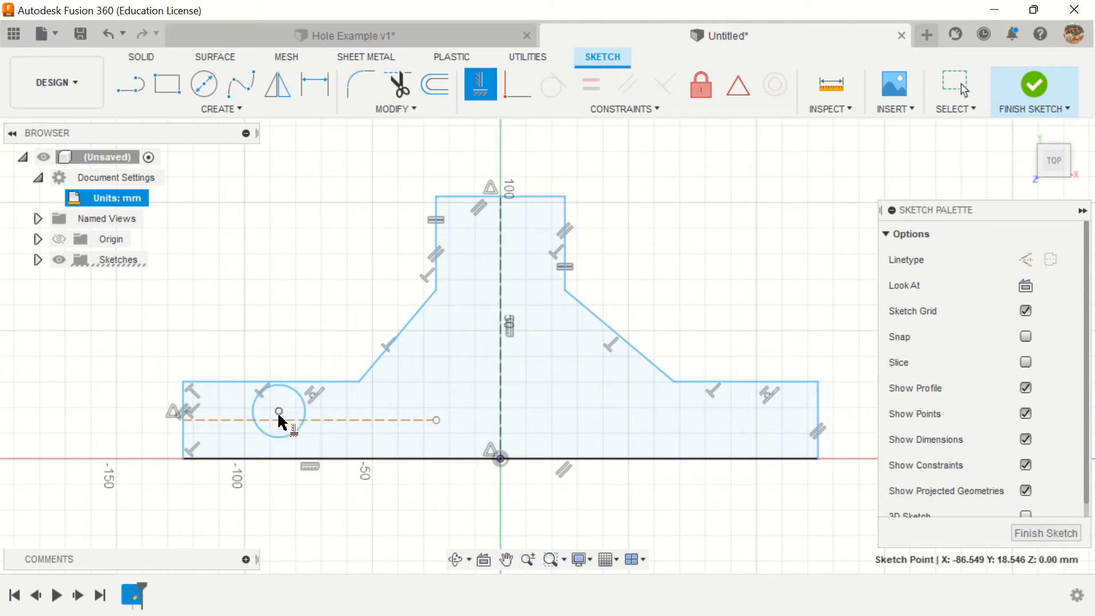
pyautogui.click(359, 382)
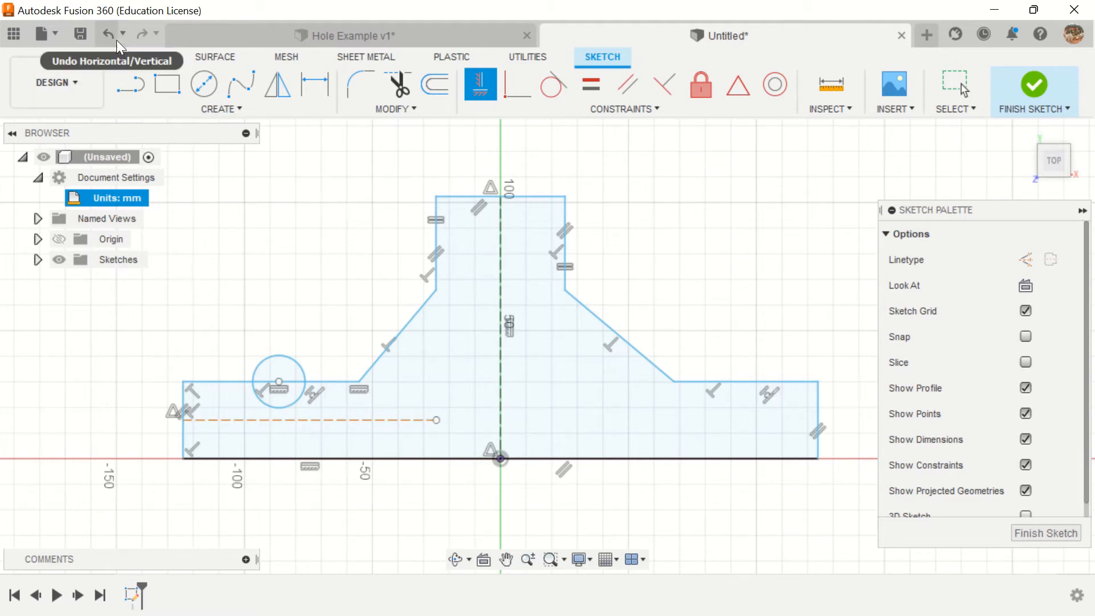
pyautogui.click(112, 33)
pyautogui.click(111, 33)
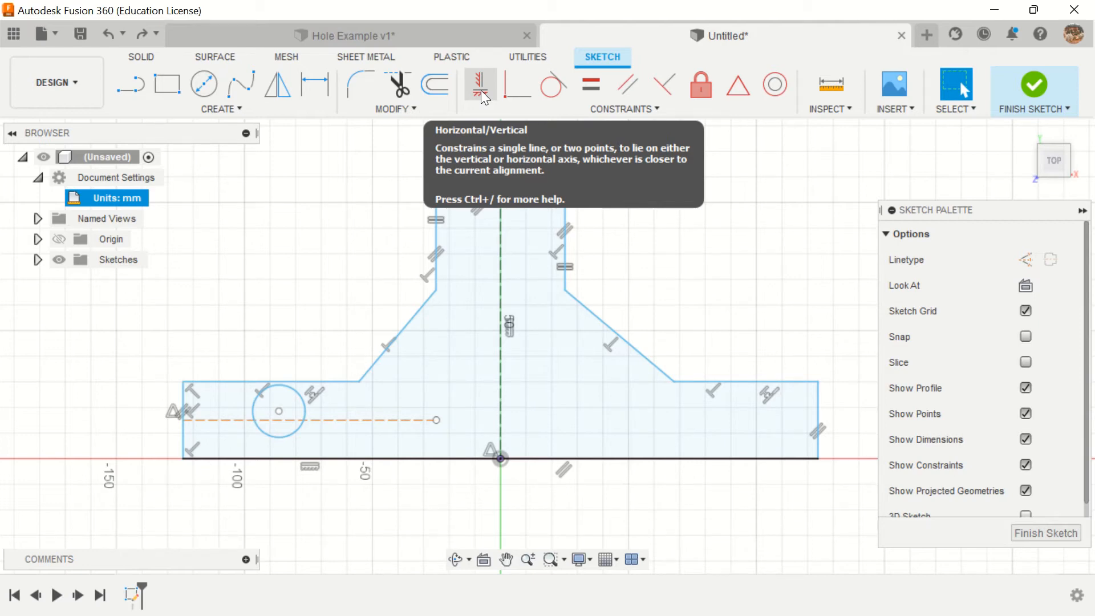
# Step: Try moving the circle's center onto the horizontal construction line and enlarging it to about 23.5 mm diameter, and undo both changes
pyautogui.click(305, 409)
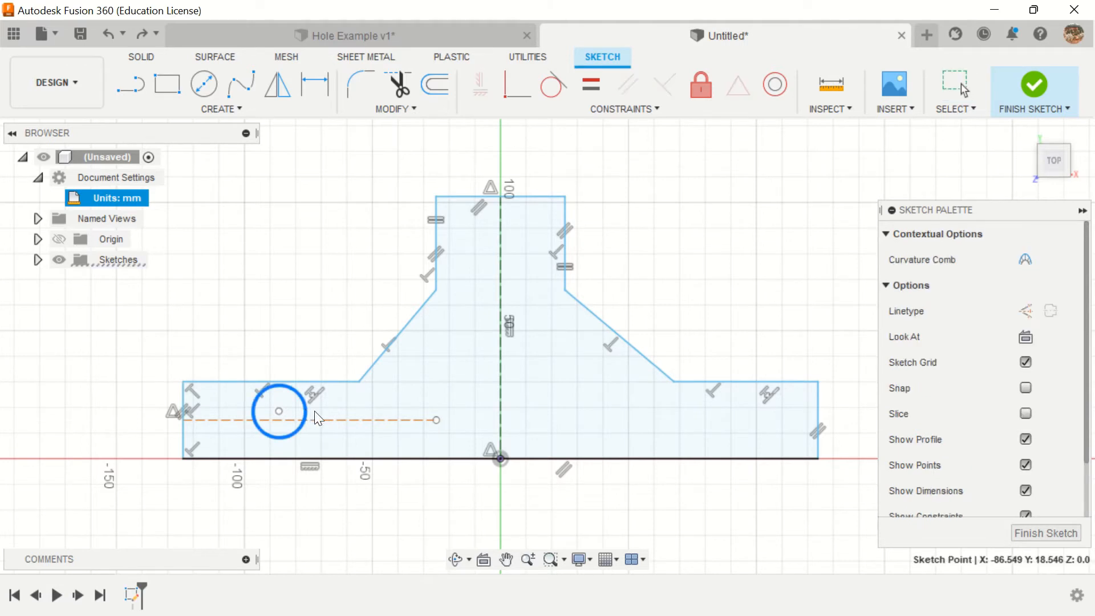
pyautogui.moveTo(315, 412); pyautogui.dragTo(361, 419)
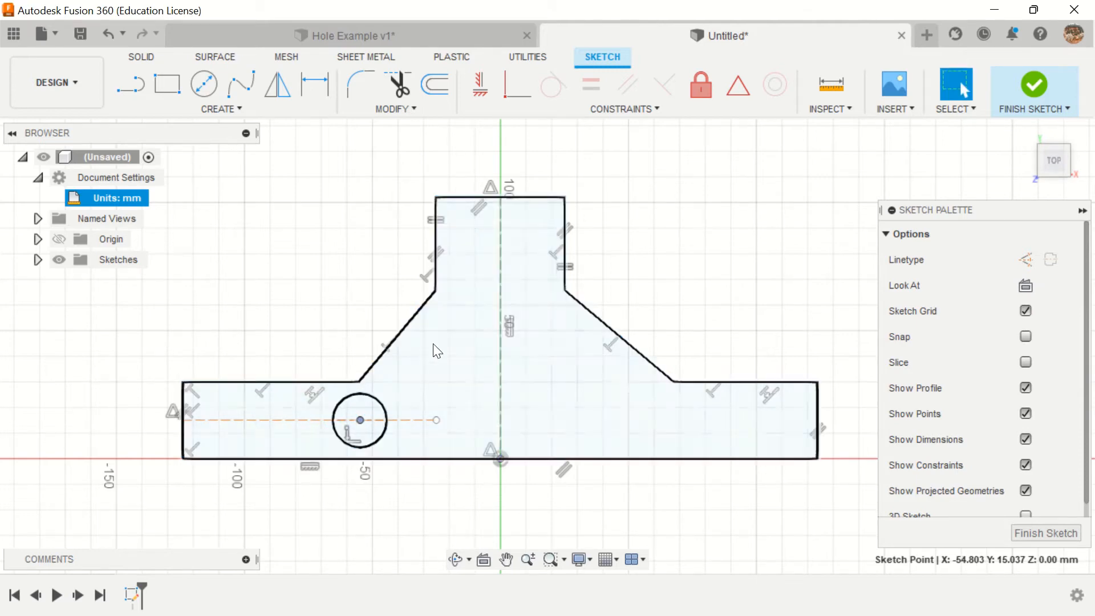
pyautogui.moveTo(379, 402)
pyautogui.mouseDown()
pyautogui.moveTo(387, 394)
pyautogui.moveTo(379, 402)
pyautogui.mouseUp()
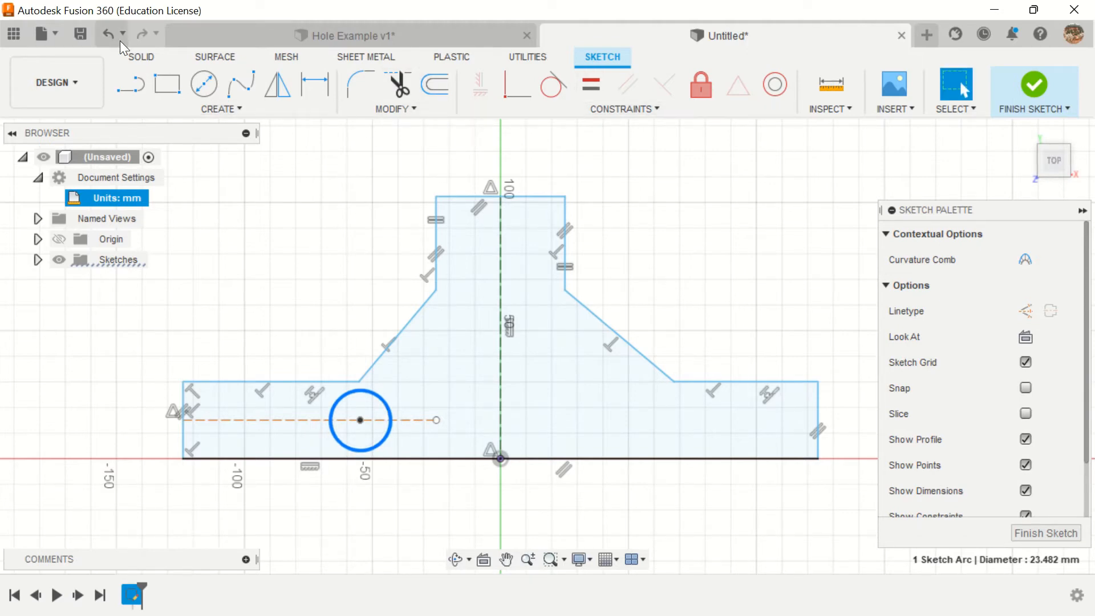
pyautogui.click(107, 33)
pyautogui.click(106, 33)
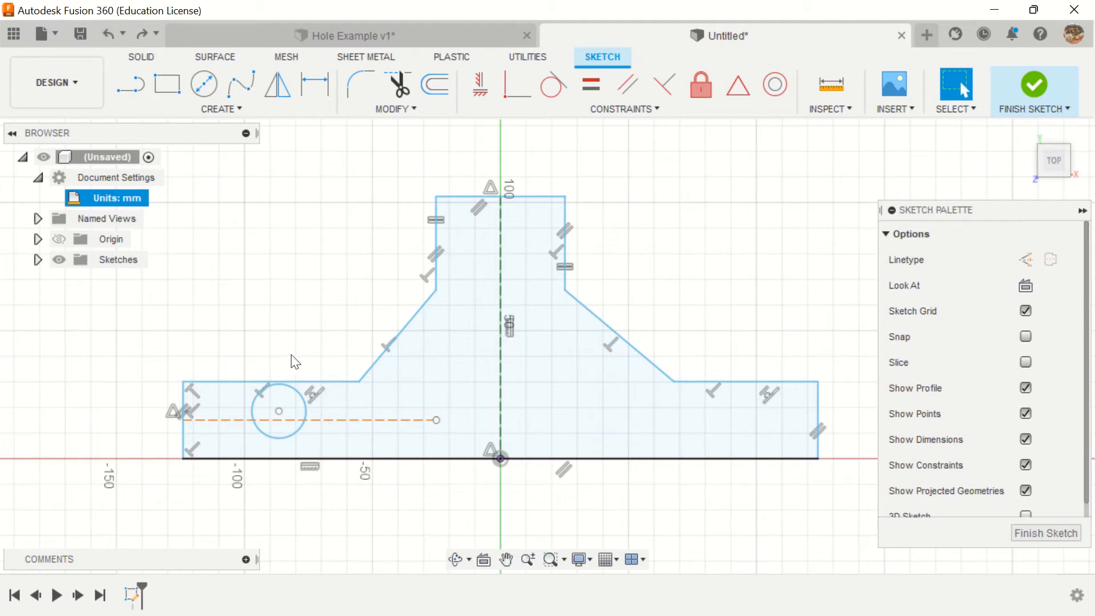
# Step: Move the circle's center to about X -52 mm, Y 20 mm, and align it vertically with the left inner corner using Horizontal/Vertical
pyautogui.moveTo(279, 411); pyautogui.dragTo(367, 407)
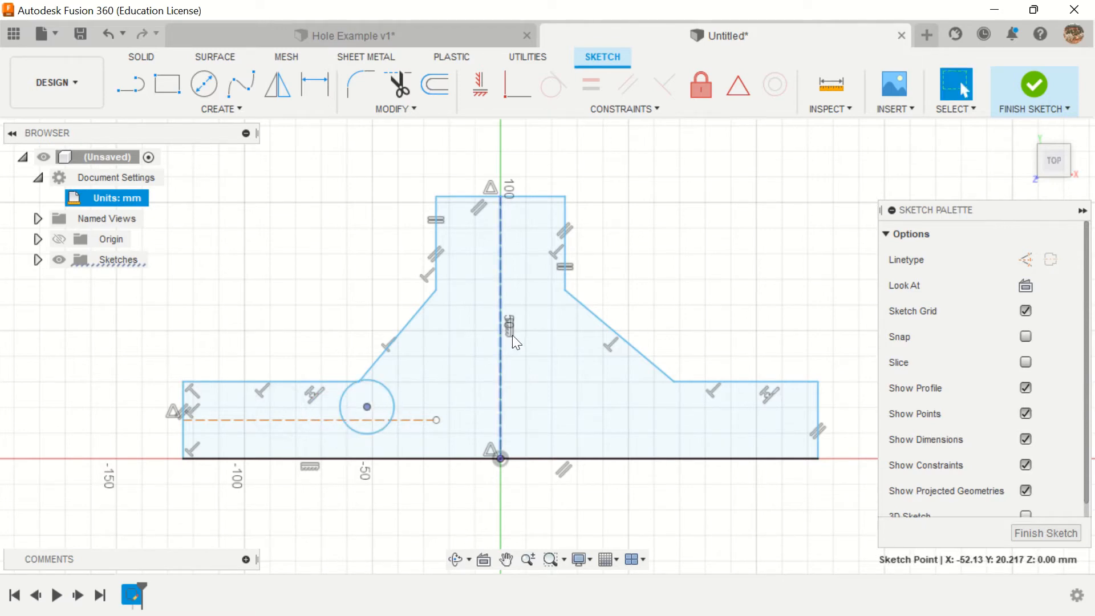
pyautogui.click(481, 84)
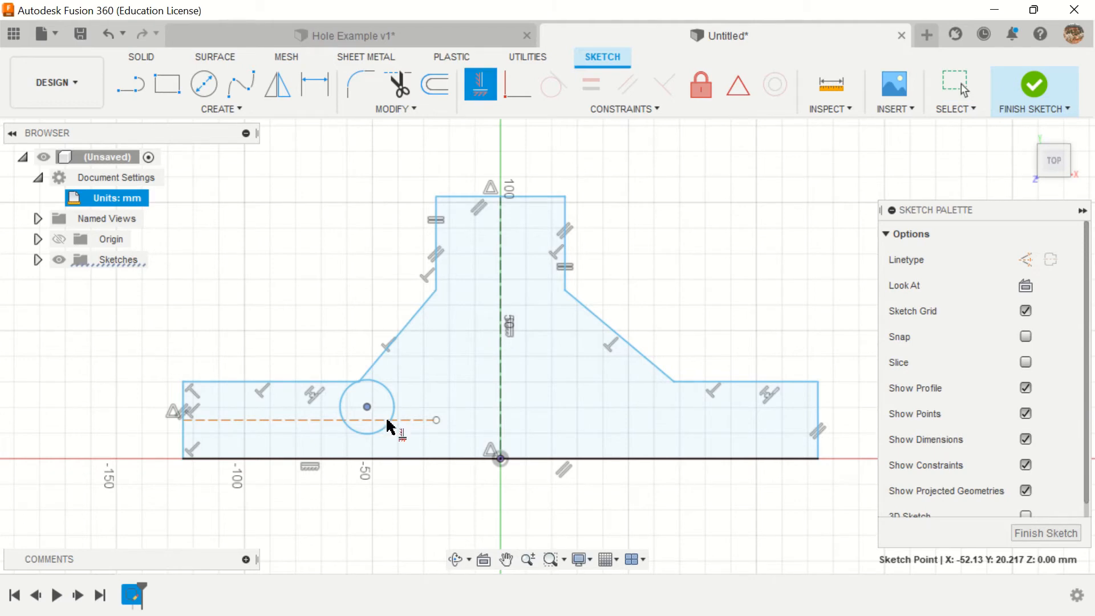
pyautogui.click(361, 388)
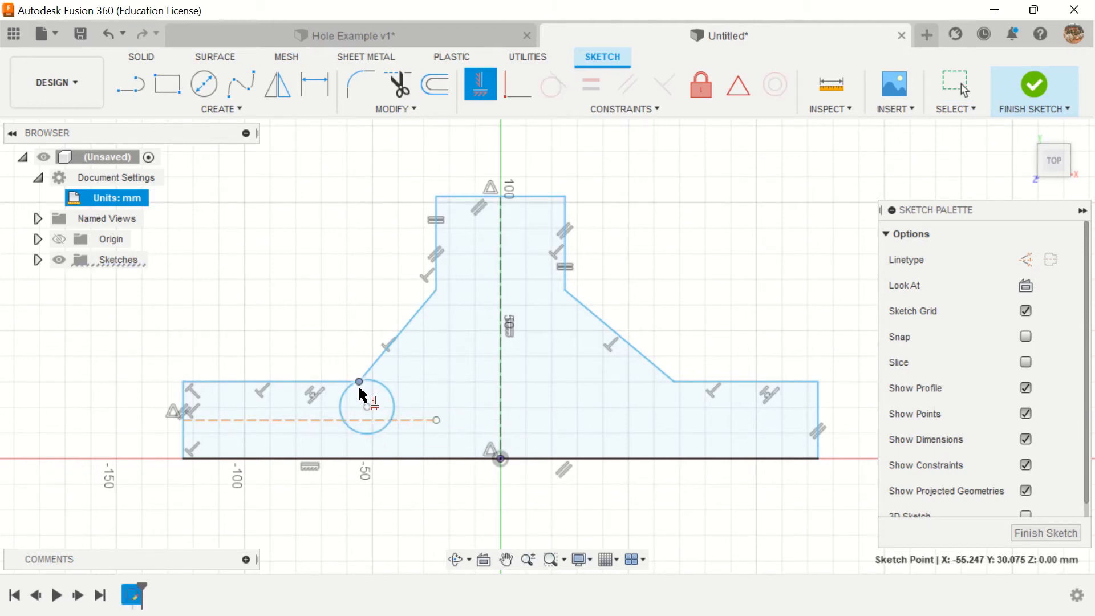
pyautogui.click(366, 408)
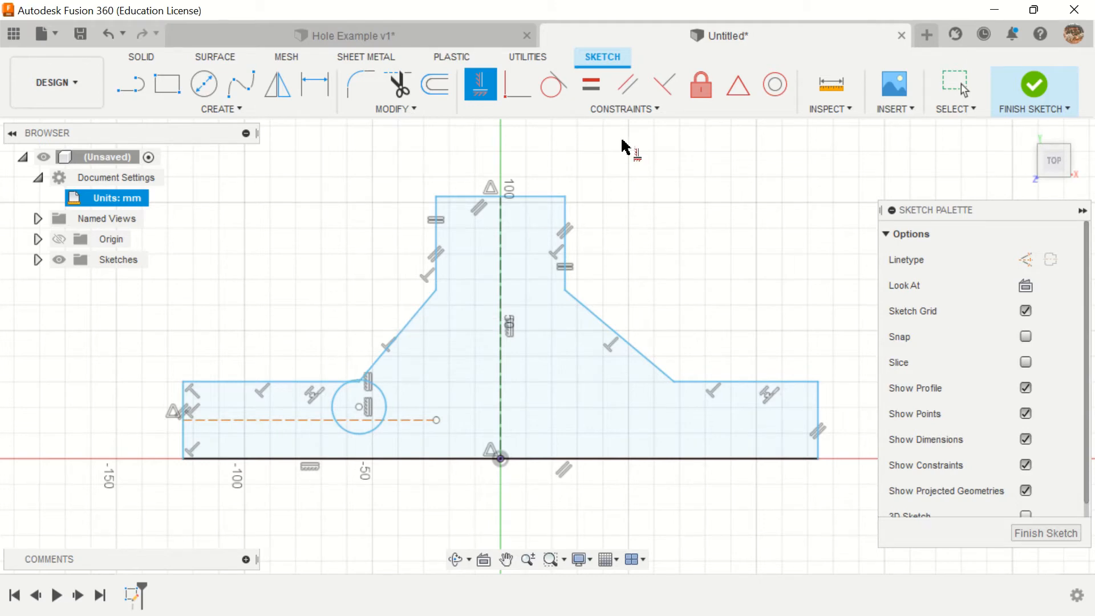
# Step: Apply a Tangent constraint between the circle and the horizontal construction line
pyautogui.click(554, 91)
pyautogui.click(386, 405)
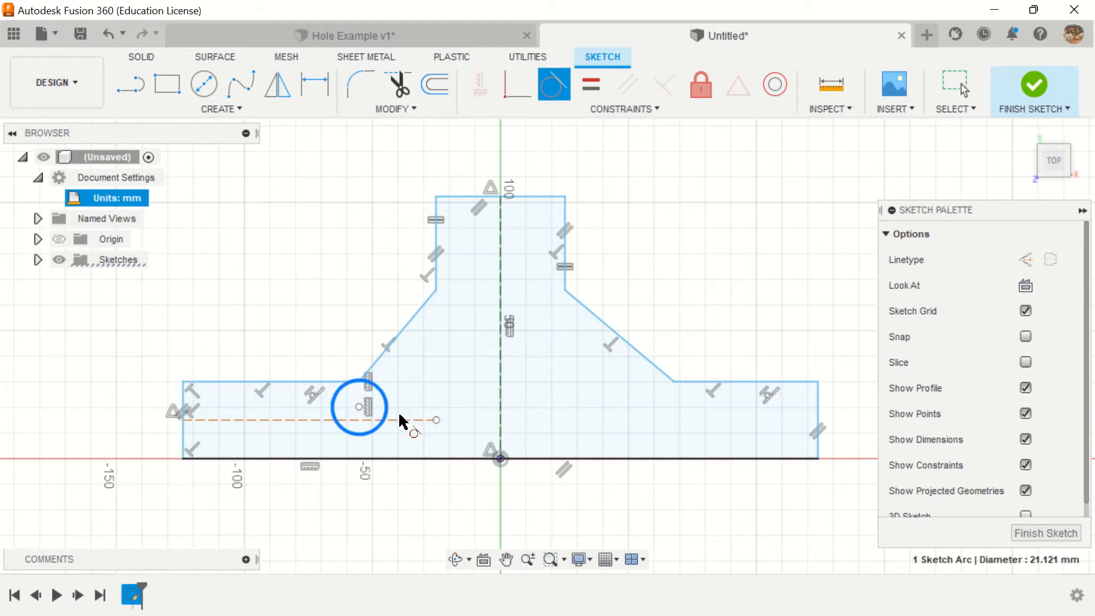
pyautogui.click(400, 421)
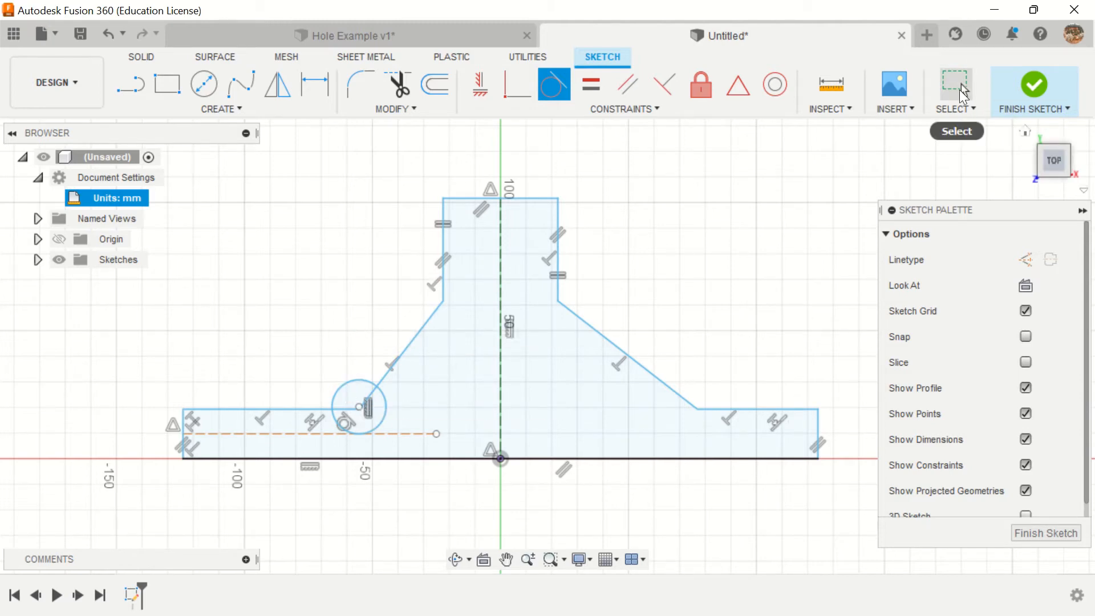
# Step: Shrink the tangent circle freehand to about 10 mm diameter
pyautogui.click(958, 87)
pyautogui.moveTo(358, 379); pyautogui.dragTo(371, 402)
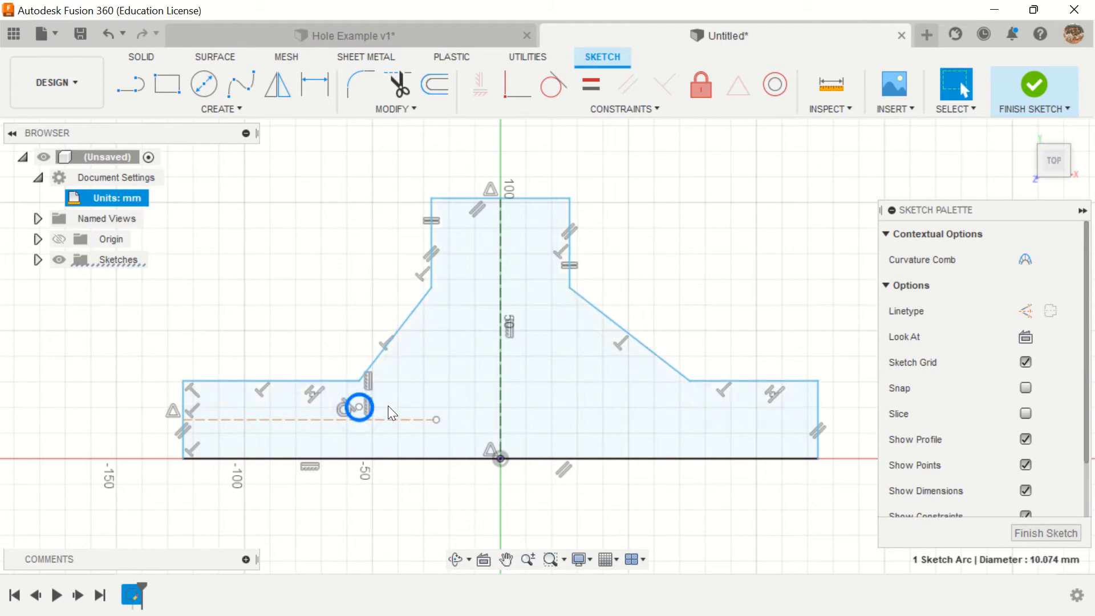
pyautogui.click(318, 287)
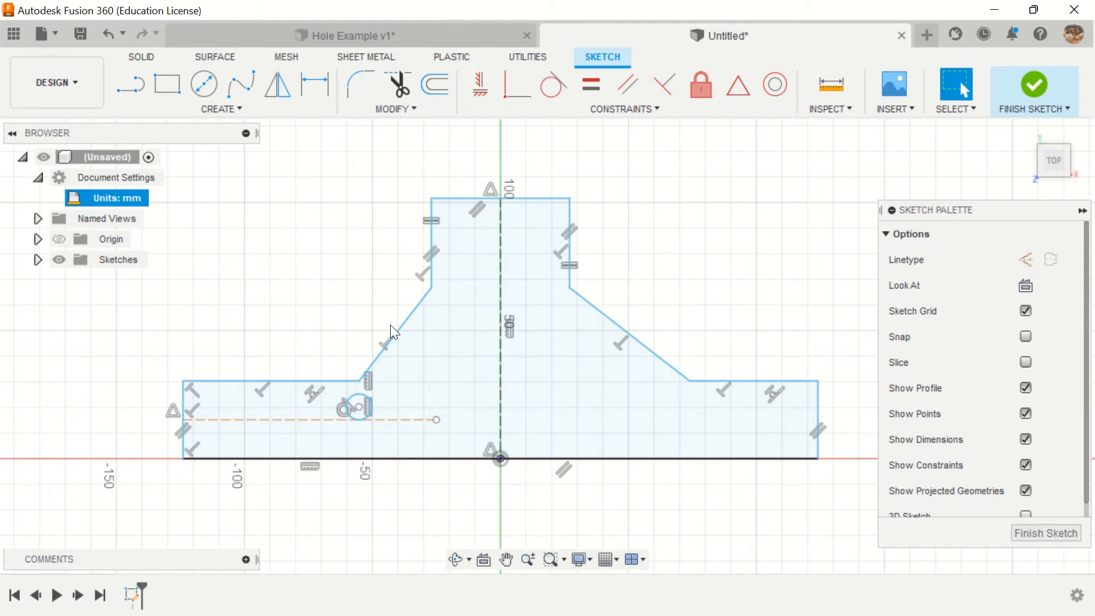
# Step: Draw a second center-diameter circle below the right sloped edge, just inside the right inner corner
pyautogui.click(204, 84)
pyautogui.click(663, 403)
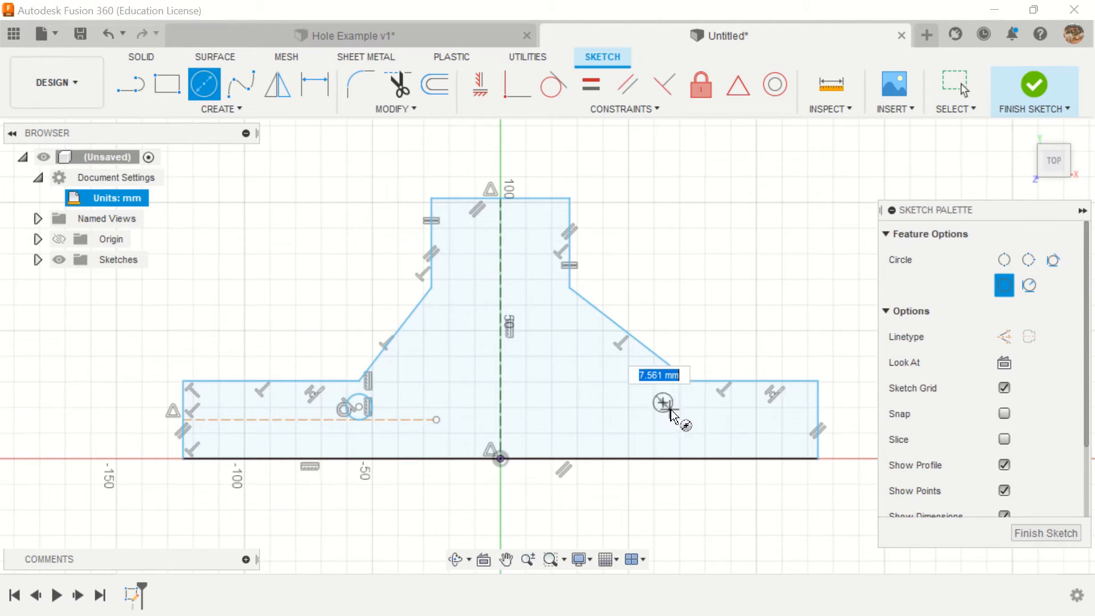
pyautogui.click(673, 416)
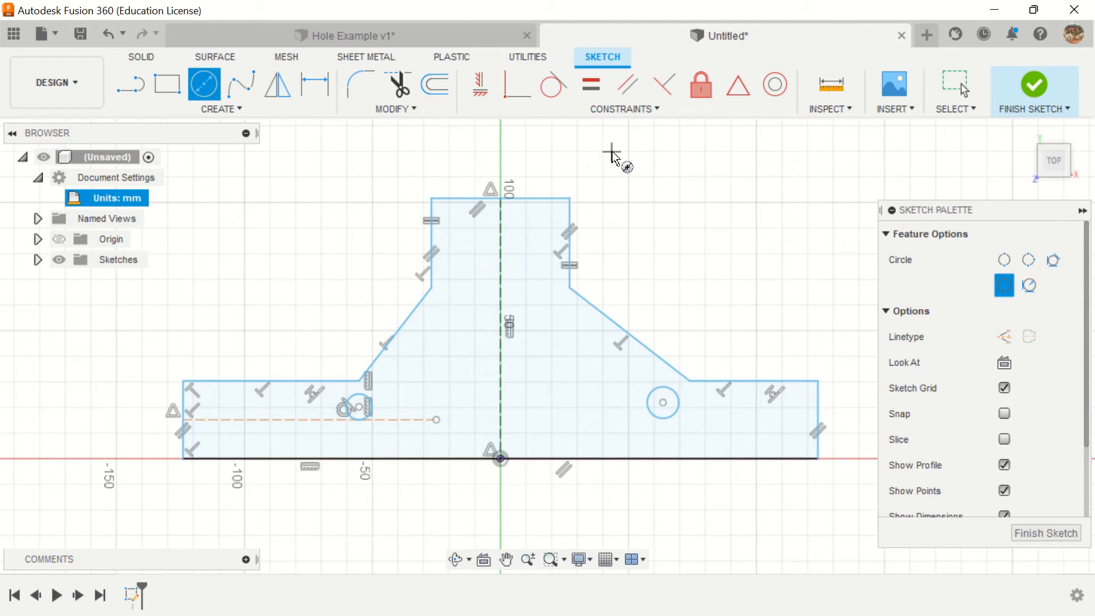
# Step: Apply a Symmetry constraint between the two circles about the vertical construction centerline
pyautogui.click(606, 106)
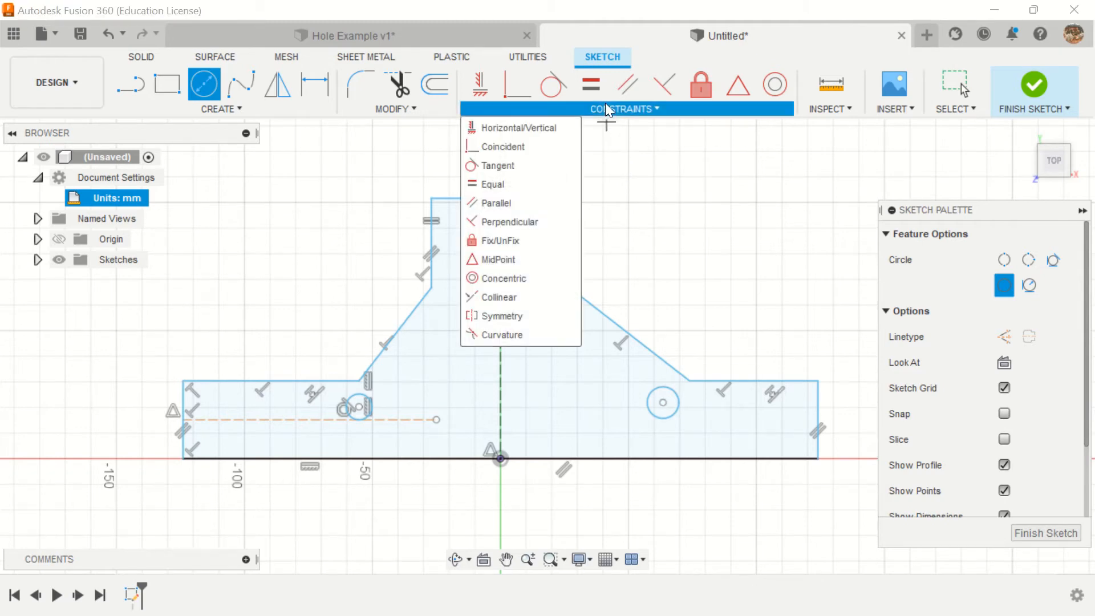
pyautogui.click(502, 315)
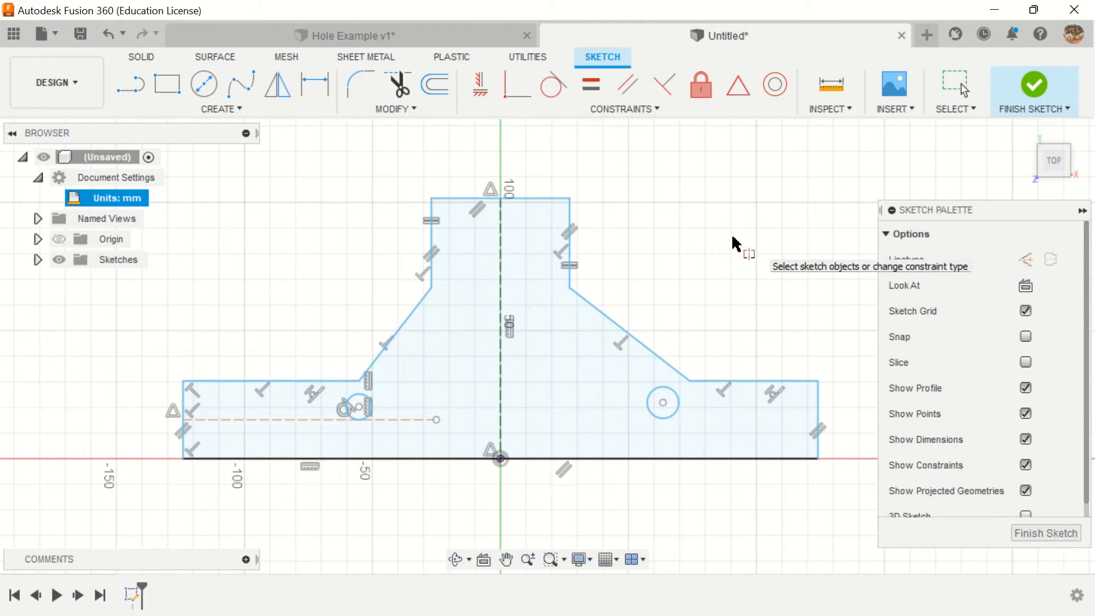
pyautogui.click(654, 396)
pyautogui.click(360, 401)
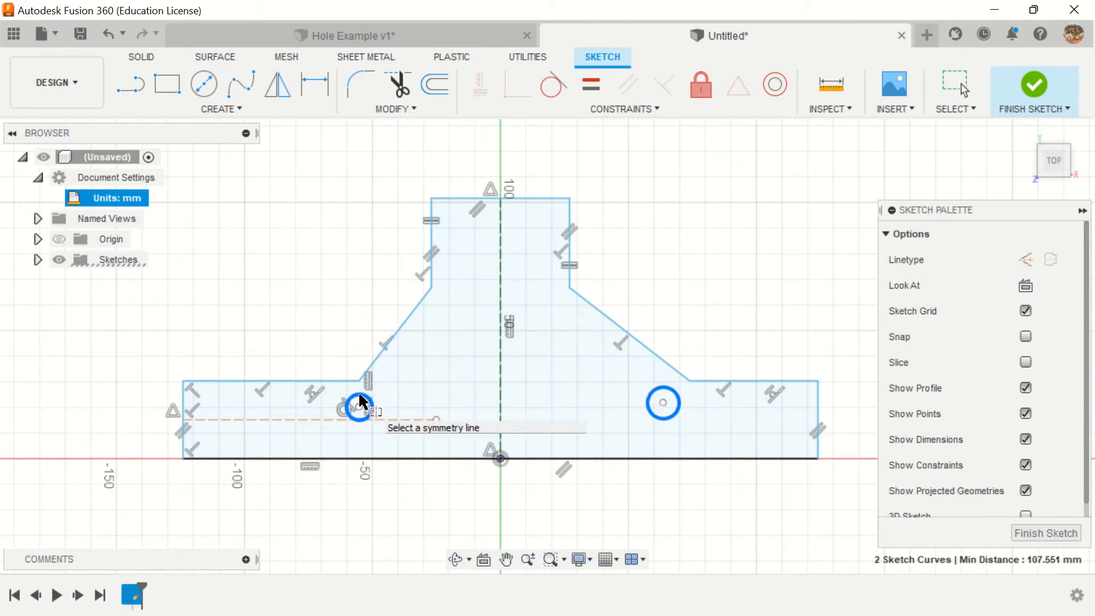
pyautogui.click(502, 398)
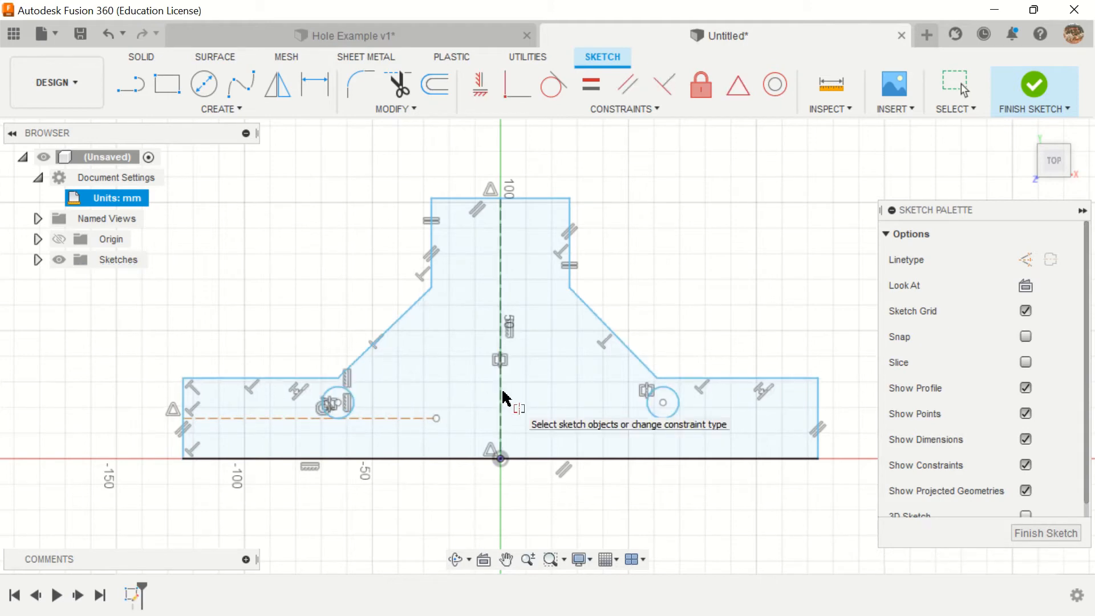
# Step: Try moving the right circle's center to about X 55 mm, Y 21 mm, and undo back past the Symmetry constraint and the circle itself
pyautogui.click(962, 90)
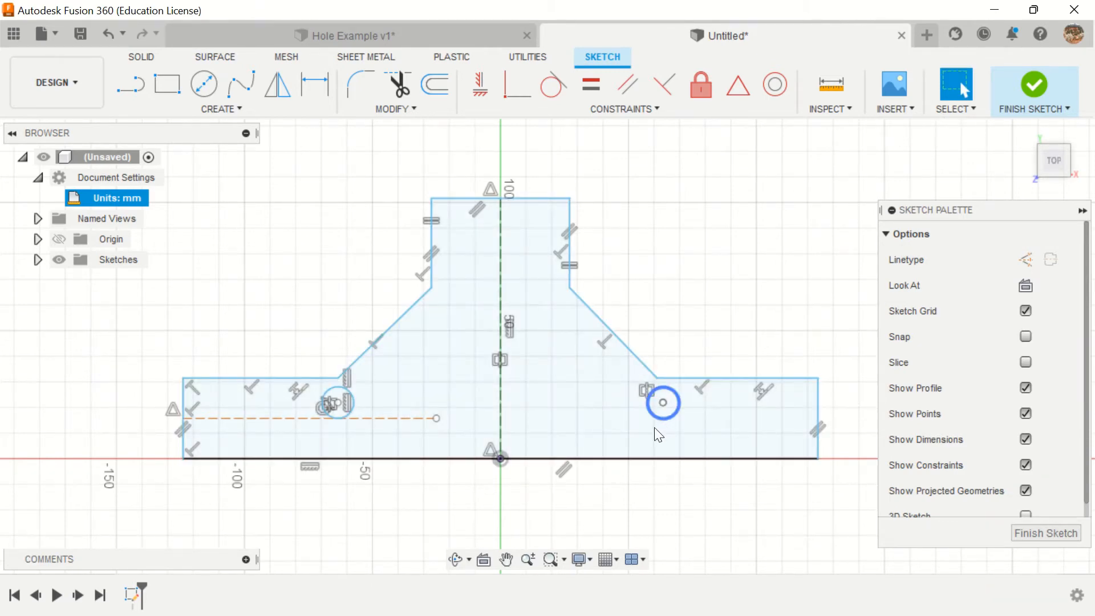
pyautogui.moveTo(656, 425)
pyautogui.mouseDown()
pyautogui.moveTo(636, 439)
pyautogui.moveTo(687, 403)
pyautogui.moveTo(642, 406)
pyautogui.mouseUp()
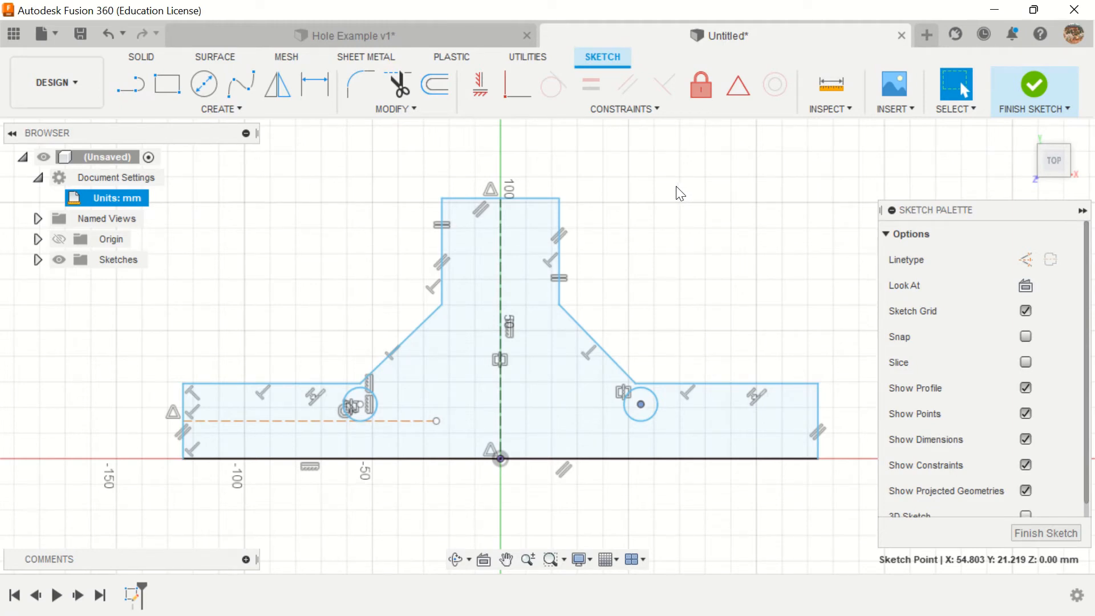
pyautogui.click(107, 34)
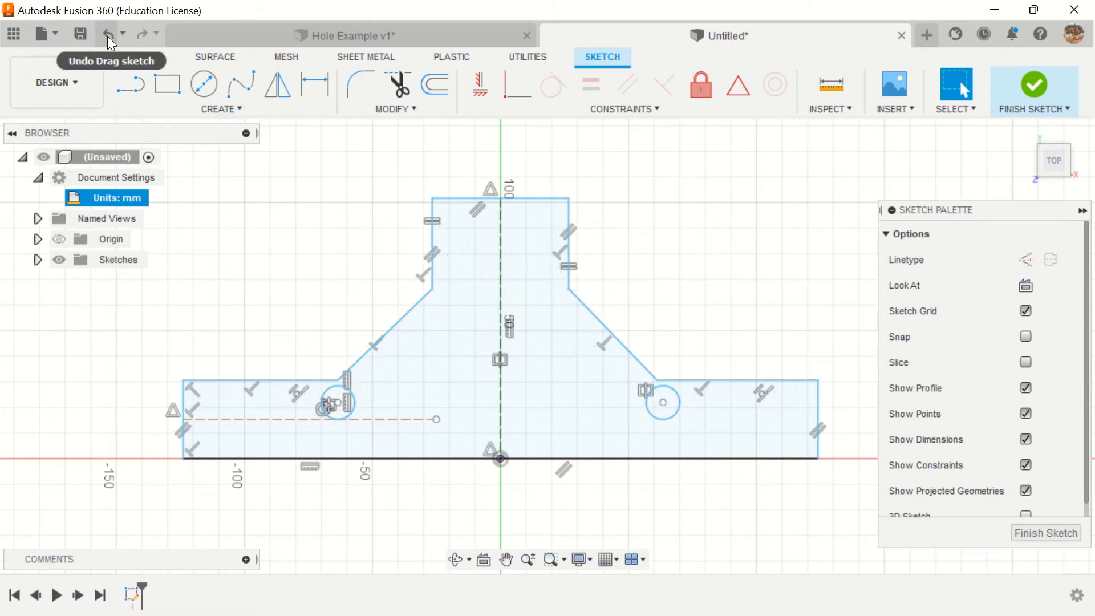
pyautogui.click(108, 36)
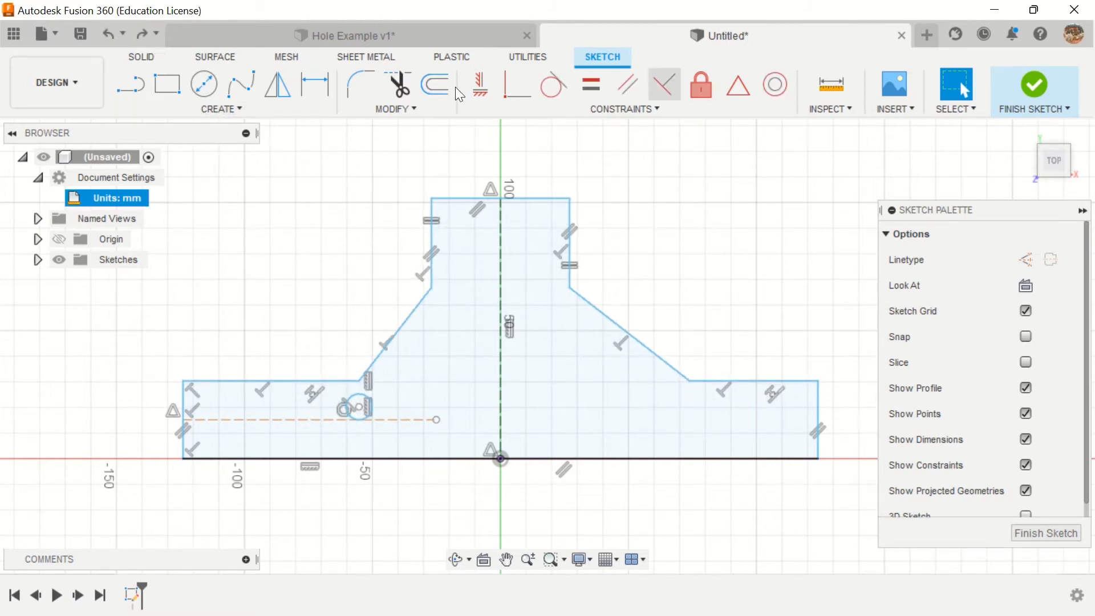
# Step: Try mirroring the left circle about the vertical construction centerline, and undo both the sketch exit and the mirror
pyautogui.click(274, 88)
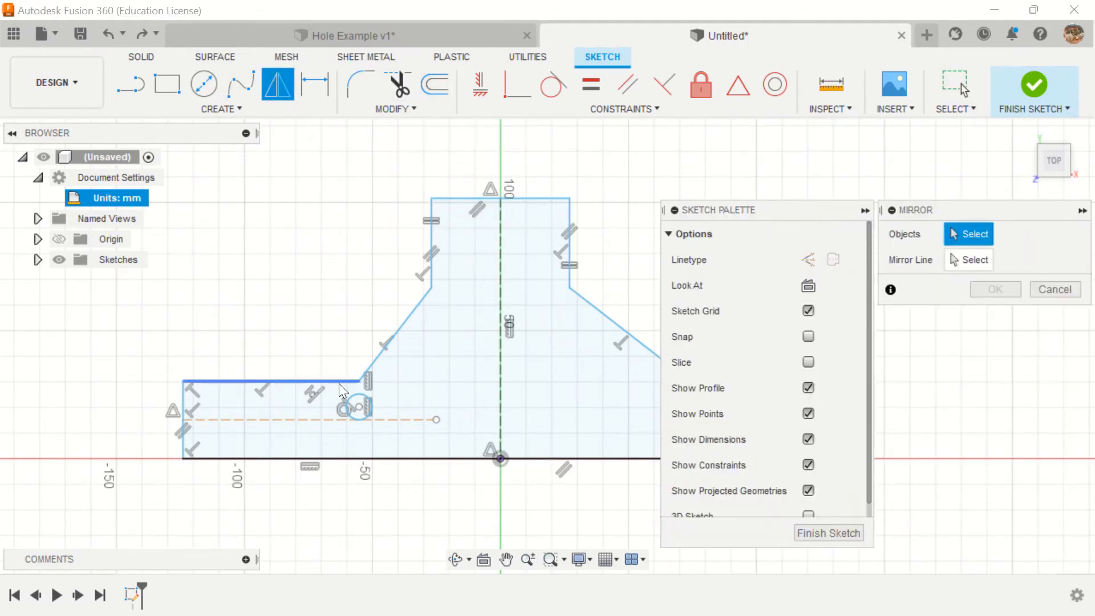
pyautogui.click(359, 404)
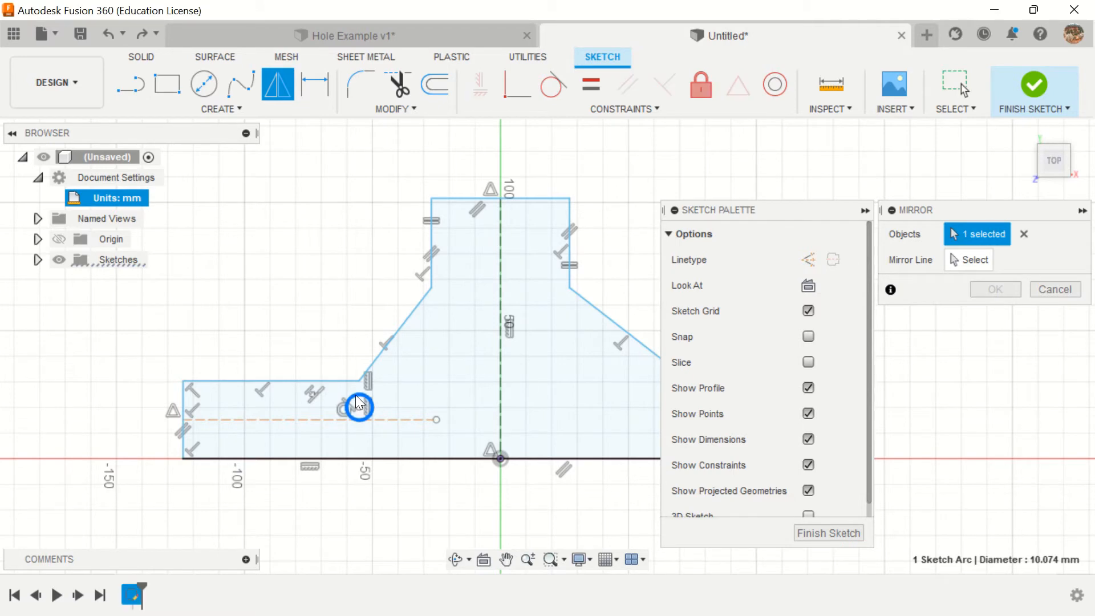
pyautogui.click(953, 257)
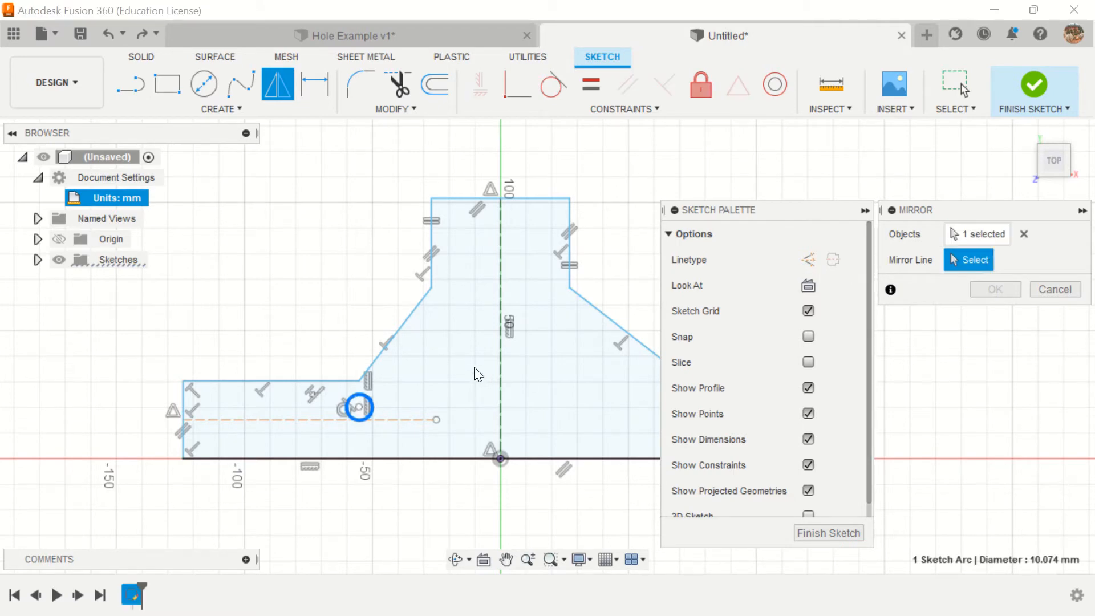
pyautogui.click(501, 376)
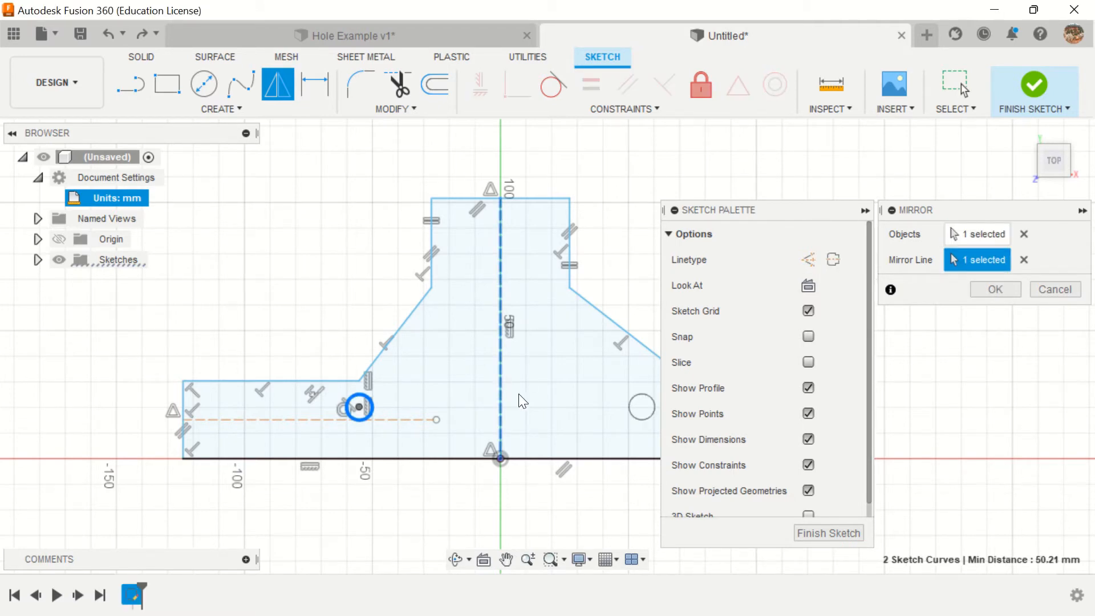
pyautogui.click(814, 532)
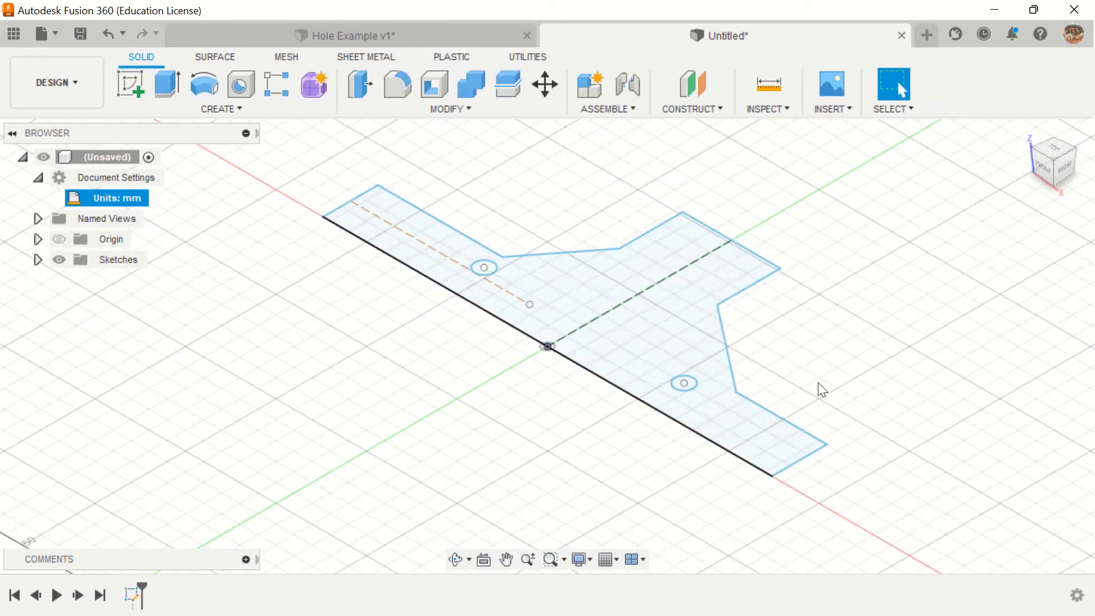
pyautogui.click(107, 35)
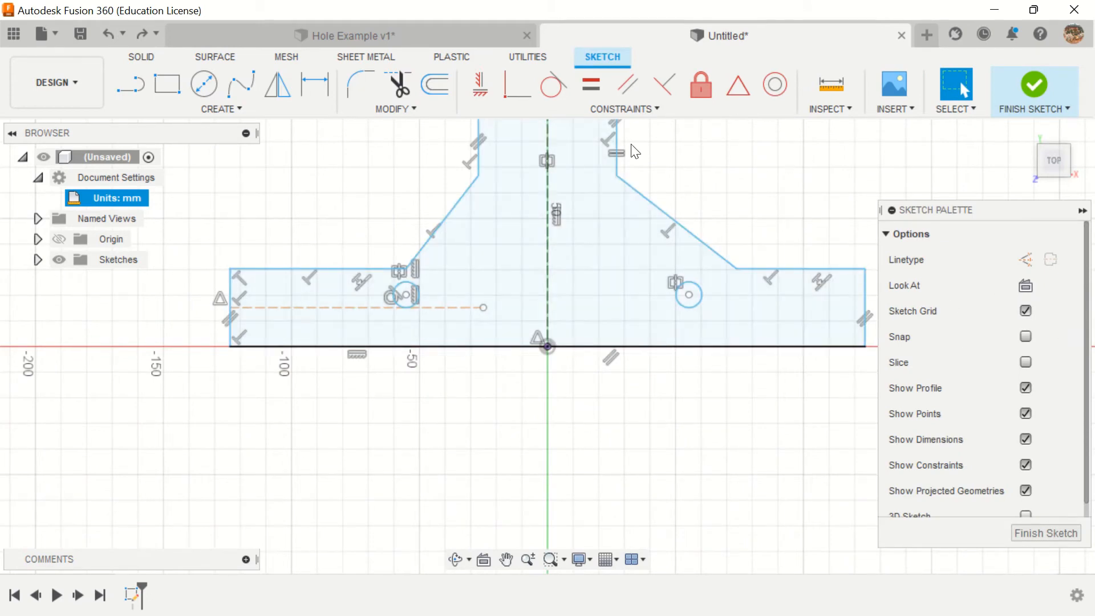
pyautogui.click(101, 33)
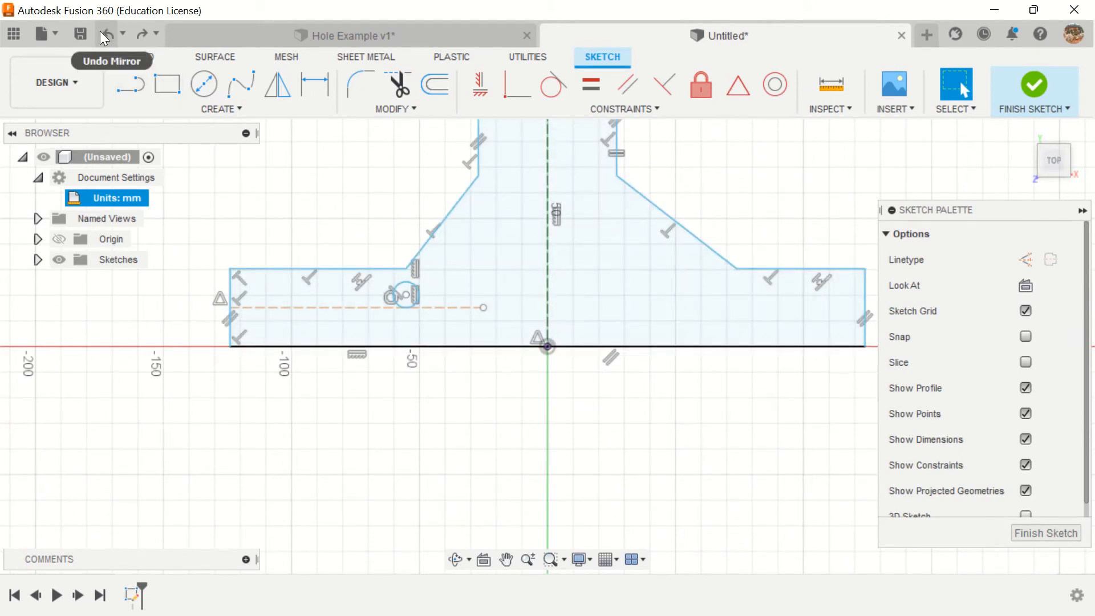
# Step: Draw a center-diameter circle about 14 mm in diameter below the right sloped edge, just inside the right inner corner
pyautogui.click(202, 87)
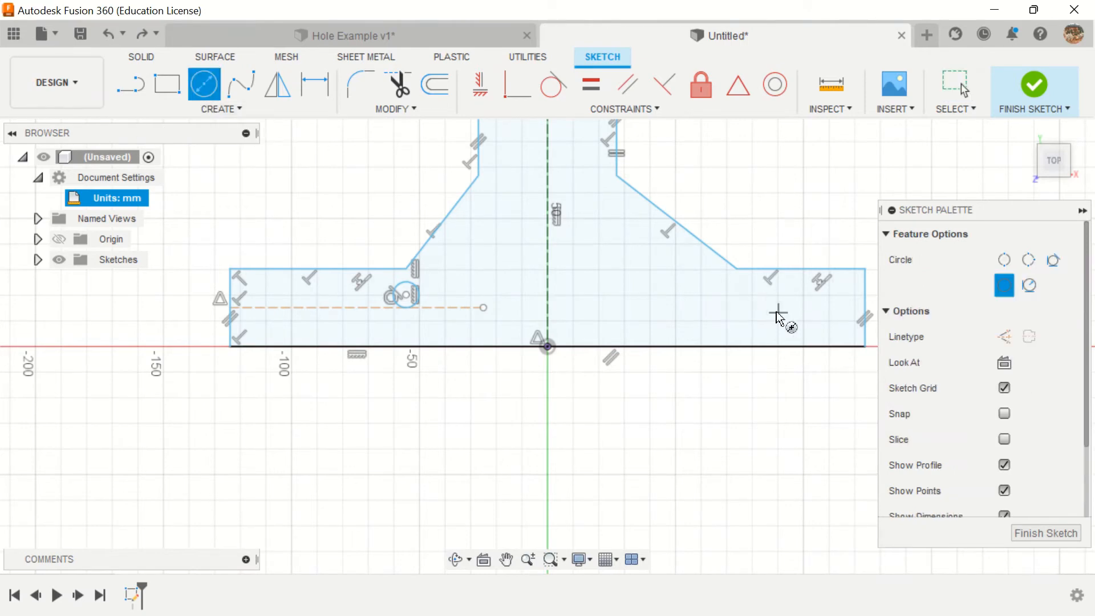
pyautogui.click(711, 292)
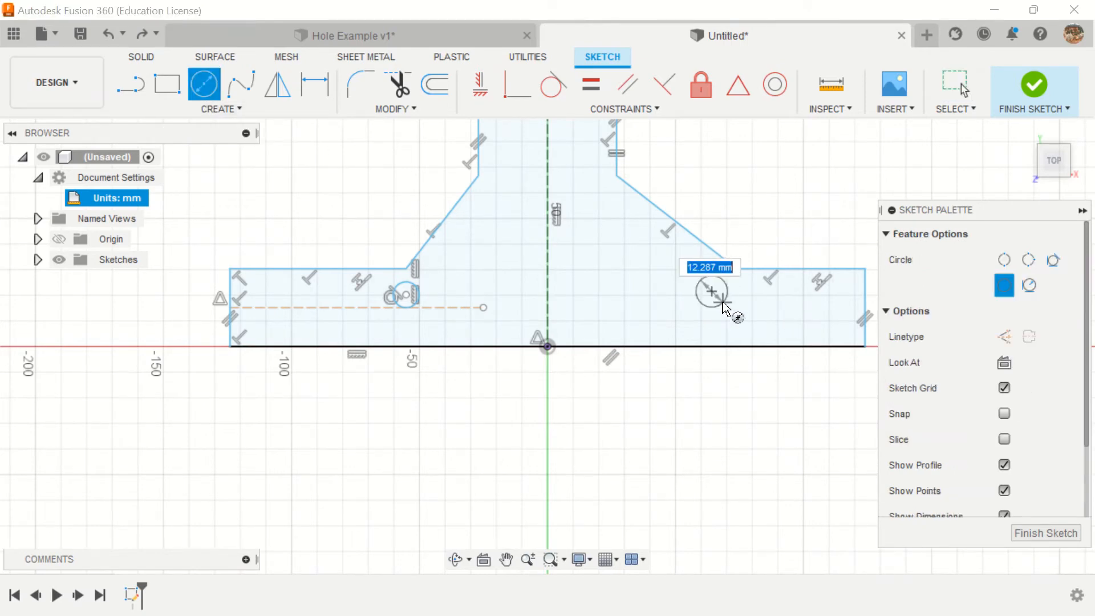
pyautogui.click(723, 307)
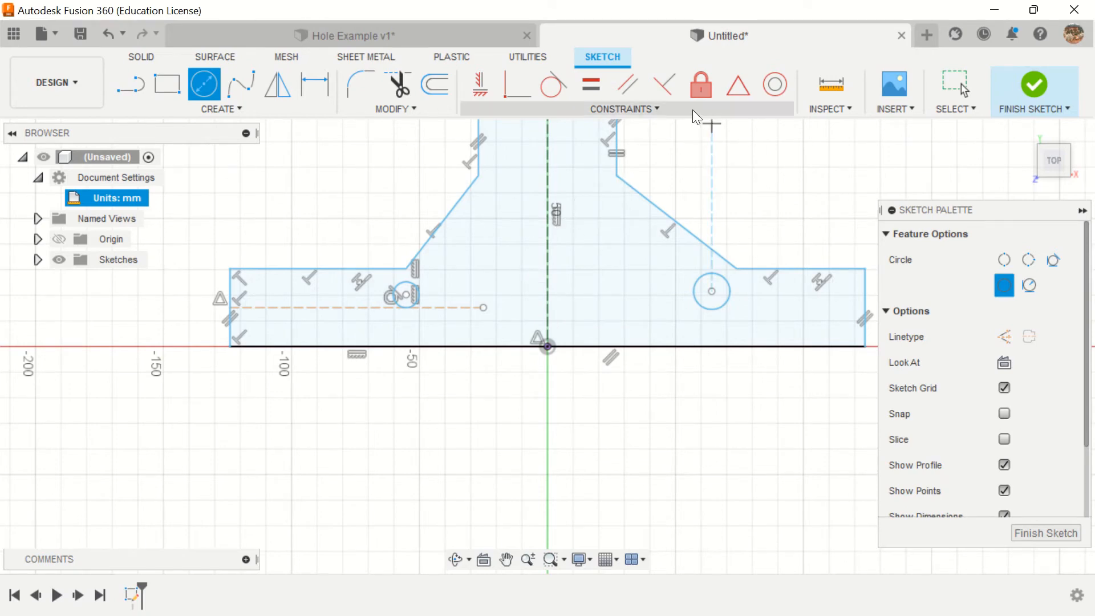
# Step: Make the right circle symmetric with the left circle about the vertical construction centerline using Symmetry
pyautogui.click(661, 109)
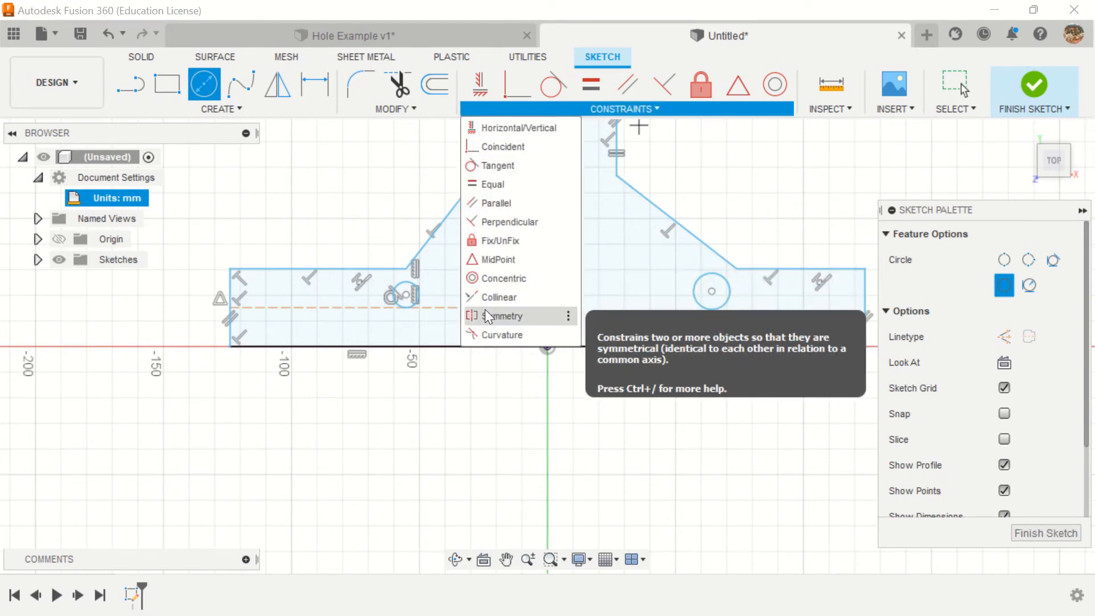
pyautogui.click(568, 316)
pyautogui.click(700, 280)
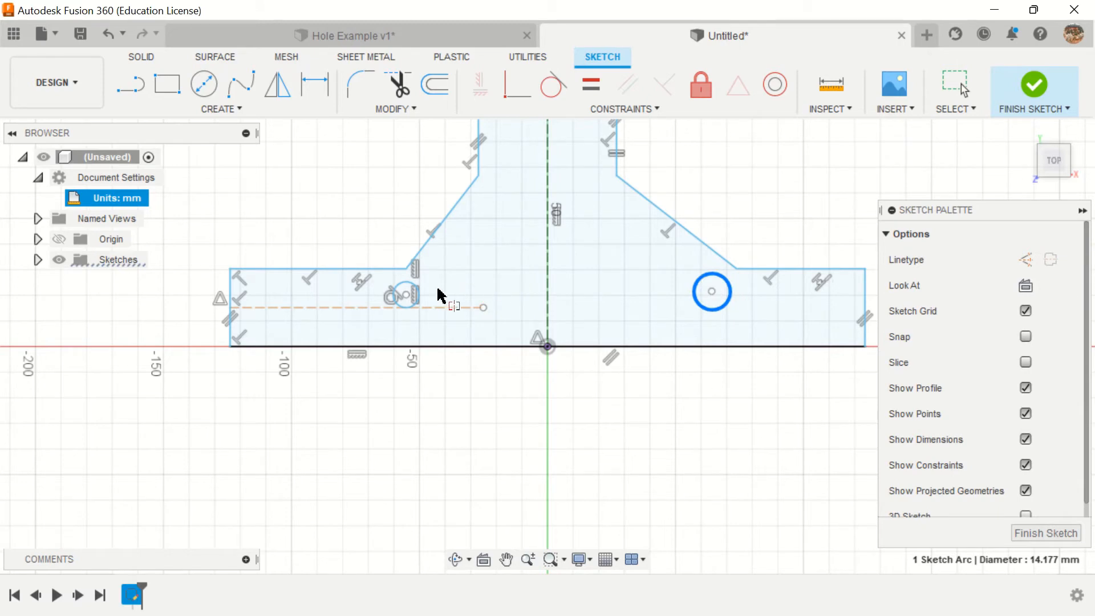
pyautogui.click(416, 293)
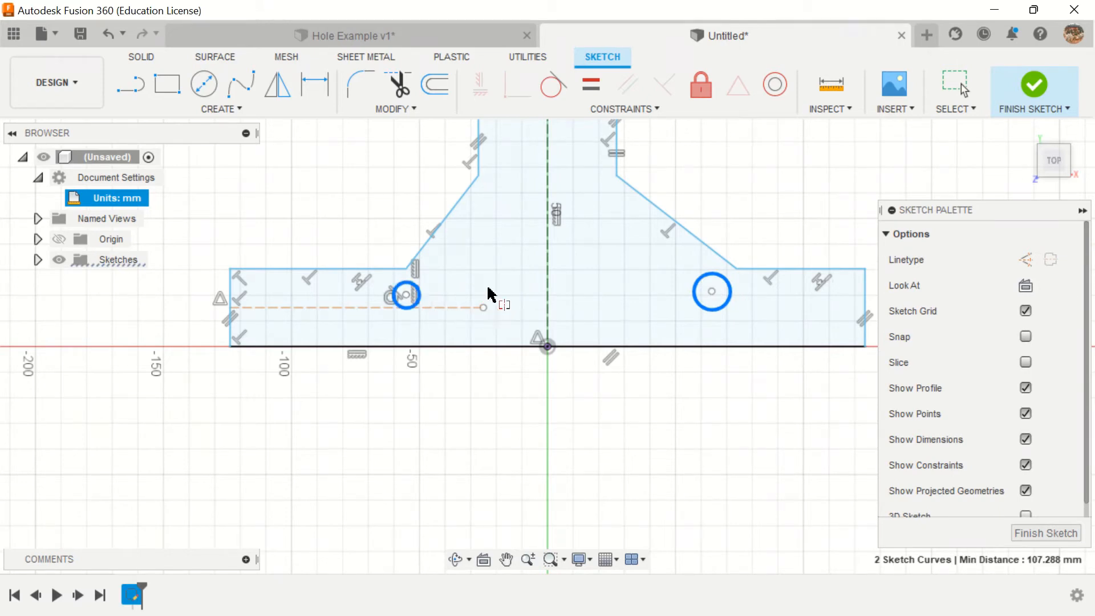
pyautogui.click(546, 278)
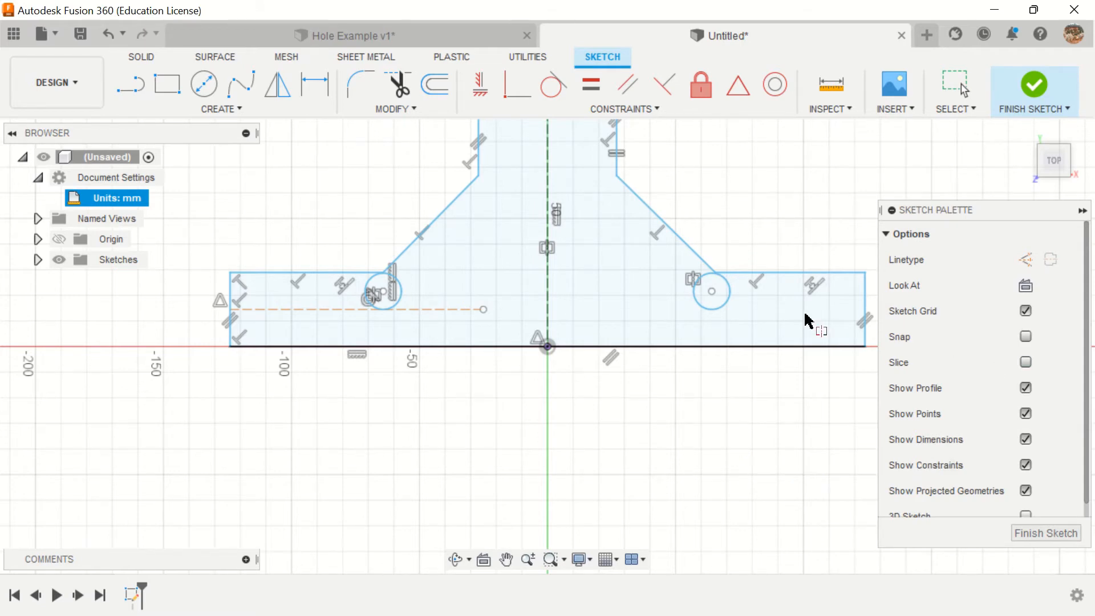
# Step: Shrink the symmetric circles freehand to about 10.6 mm diameter by resizing the left circle
pyautogui.scroll(-1, 806, 318)
pyautogui.moveTo(788, 217); pyautogui.dragTo(694, 296, button='middle')
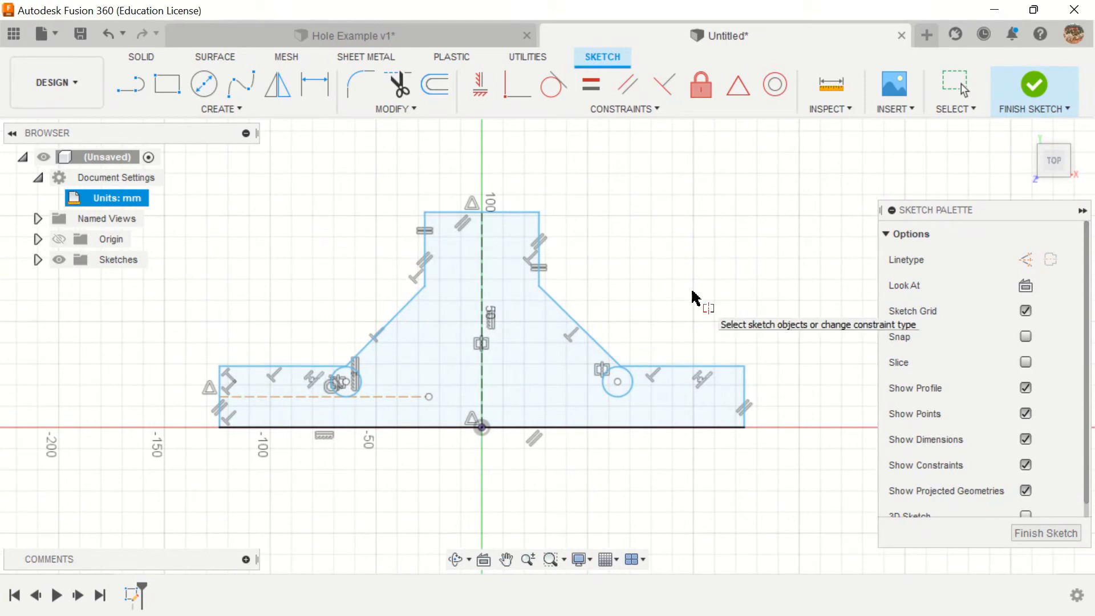
pyautogui.scroll(-1, 679, 374)
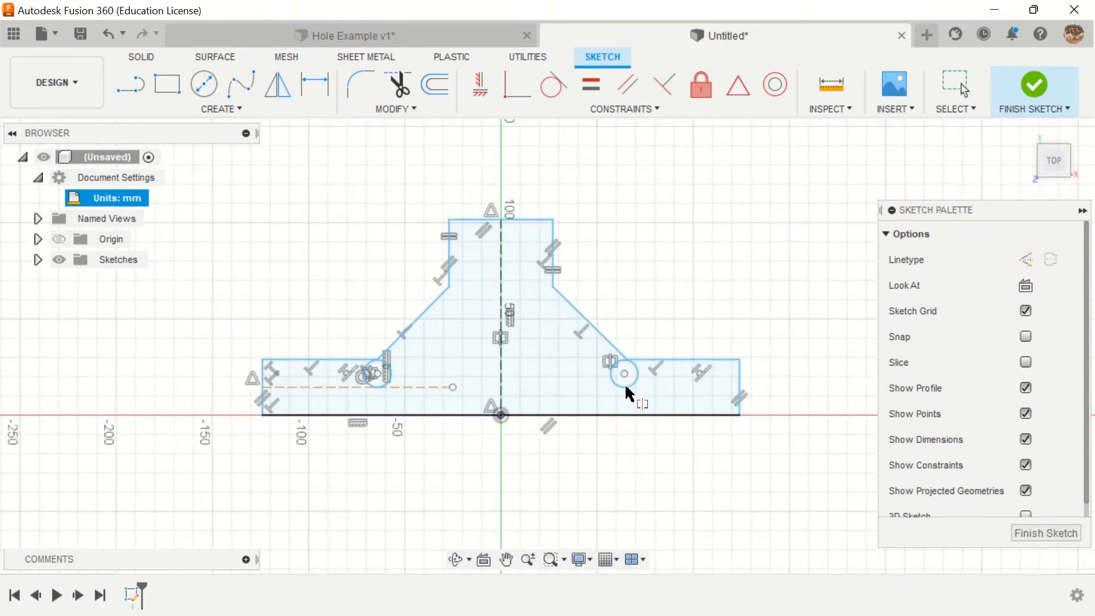
pyautogui.click(956, 108)
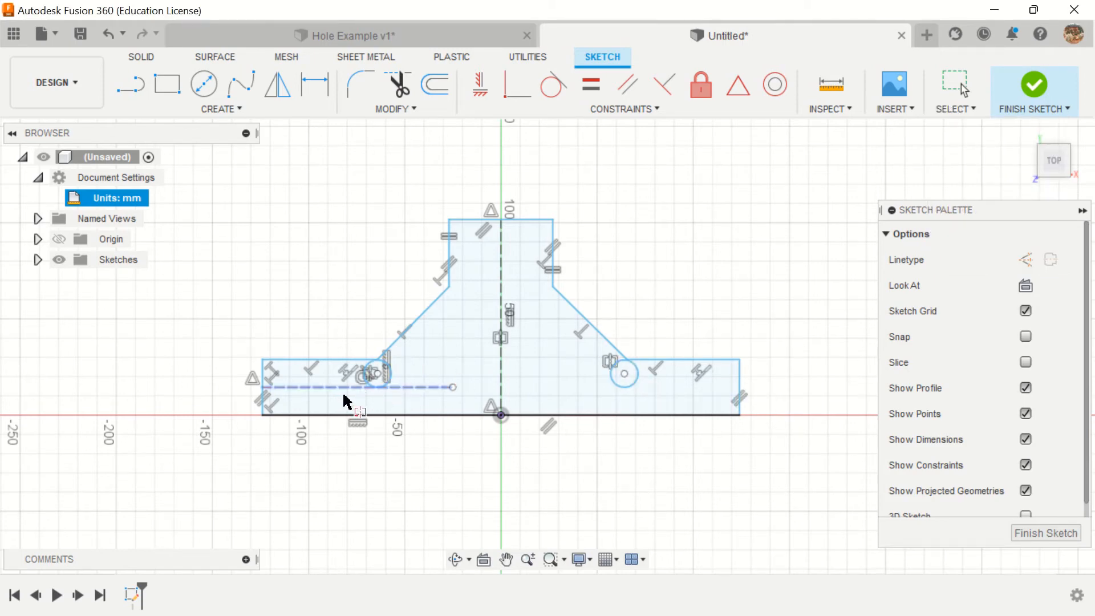
pyautogui.scroll(2, 381, 376)
pyautogui.scroll(6, 381, 376)
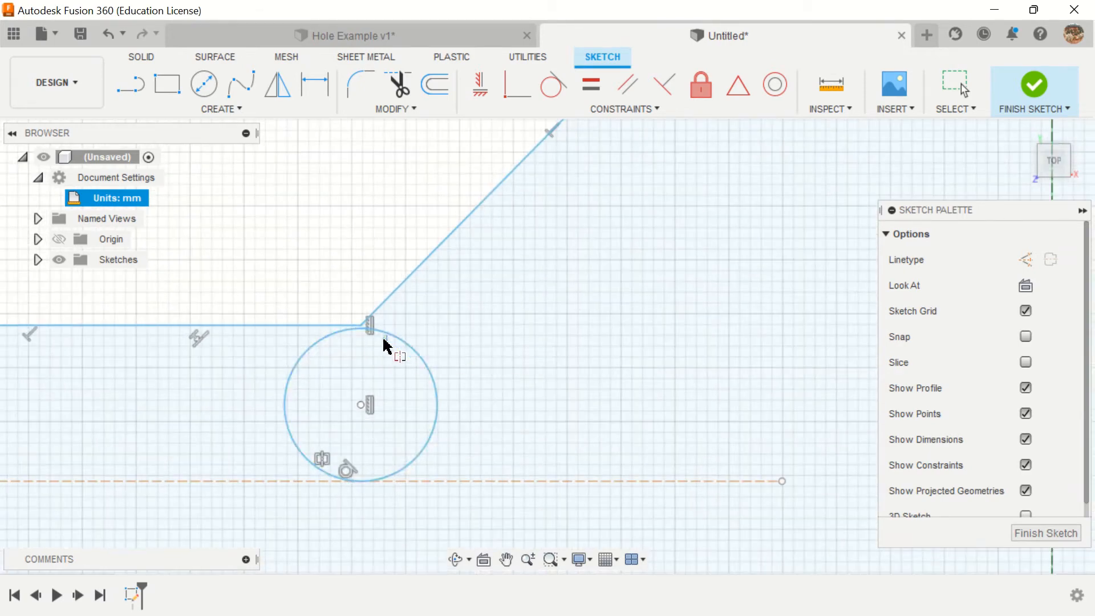
pyautogui.click(397, 337)
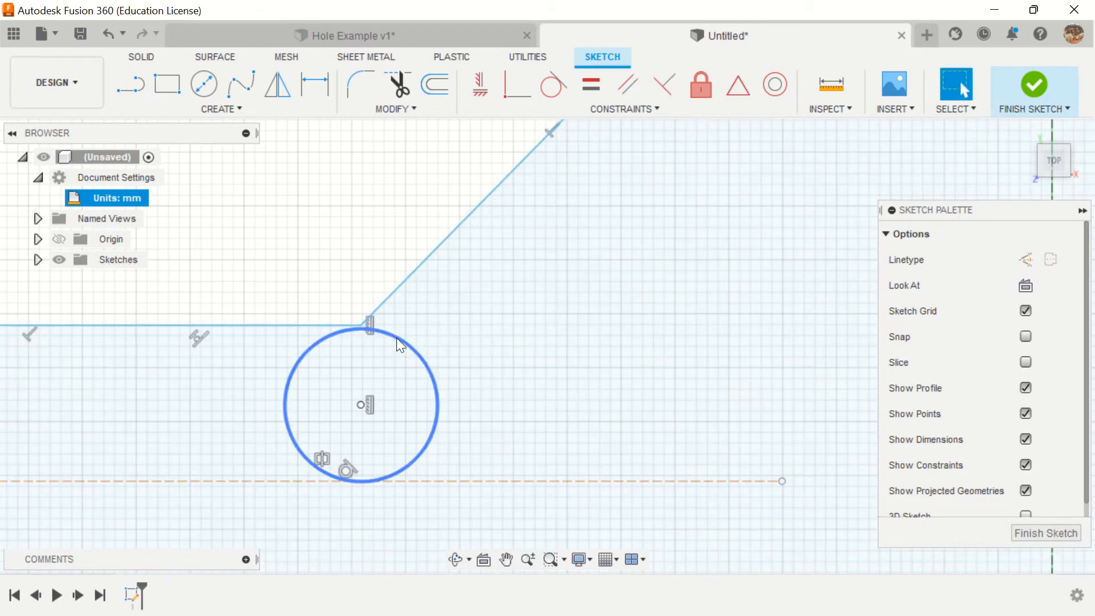
pyautogui.moveTo(396, 337); pyautogui.dragTo(378, 355)
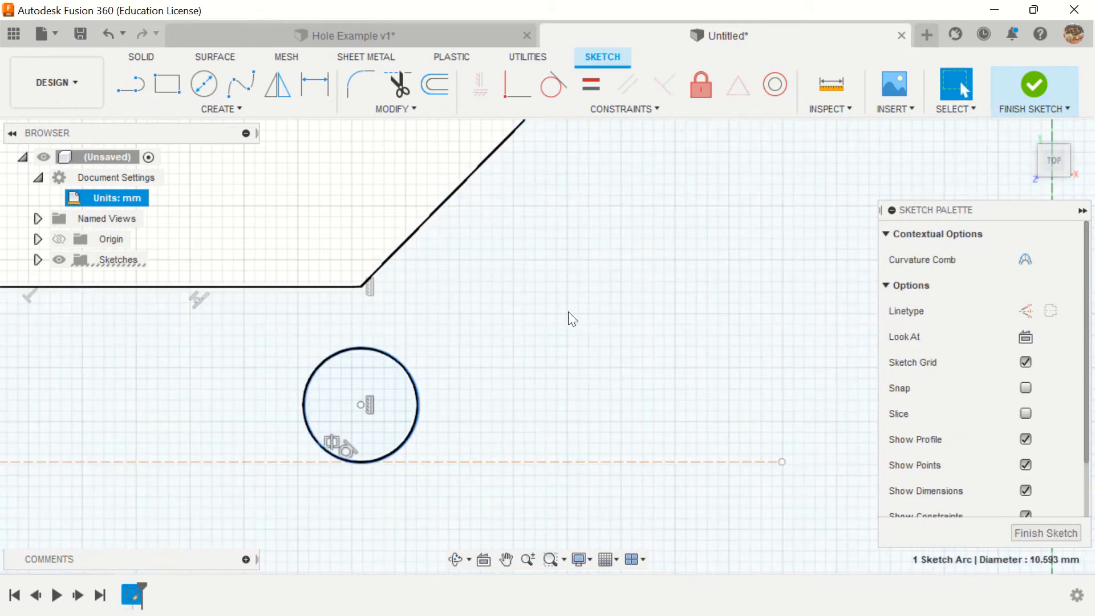
pyautogui.scroll(-4, 569, 312)
pyautogui.scroll(-2, 656, 327)
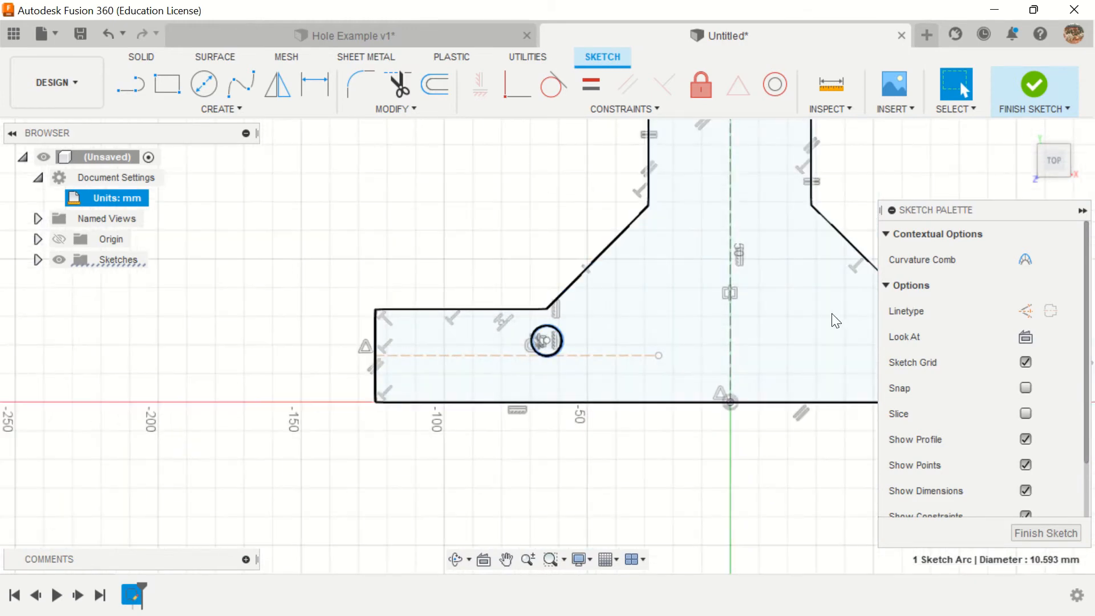
pyautogui.moveTo(831, 318); pyautogui.dragTo(637, 364, button='middle')
pyautogui.scroll(-1, 637, 364)
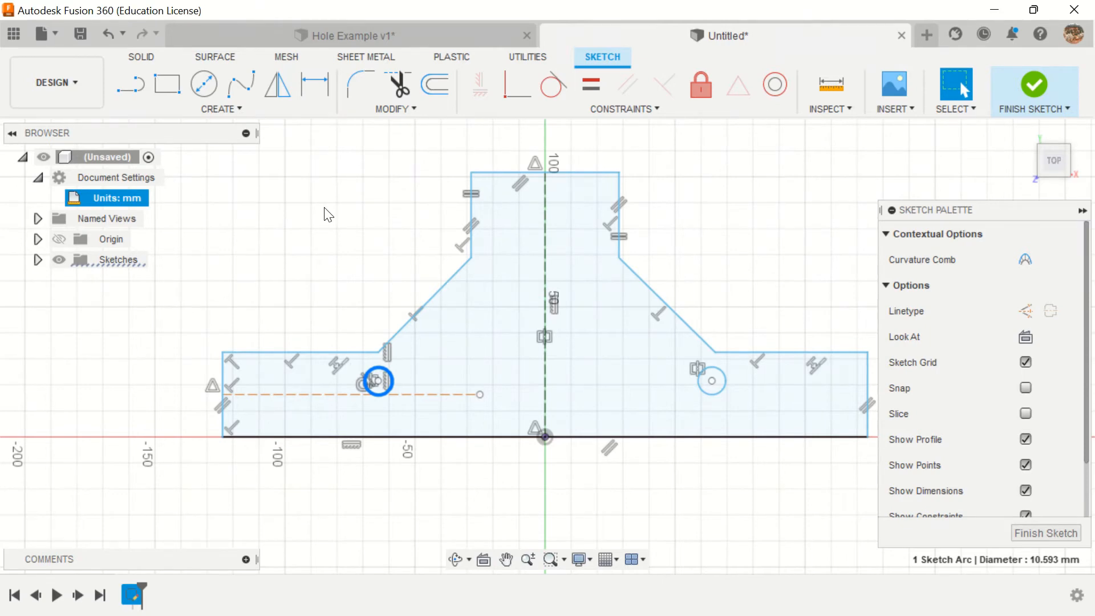
pyautogui.click(310, 88)
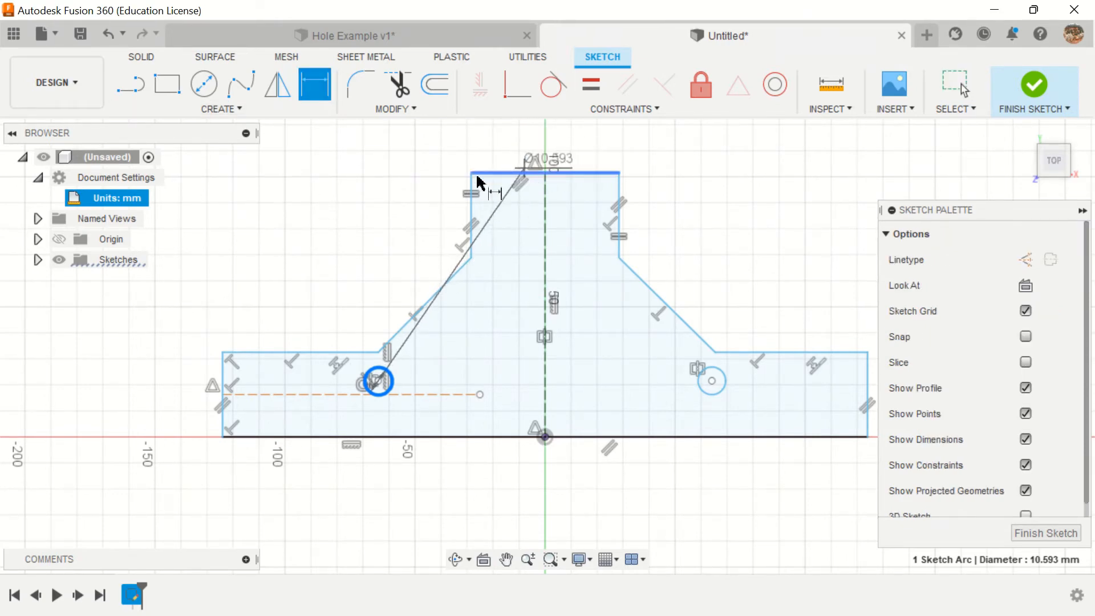
pyautogui.press('Escape')
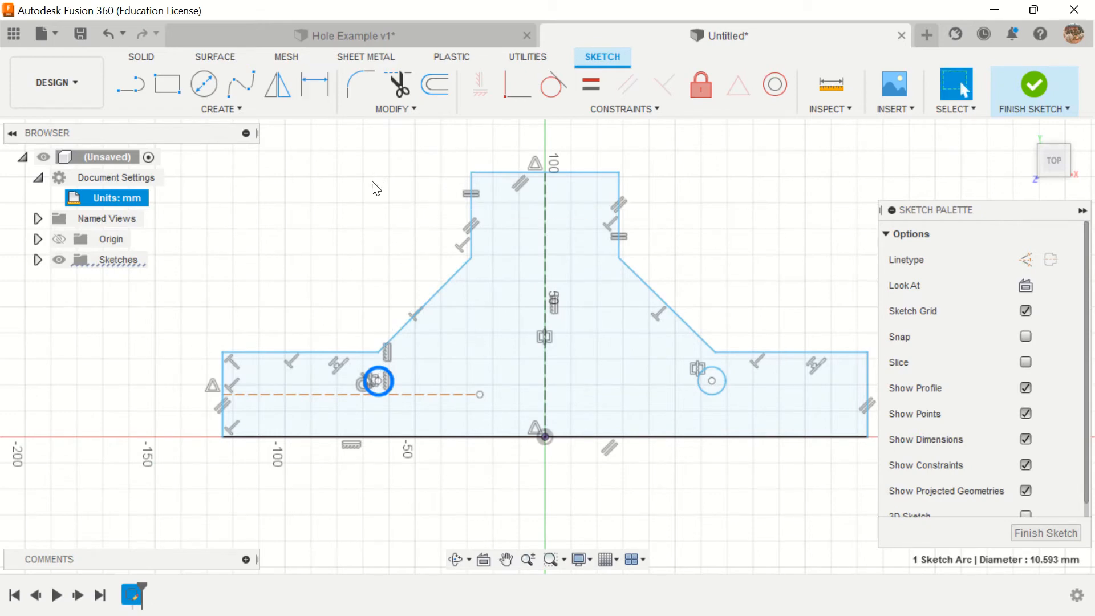
pyautogui.press('Escape')
# Step: Dimension the profile's top horizontal edge and set its length to 20 mm
pyautogui.click(315, 86)
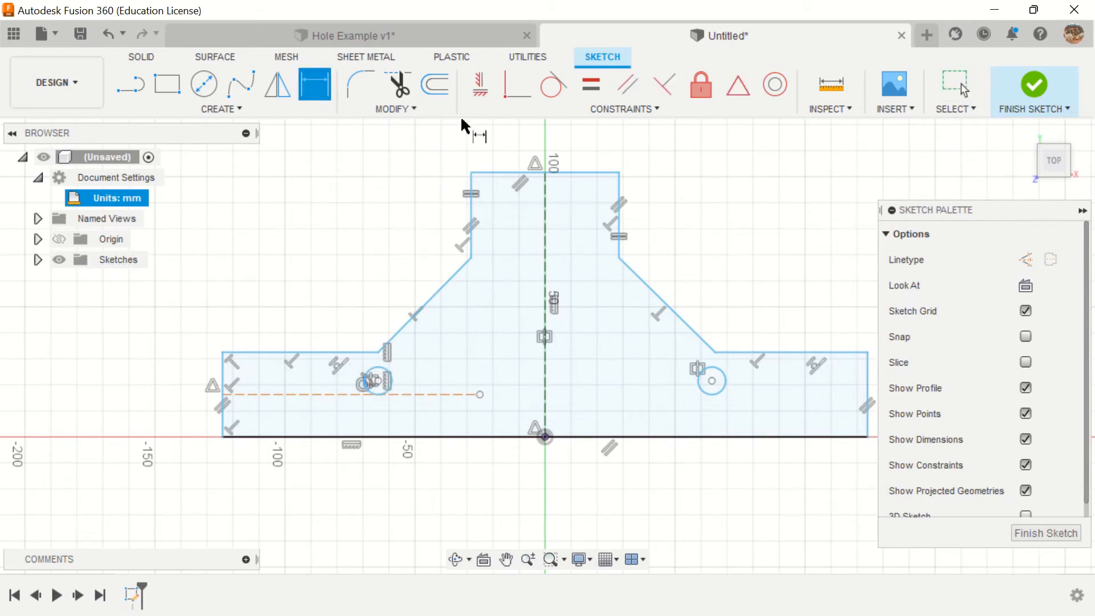
pyautogui.click(577, 173)
pyautogui.click(575, 149)
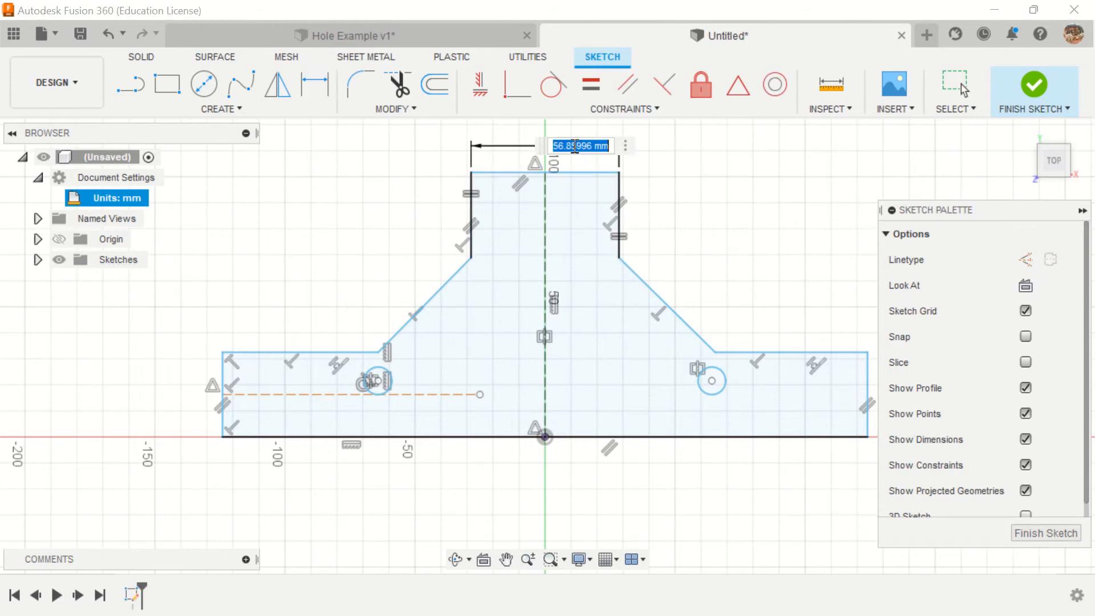
pyautogui.write('20')
pyautogui.press('Return')
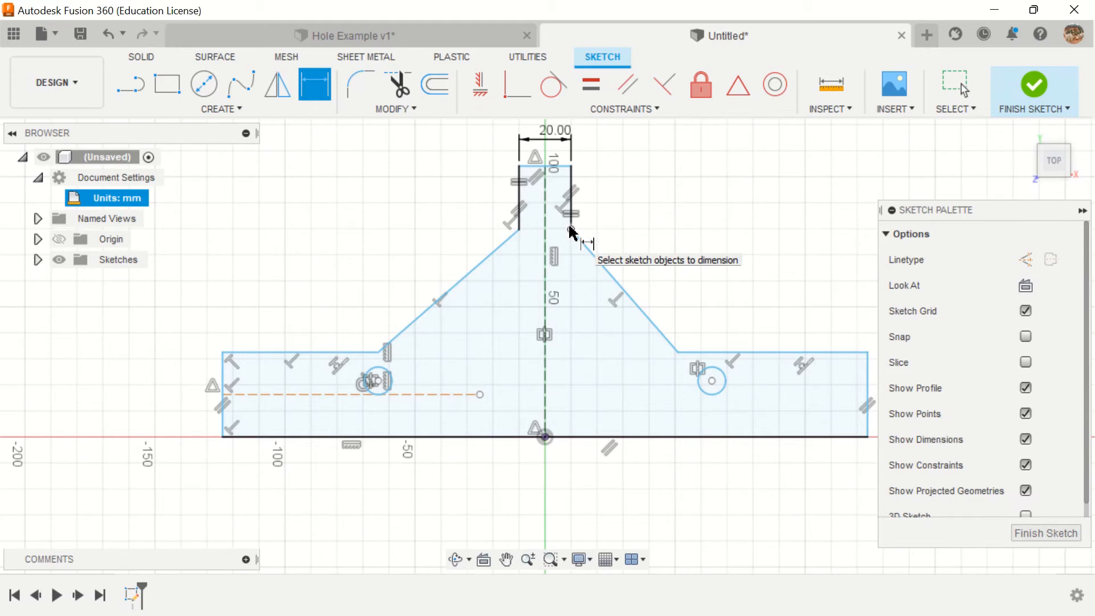
# Step: Dimension the right vertical edge of the profile's narrow upper section and set its length to 15 mm
pyautogui.click(572, 195)
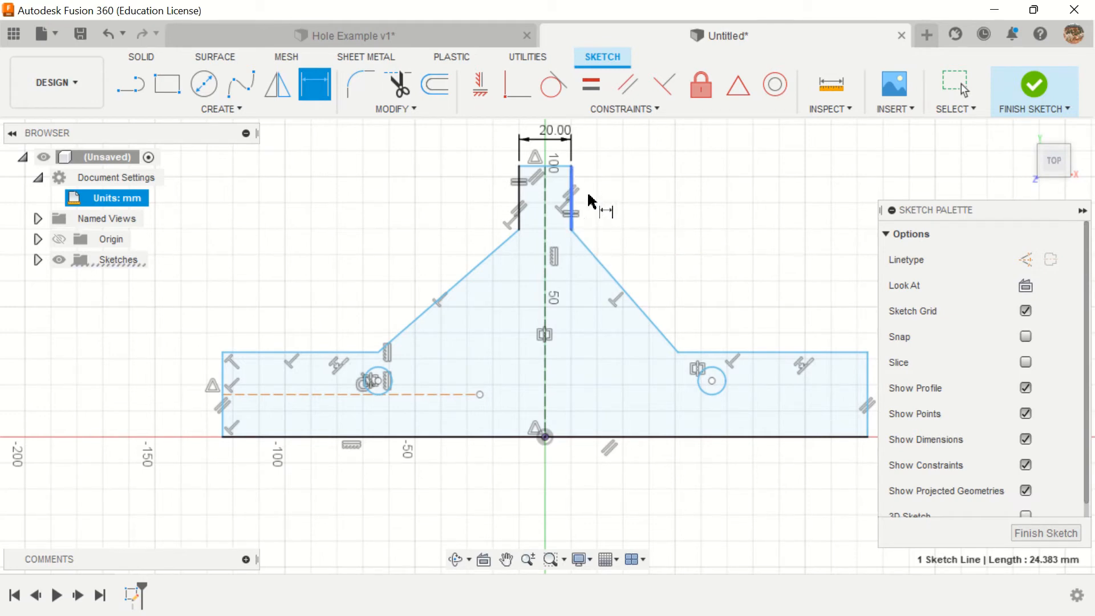
pyautogui.click(641, 200)
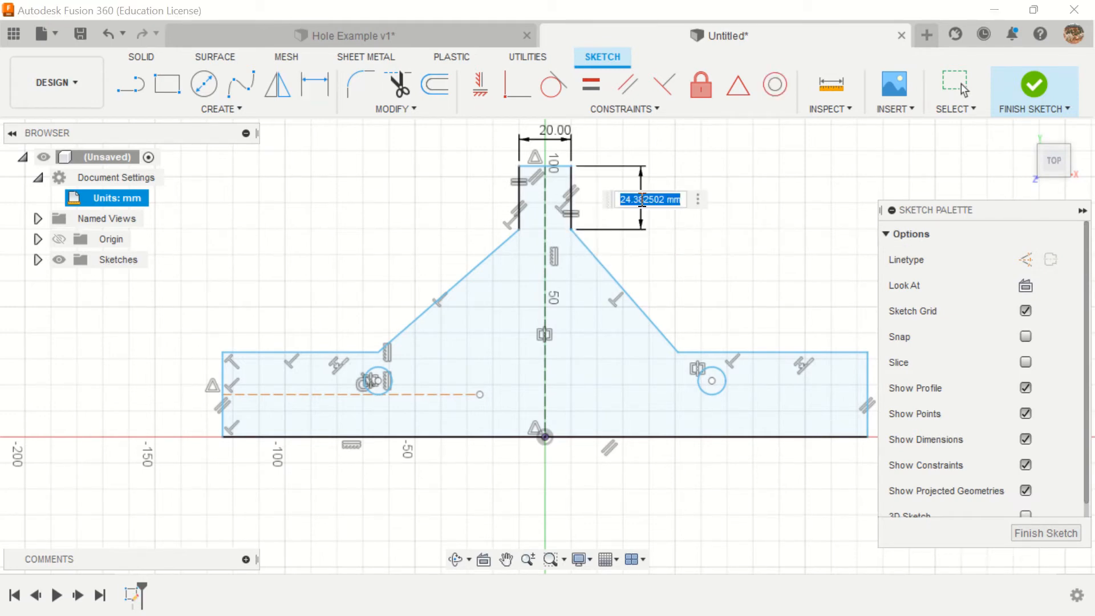
pyautogui.write('15')
pyautogui.press('Return')
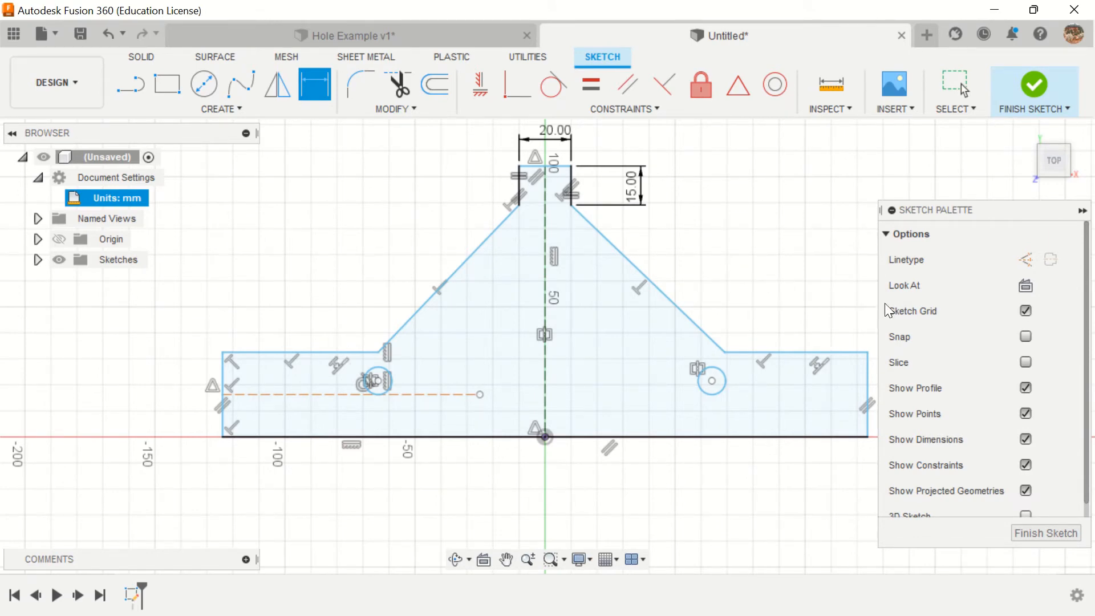
# Step: Dimension the vertical edge at the right end of the profile's base and set its height to 15 mm
pyautogui.click(869, 383)
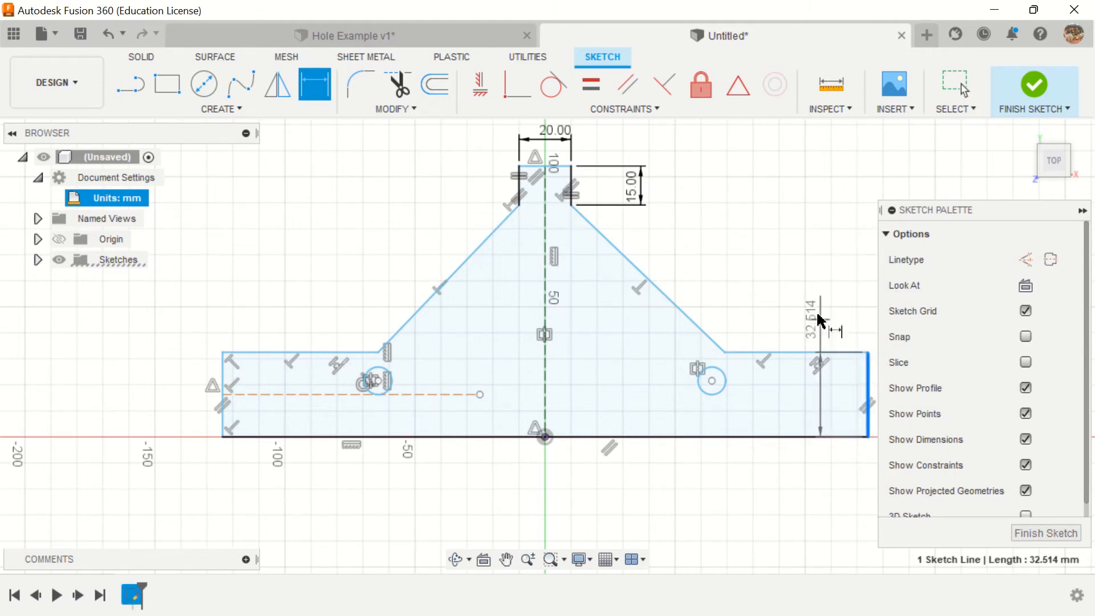
pyautogui.click(817, 308)
pyautogui.write('15')
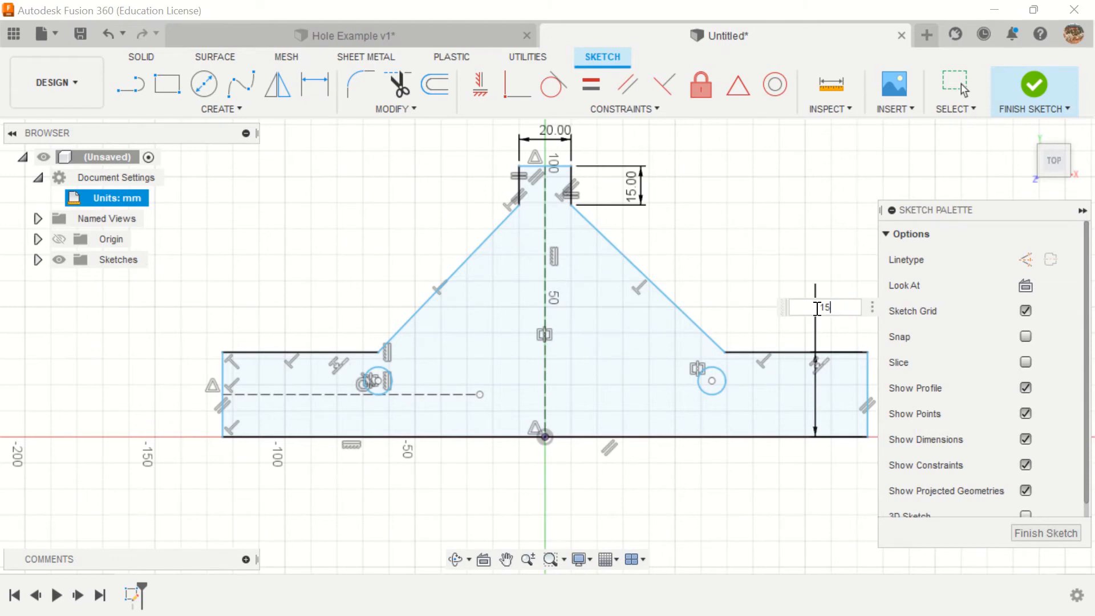
pyautogui.press('Return')
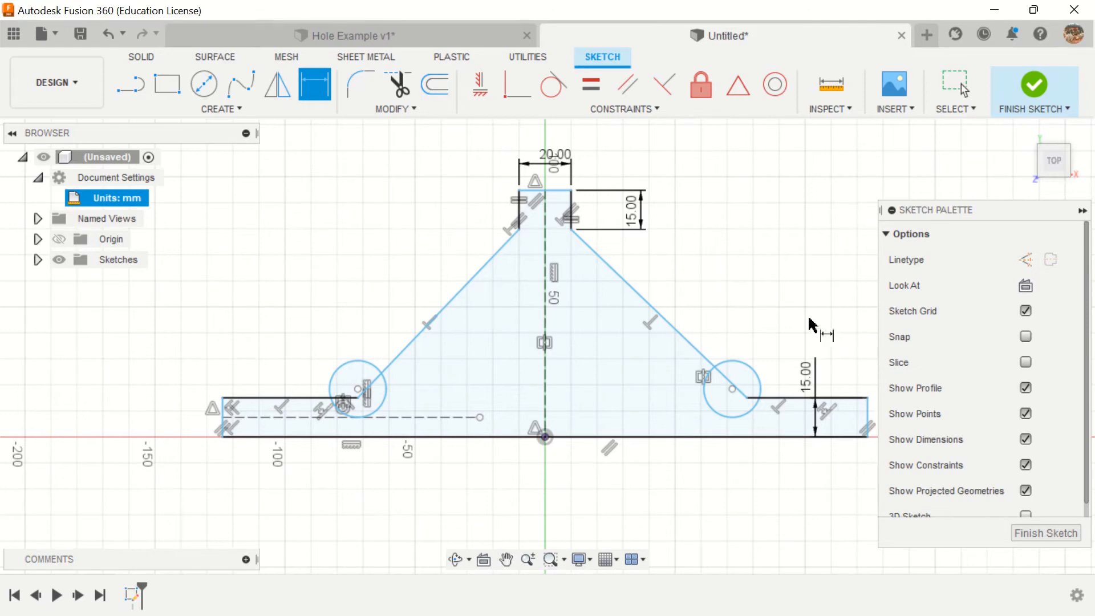
# Step: Dimension the overall height between the profile's top and bottom horizontal edges and set it to 45 mm
pyautogui.click(556, 190)
pyautogui.click(572, 437)
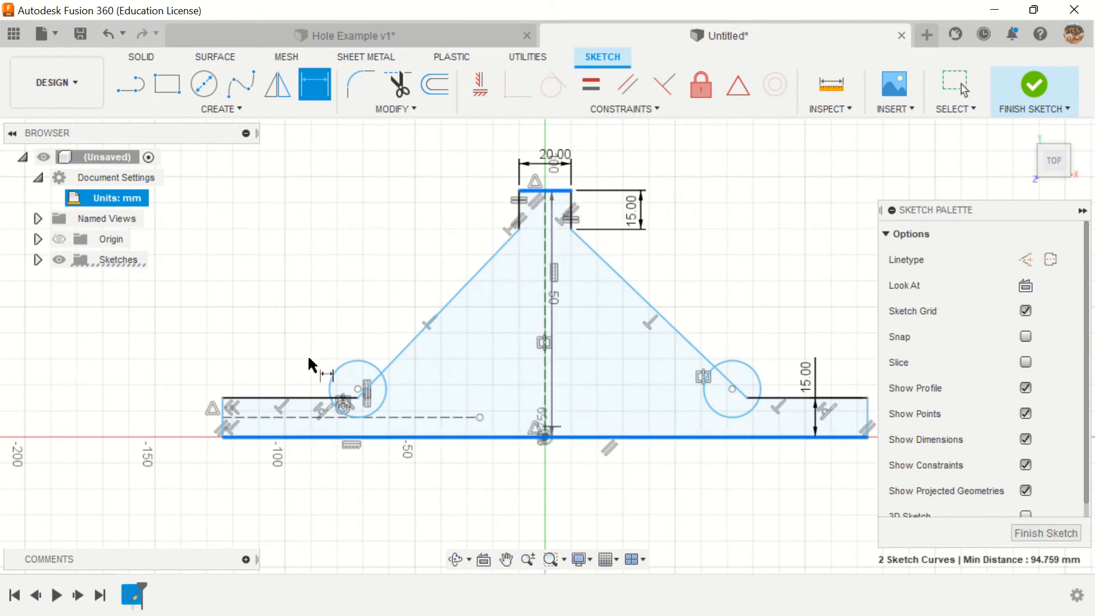
pyautogui.click(155, 370)
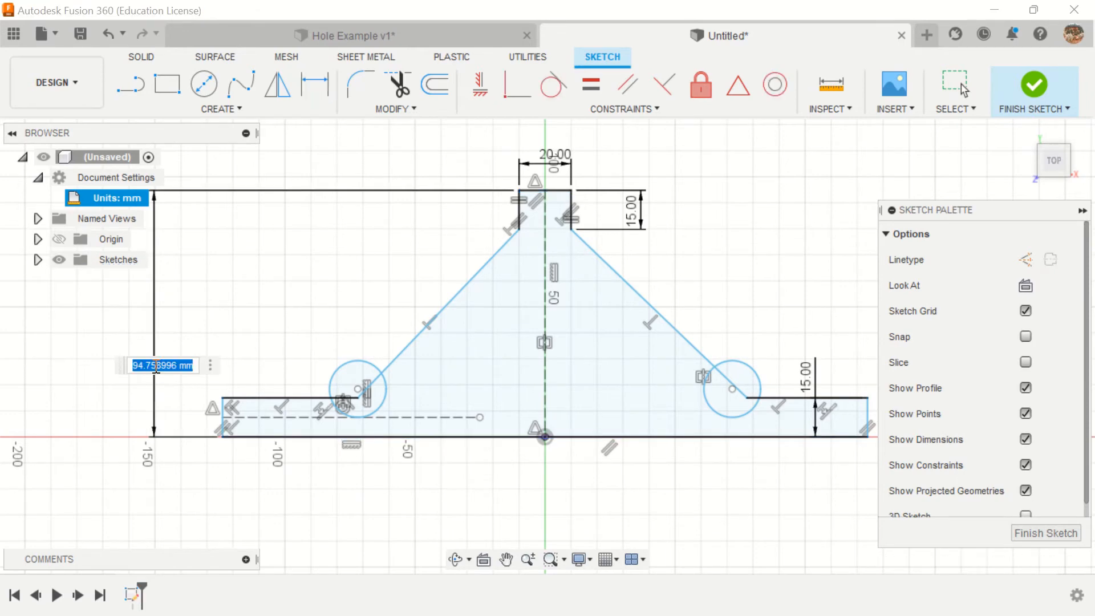
pyautogui.write('4')
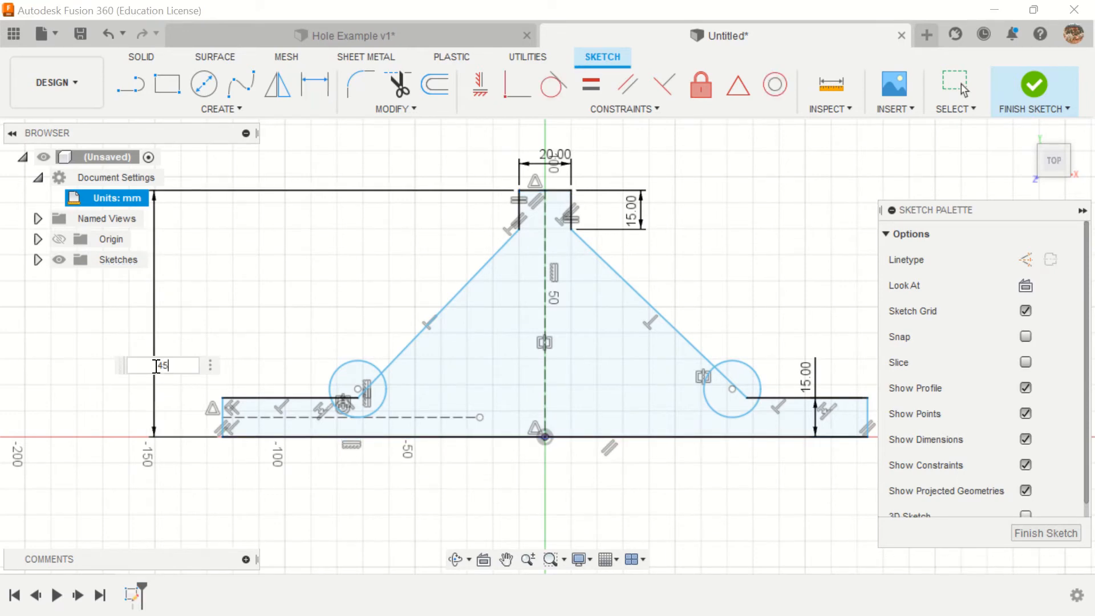
pyautogui.write('5')
pyautogui.press('Return')
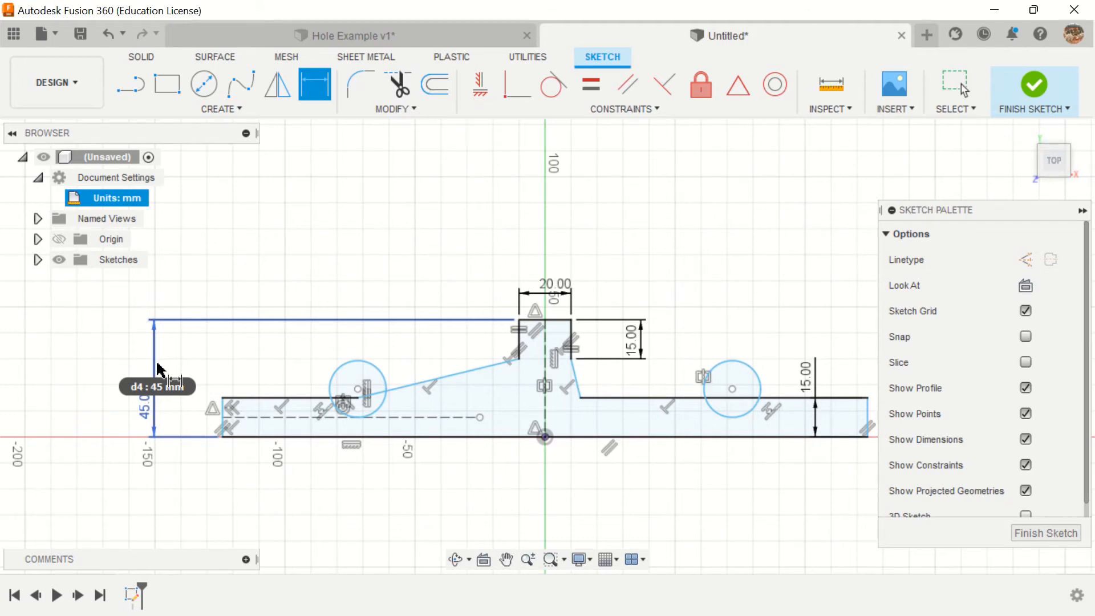
# Step: Dimension the profile's bottom edge below the sketch and set its length to 100 mm
pyautogui.click(476, 438)
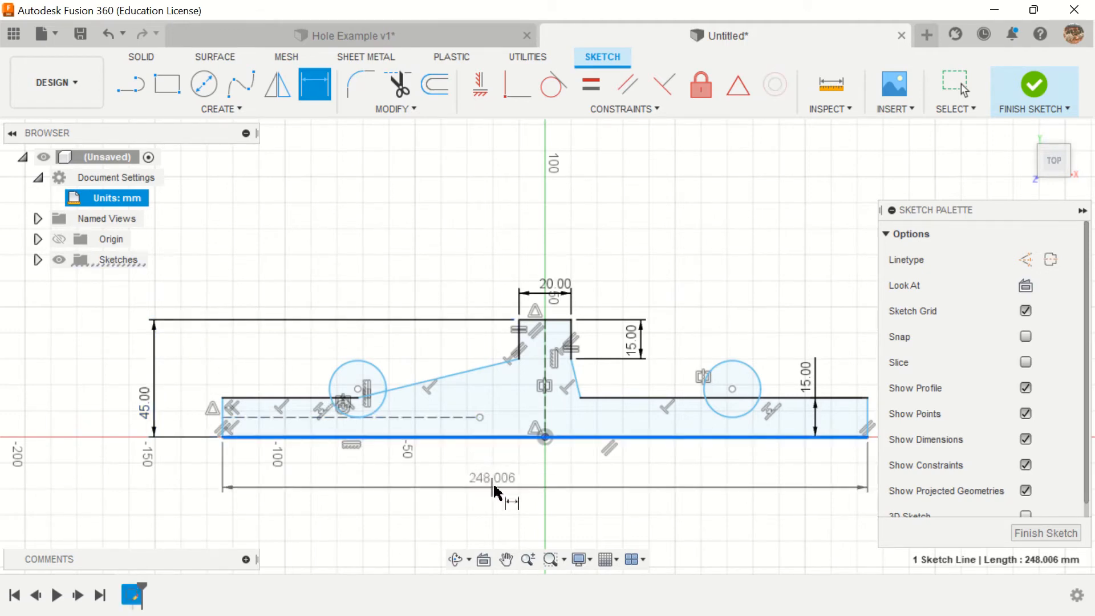
pyautogui.click(495, 488)
pyautogui.write('100')
pyautogui.press('Return')
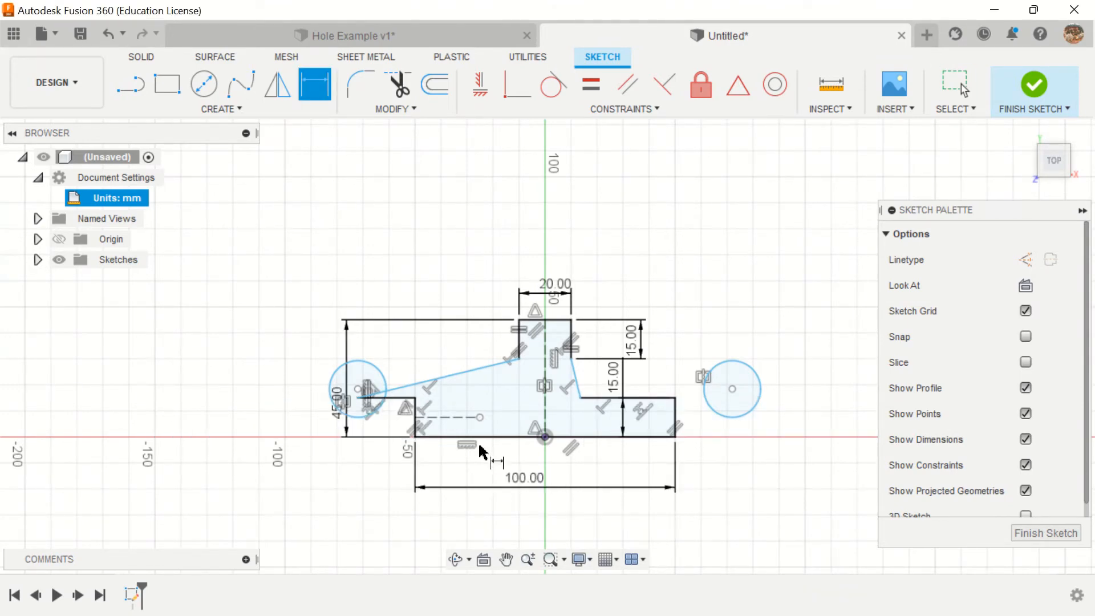
# Step: Dimension the left circle's diameter and set it to 5 mm
pyautogui.click(361, 364)
pyautogui.click(286, 341)
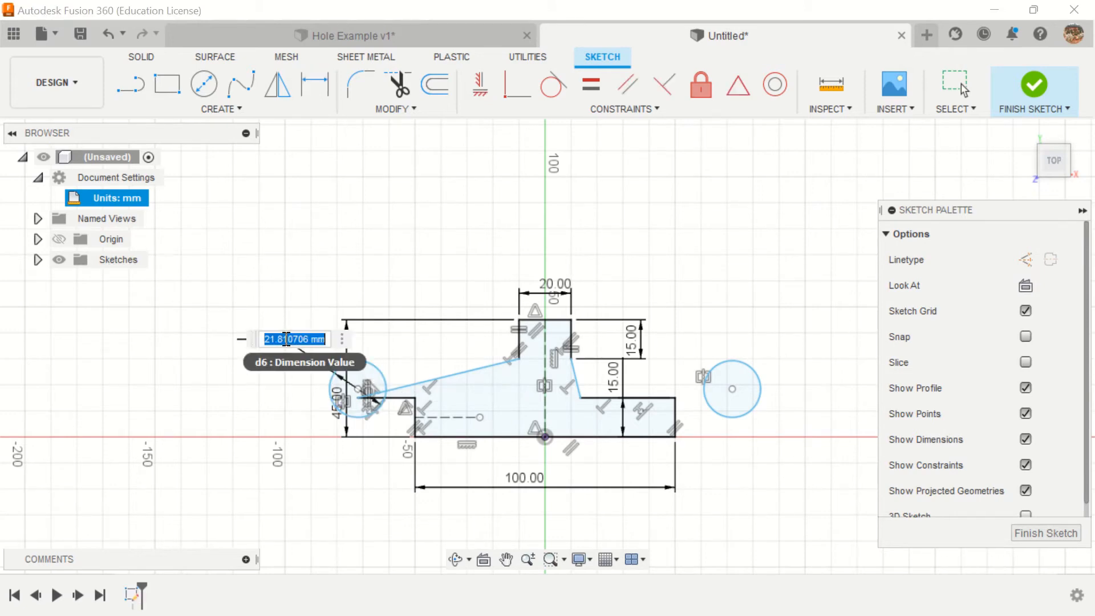
pyautogui.write('5')
pyautogui.press('Return')
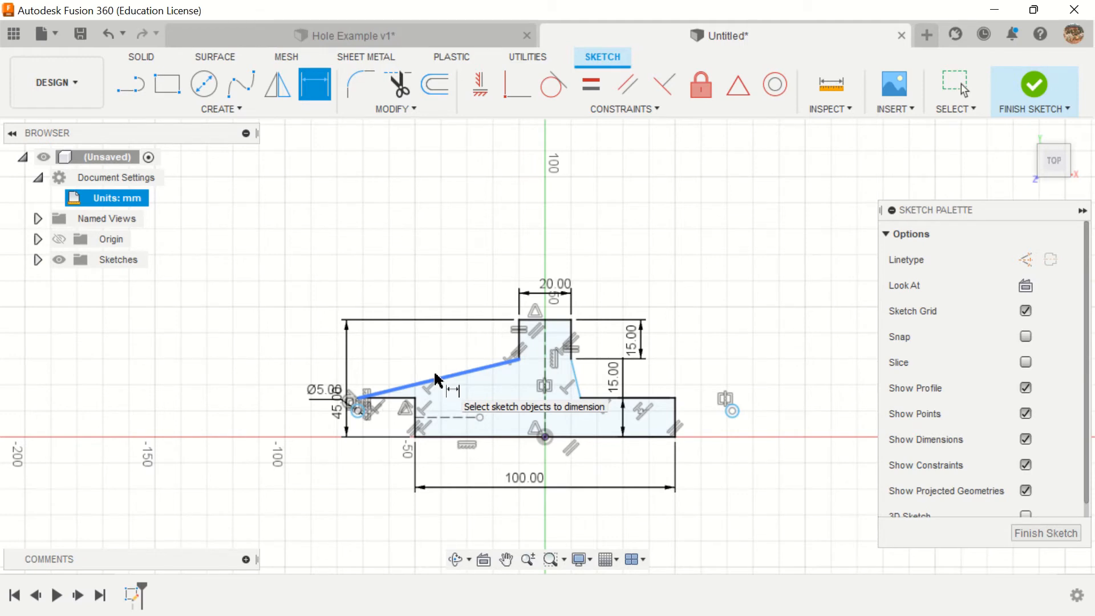
# Step: Make the profile's left and right sloped edges the same length with an Equal constraint
pyautogui.scroll(3, 464, 381)
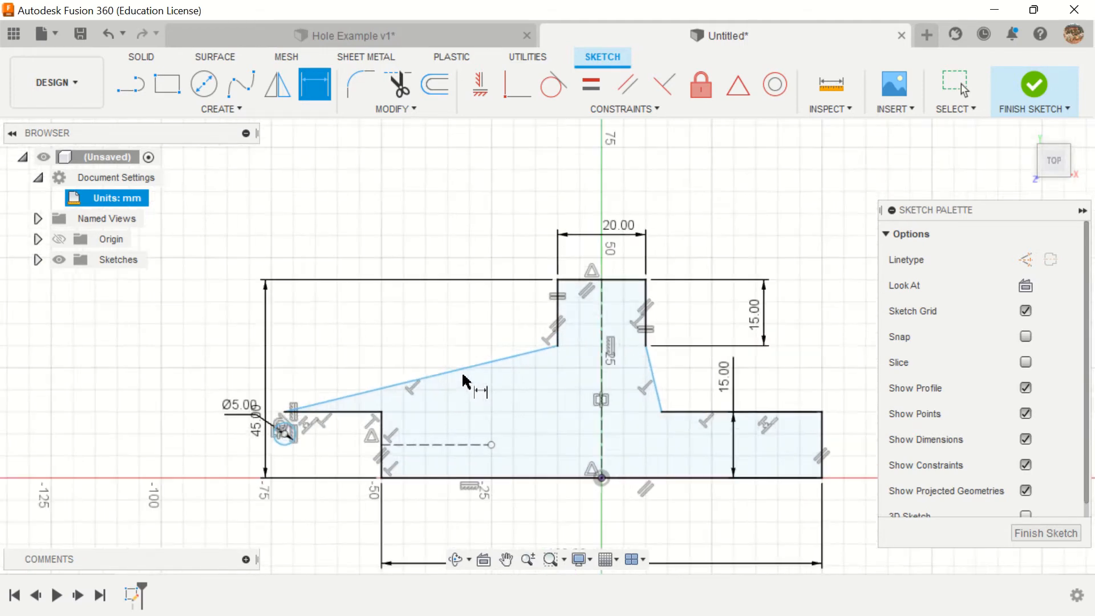
pyautogui.scroll(1, 464, 381)
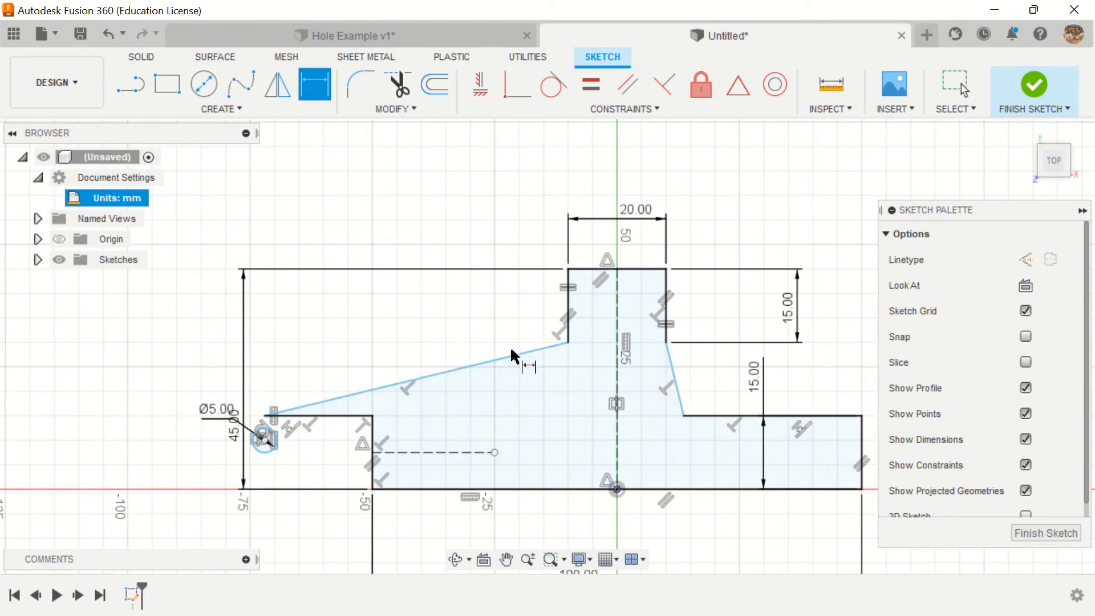
pyautogui.click(591, 84)
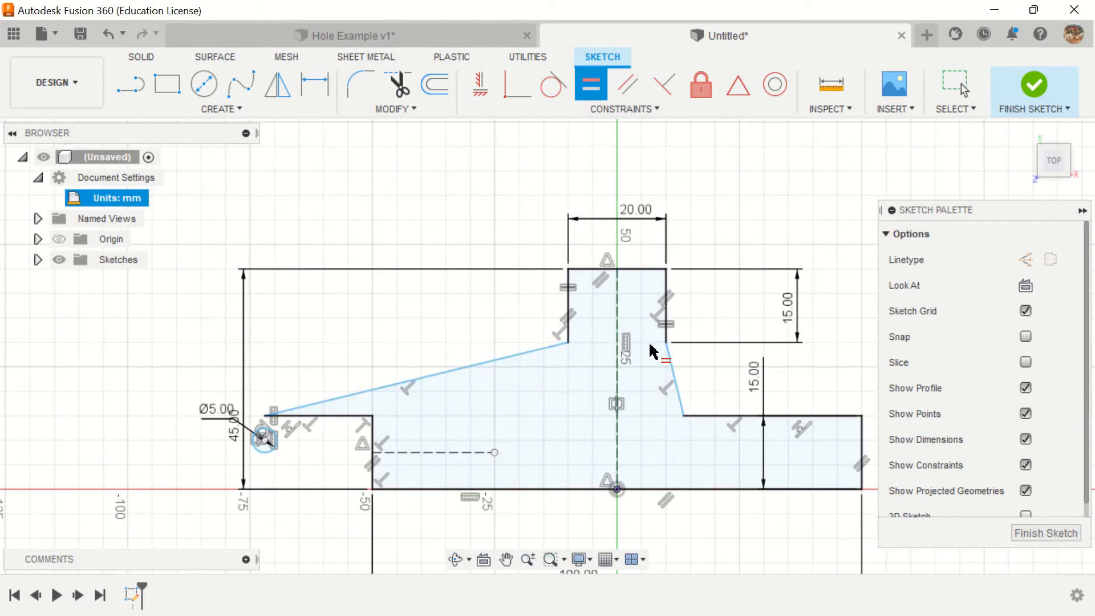
pyautogui.click(674, 382)
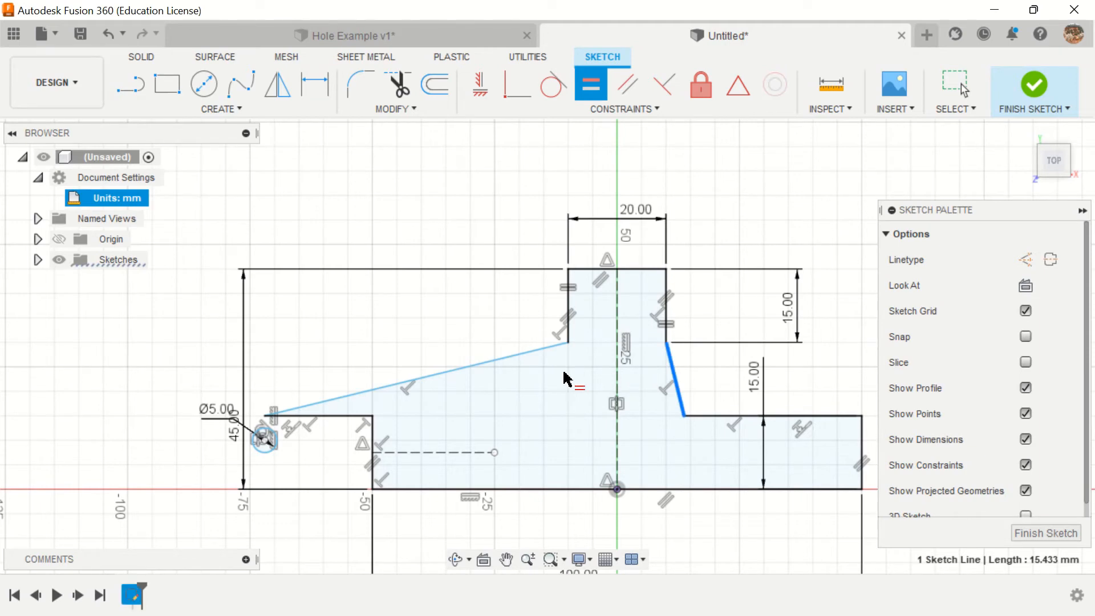
pyautogui.click(514, 353)
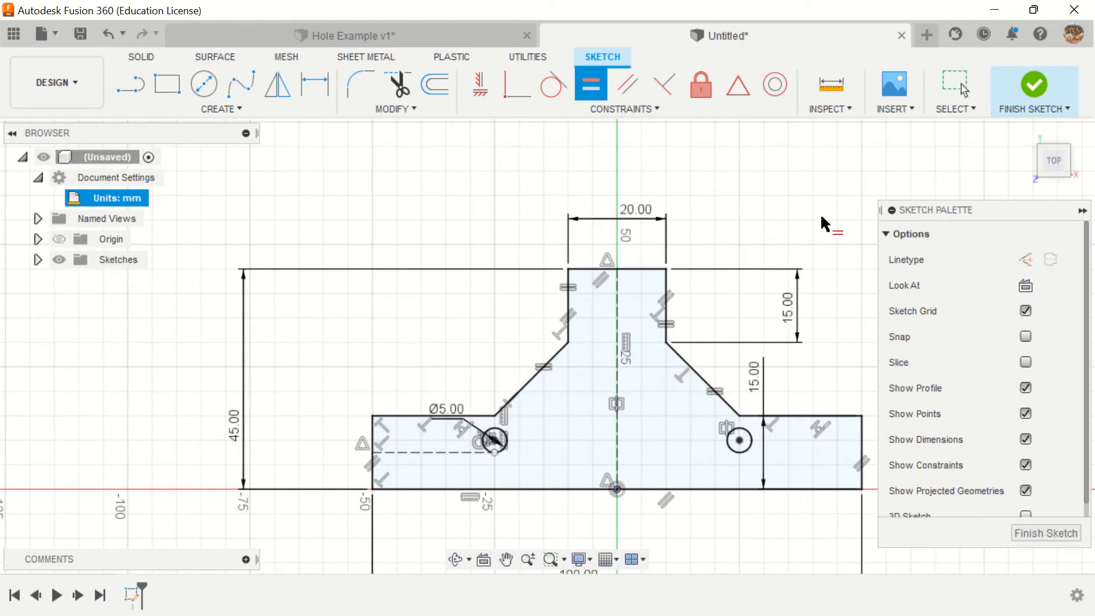
pyautogui.press('Escape')
# Step: Reposition the base's 15 mm height dimension so it sits outside the profile's right end
pyautogui.moveTo(824, 223); pyautogui.dragTo(734, 199, button='middle')
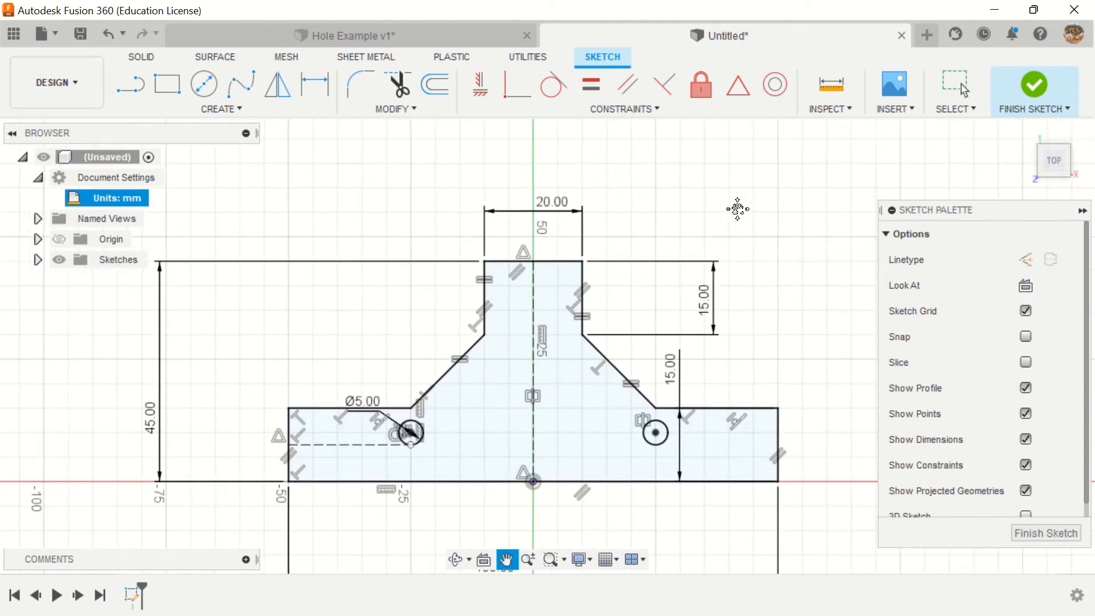
pyautogui.press('Return')
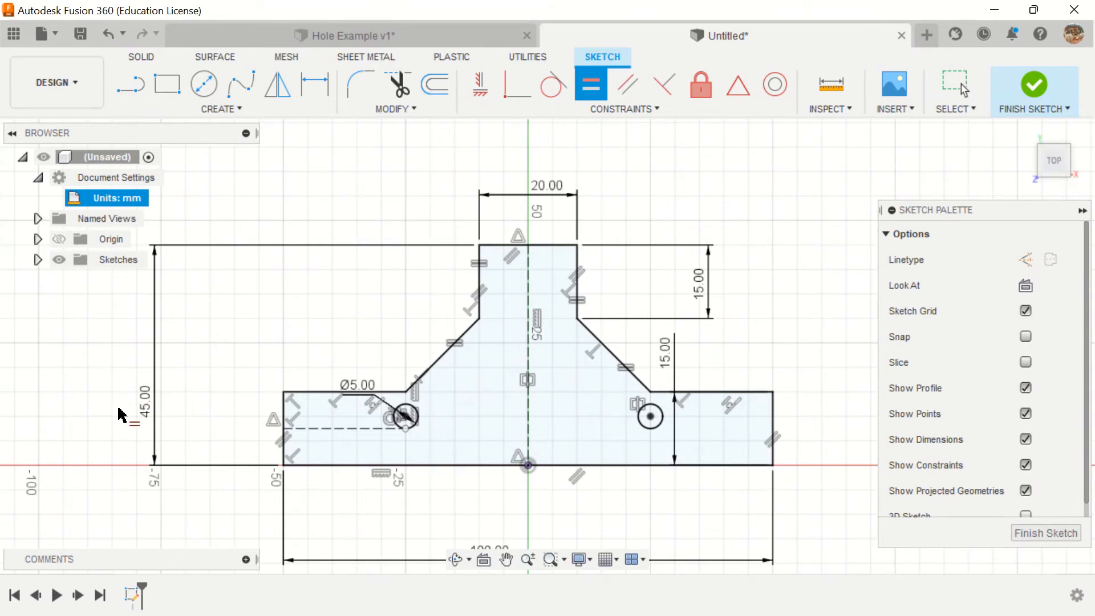
pyautogui.click(961, 90)
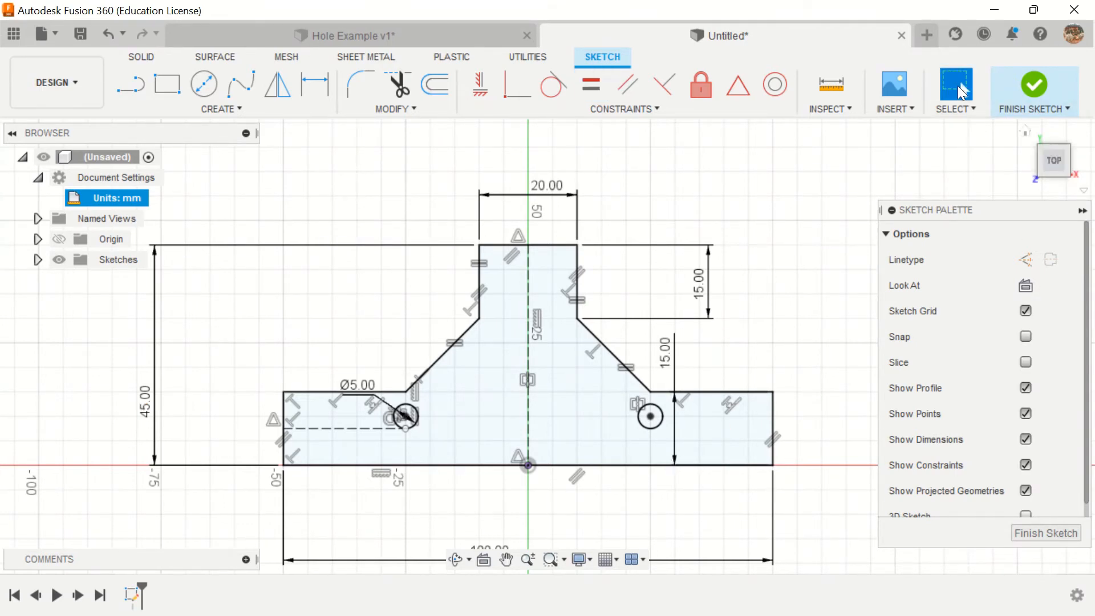
pyautogui.moveTo(669, 361); pyautogui.dragTo(820, 429)
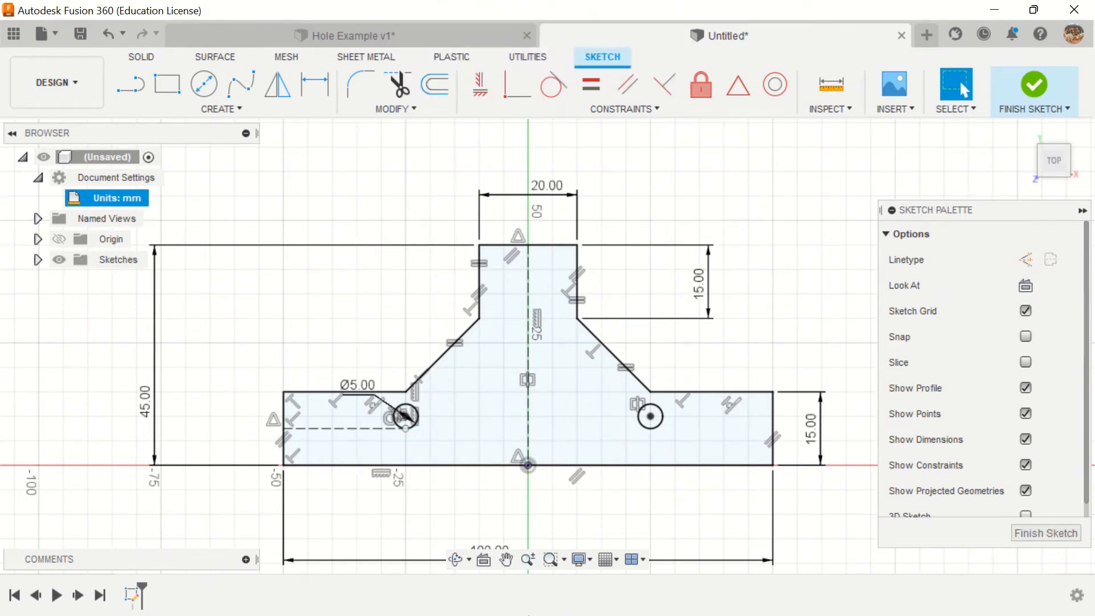
# Step: Switch to Onshape in Chrome and leave the Hole Example drawing for the documents list
pyautogui.click(994, 10)
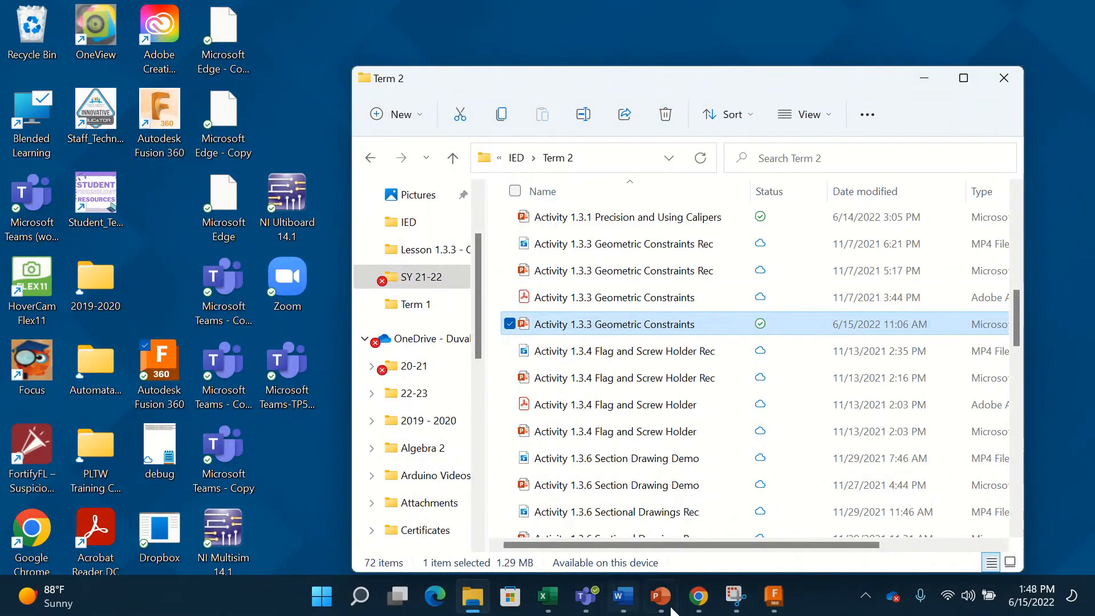
pyautogui.click(698, 597)
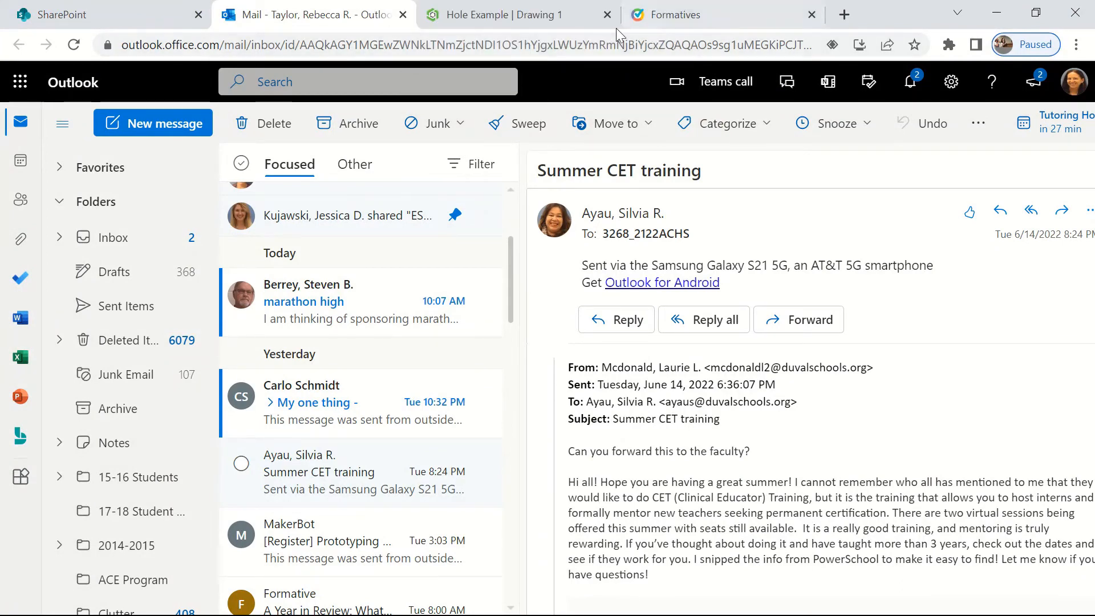
pyautogui.click(519, 18)
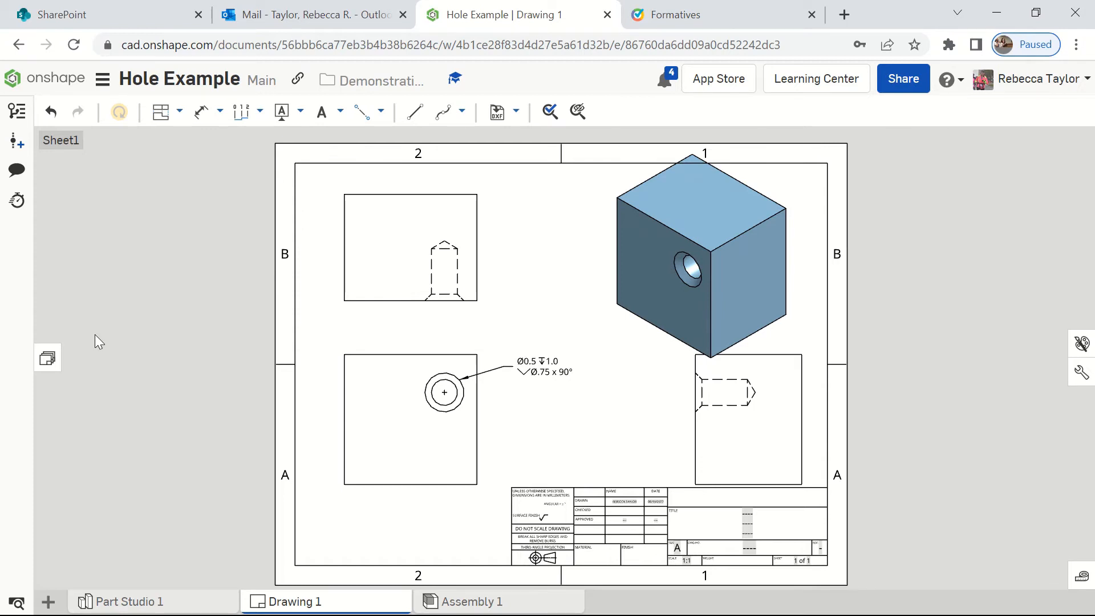
pyautogui.click(71, 85)
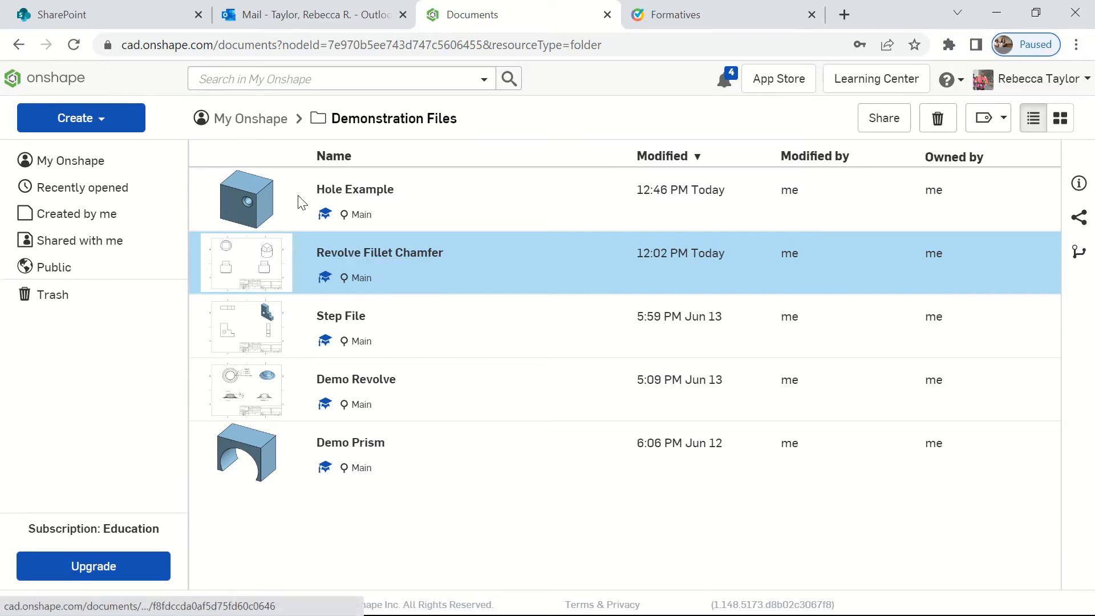
# Step: Create a new document named Constraints Demo in the Demonstration Files folder
pyautogui.click(111, 124)
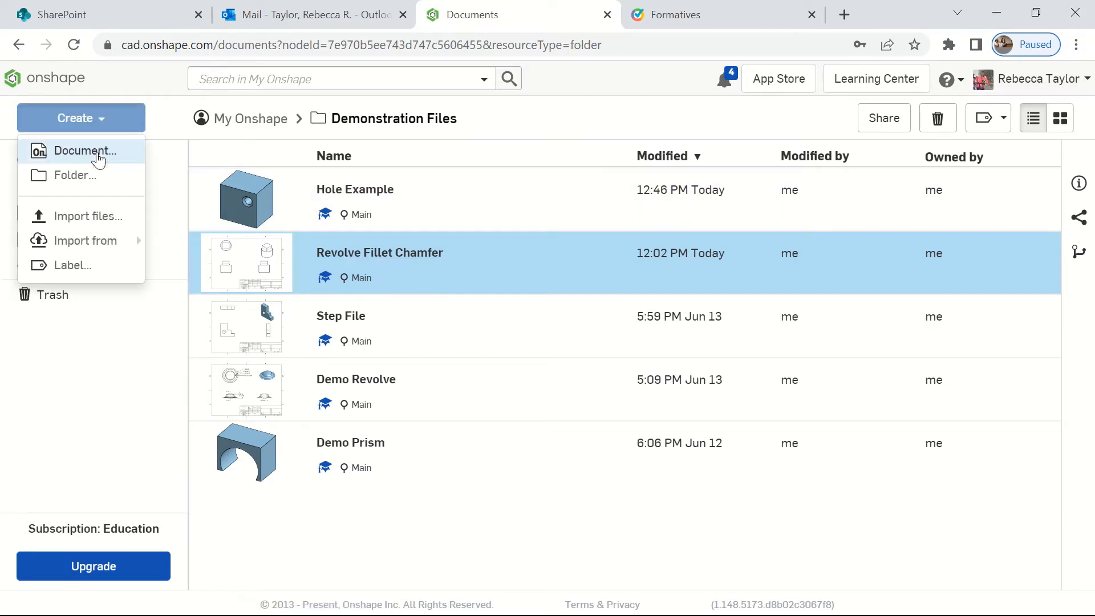
pyautogui.click(97, 150)
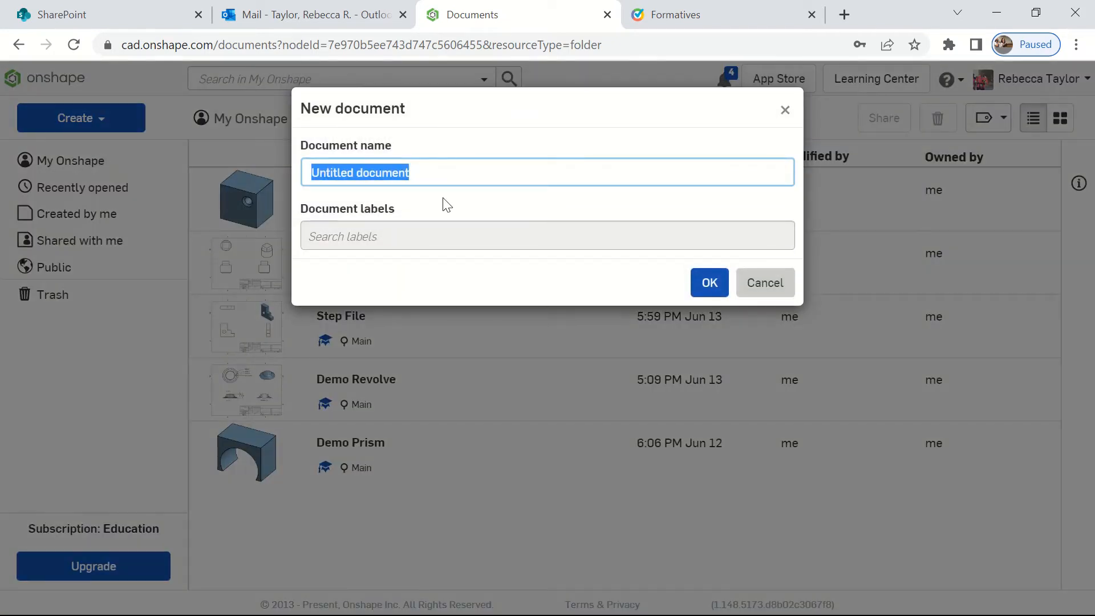
pyautogui.write('Constraints')
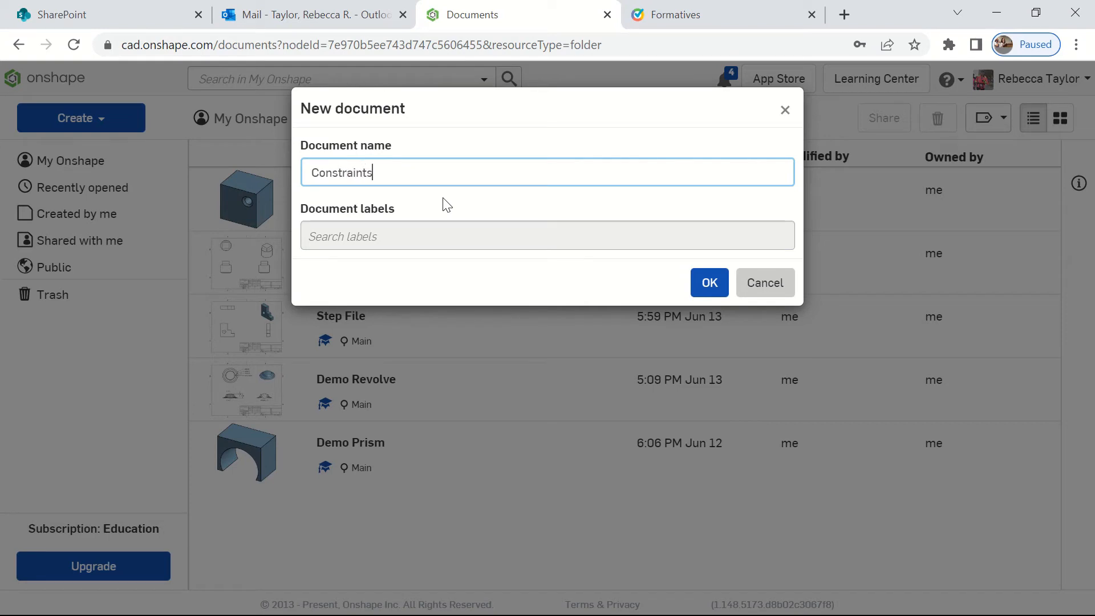
pyautogui.write(' Demo')
pyautogui.click(710, 282)
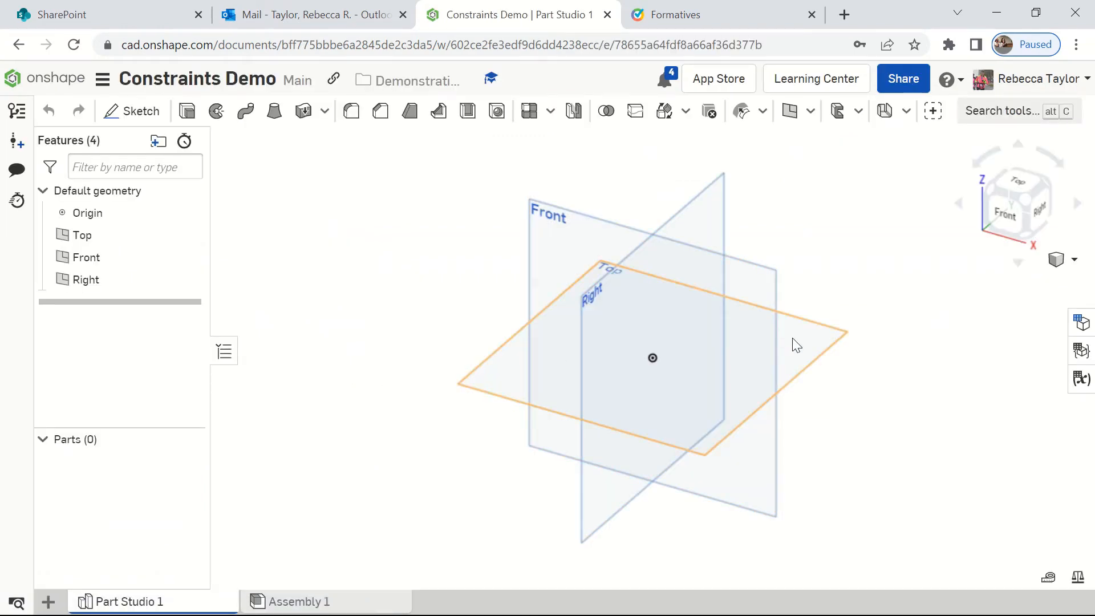
pyautogui.click(796, 345)
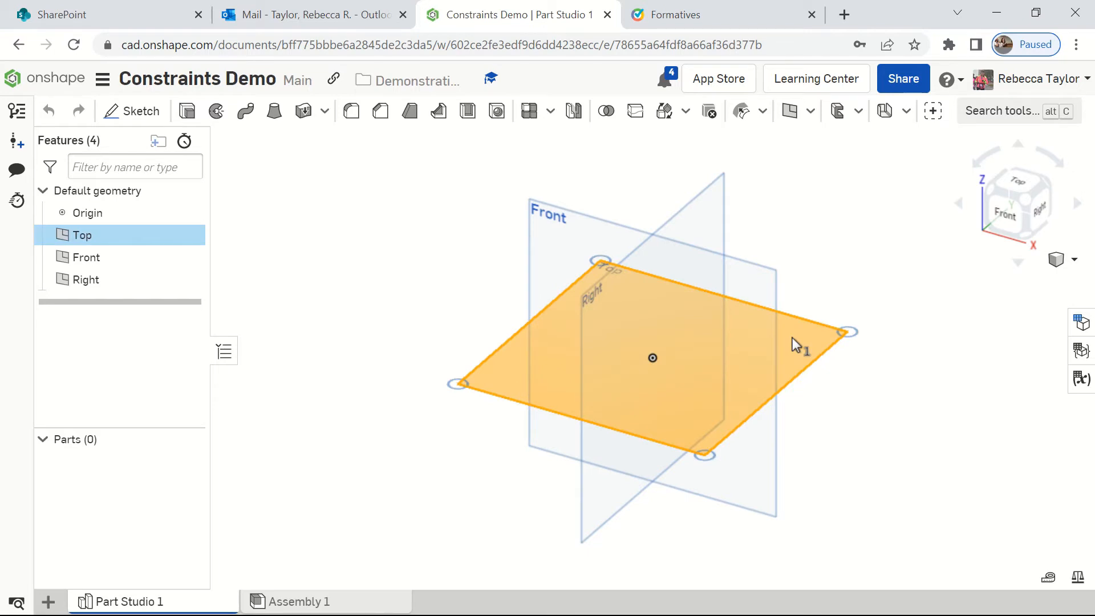
pyautogui.click(756, 292)
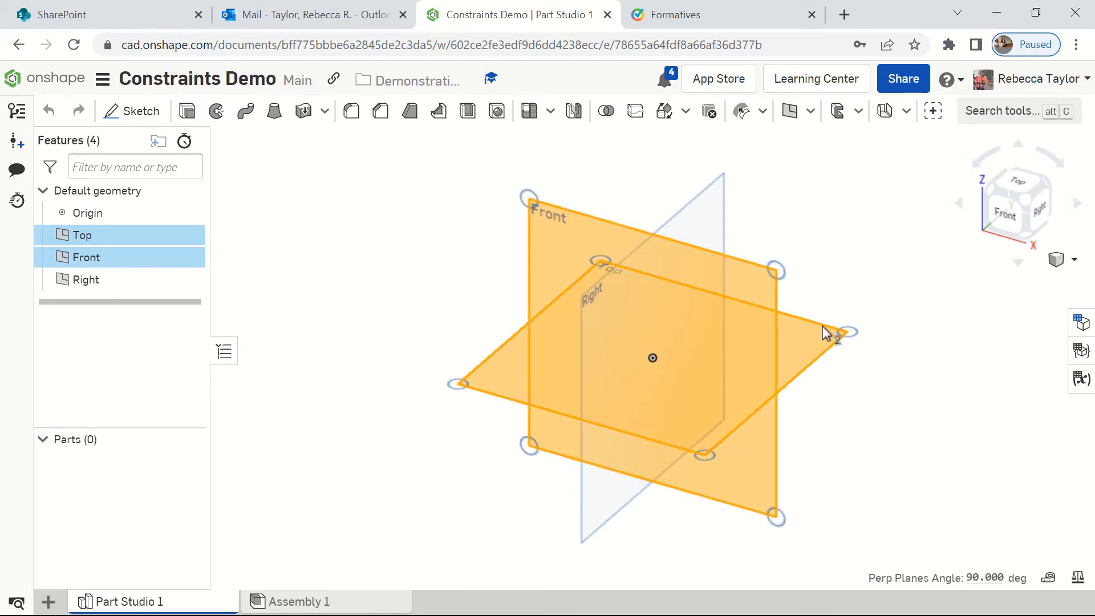
pyautogui.click(825, 334)
pyautogui.click(768, 296)
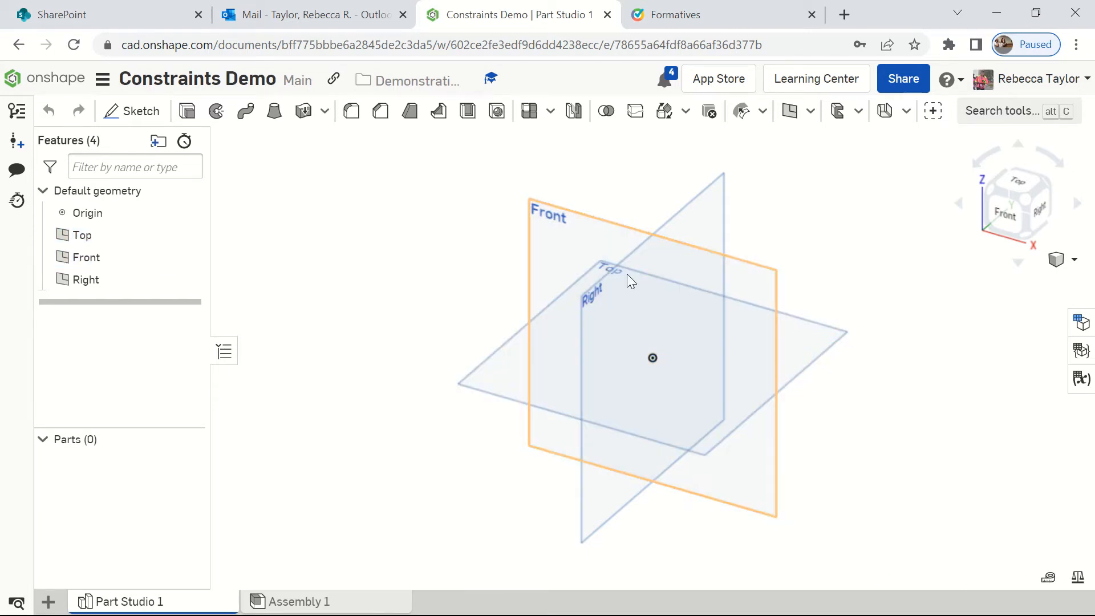
# Step: Set the workspace's default length unit to Millimeter
pyautogui.click(102, 80)
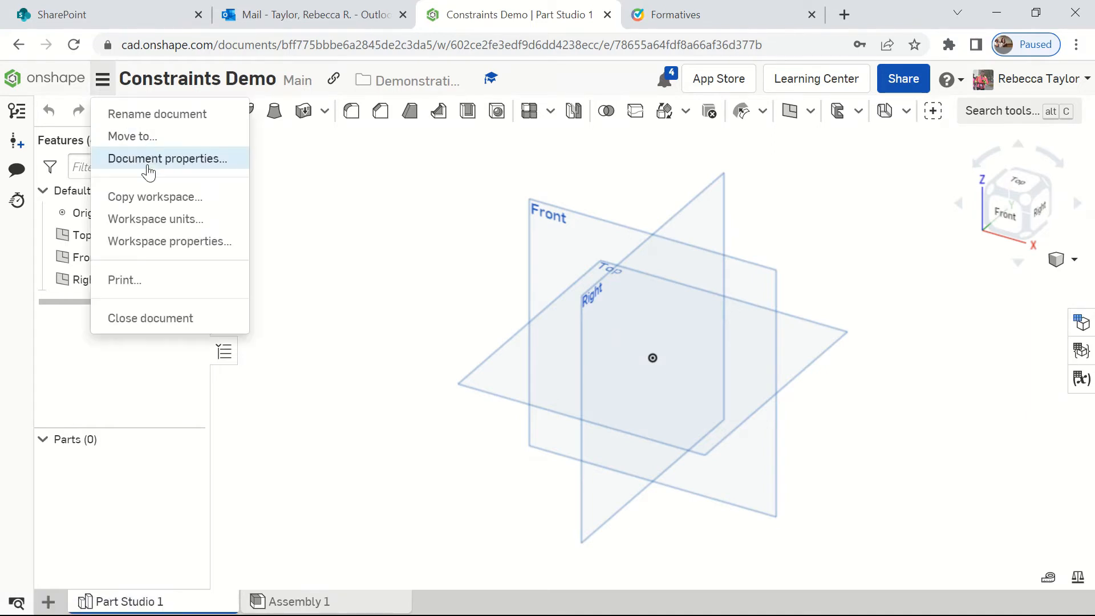
pyautogui.click(146, 219)
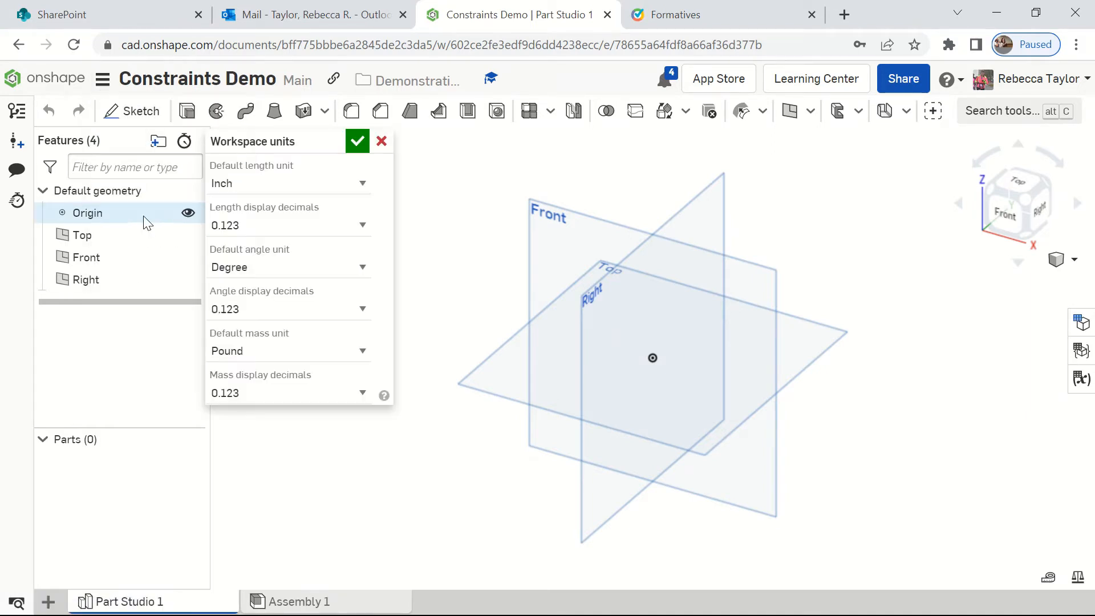
pyautogui.click(262, 189)
pyautogui.click(244, 269)
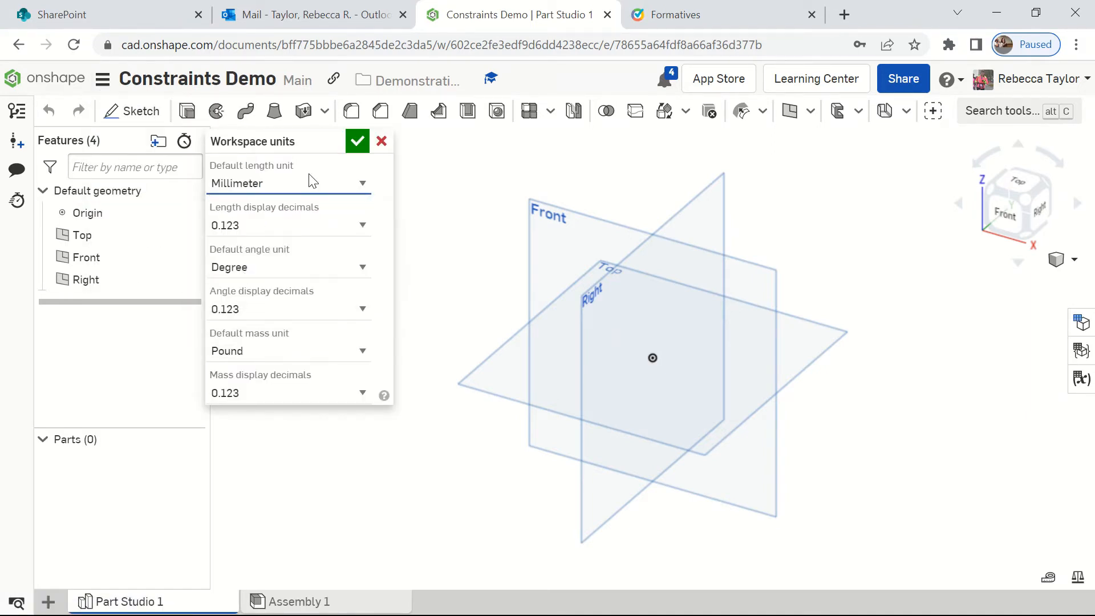
pyautogui.click(357, 141)
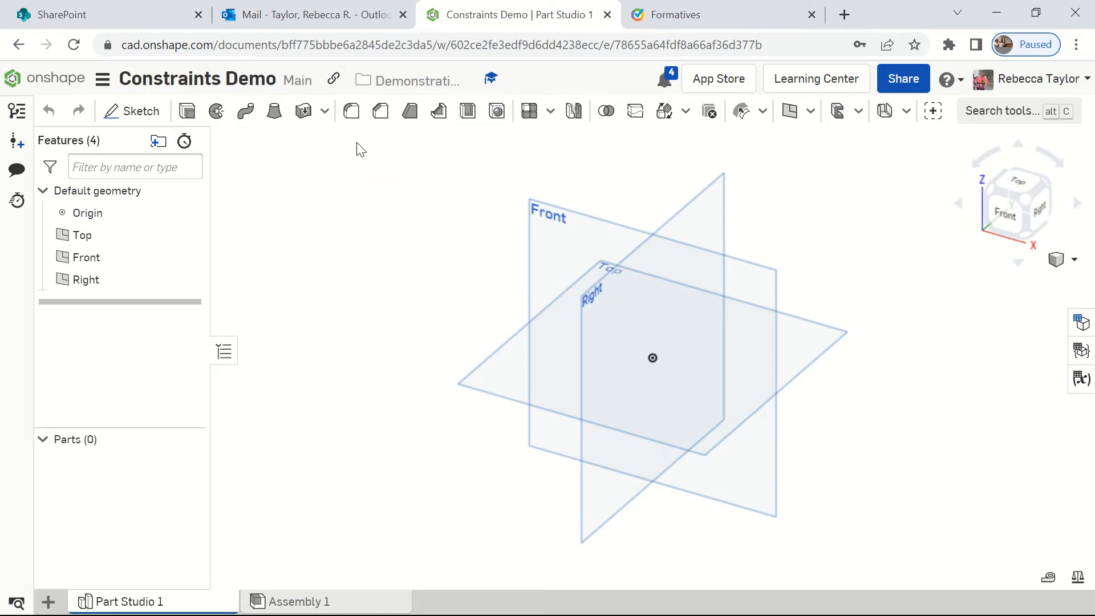
# Step: Start a sketch on the Front plane and hide the Top, Front and Right default planes
pyautogui.click(110, 125)
pyautogui.click(565, 255)
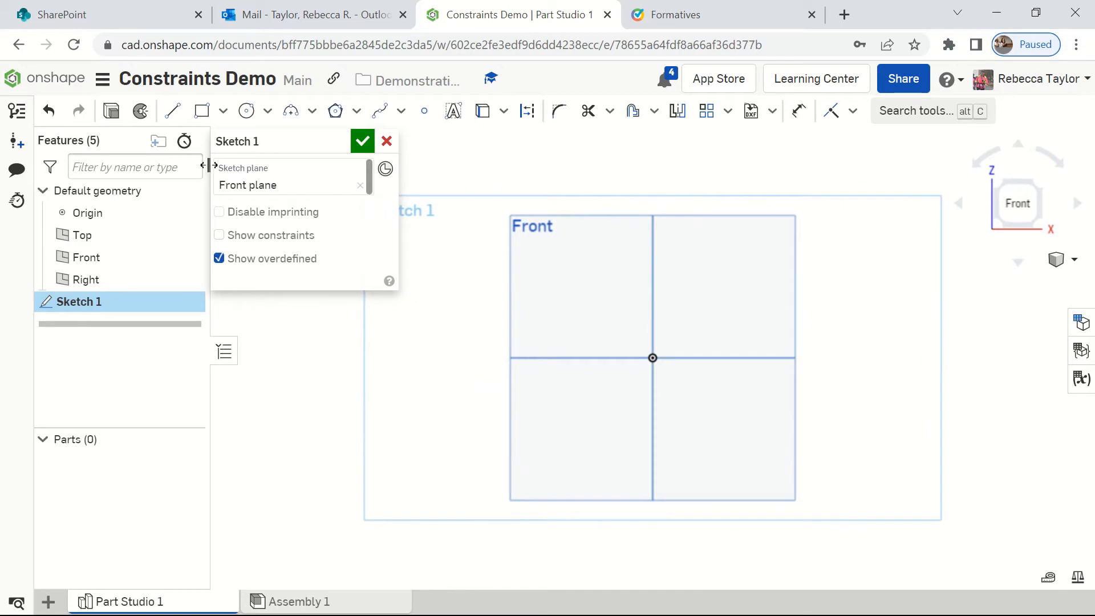
pyautogui.click(188, 235)
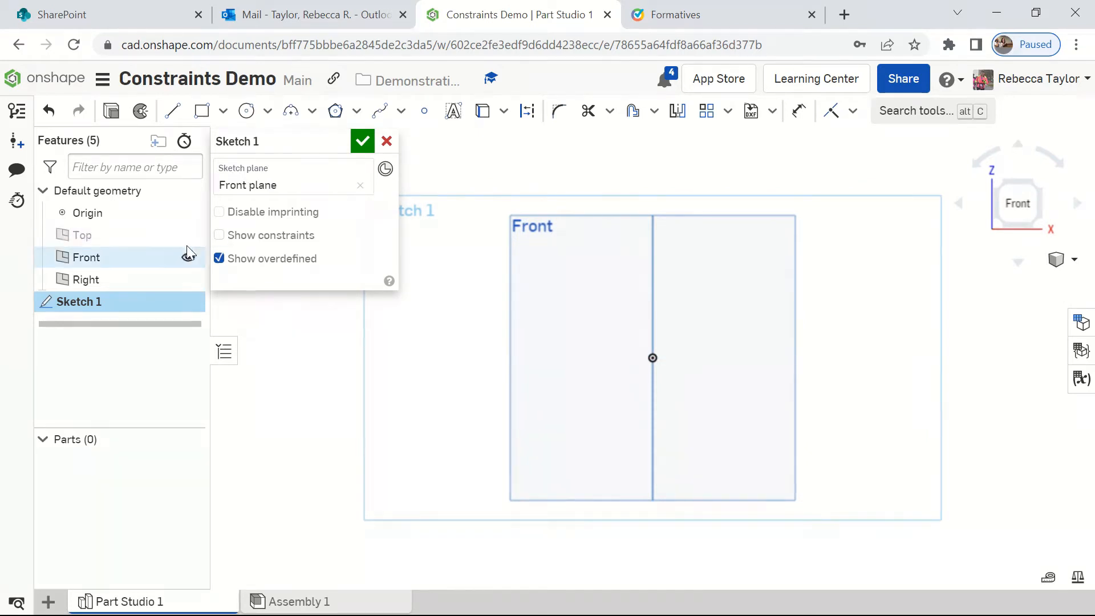
pyautogui.click(189, 258)
pyautogui.click(187, 280)
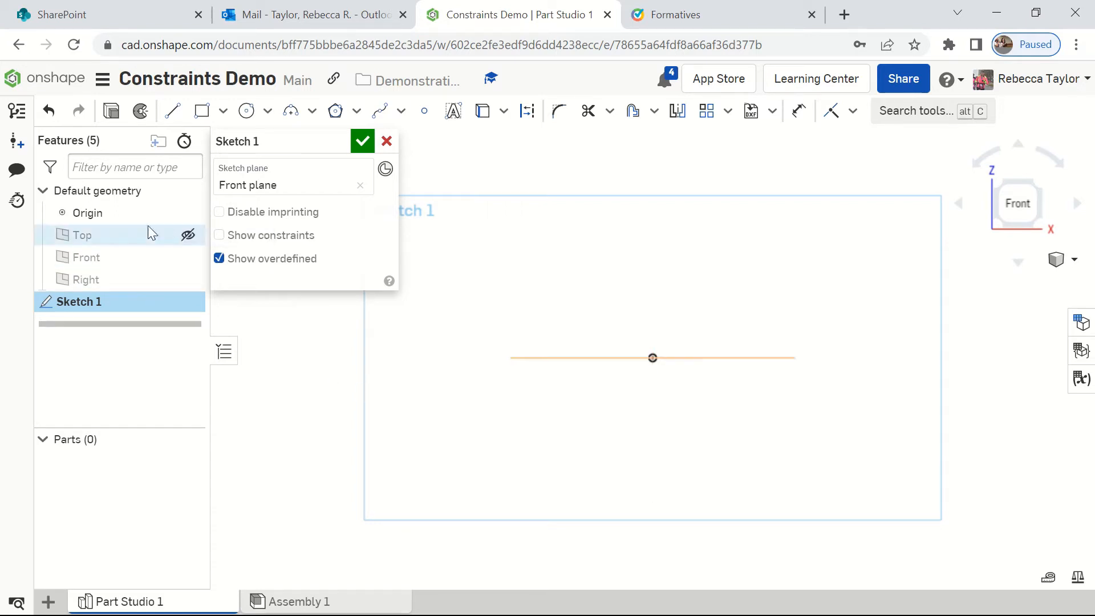
pyautogui.click(188, 235)
pyautogui.click(188, 235)
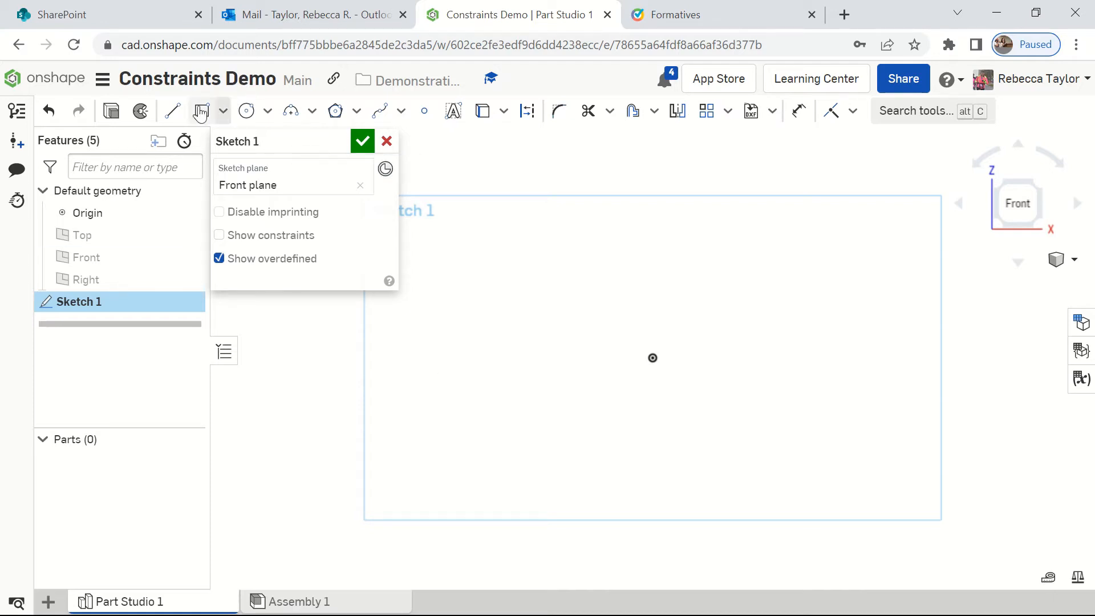
# Step: Sketch a horizontal base line about 204 mm long just above the origin
pyautogui.click(172, 110)
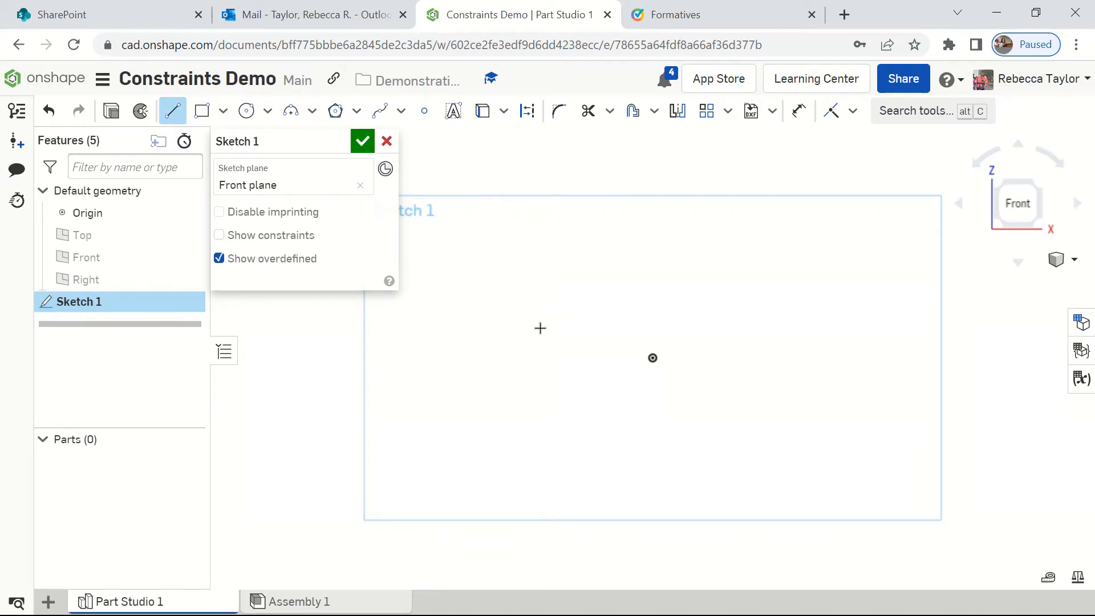
pyautogui.click(468, 346)
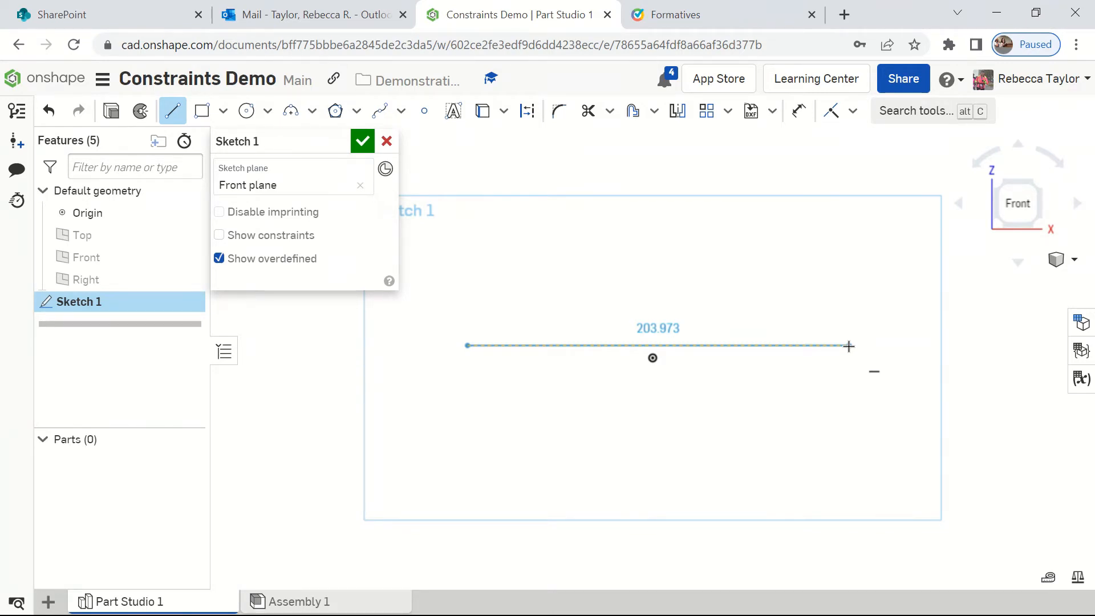
pyautogui.click(849, 346)
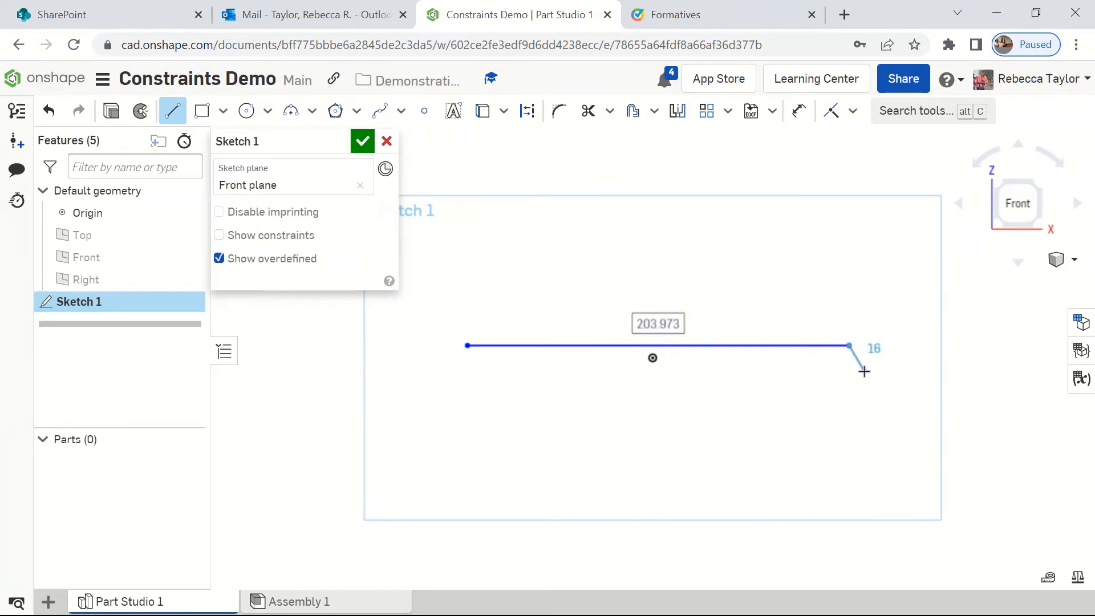
pyautogui.press('Escape')
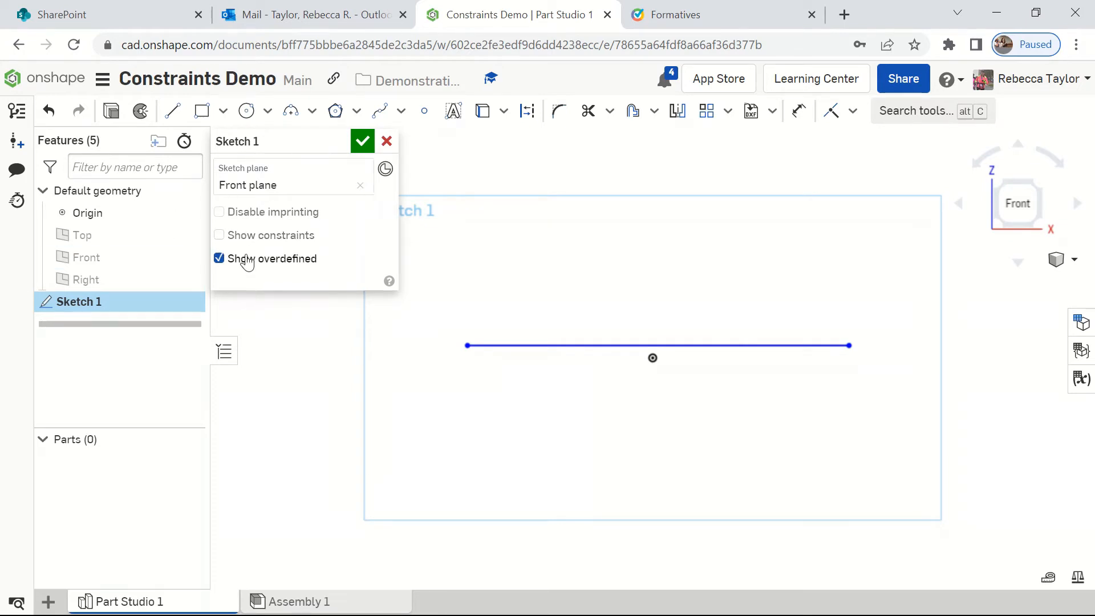
# Step: Turn on the display of constraints for the sketch
pyautogui.click(219, 235)
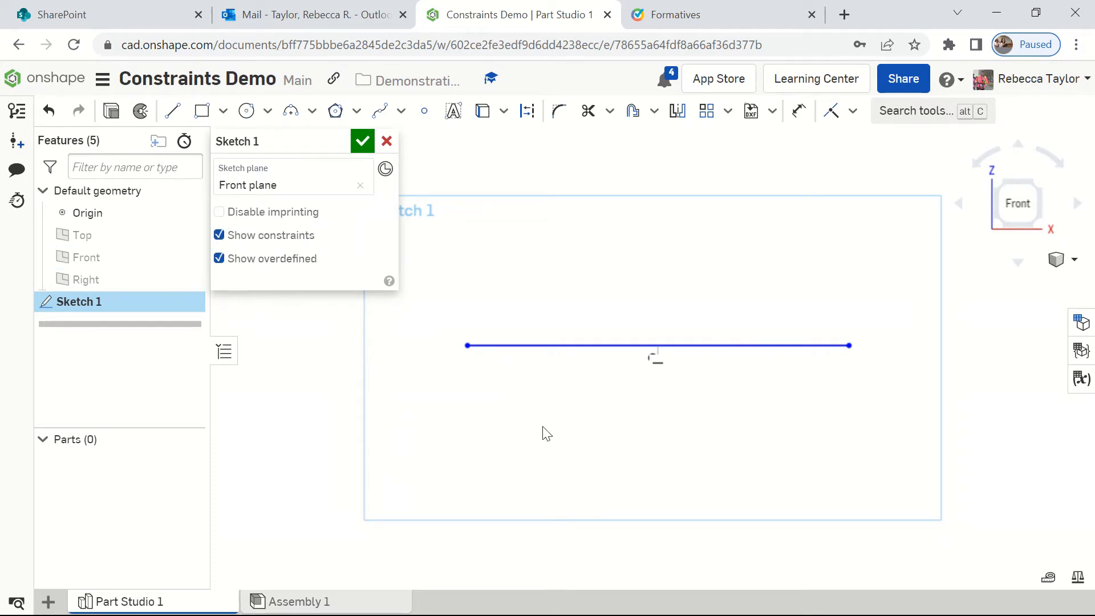
pyautogui.click(219, 235)
pyautogui.click(219, 235)
# Step: Sketch the profile's left side from the base line's left end: about 31 mm up, 58 mm across, 54 mm diagonally and 58 mm up
pyautogui.click(172, 111)
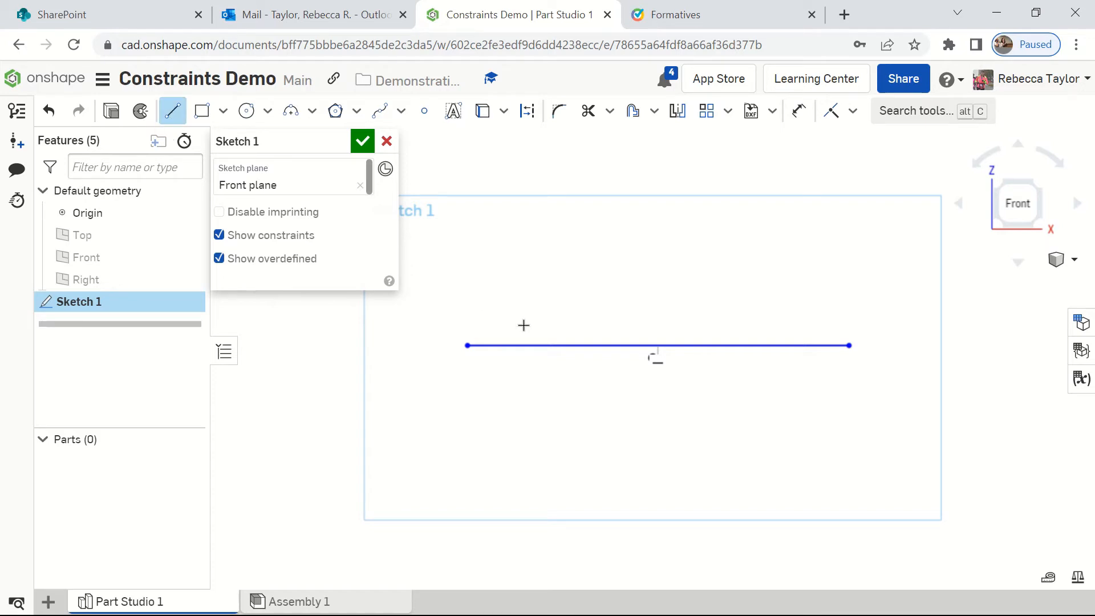
pyautogui.moveTo(524, 325); pyautogui.dragTo(430, 490, button='middle')
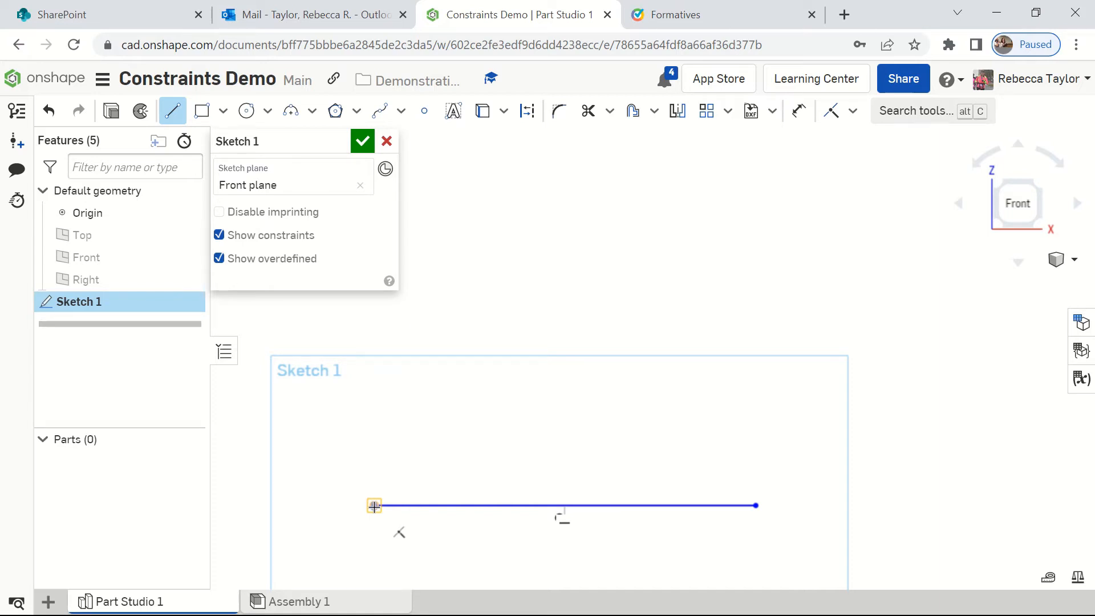
pyautogui.click(375, 506)
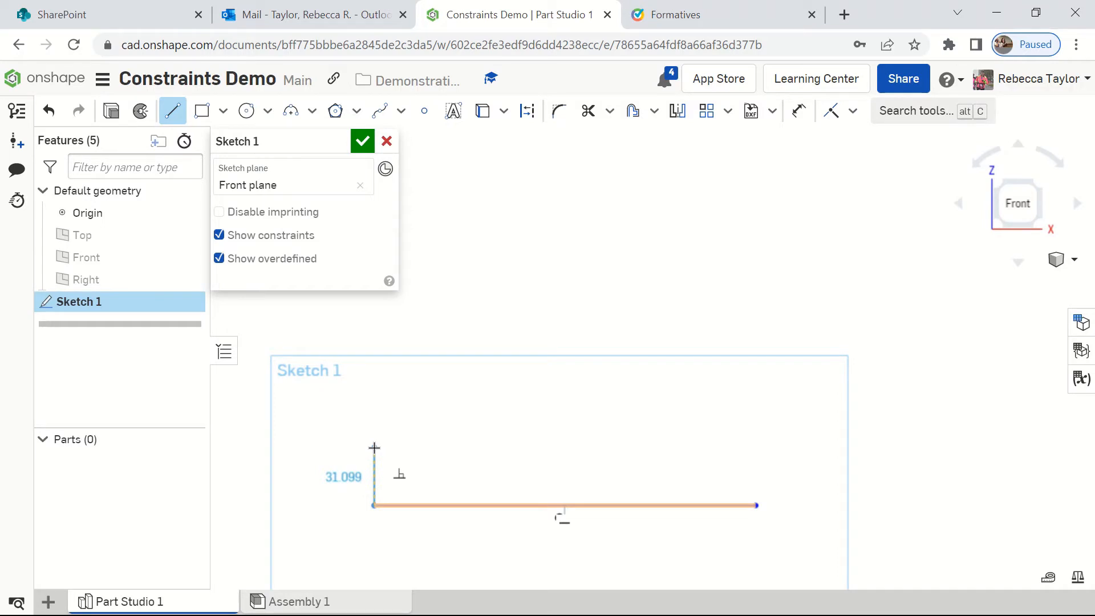
pyautogui.click(375, 448)
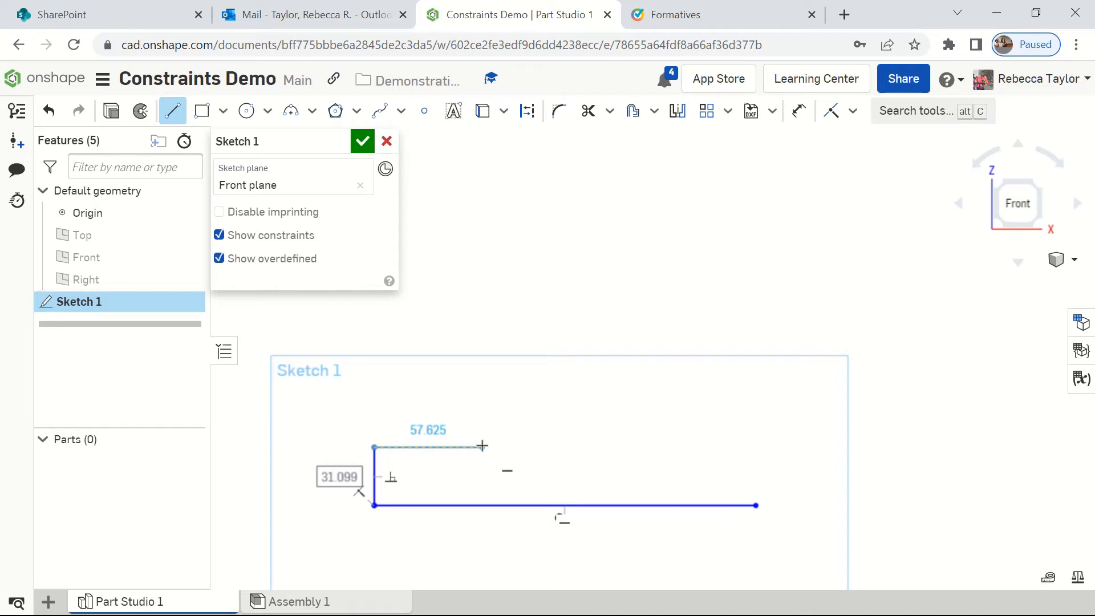
pyautogui.click(482, 446)
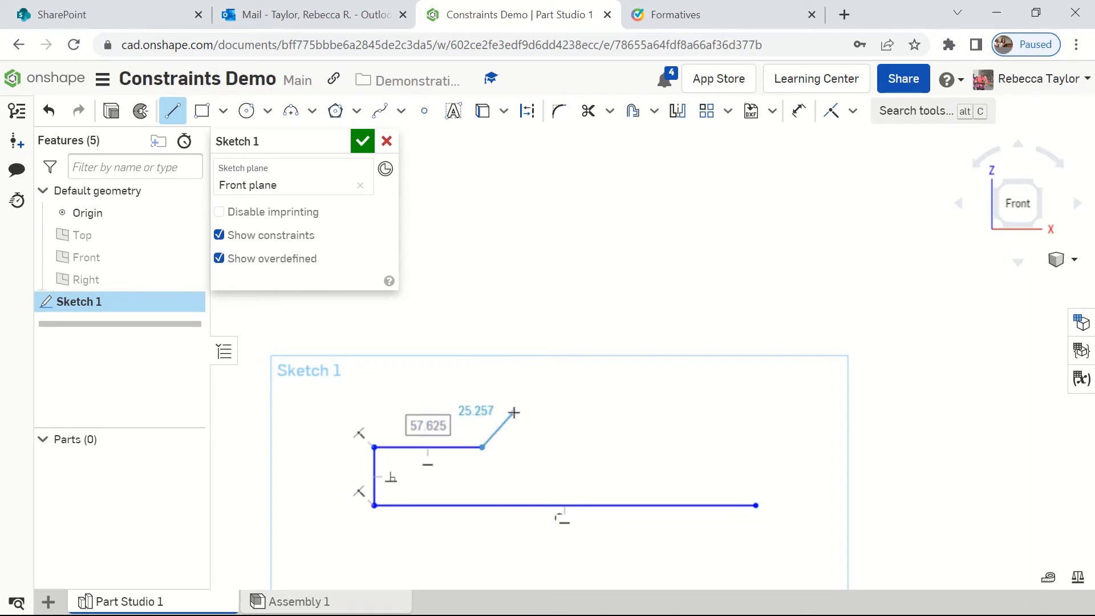
pyautogui.click(548, 371)
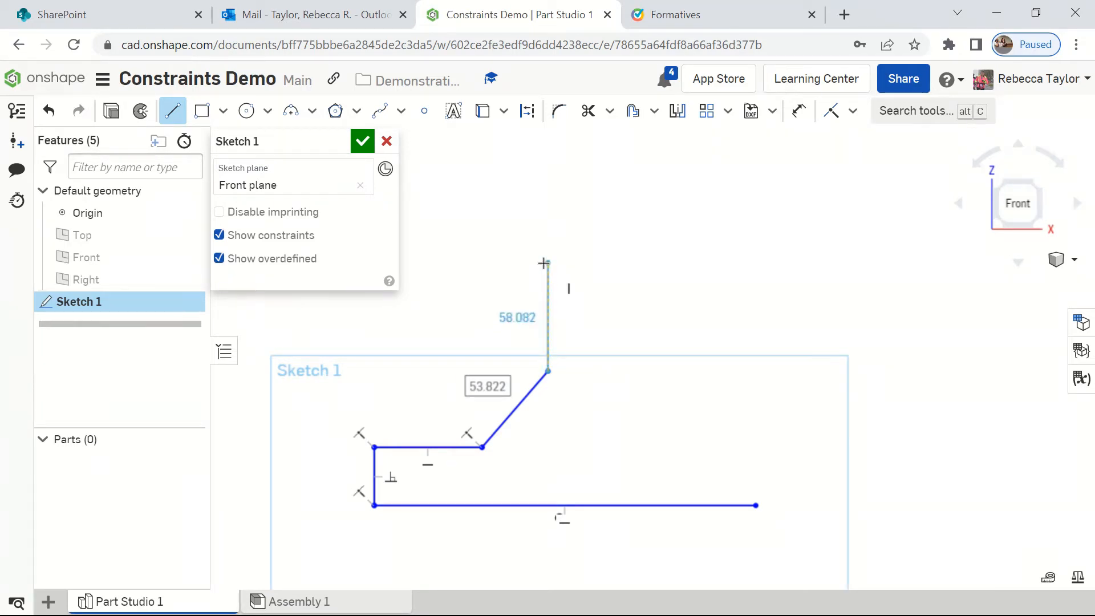
pyautogui.click(544, 264)
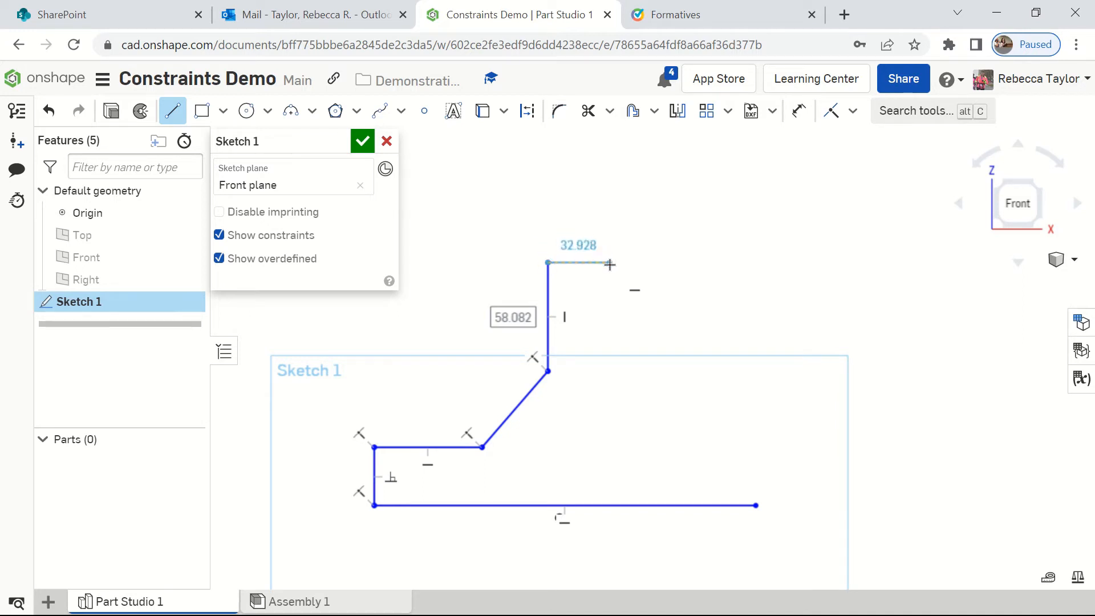
# Step: Close the profile with lines about 45 mm sloping up, 53 mm down, 56 mm sloping down, 44 mm across, 81 mm to the base's right end
pyautogui.click(622, 220)
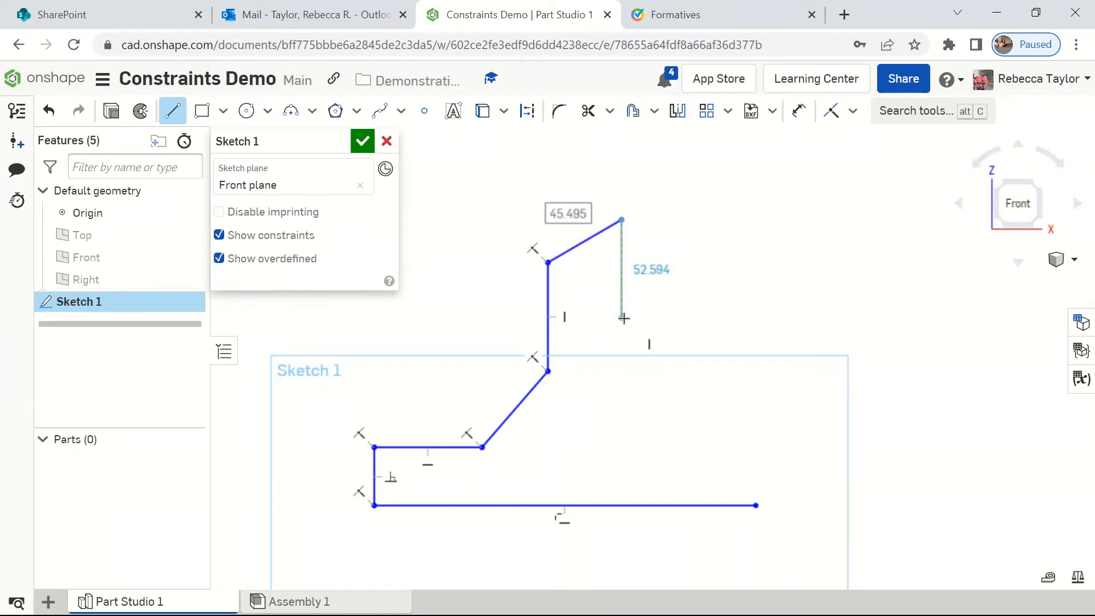
pyautogui.click(623, 317)
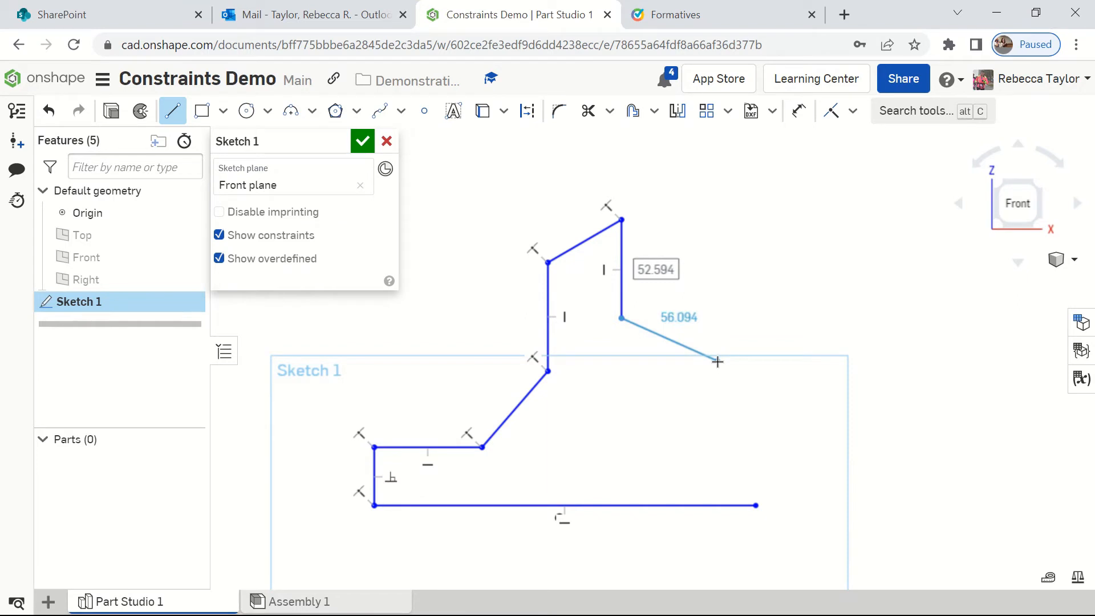
pyautogui.click(717, 361)
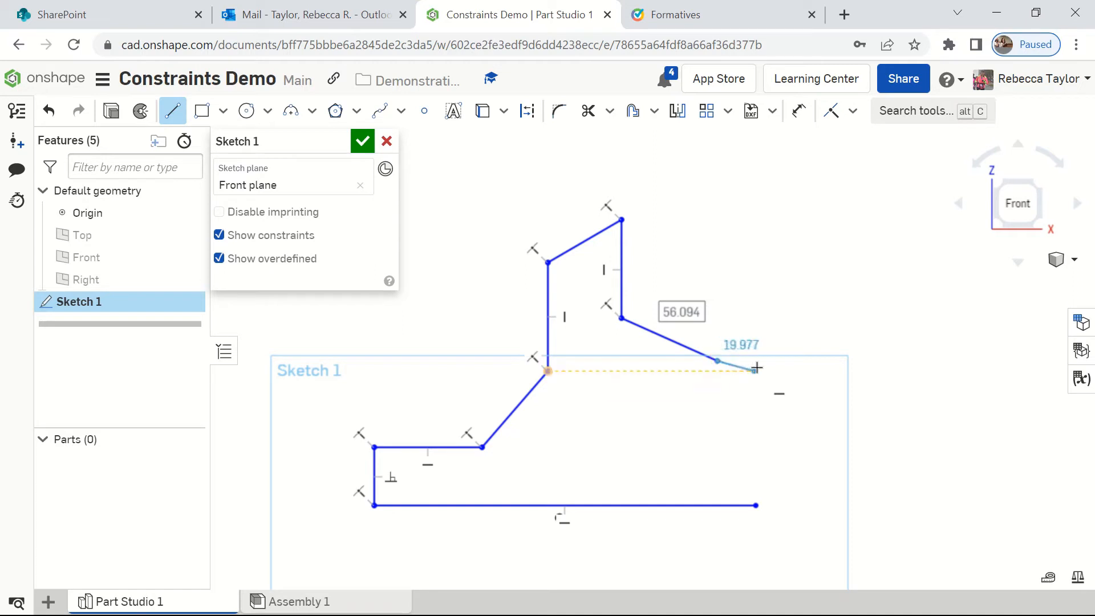
pyautogui.click(799, 362)
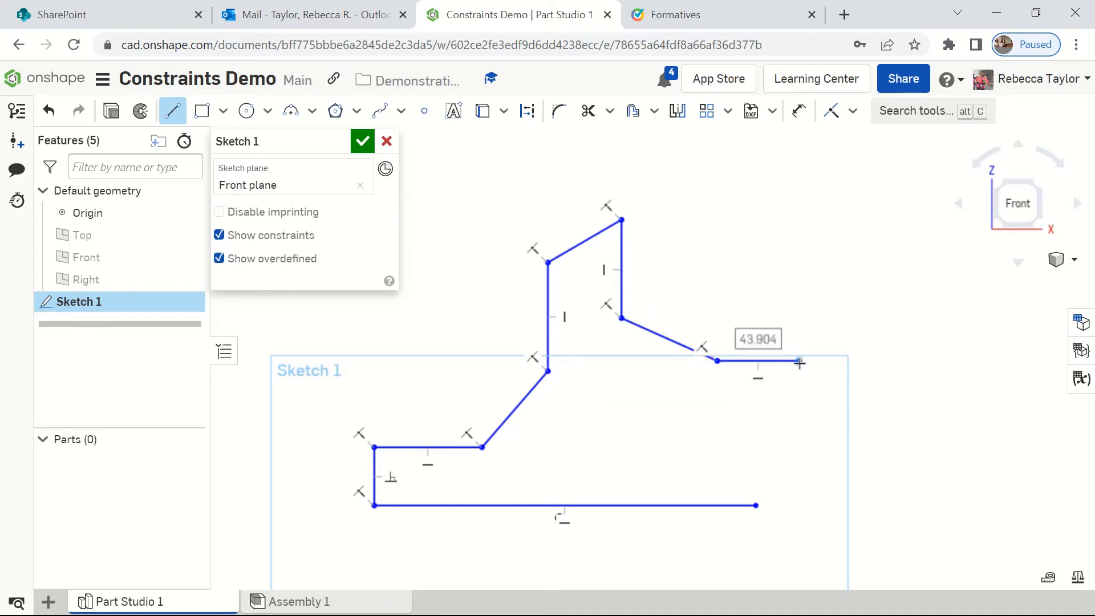
pyautogui.click(756, 504)
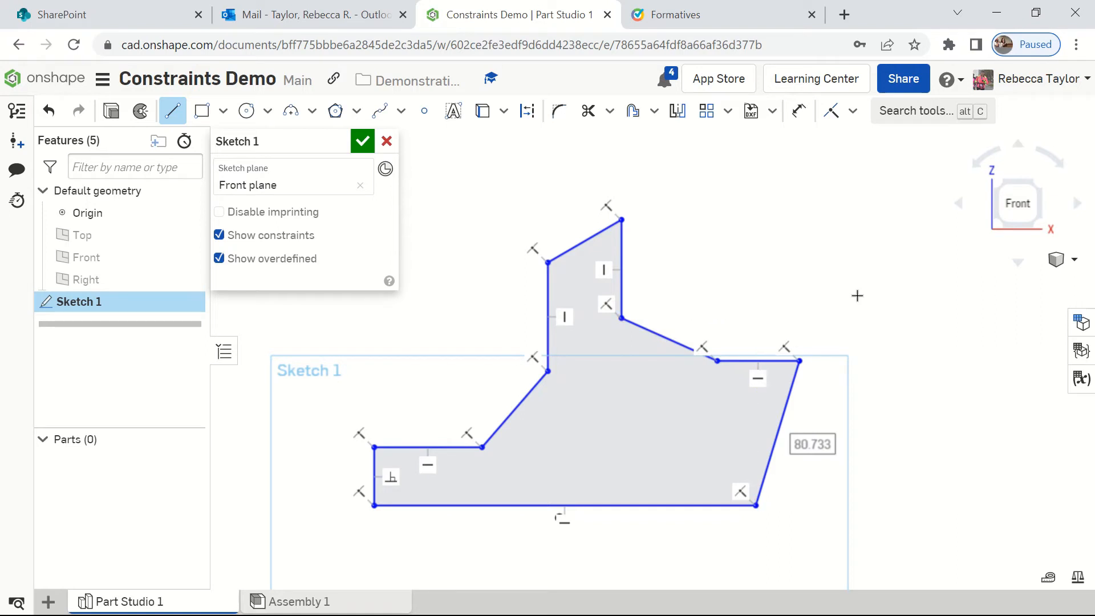
# Step: Apply a Perpendicular constraint between the profile's left sloped edge and the sloped edge on its right side
pyautogui.click(853, 112)
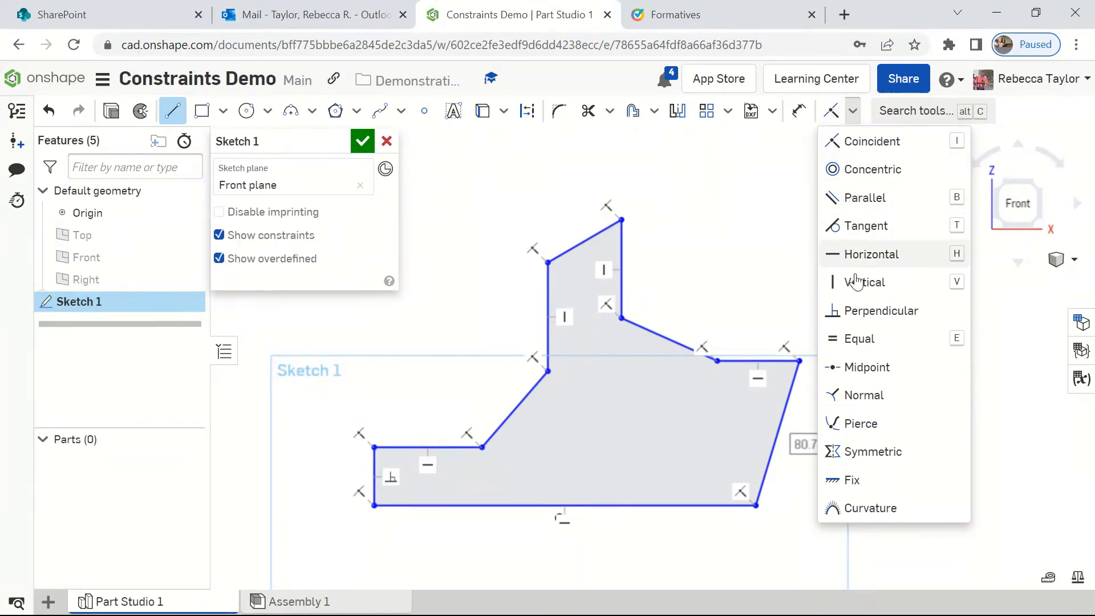
pyautogui.click(864, 312)
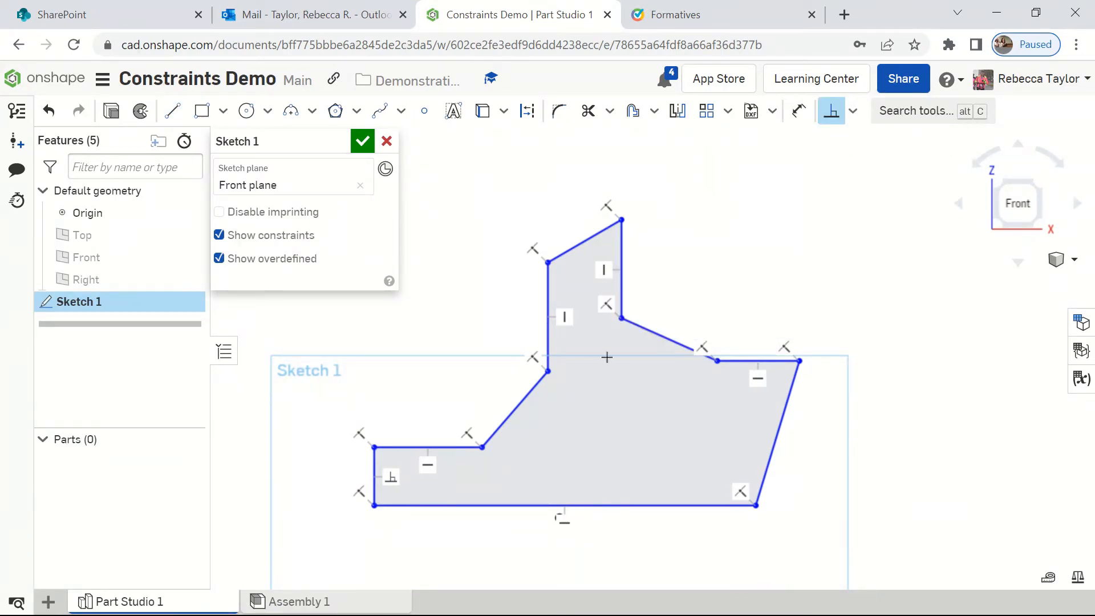
pyautogui.click(533, 392)
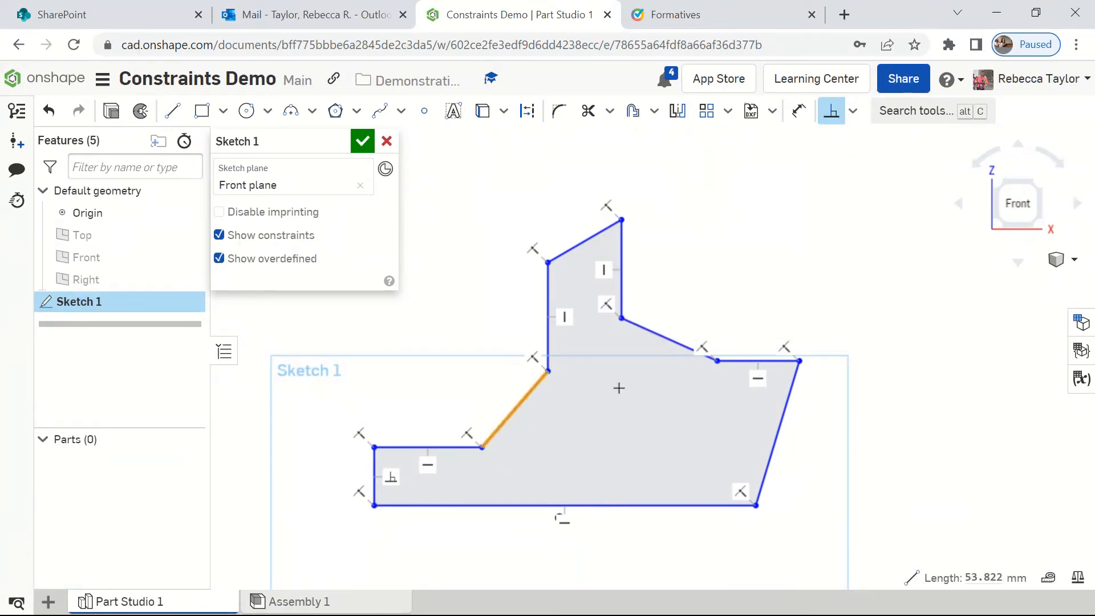
pyautogui.click(662, 338)
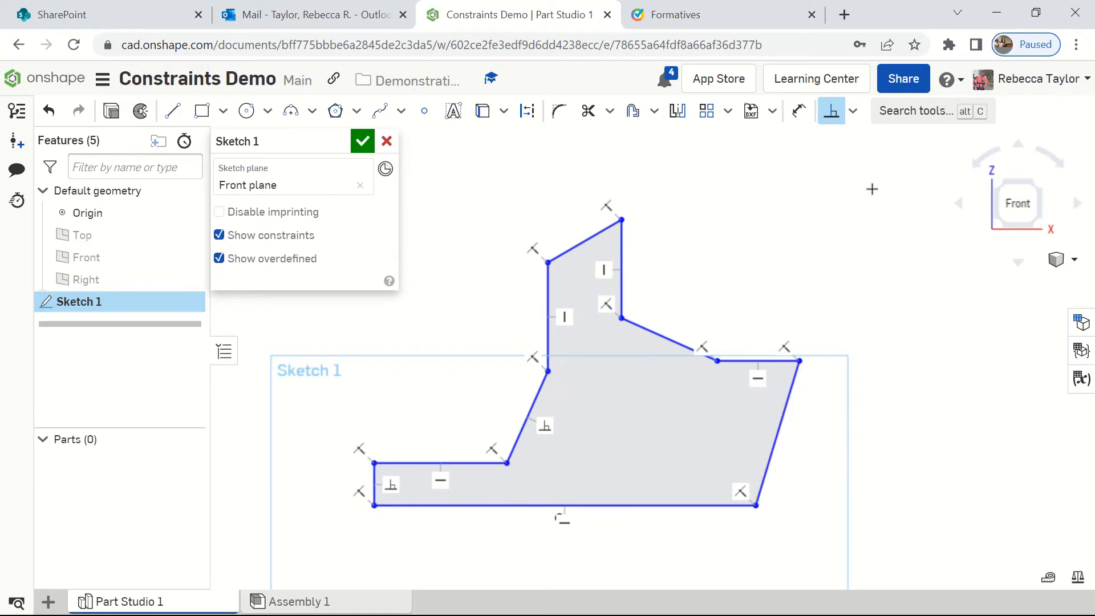
# Step: Apply Parallel constraints between the short left edge and the slanted right edge, and between the sloped top edge and the base line
pyautogui.click(856, 116)
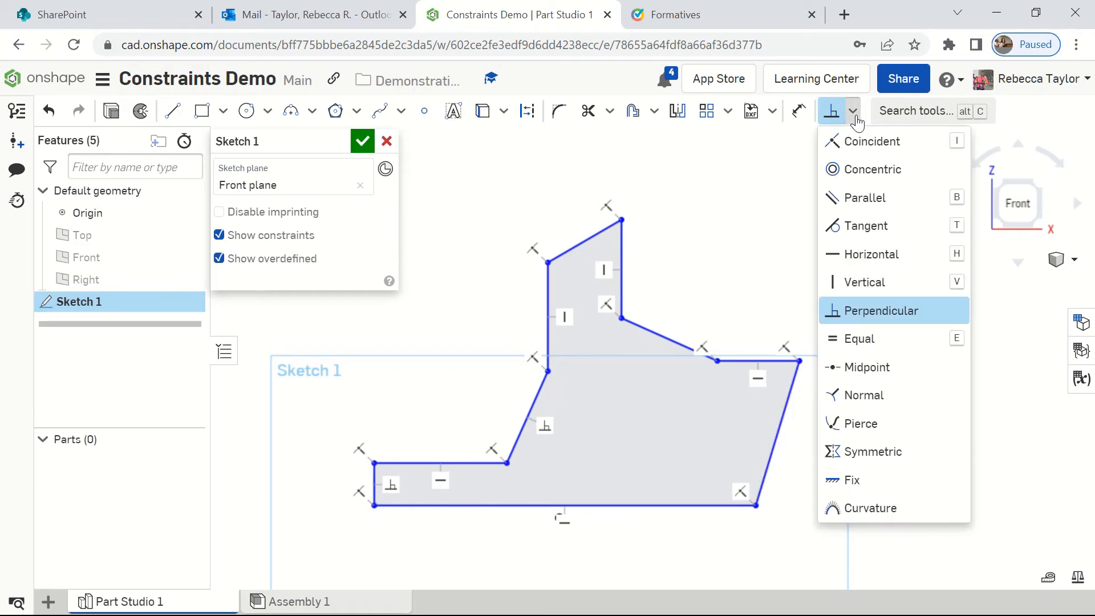
pyautogui.click(855, 200)
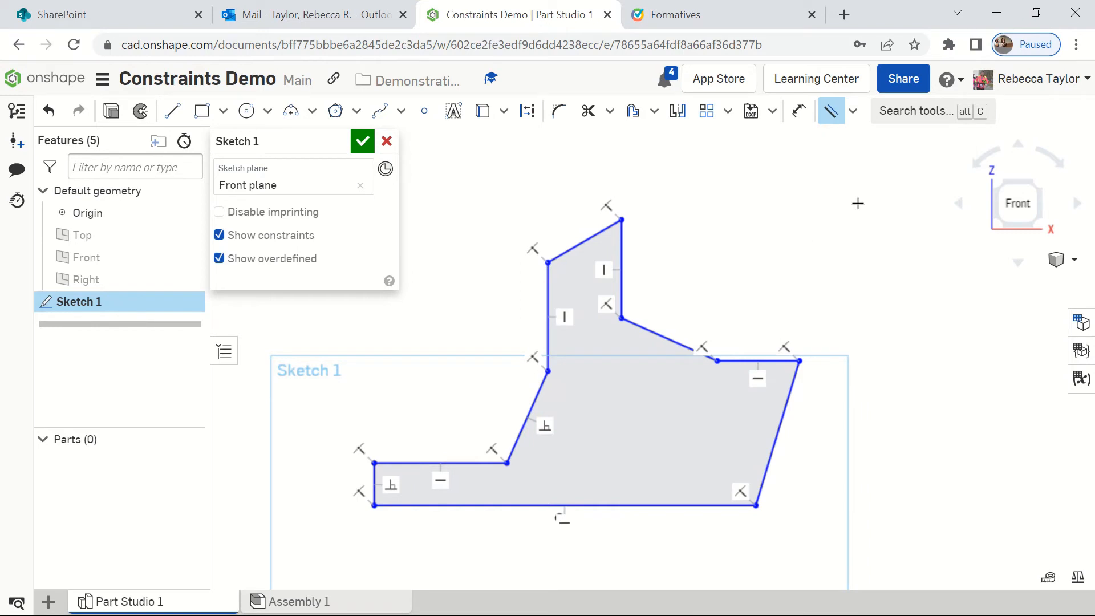
pyautogui.click(374, 484)
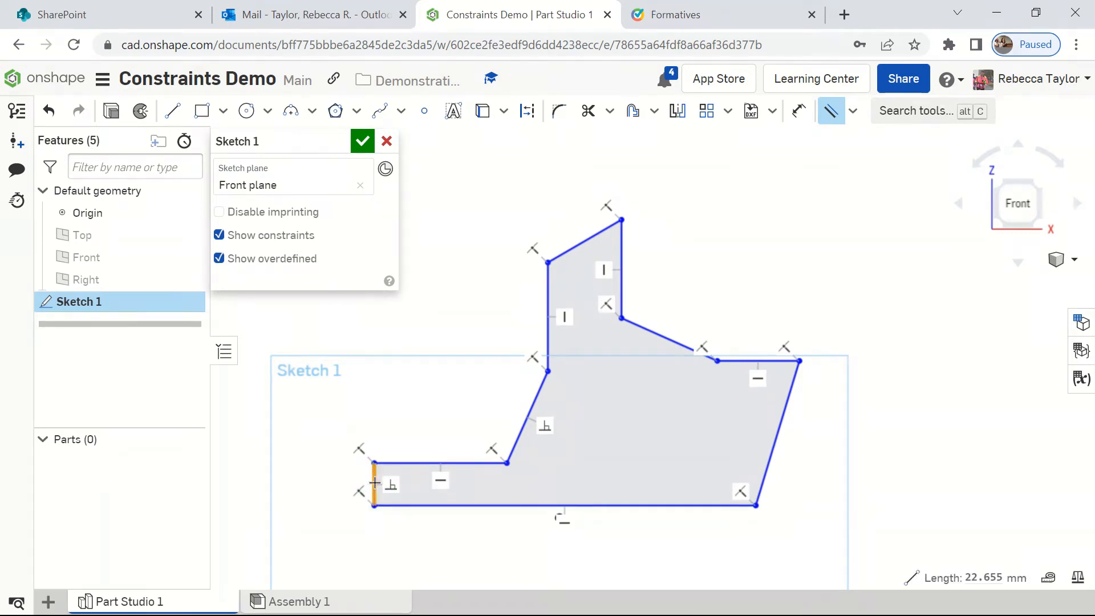
pyautogui.click(778, 429)
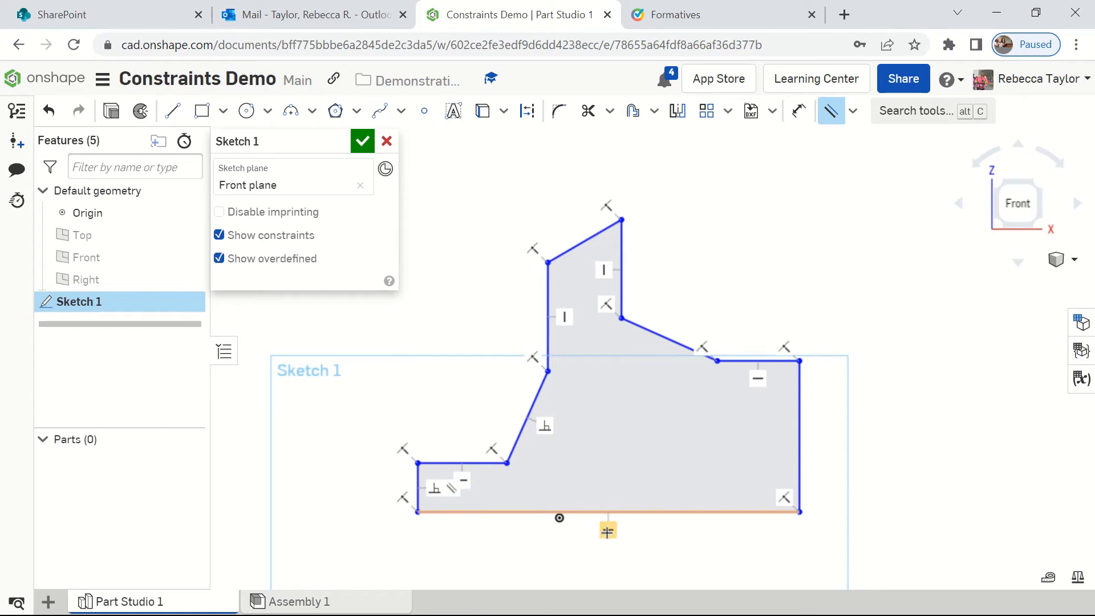
pyautogui.click(580, 244)
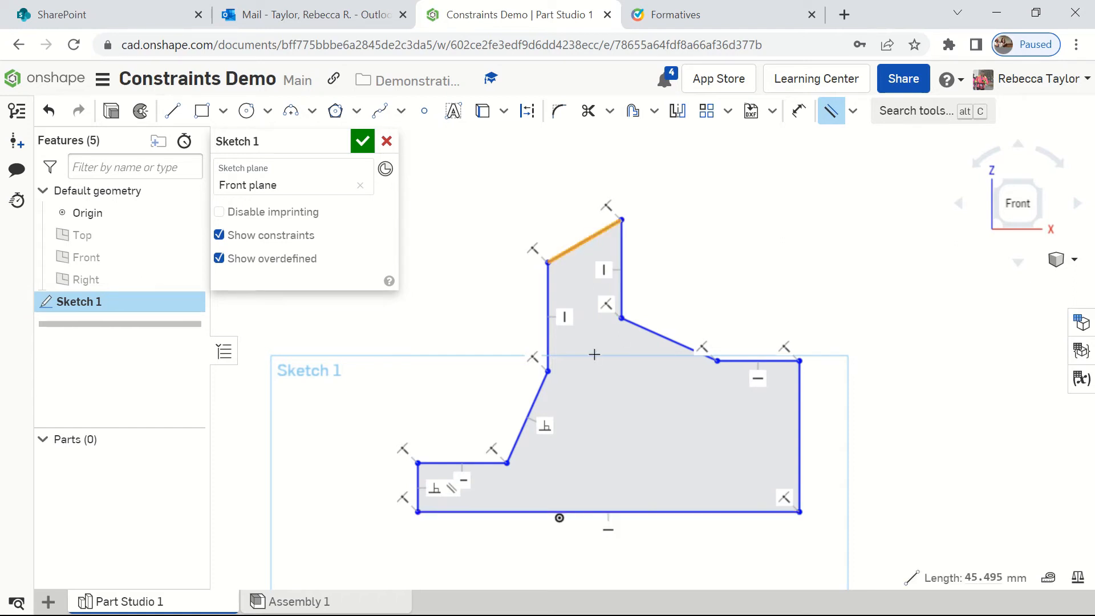
pyautogui.click(597, 512)
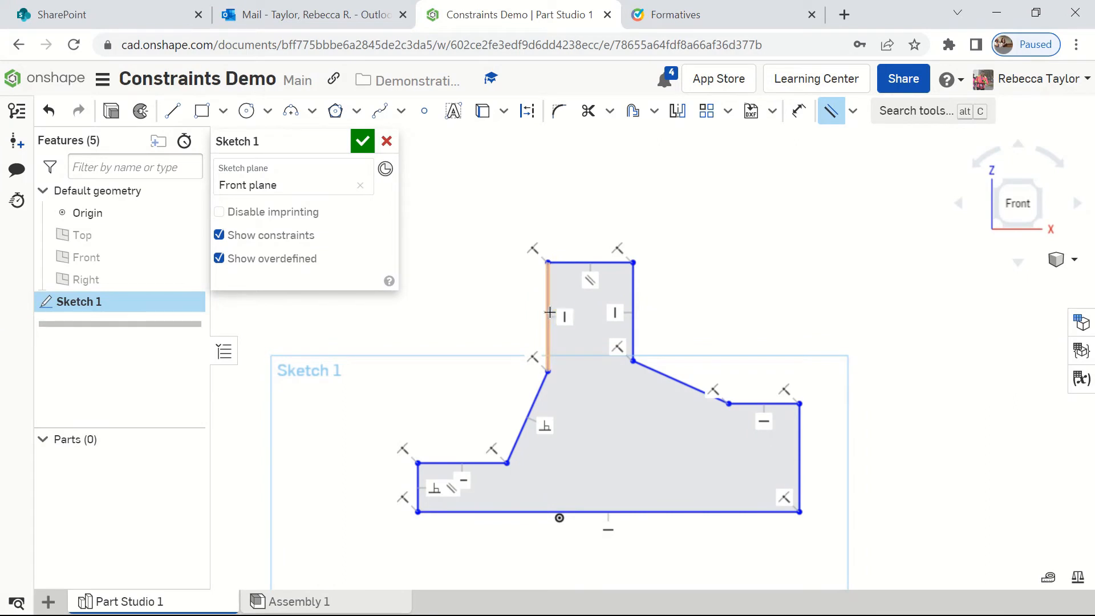
# Step: Try an Equal constraint on the upper column's two vertical edges, picking the left edge first, and undo it
pyautogui.click(852, 110)
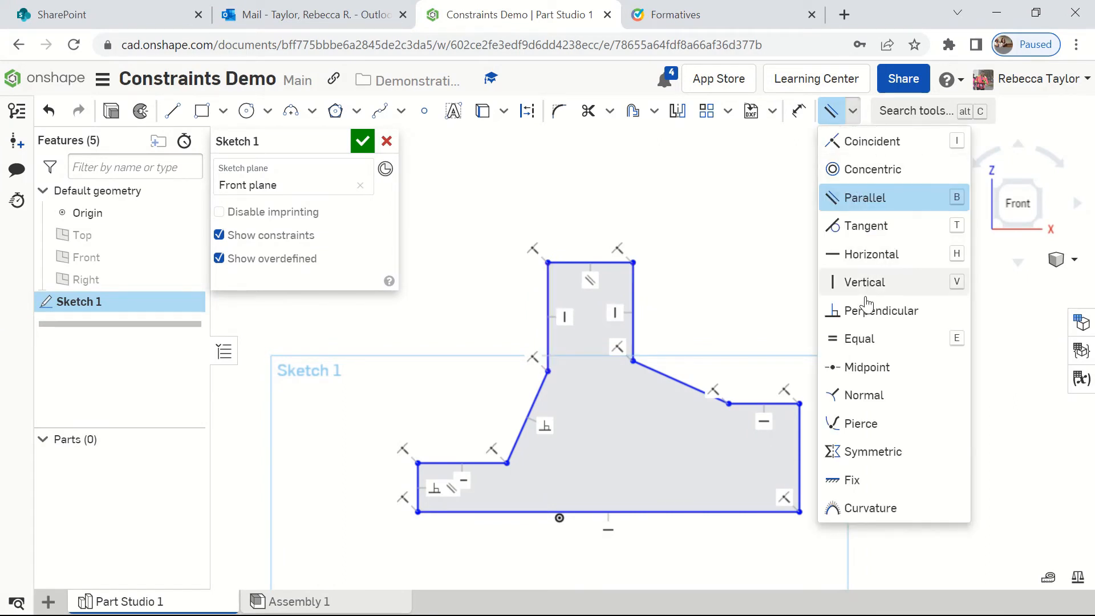
pyautogui.click(859, 340)
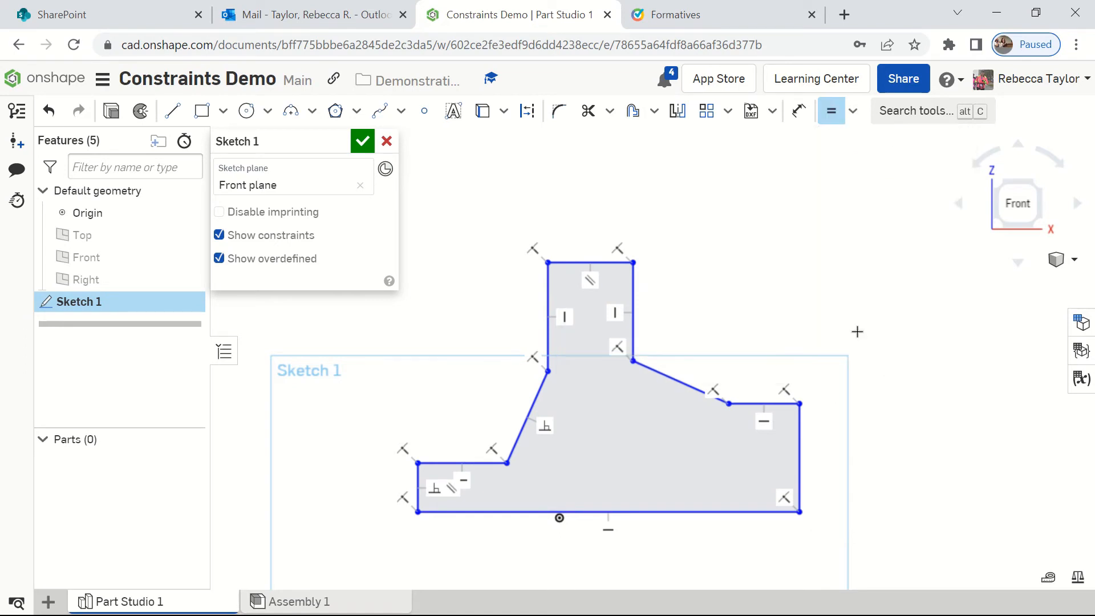
pyautogui.click(548, 308)
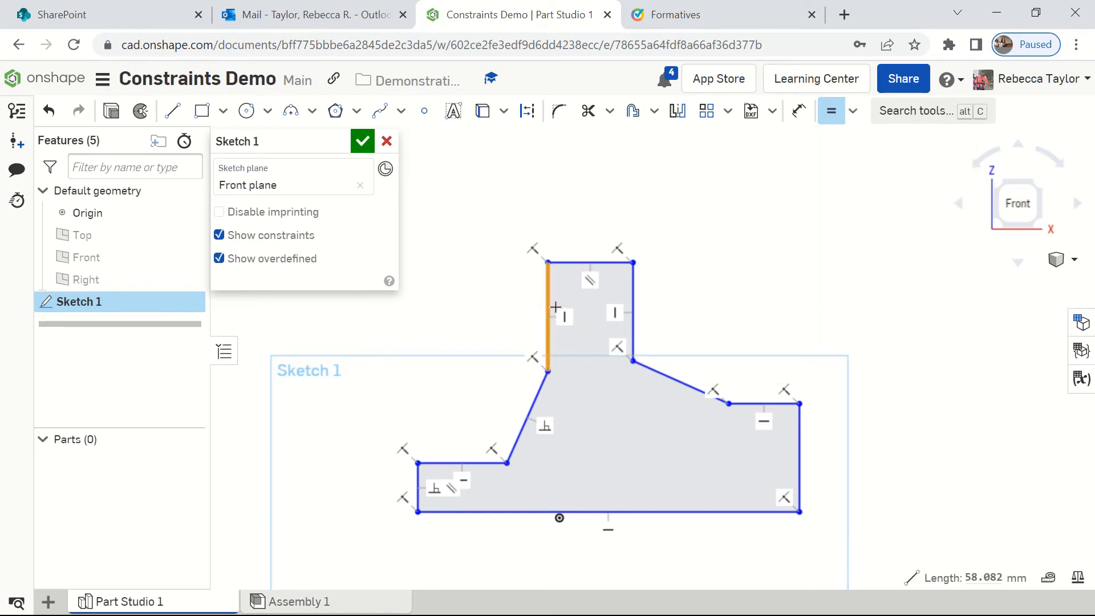
pyautogui.click(634, 313)
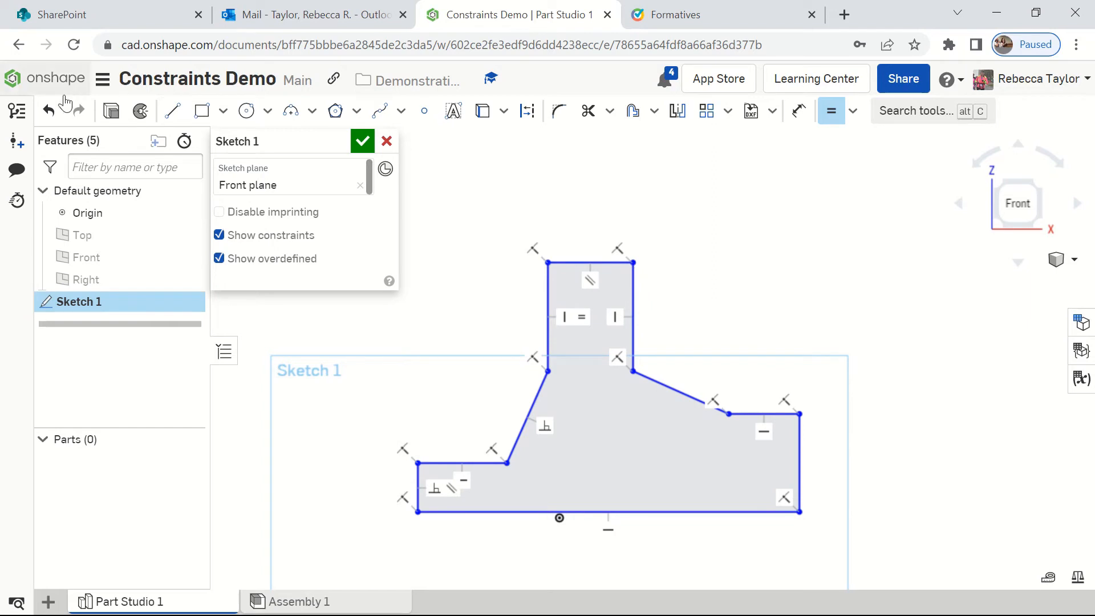
pyautogui.click(48, 115)
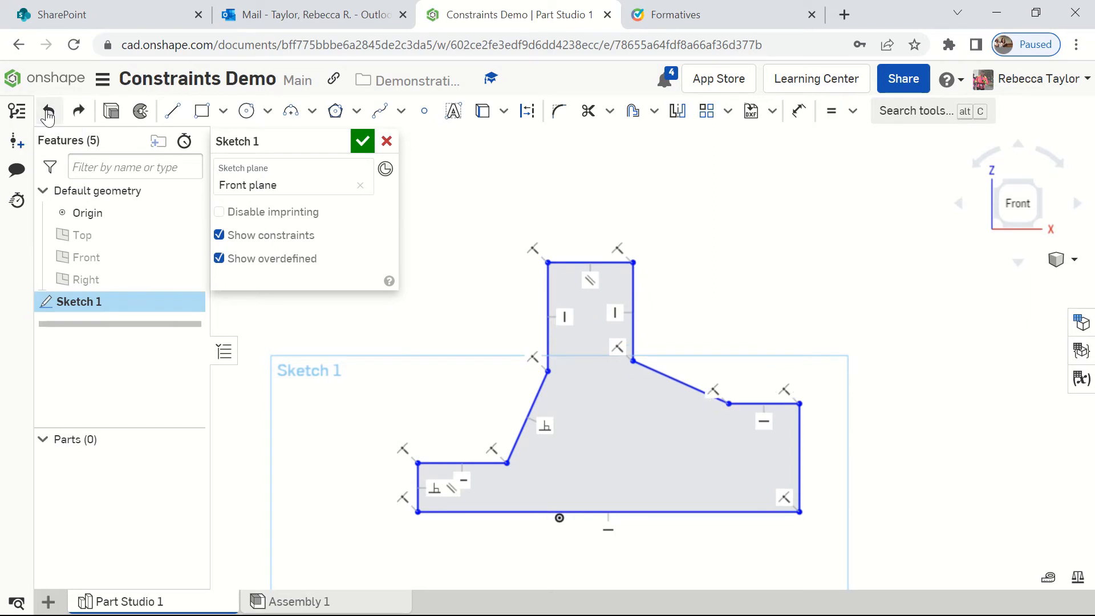
# Step: Make the upper column's vertical edges equal in length, picking the right edge first, and move the top edge to reshape the column
pyautogui.click(833, 118)
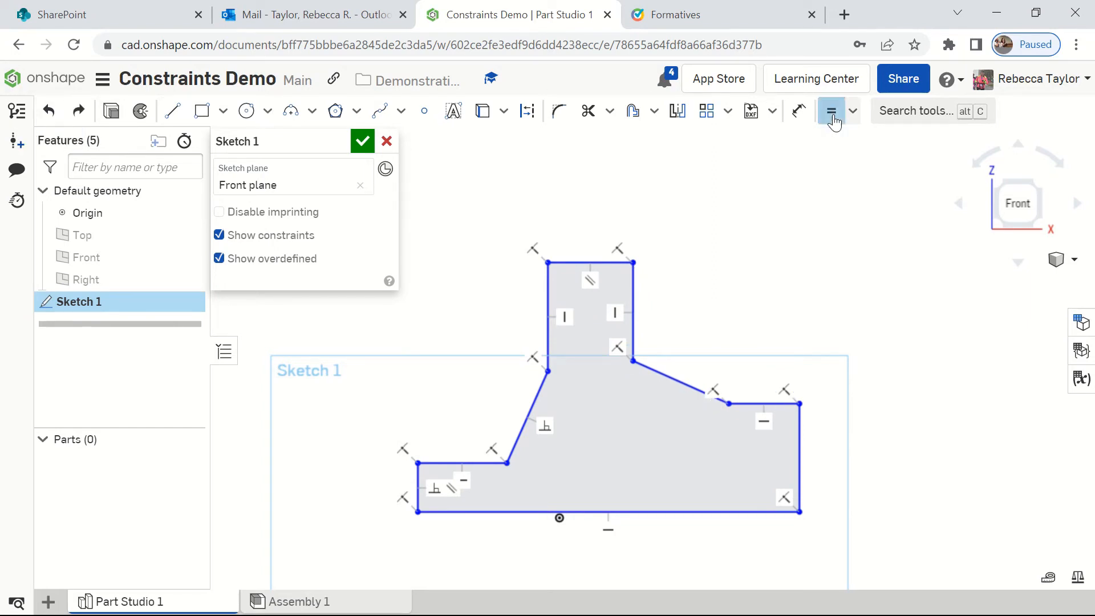
pyautogui.click(633, 292)
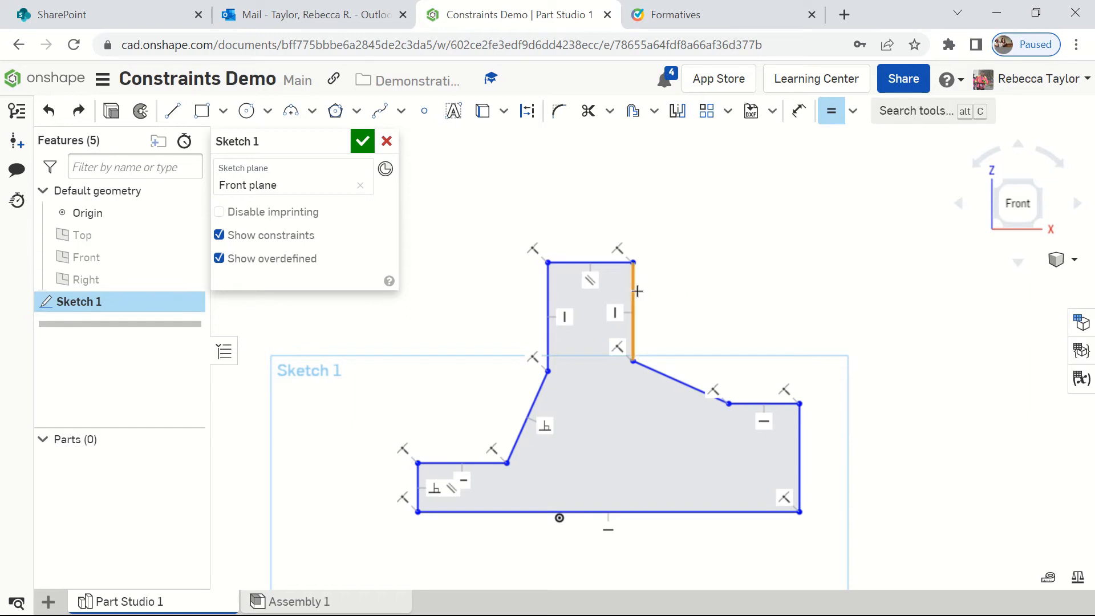
pyautogui.click(548, 296)
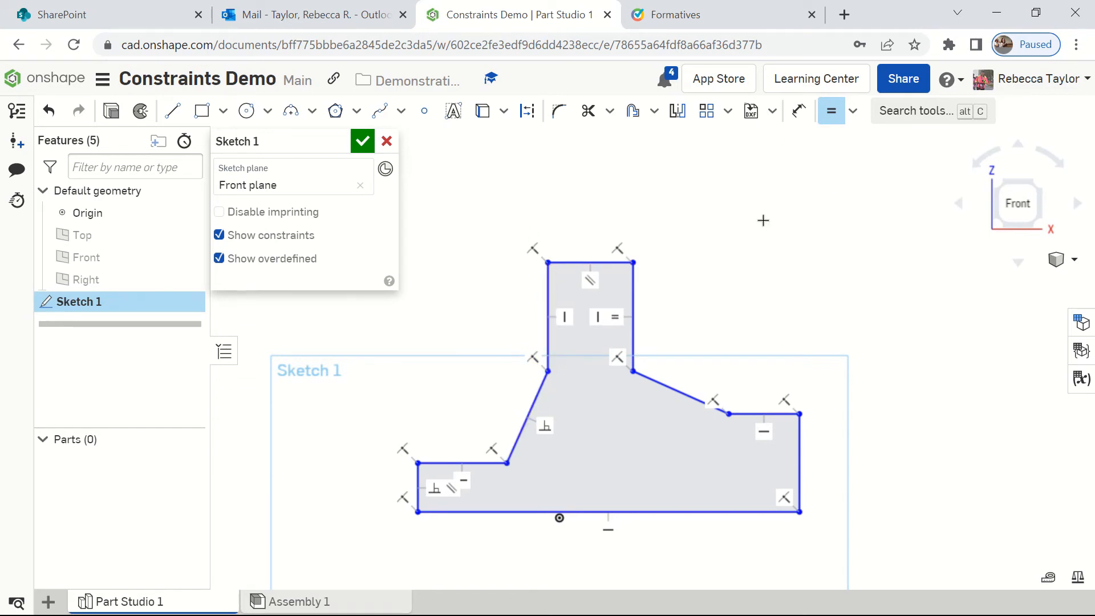
pyautogui.press('Escape')
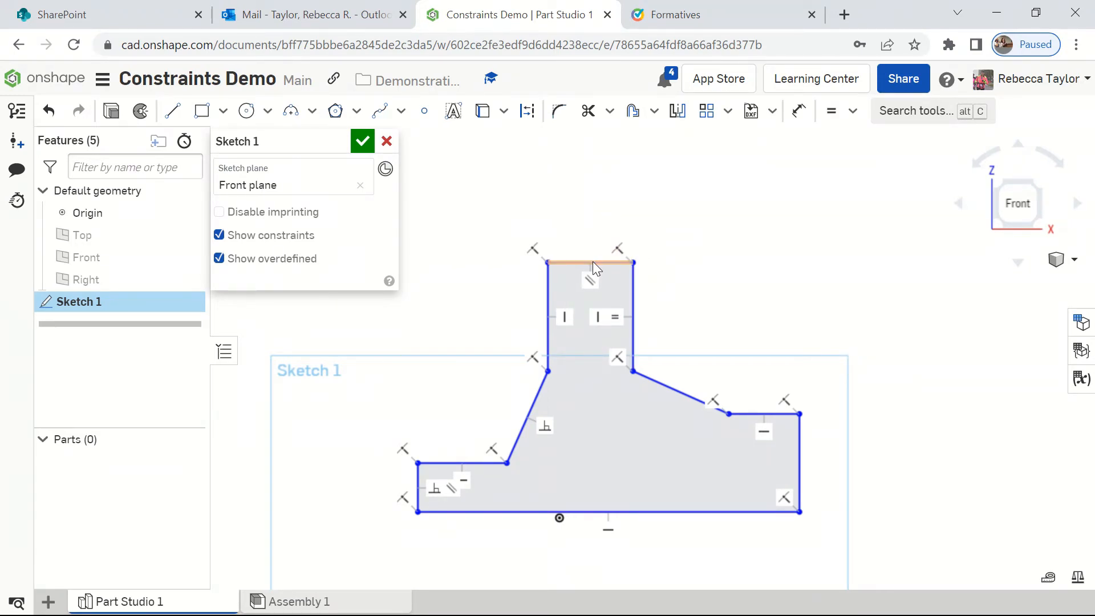
pyautogui.moveTo(594, 261)
pyautogui.mouseDown()
pyautogui.moveTo(606, 165)
pyautogui.moveTo(590, 285)
pyautogui.moveTo(601, 217)
pyautogui.moveTo(604, 293)
pyautogui.moveTo(603, 250)
pyautogui.moveTo(702, 215)
pyautogui.moveTo(627, 263)
pyautogui.mouseUp()
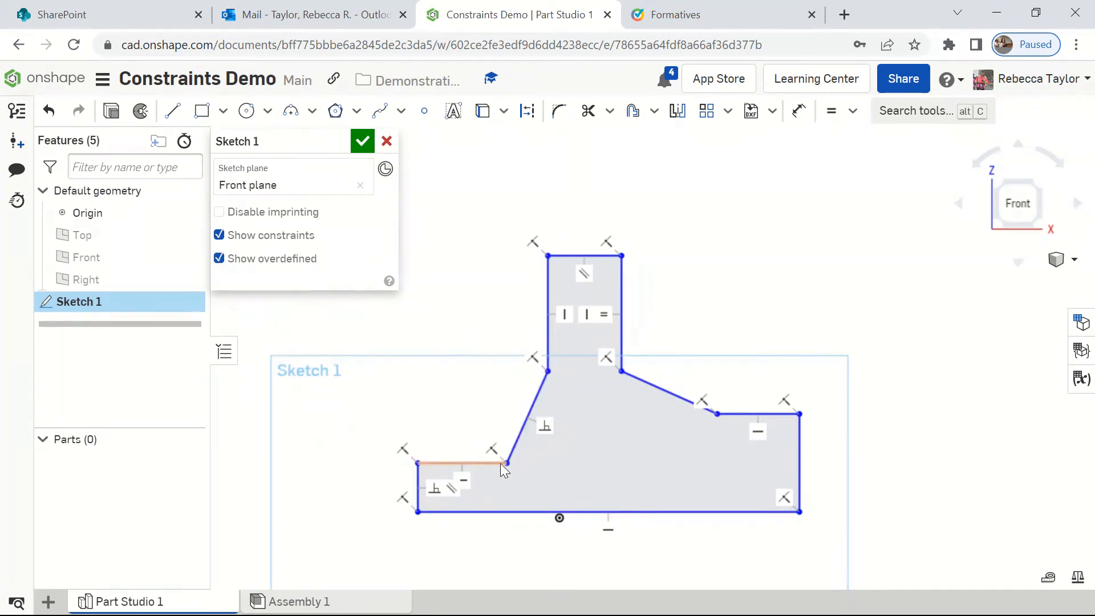
# Step: Apply a Horizontal constraint between the inner corner points of the left and right shoulder edges
pyautogui.click(854, 114)
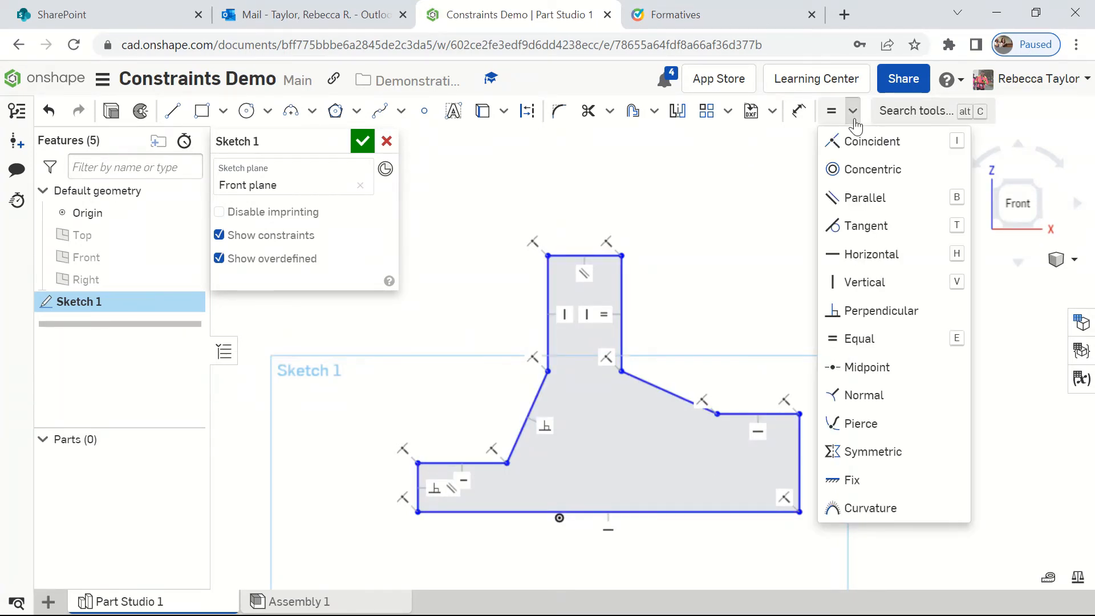
pyautogui.click(858, 258)
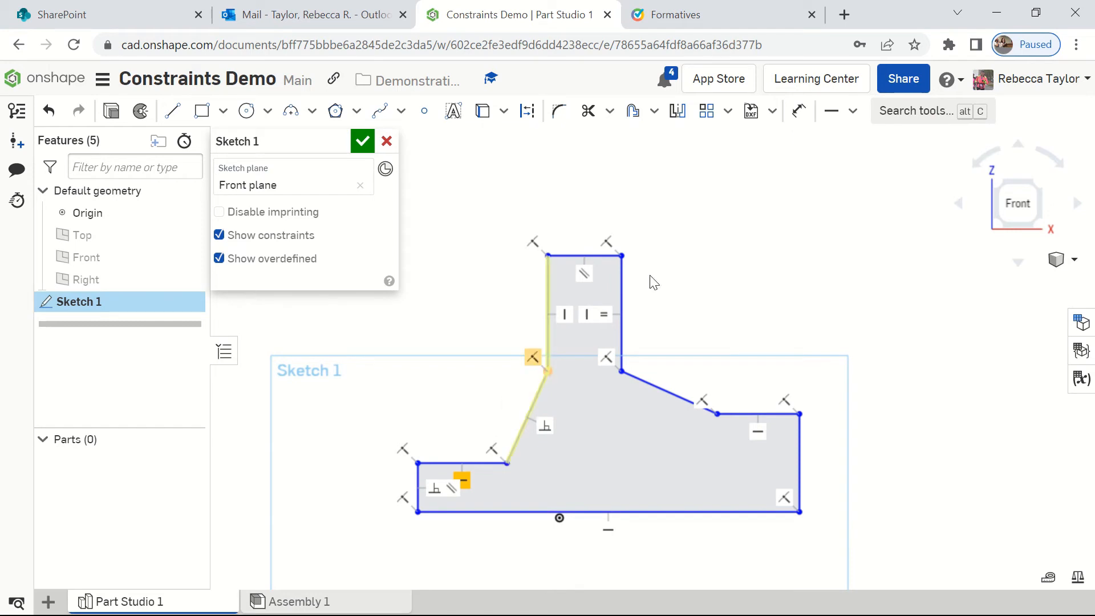
pyautogui.click(507, 464)
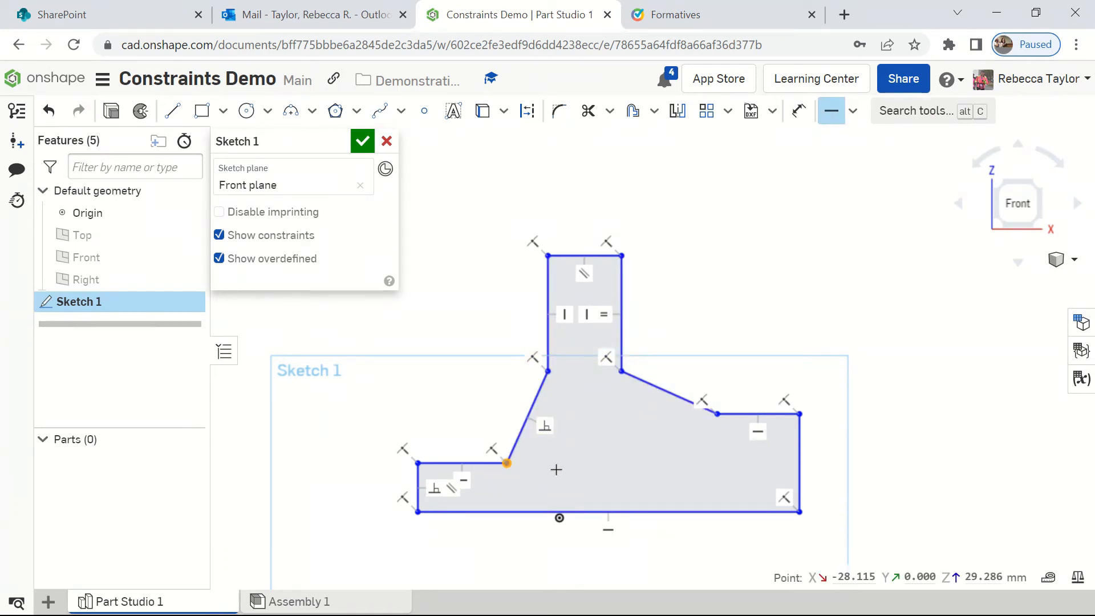
pyautogui.click(717, 417)
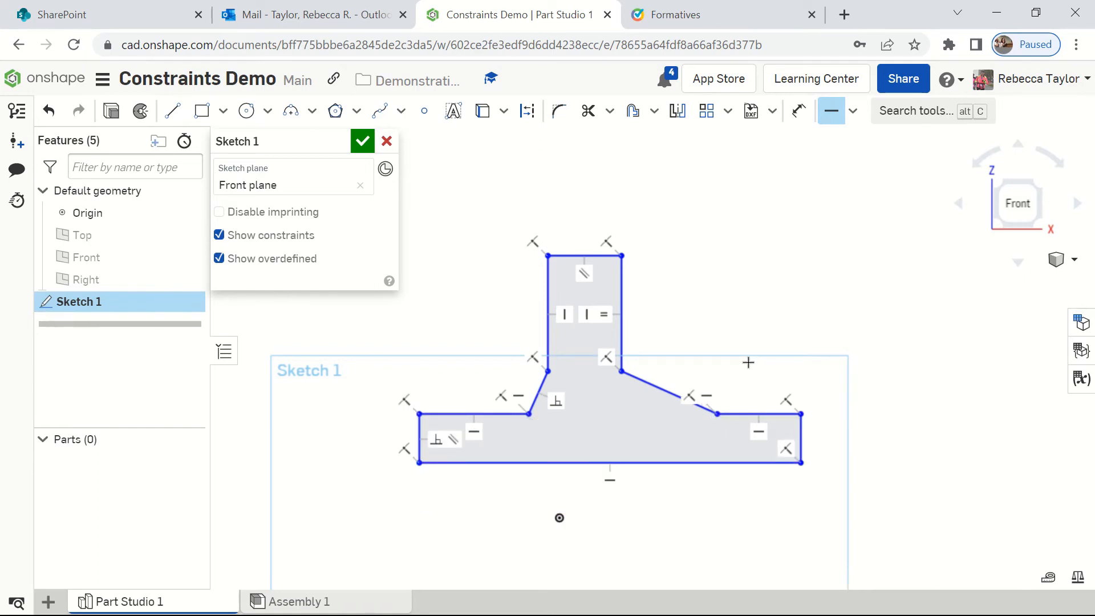
pyautogui.press('Escape')
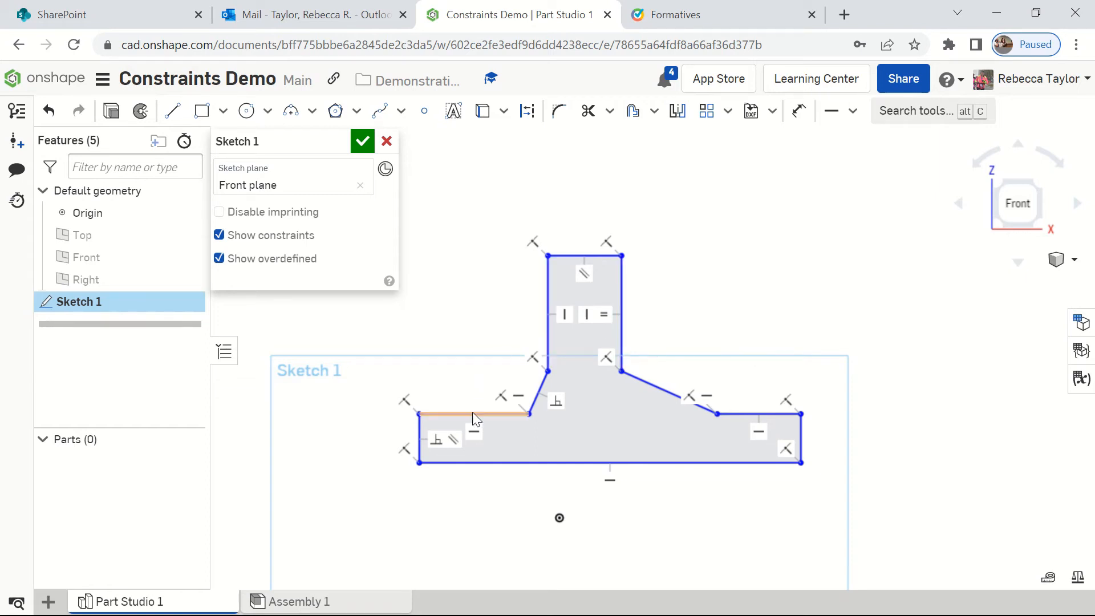
# Step: Move the linked horizontal shoulder edges up and down to test their alignment, ending with them closer to the base line
pyautogui.moveTo(471, 411)
pyautogui.mouseDown()
pyautogui.moveTo(472, 398)
pyautogui.moveTo(474, 430)
pyautogui.moveTo(473, 398)
pyautogui.moveTo(473, 421)
pyautogui.moveTo(473, 408)
pyautogui.mouseUp()
pyautogui.moveTo(740, 407)
pyautogui.mouseDown()
pyautogui.moveTo(740, 397)
pyautogui.moveTo(736, 421)
pyautogui.mouseUp()
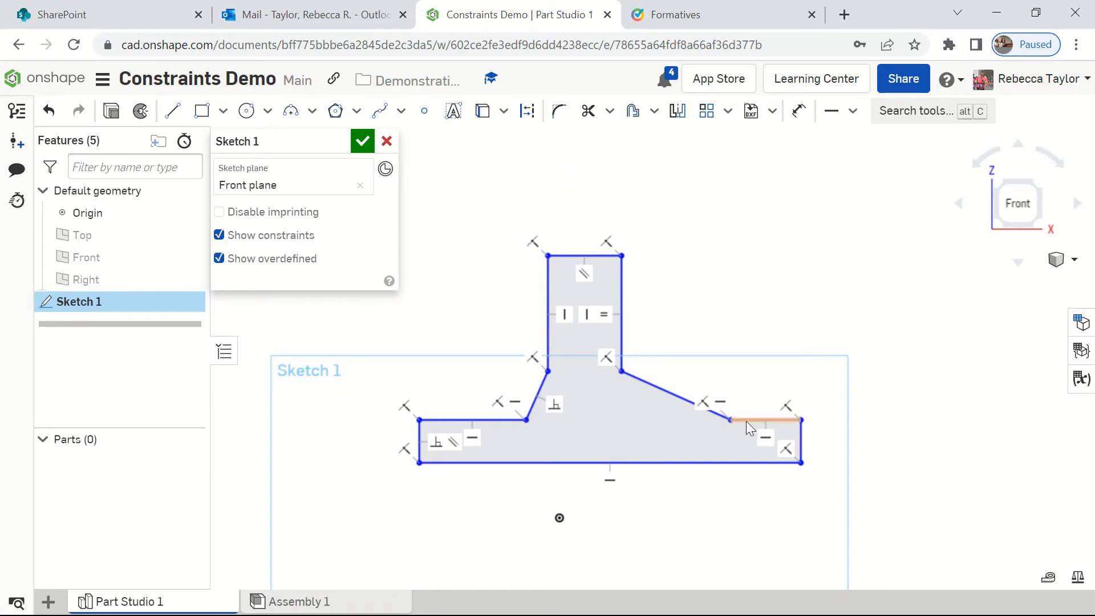
pyautogui.moveTo(746, 421); pyautogui.dragTo(748, 405)
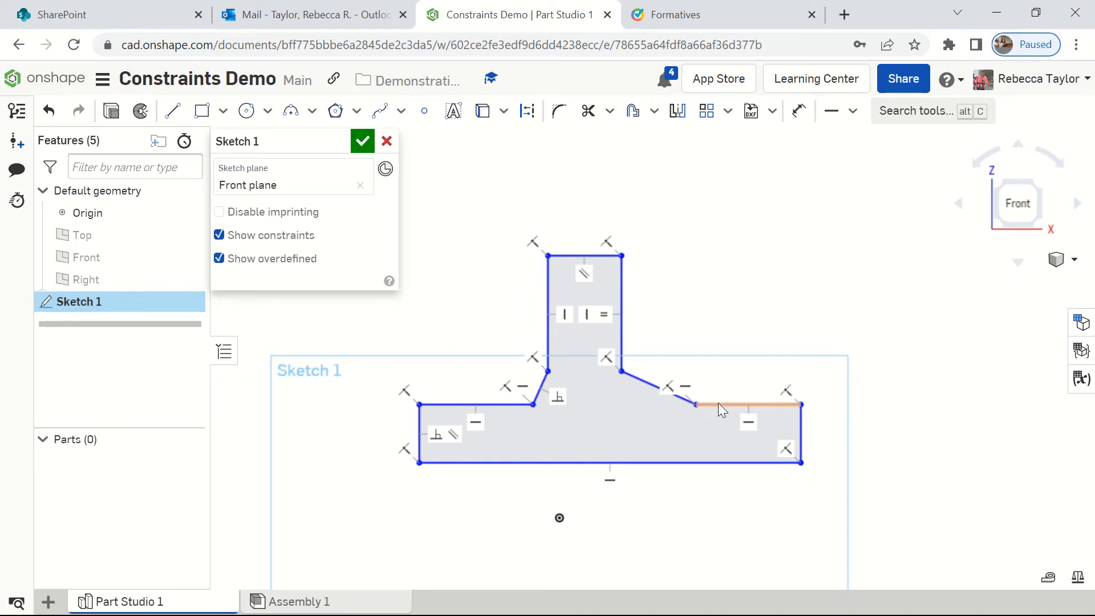
pyautogui.moveTo(717, 402)
pyautogui.mouseDown()
pyautogui.moveTo(723, 430)
pyautogui.moveTo(716, 421)
pyautogui.mouseUp()
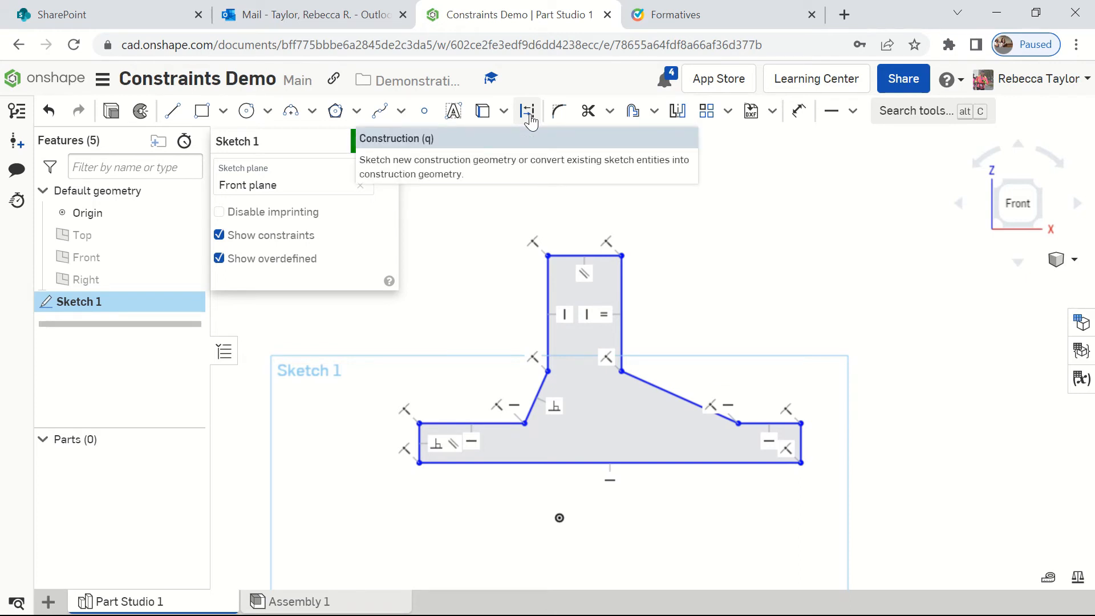
# Step: Draw a construction line about 112 mm long from the top edge's midpoint to the base line's midpoint
pyautogui.click(173, 112)
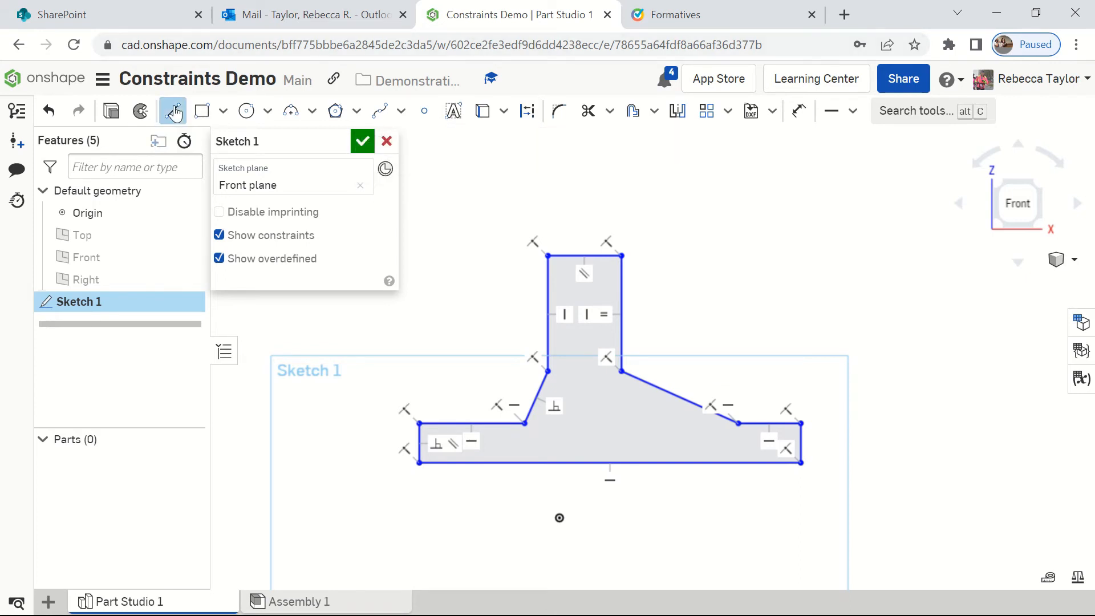
pyautogui.click(528, 112)
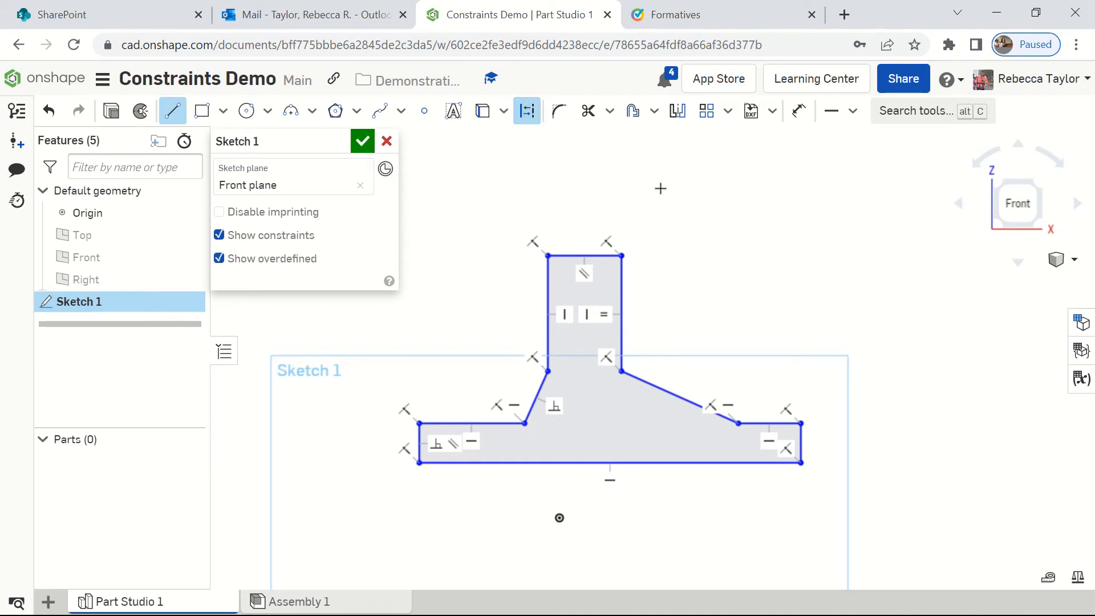
pyautogui.click(585, 256)
pyautogui.scroll(2, 581, 305)
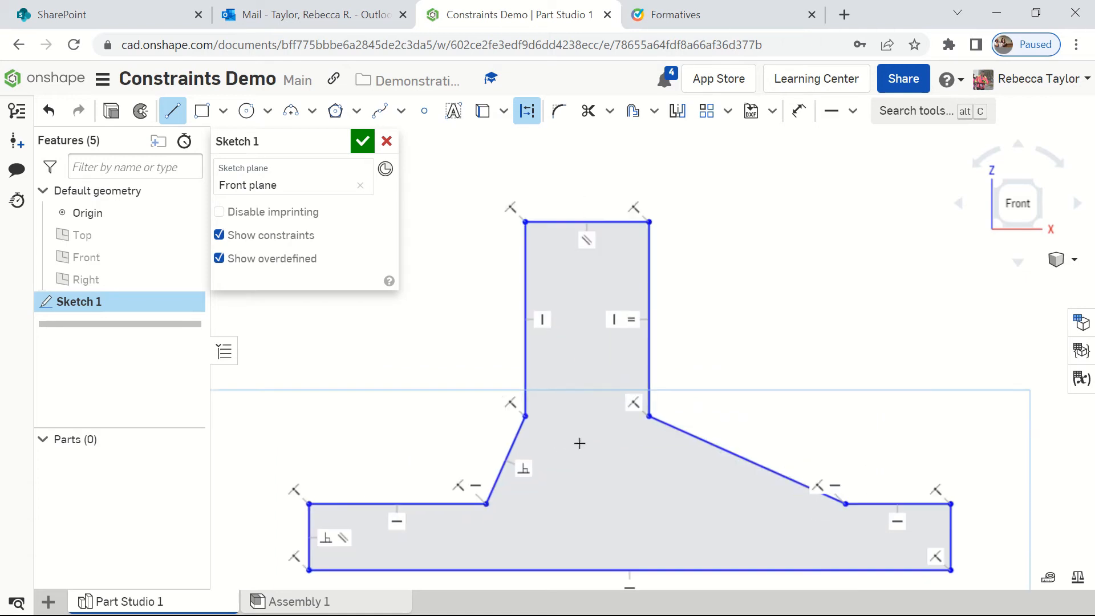
pyautogui.scroll(-1, 587, 428)
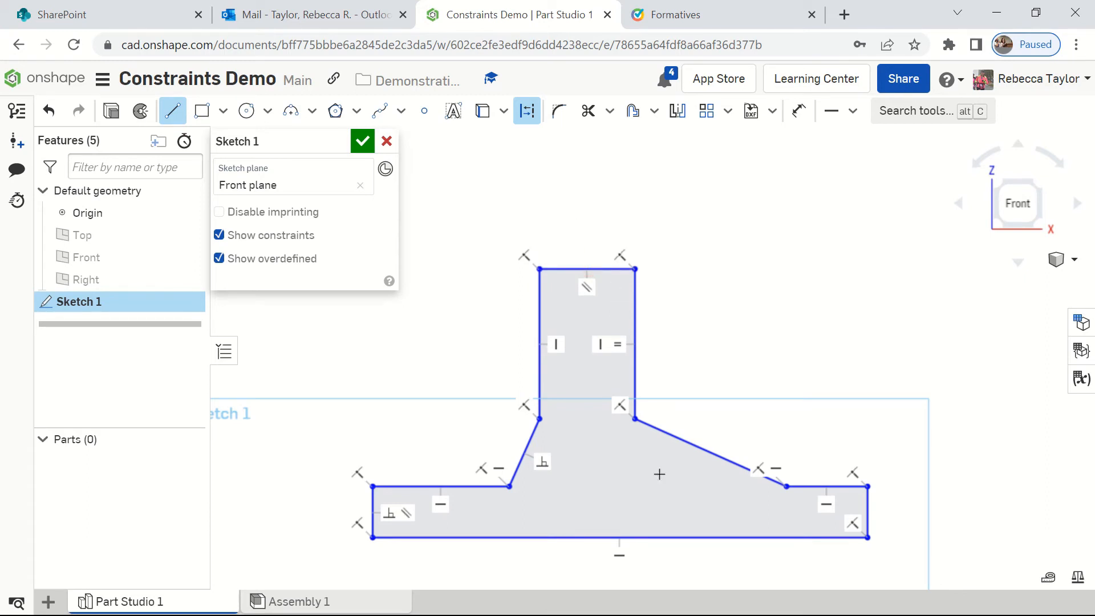
pyautogui.click(617, 537)
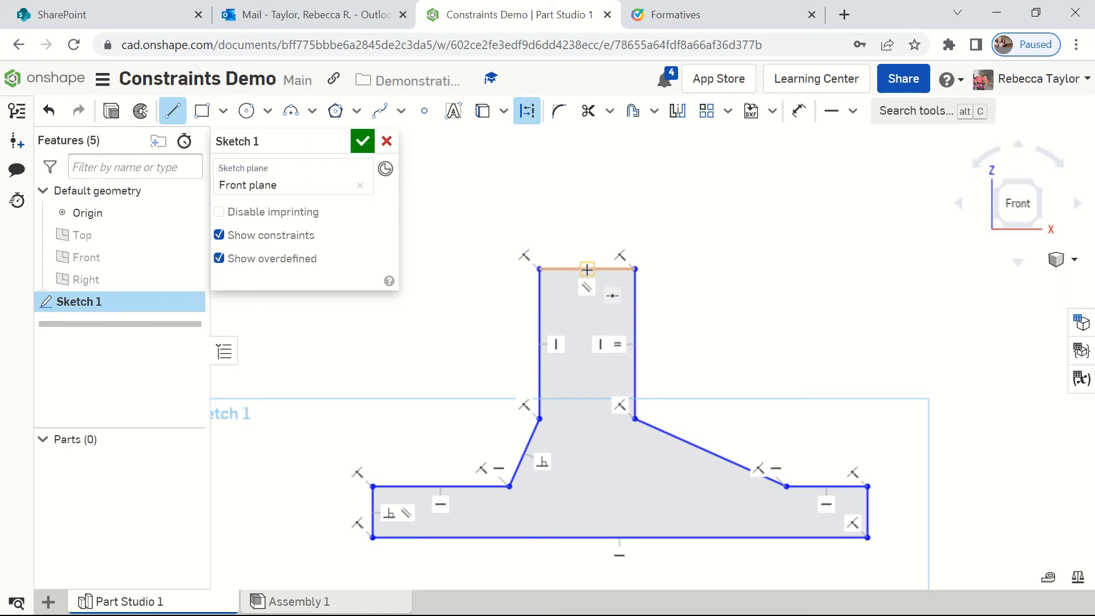
pyautogui.click(587, 268)
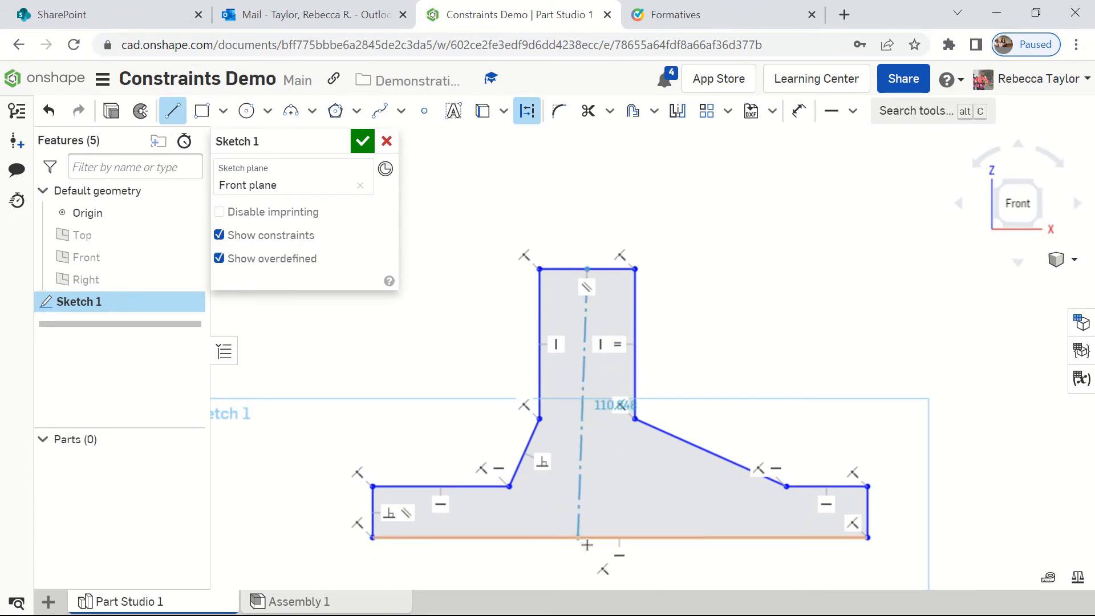
pyautogui.click(621, 538)
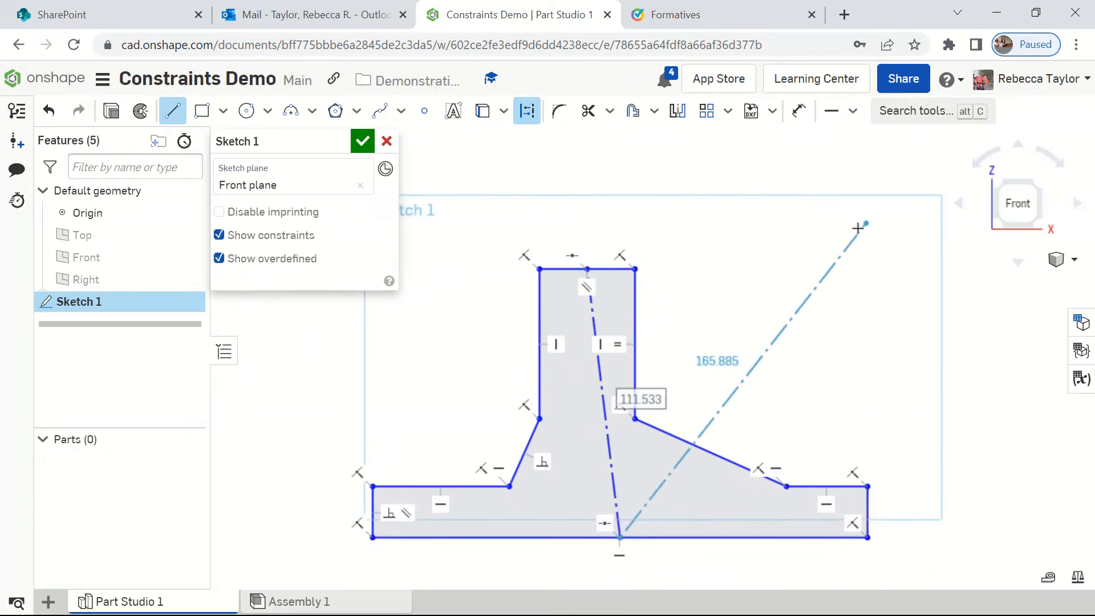
pyautogui.press('Escape')
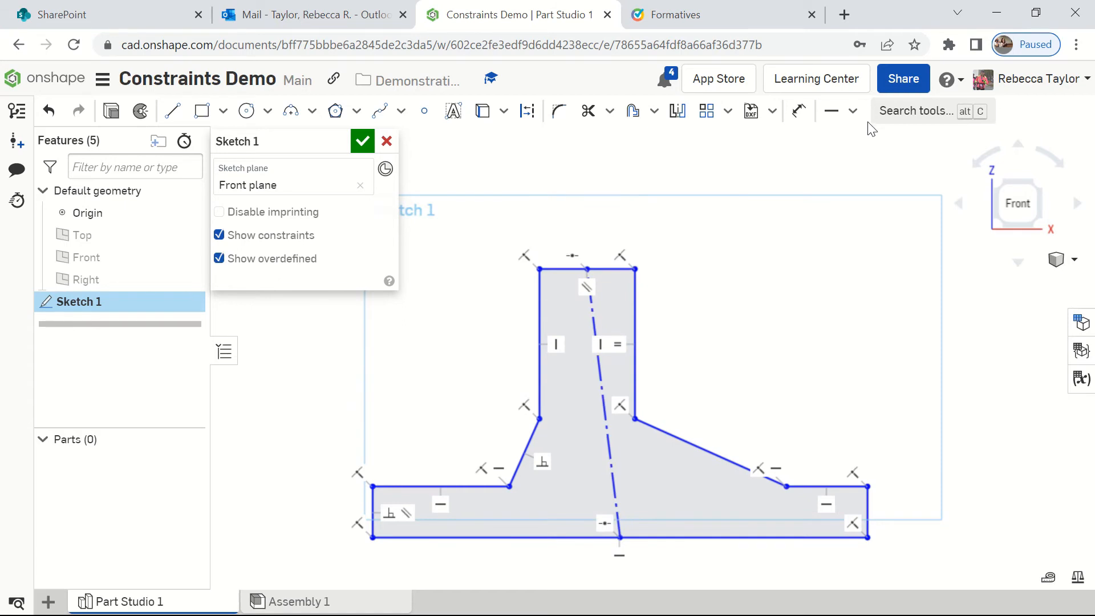
pyautogui.click(853, 115)
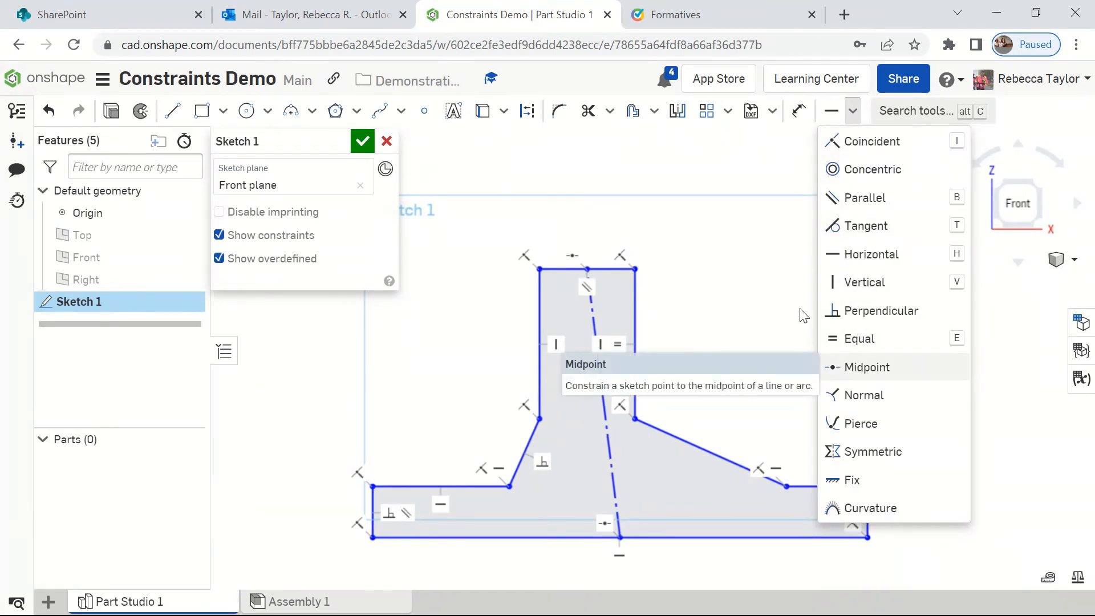
pyautogui.click(678, 236)
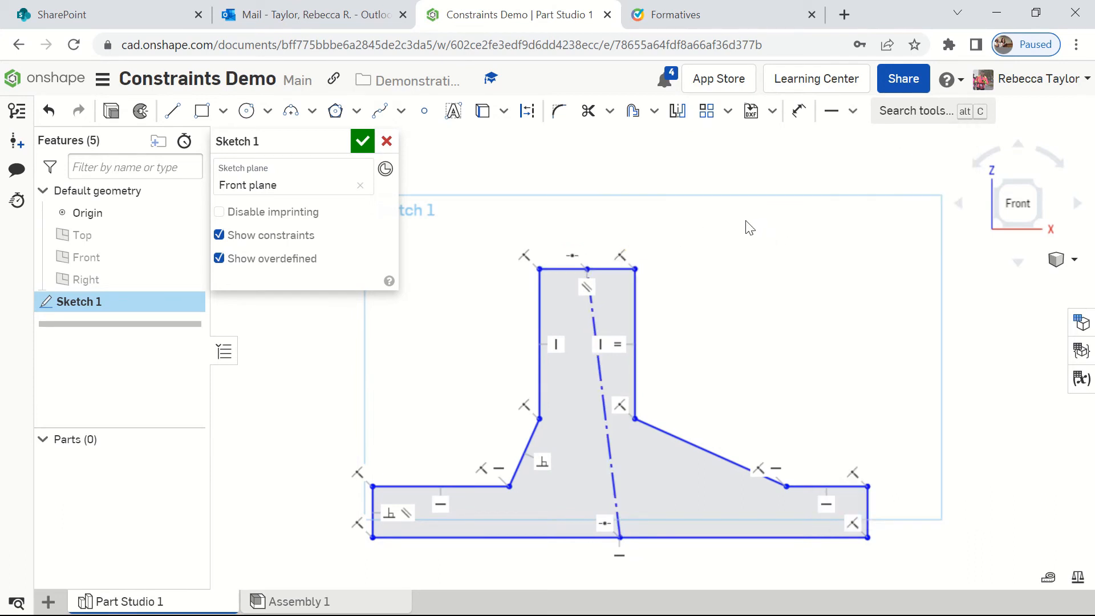
pyautogui.moveTo(666, 2)
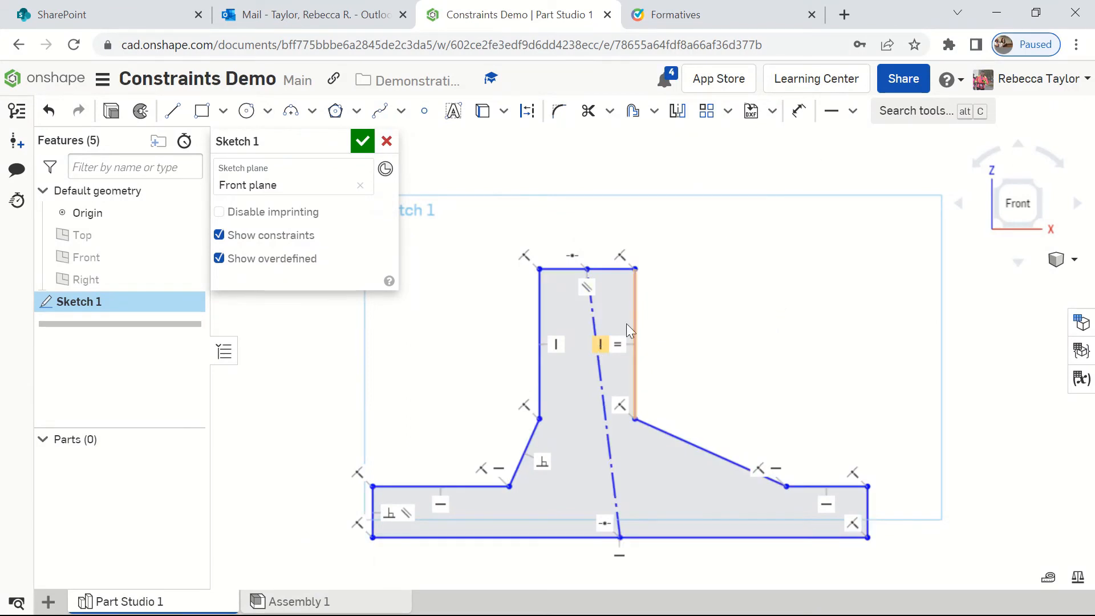
# Step: Apply a Vertical constraint to the slanted construction centerline between the top edge and the base line
pyautogui.click(854, 112)
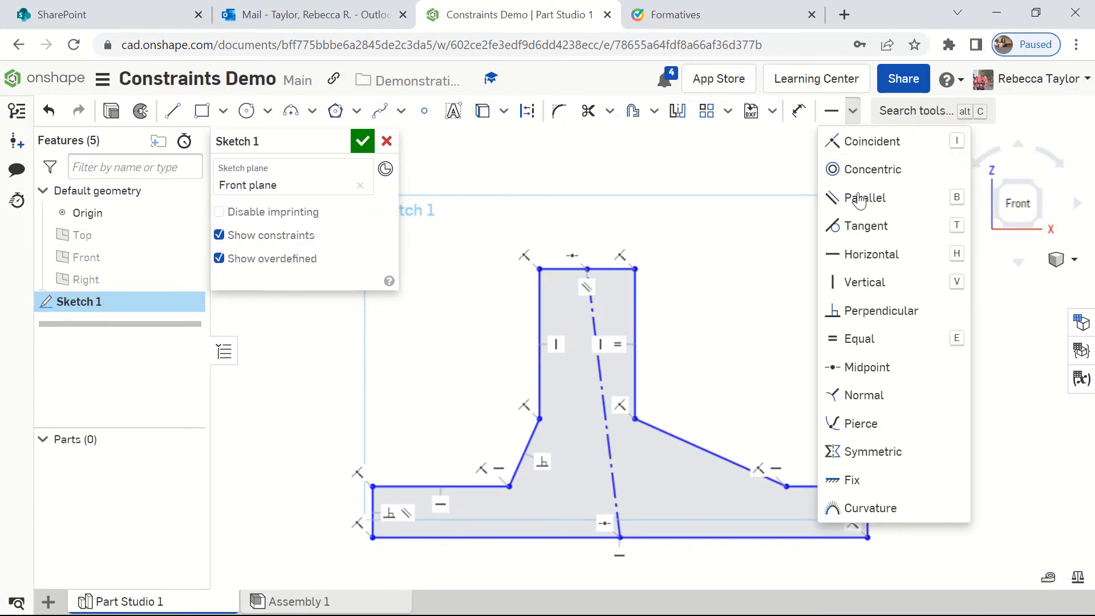
pyautogui.click(865, 281)
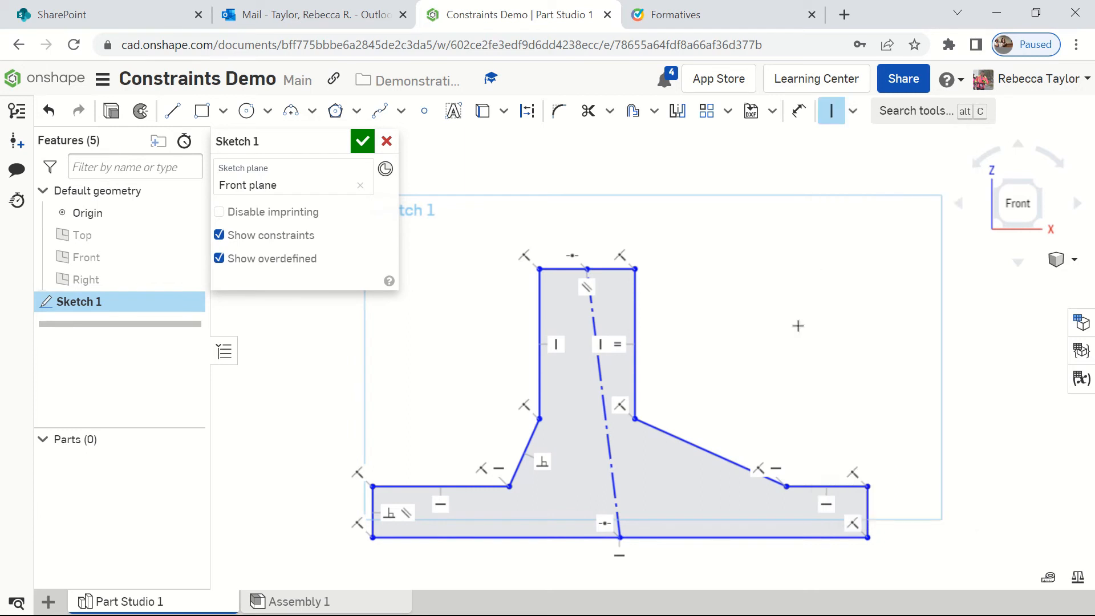
pyautogui.click(598, 399)
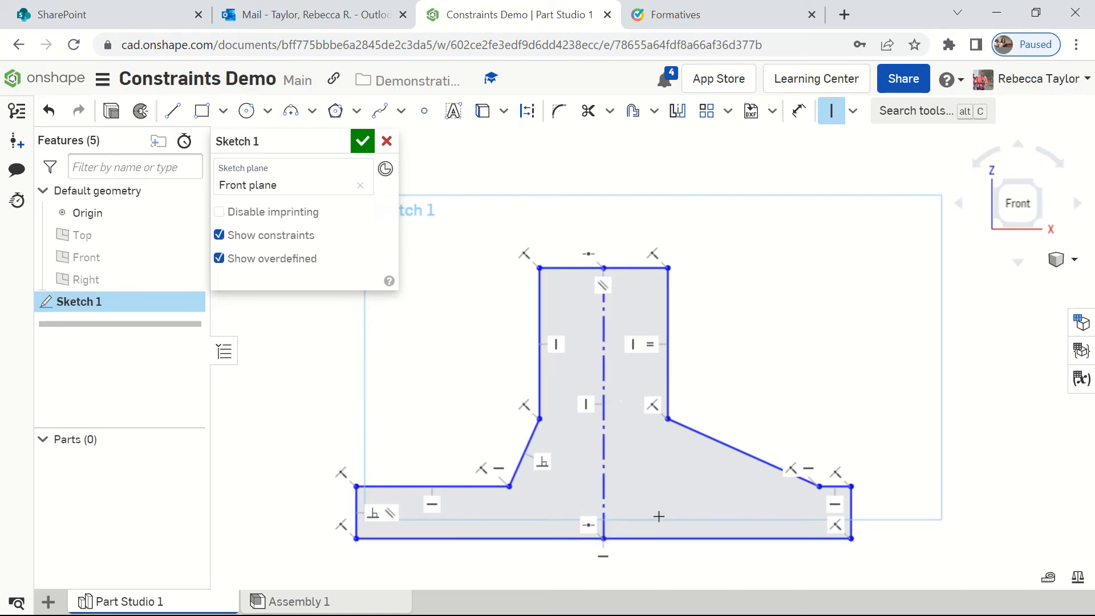
# Step: Hide and show the origin and examine the area around the base line to locate it relative to the profile
pyautogui.scroll(4, 605, 539)
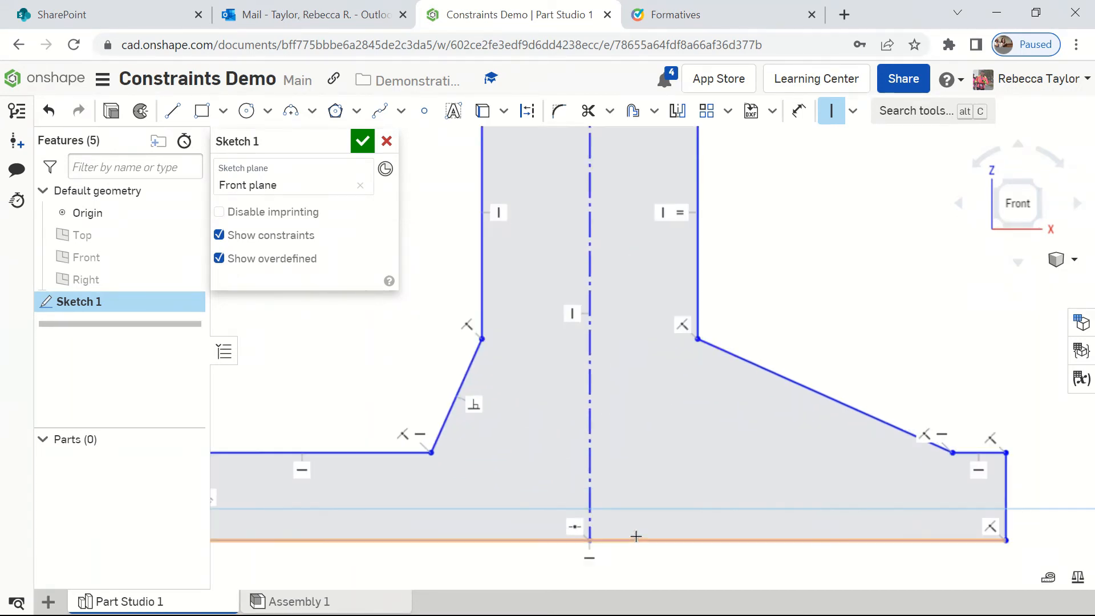
pyautogui.scroll(2, 633, 533)
pyautogui.scroll(-6, 633, 533)
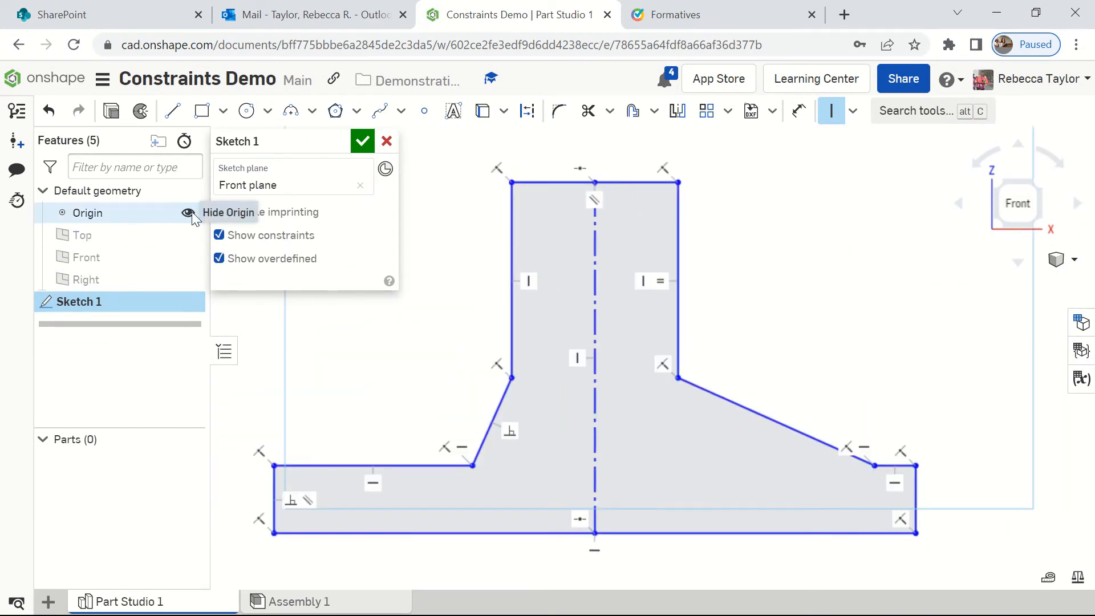
pyautogui.click(193, 215)
pyautogui.click(192, 215)
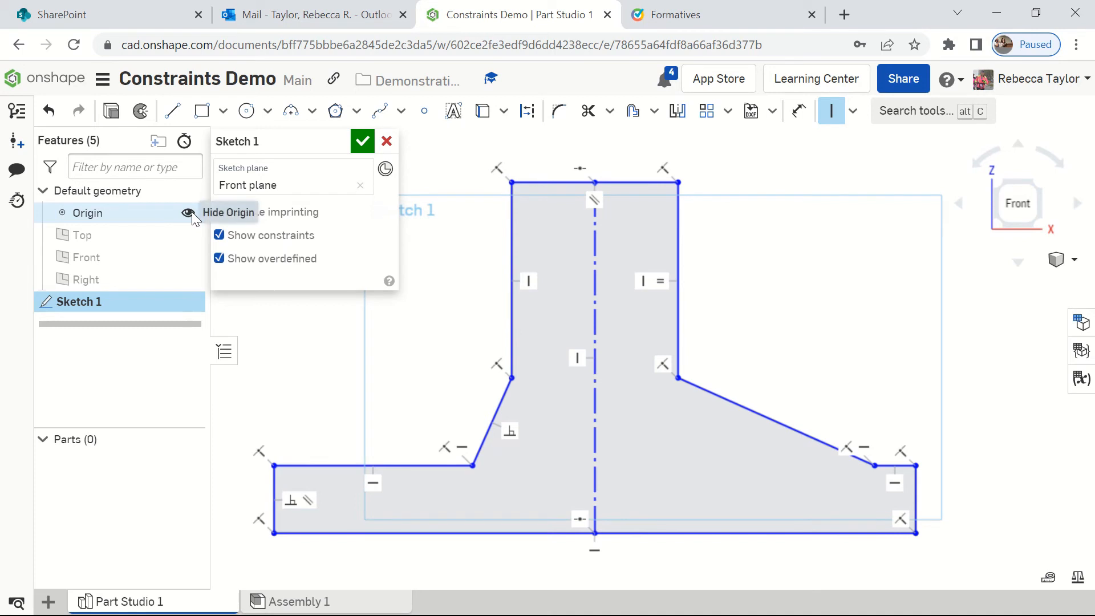
pyautogui.scroll(1, 565, 452)
pyautogui.scroll(-3, 587, 457)
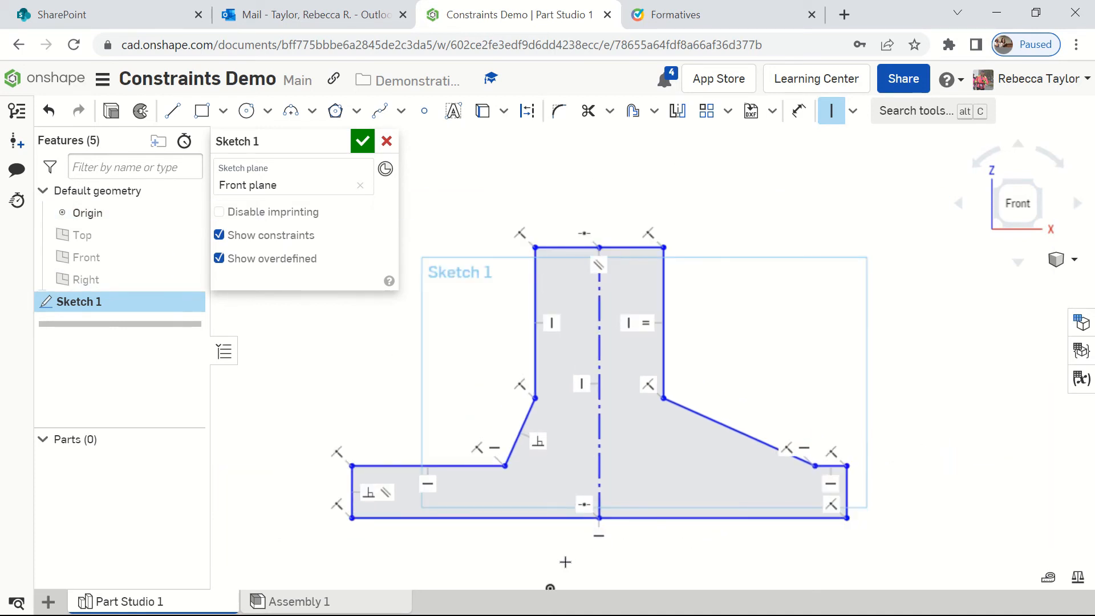
pyautogui.scroll(1, 565, 562)
pyautogui.scroll(-2, 568, 559)
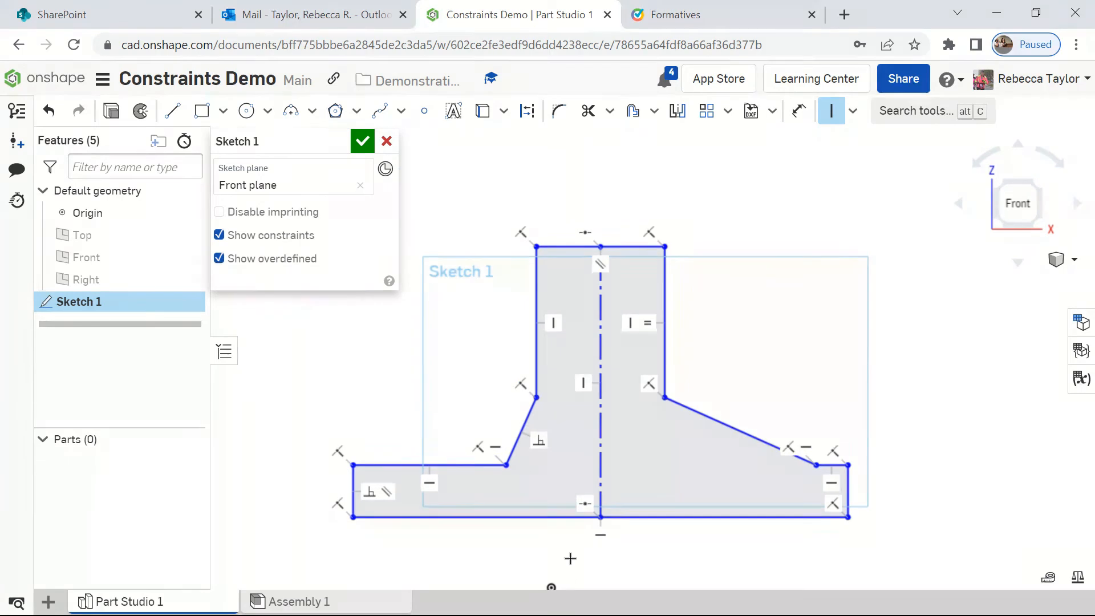
# Step: Apply a Coincident constraint between the base line's midpoint and the origin
pyautogui.click(851, 112)
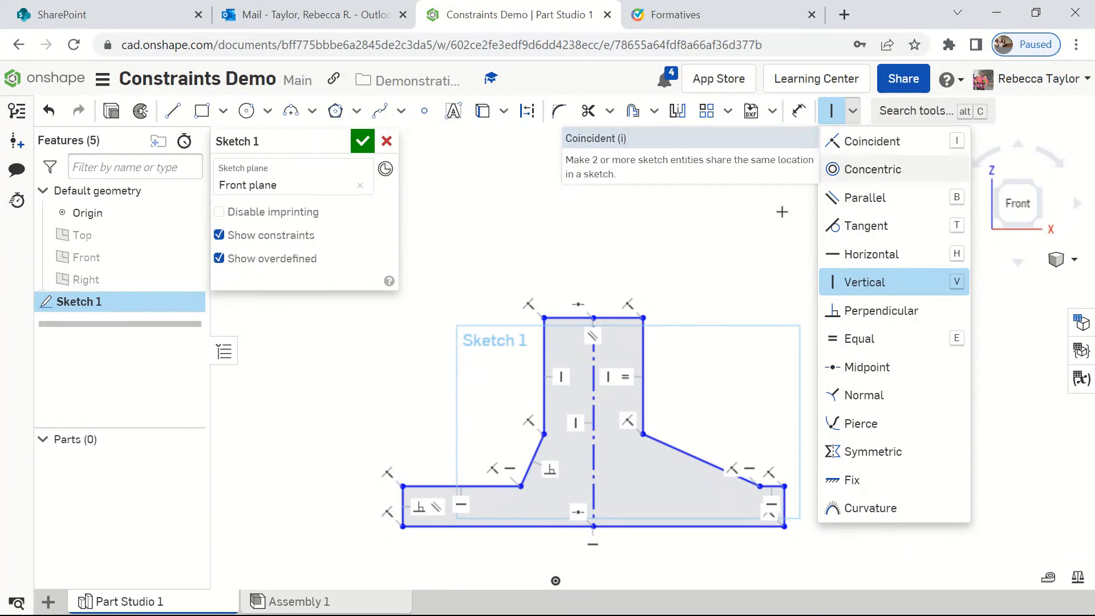
pyautogui.click(857, 142)
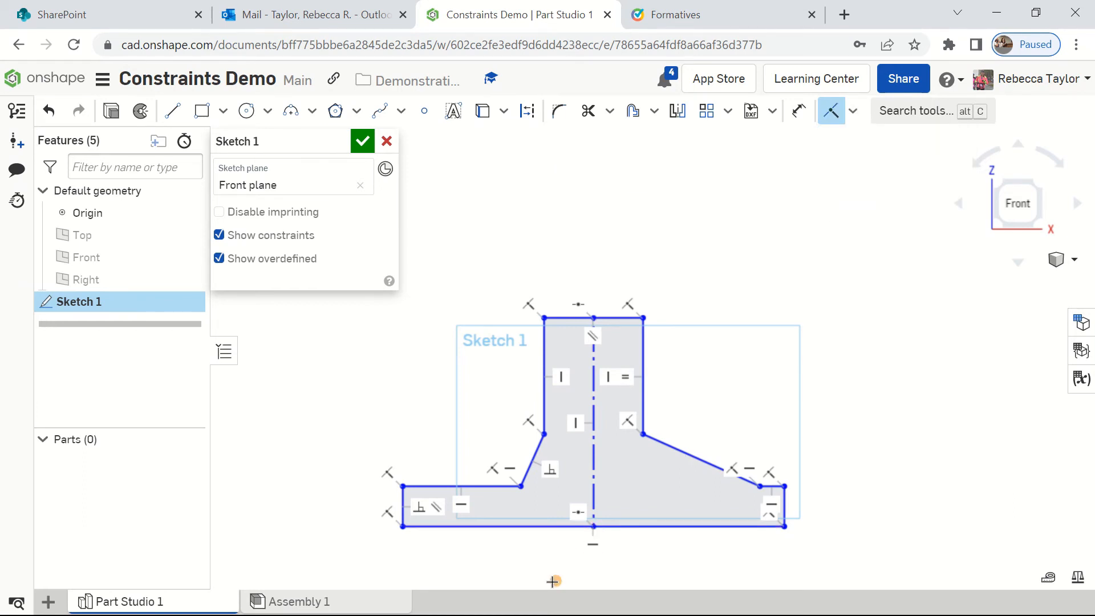
pyautogui.click(594, 528)
pyautogui.click(556, 581)
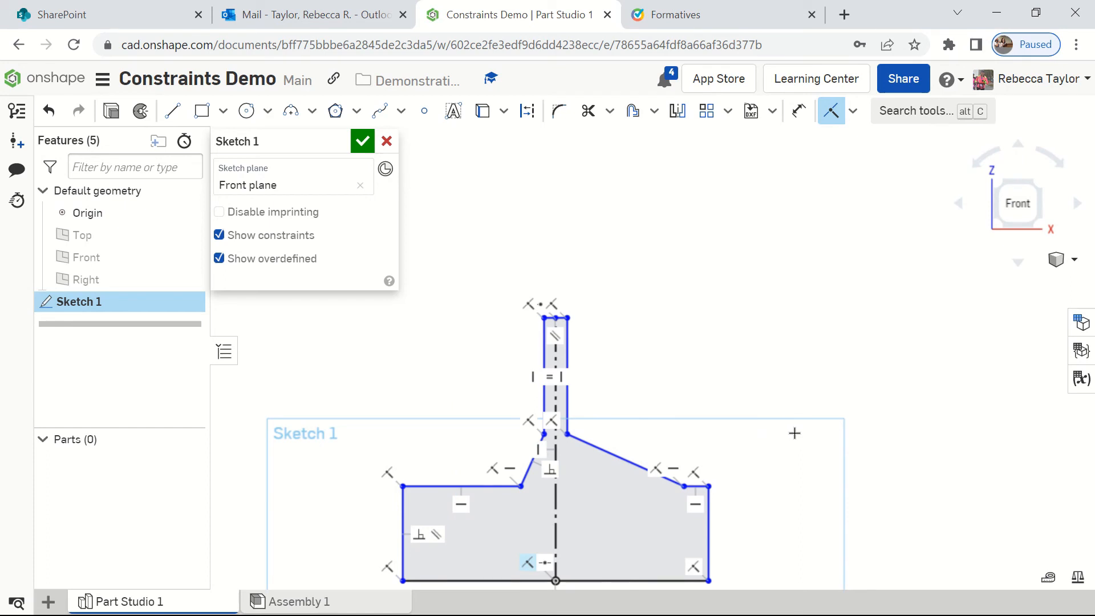
pyautogui.scroll(-1, 794, 433)
pyautogui.moveTo(773, 471)
pyautogui.mouseDown(button='middle')
pyautogui.moveTo(739, 336)
pyautogui.moveTo(899, 380)
pyautogui.mouseUp(button='middle')
pyautogui.scroll(2, 736, 350)
pyautogui.scroll(1, 737, 350)
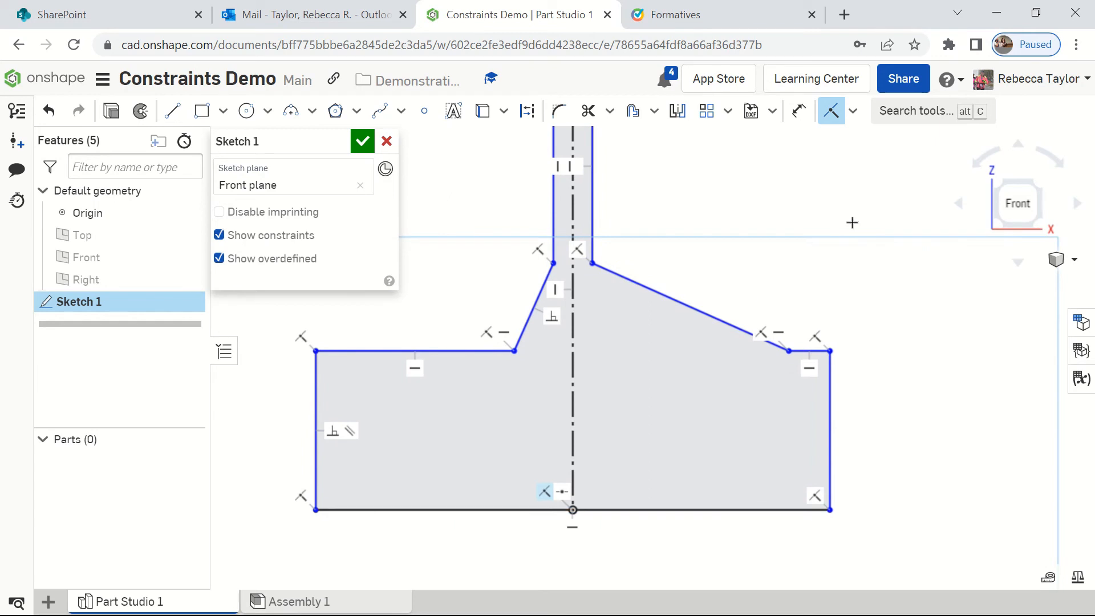
pyautogui.press('Escape')
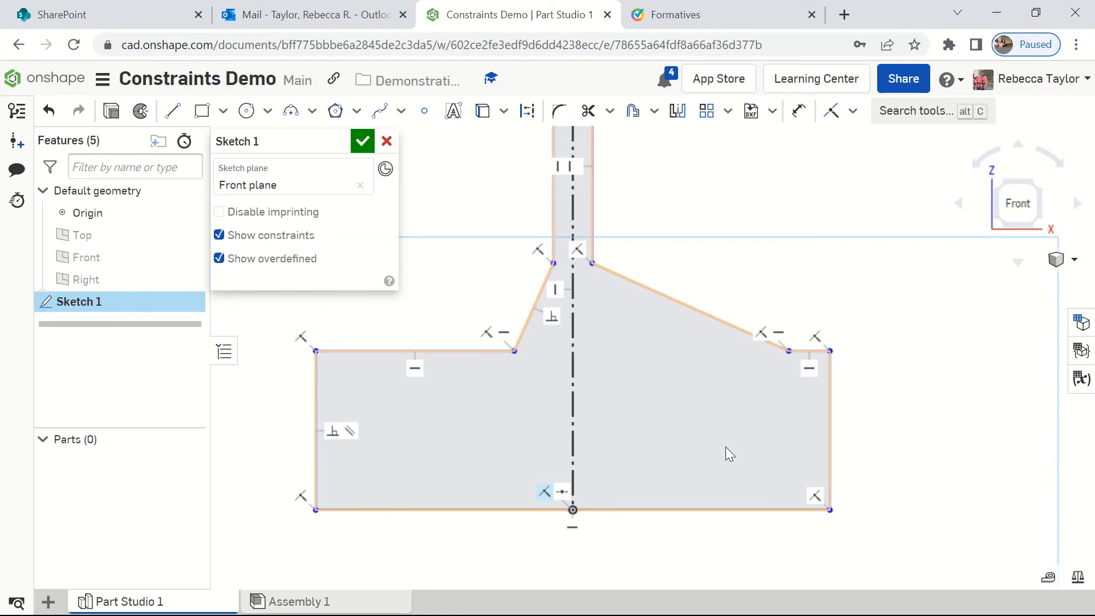
# Step: Draw a horizontal construction line about 78 mm long from the base's left edge midpoint toward the vertical centerline, ending just short of it
pyautogui.scroll(2, 786, 451)
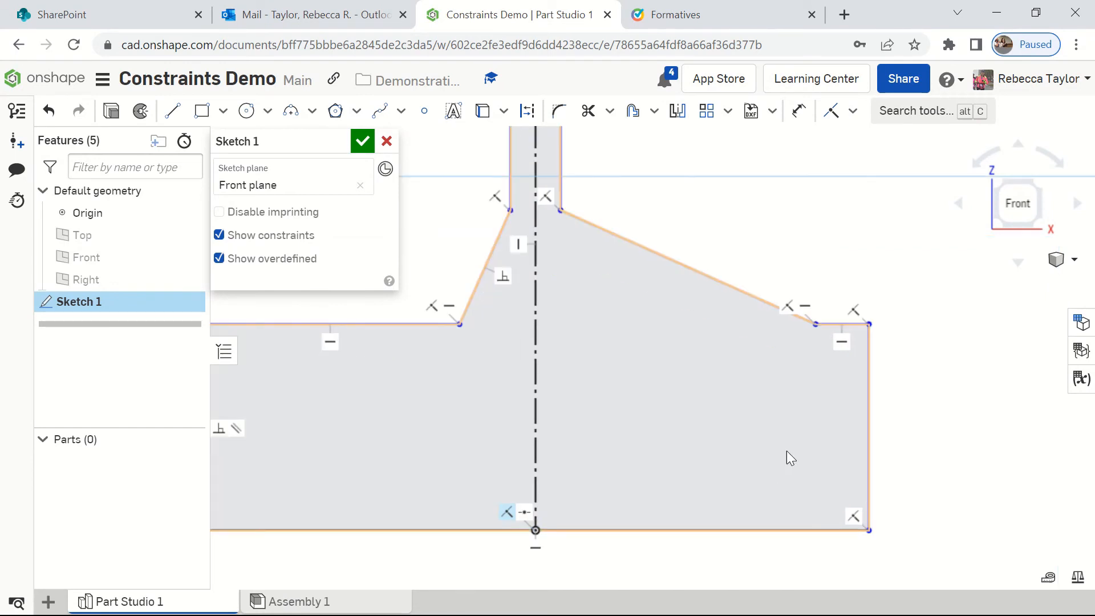
pyautogui.scroll(-2, 816, 453)
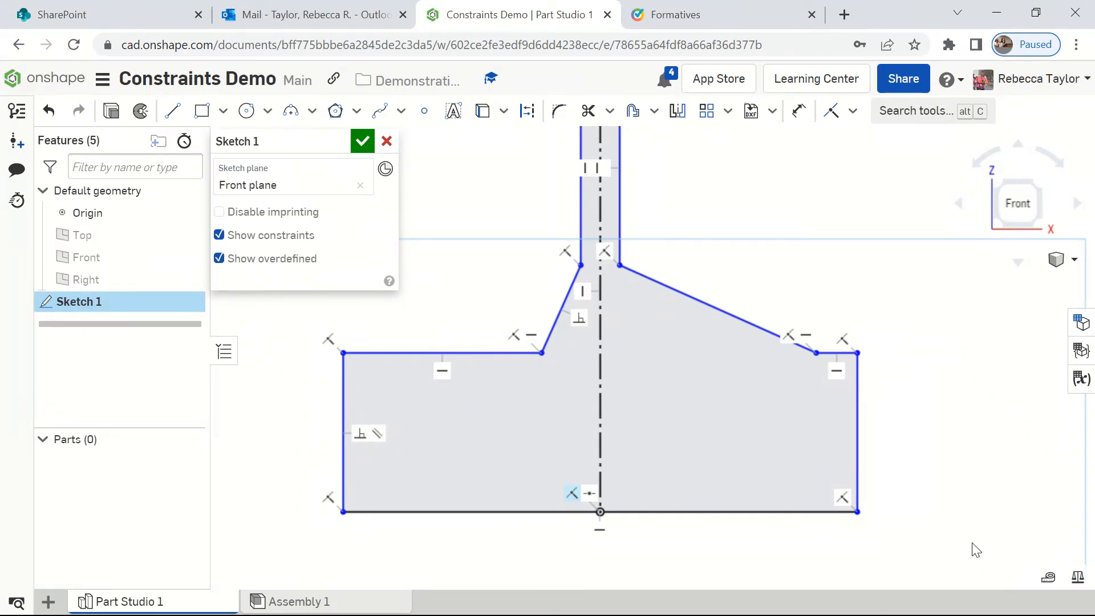
pyautogui.click(174, 121)
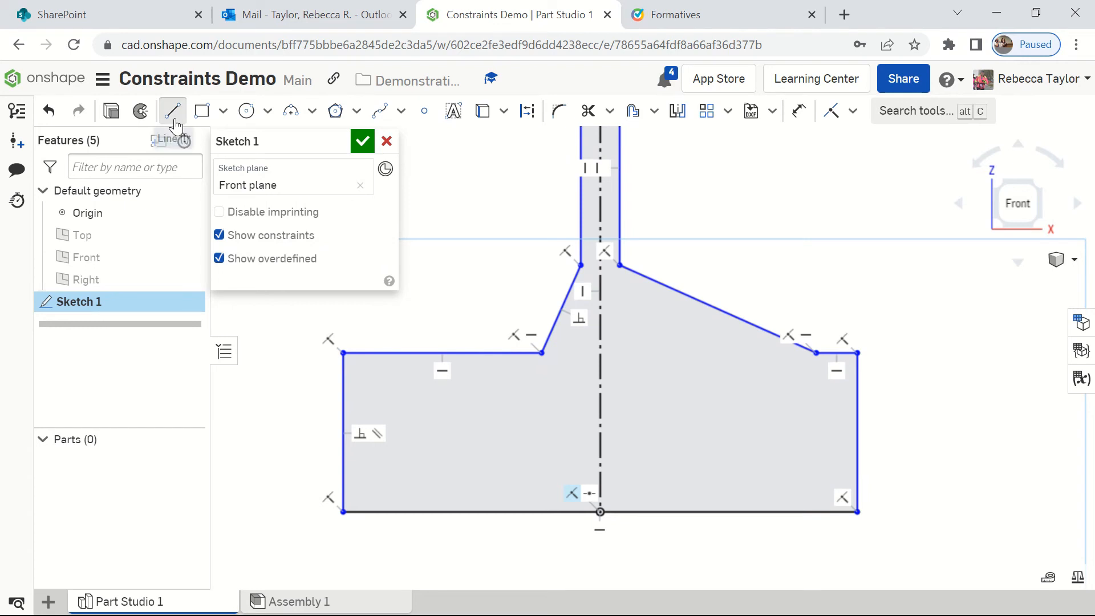
pyautogui.click(525, 114)
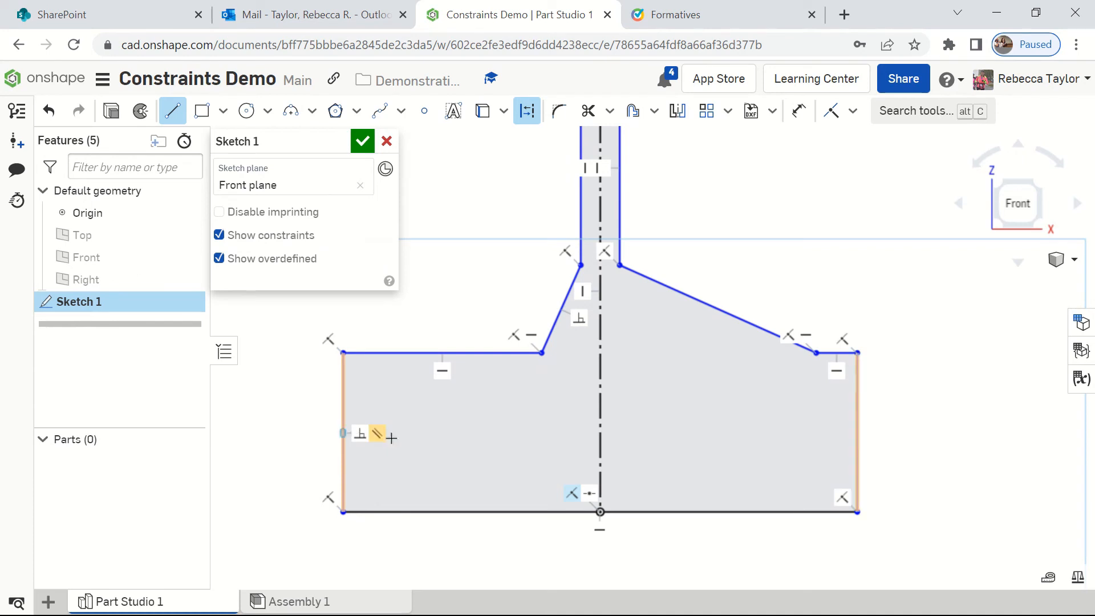
pyautogui.click(343, 433)
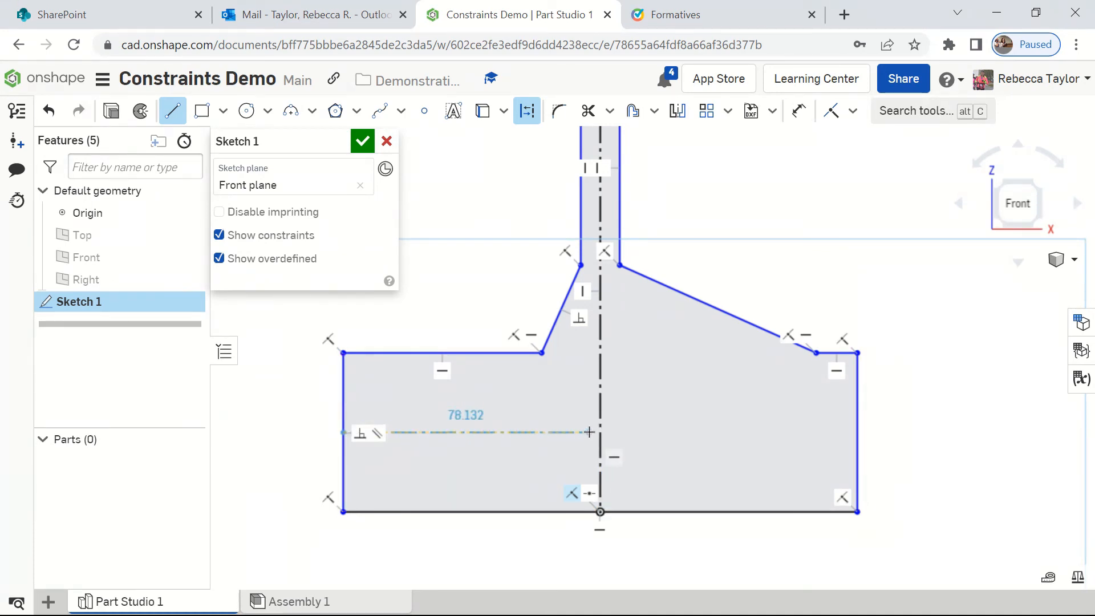
pyautogui.click(589, 433)
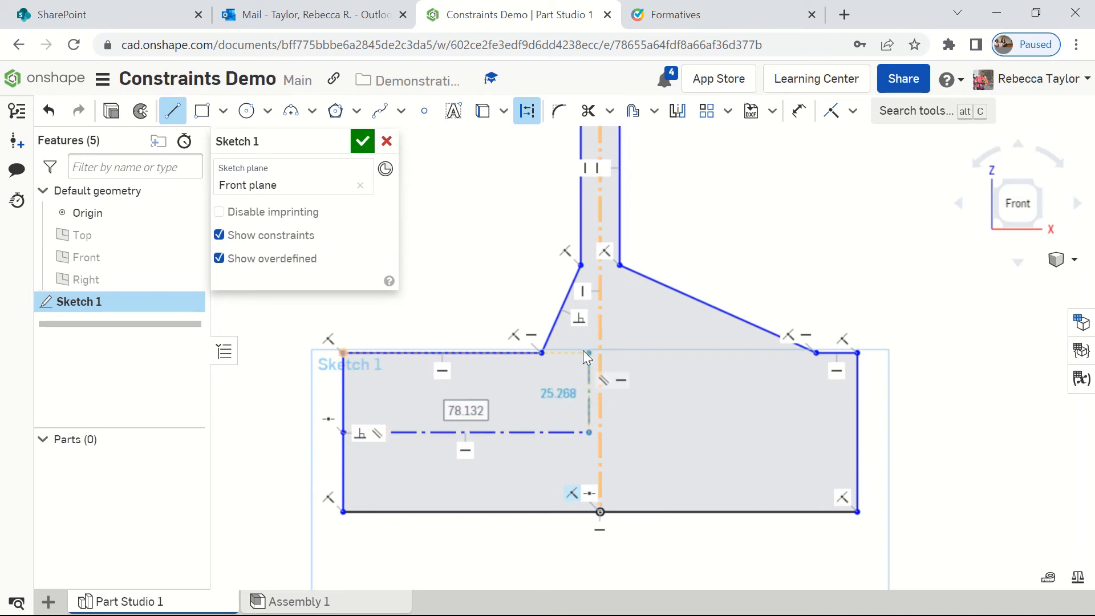
pyautogui.press('Escape')
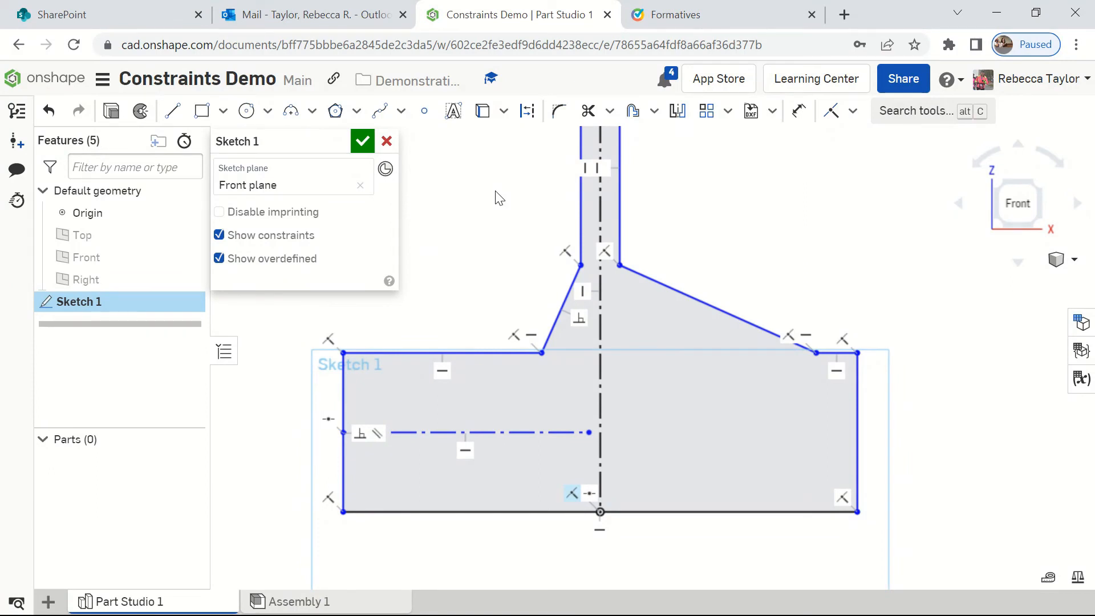
# Step: Delete the Vertical constraint on the upper column's left edge
pyautogui.click(597, 167)
pyautogui.press('Delete')
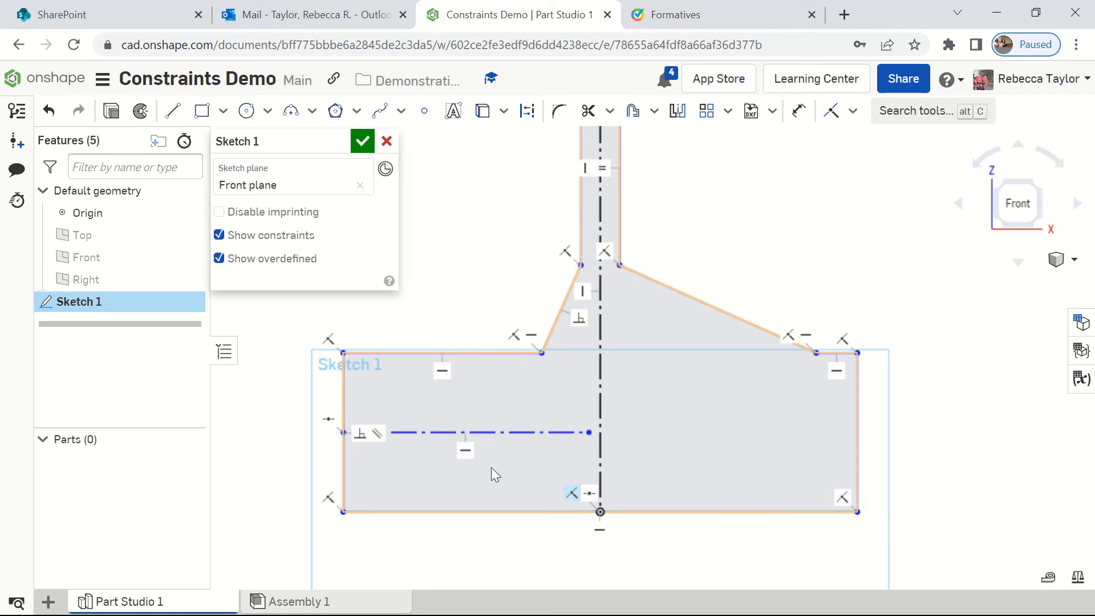
# Step: Convert the horizontal construction line in the base to a solid line and back to construction geometry
pyautogui.click(509, 432)
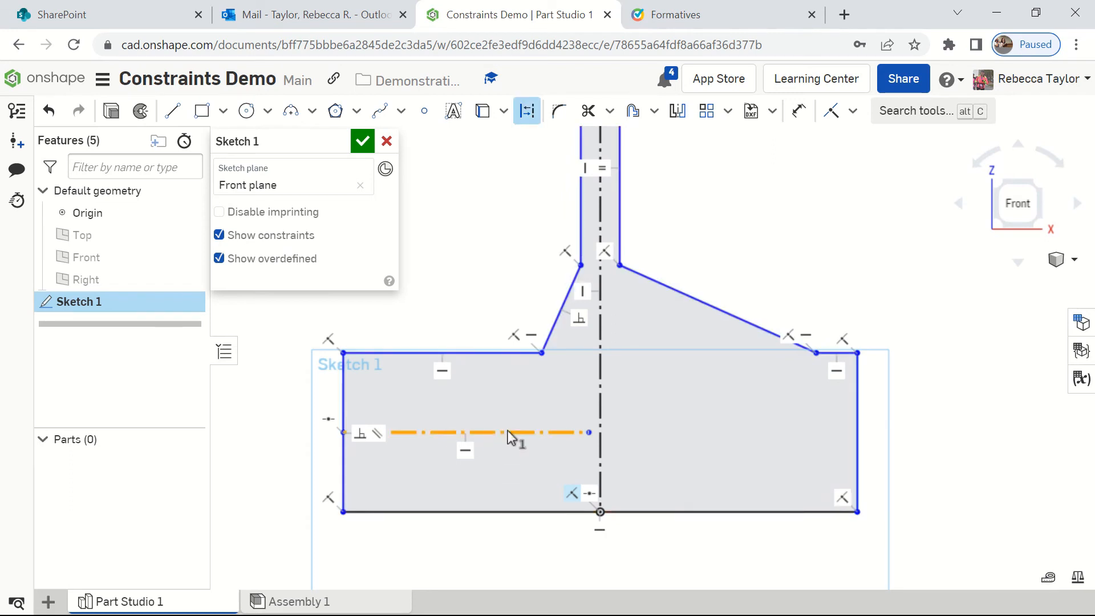
pyautogui.click(526, 112)
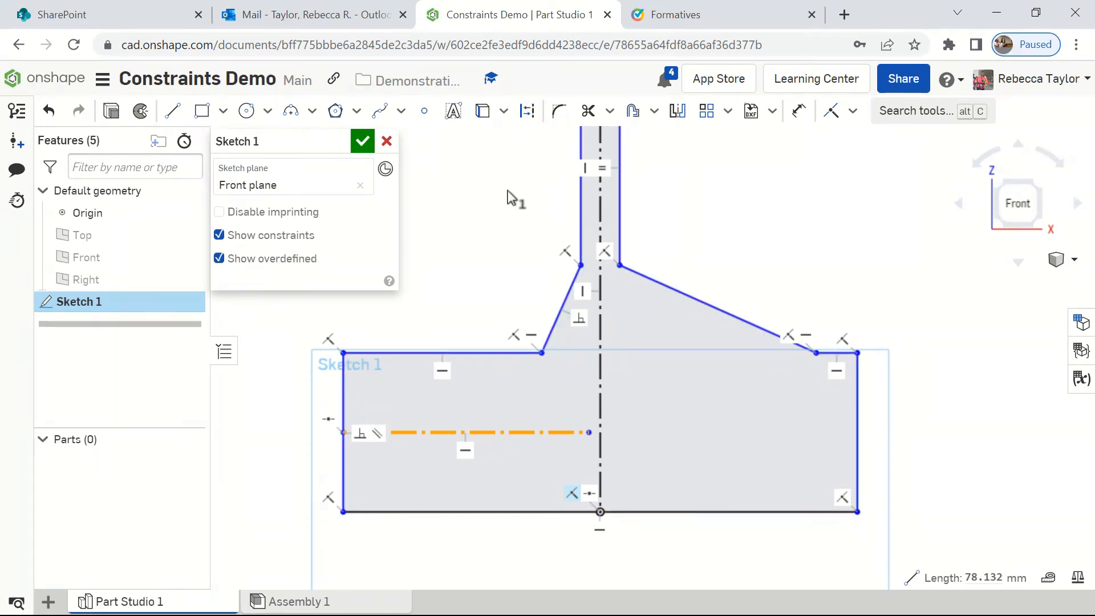
pyautogui.click(481, 297)
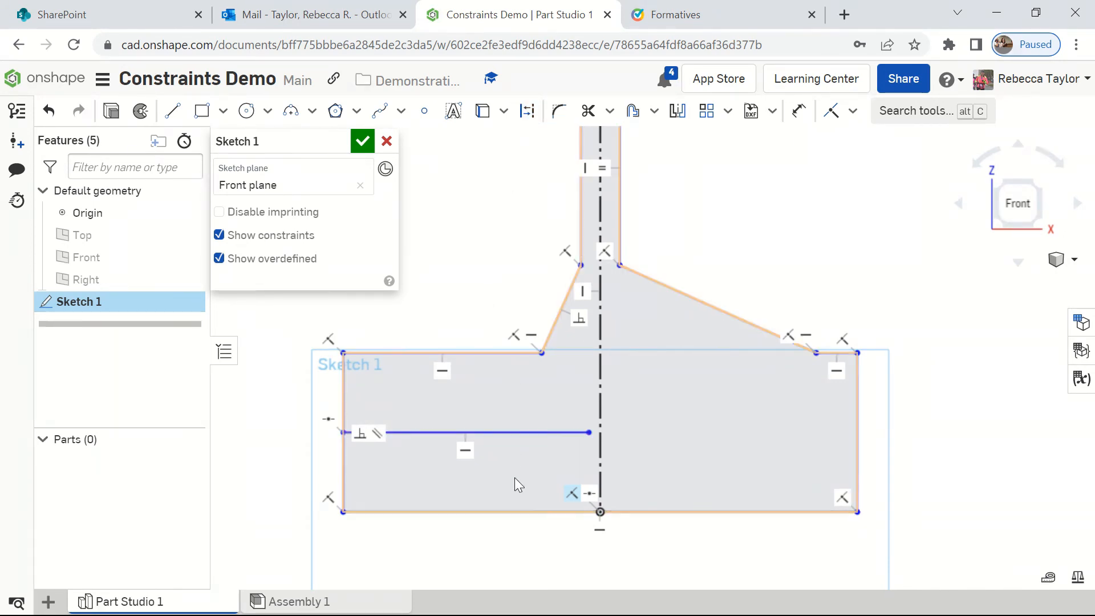
pyautogui.click(528, 433)
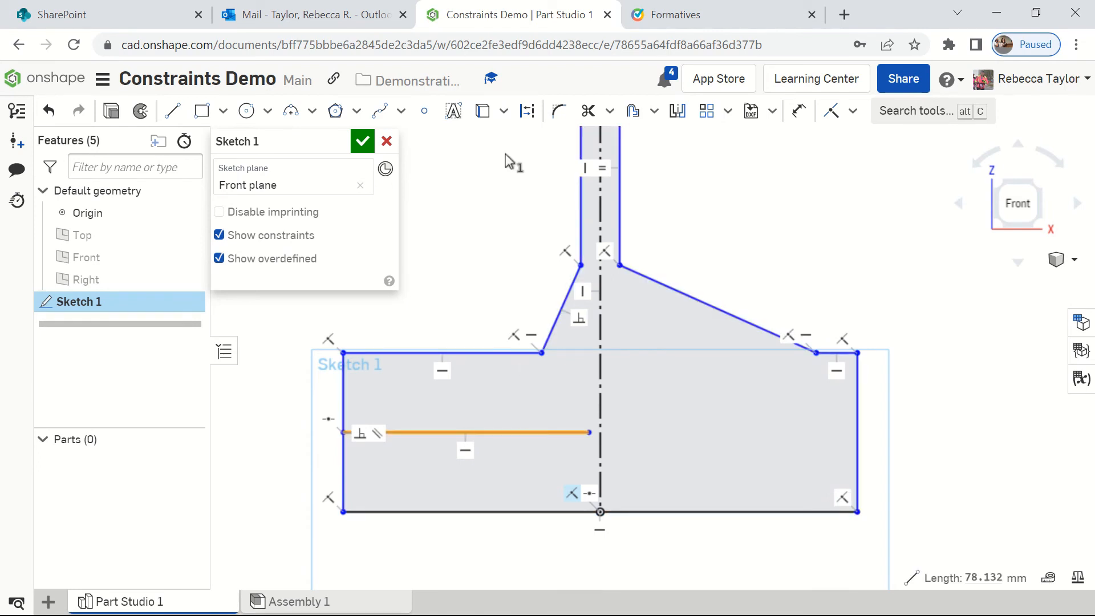
pyautogui.click(529, 114)
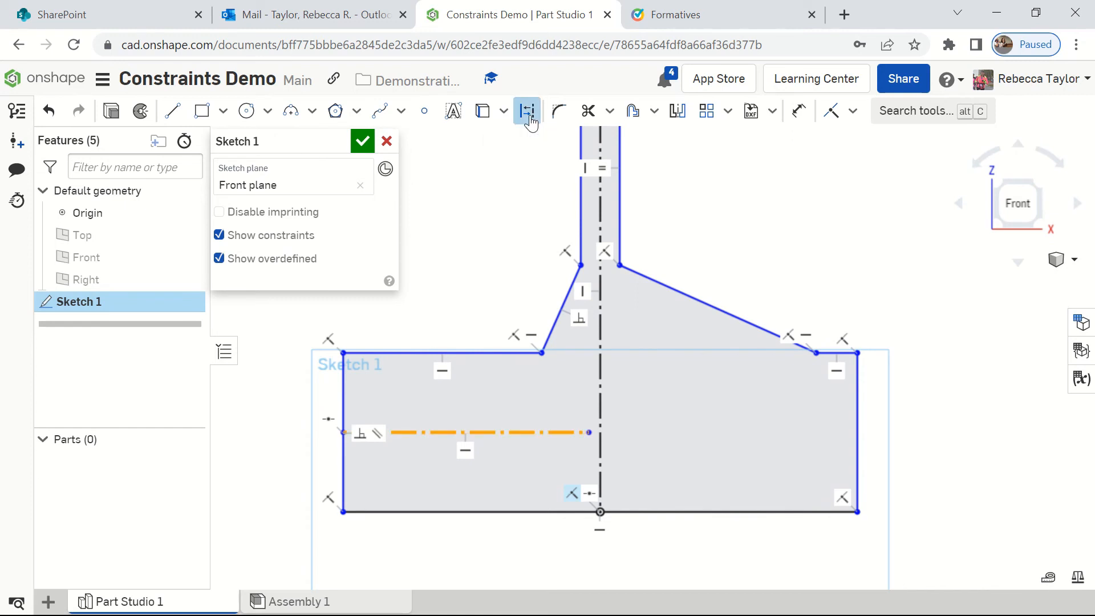
pyautogui.click(477, 244)
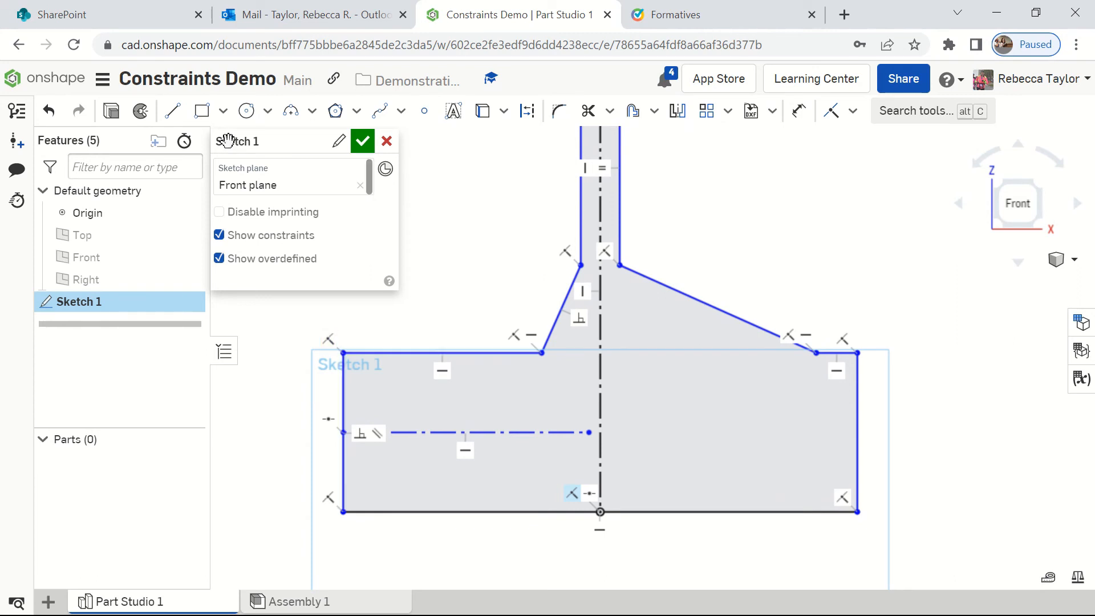
# Step: Draw a circle about 20 mm in diameter inside the base, above the horizontal construction line
pyautogui.click(246, 112)
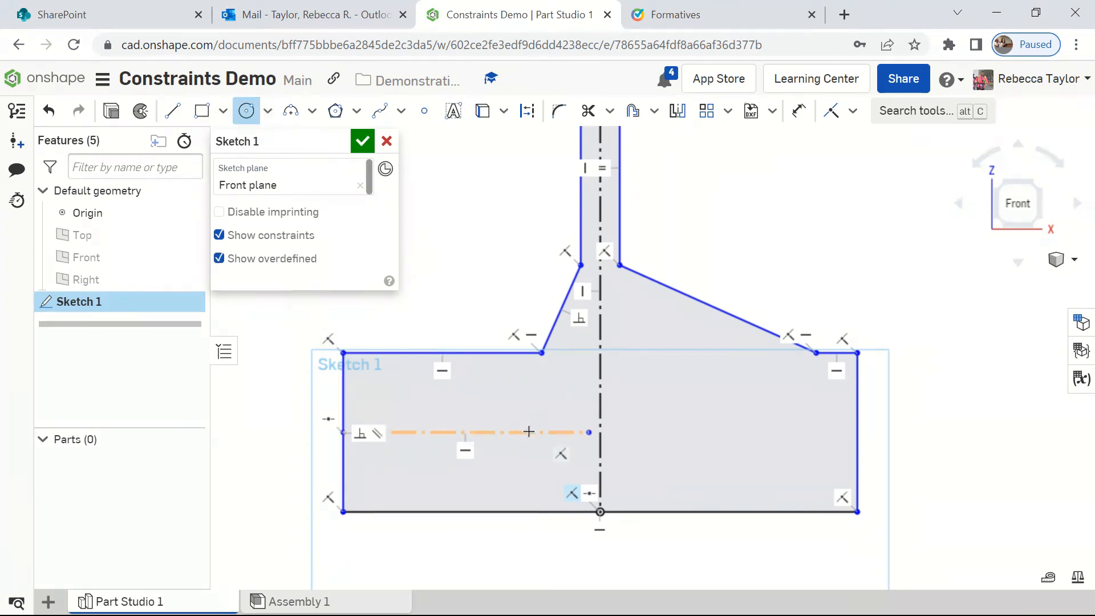
pyautogui.click(488, 391)
pyautogui.click(500, 422)
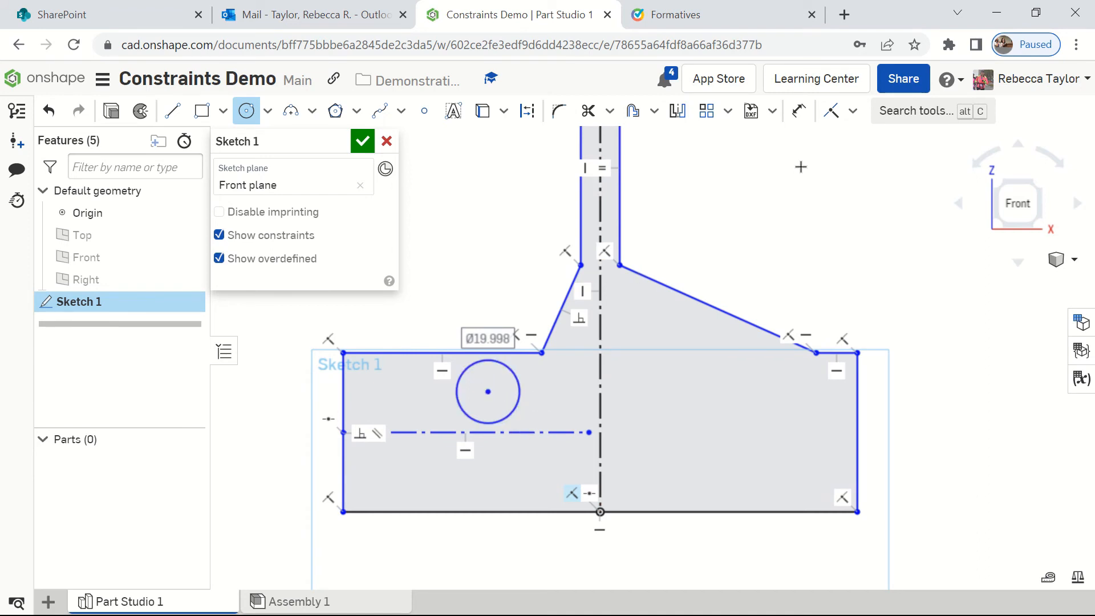
# Step: Apply a Vertical constraint between the circle's center point and the left shoulder's inner corner
pyautogui.click(853, 110)
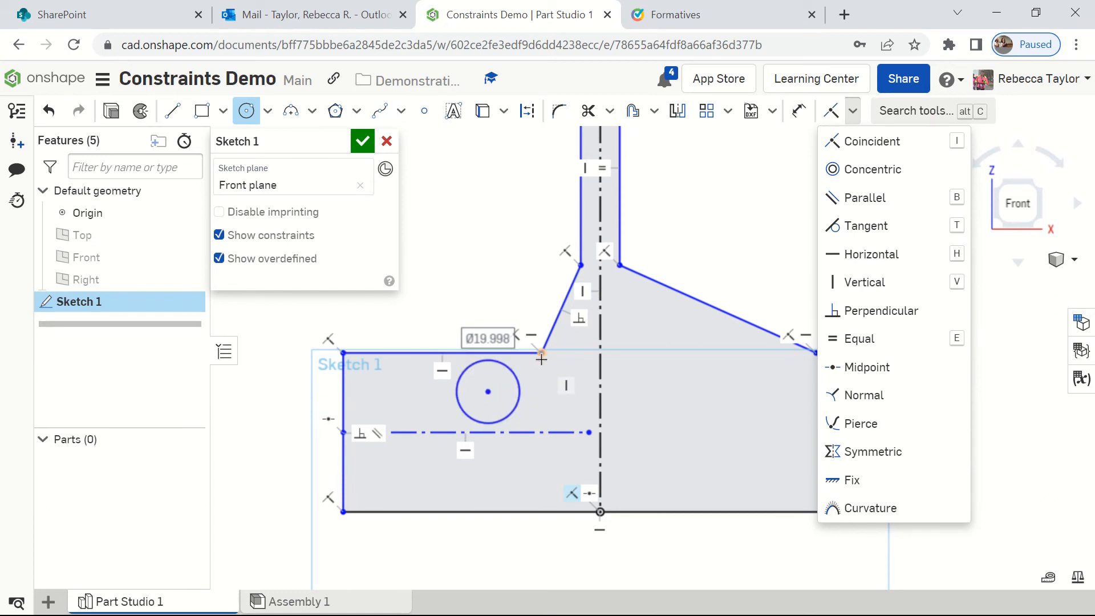
pyautogui.click(873, 282)
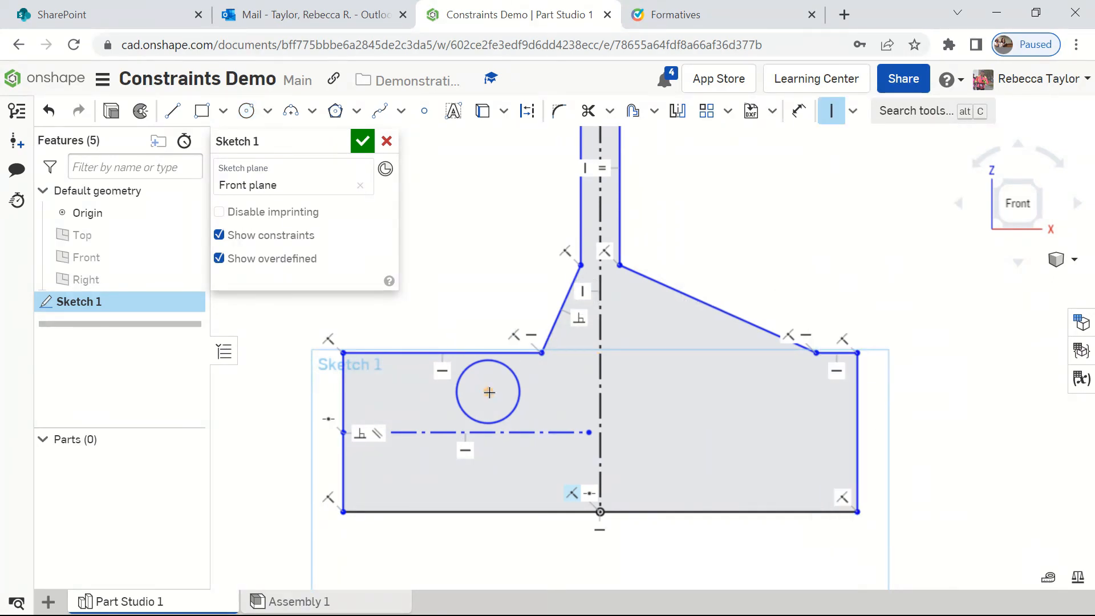
pyautogui.click(489, 392)
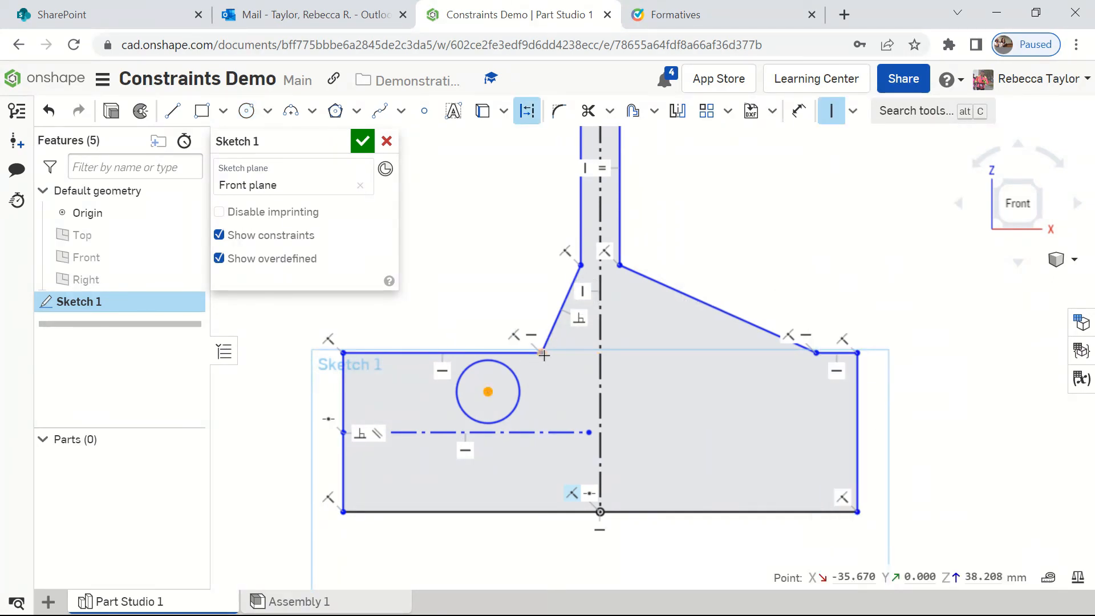
pyautogui.click(543, 354)
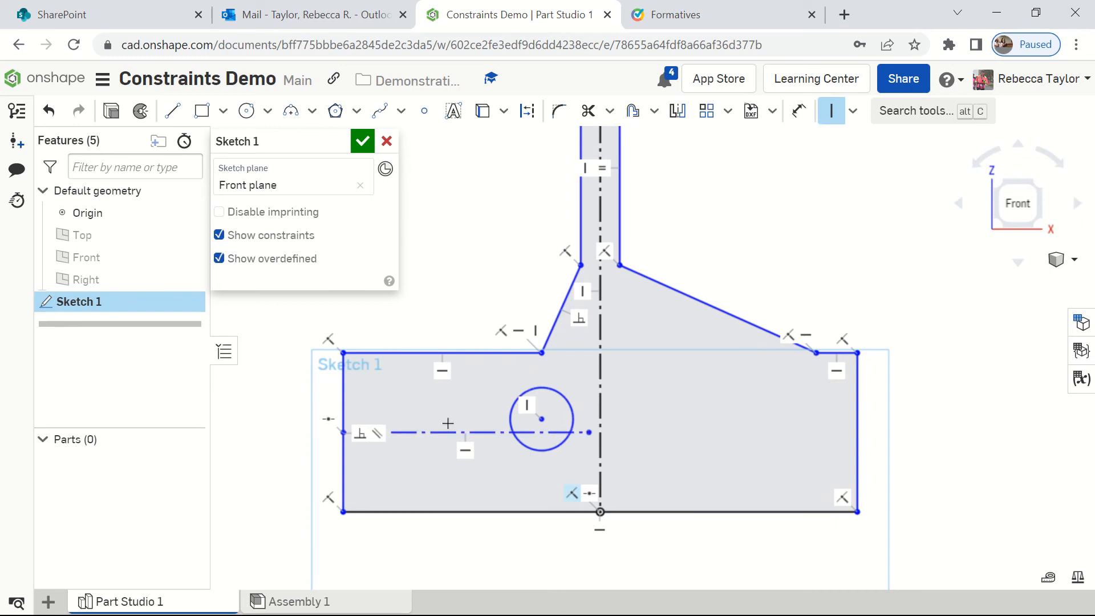
# Step: Apply a Tangent constraint between the circle and the horizontal construction line in the base
pyautogui.click(852, 112)
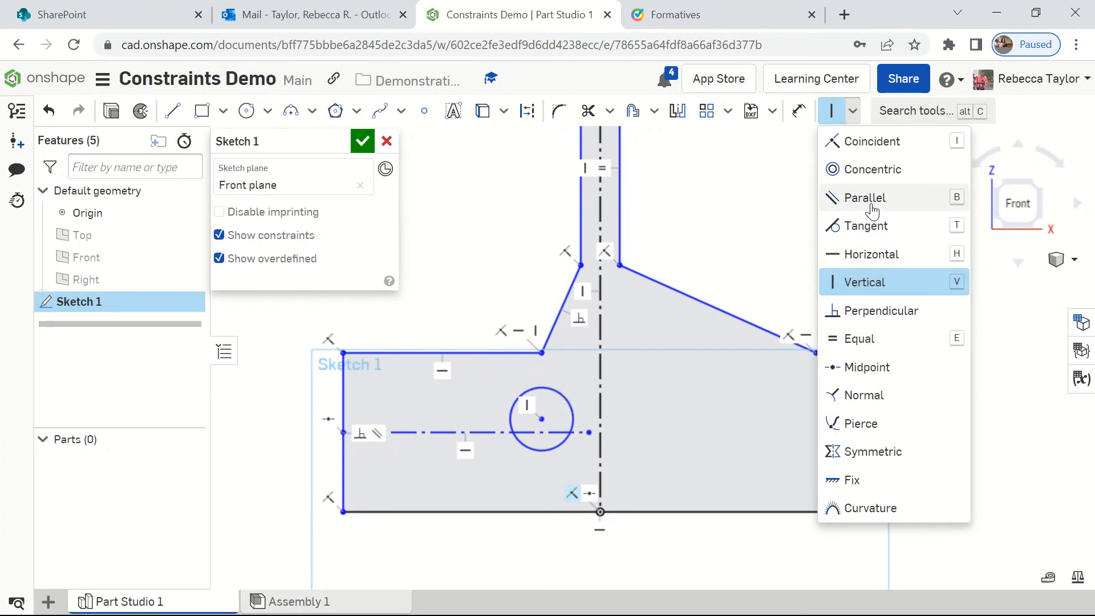
pyautogui.click(865, 229)
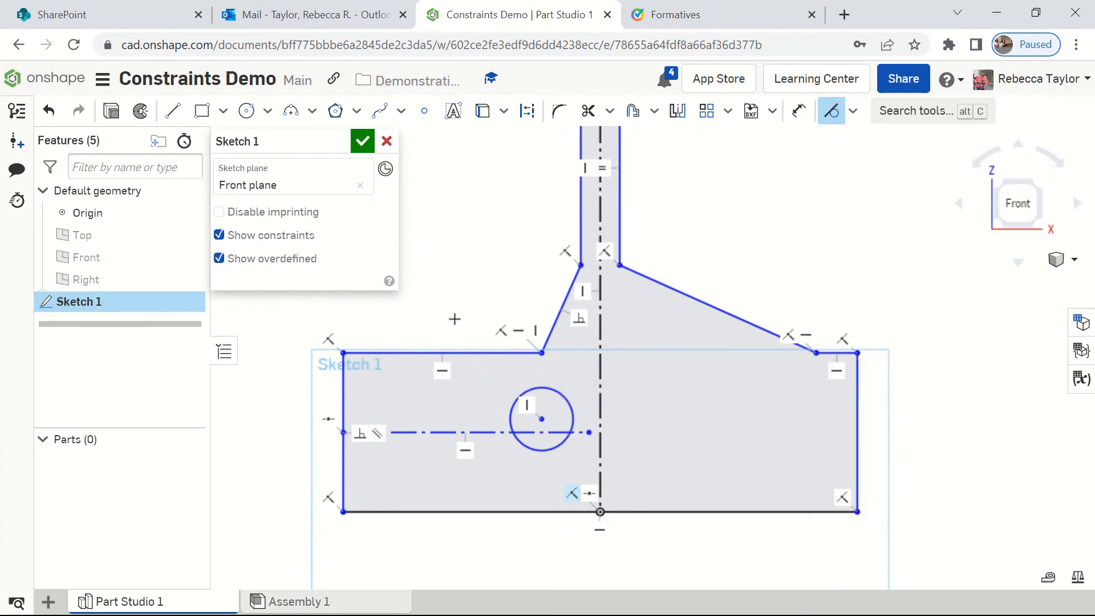
pyautogui.click(528, 391)
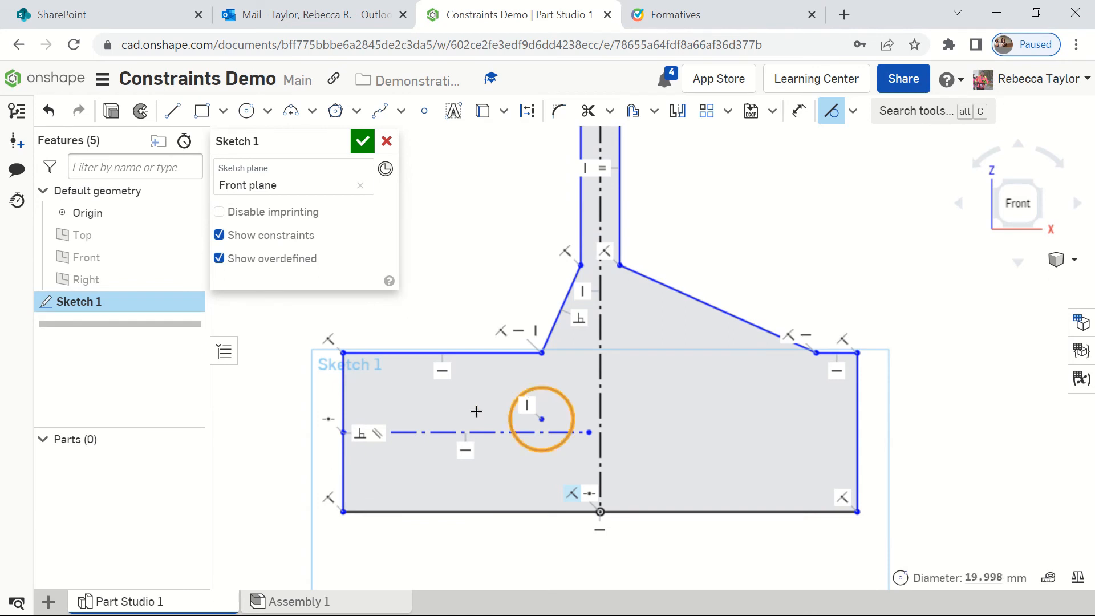
pyautogui.click(481, 437)
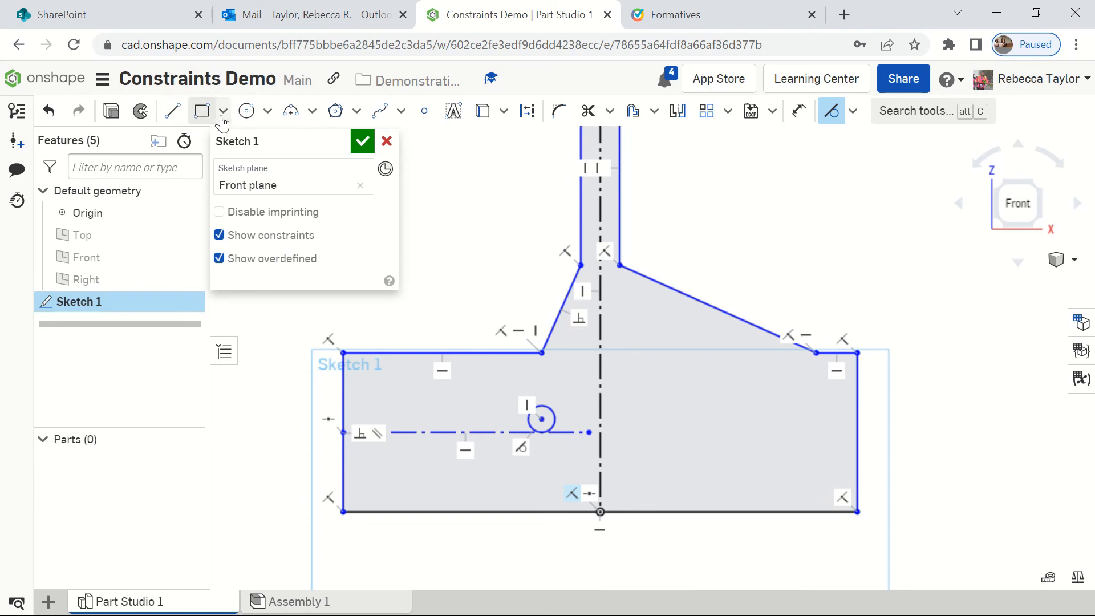
# Step: Draw a second circle in the base, between the vertical centerline and the right edge
pyautogui.click(246, 111)
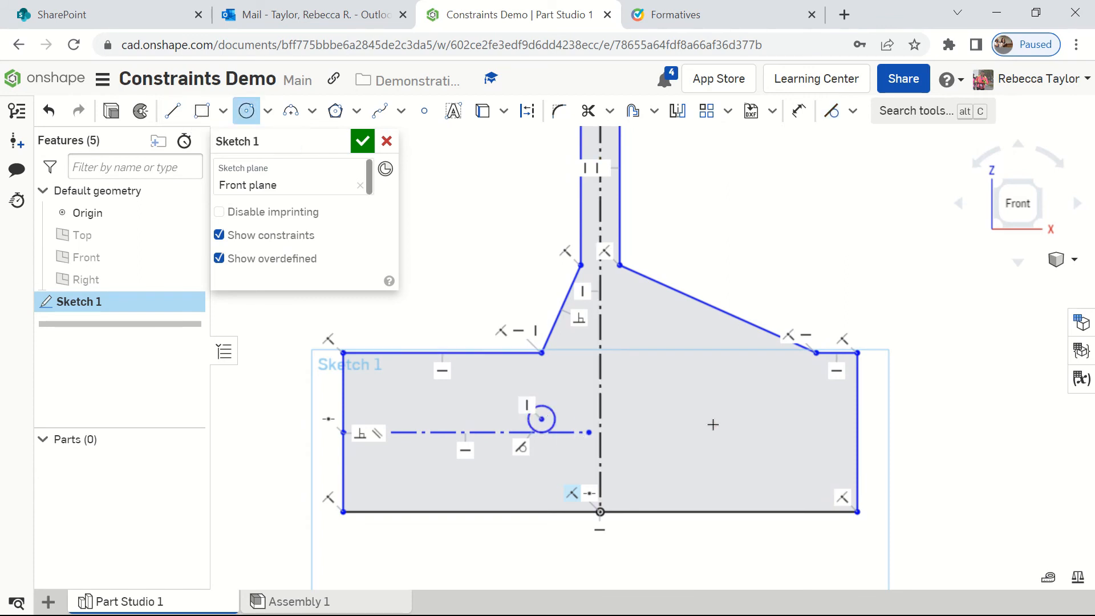
pyautogui.click(756, 402)
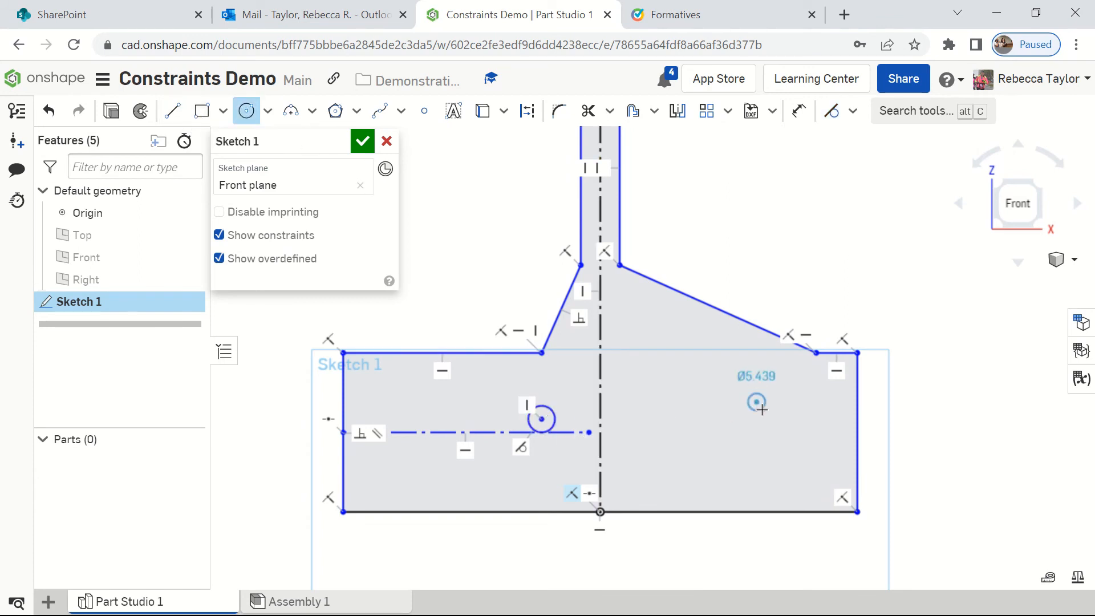
pyautogui.click(767, 419)
pyautogui.click(767, 420)
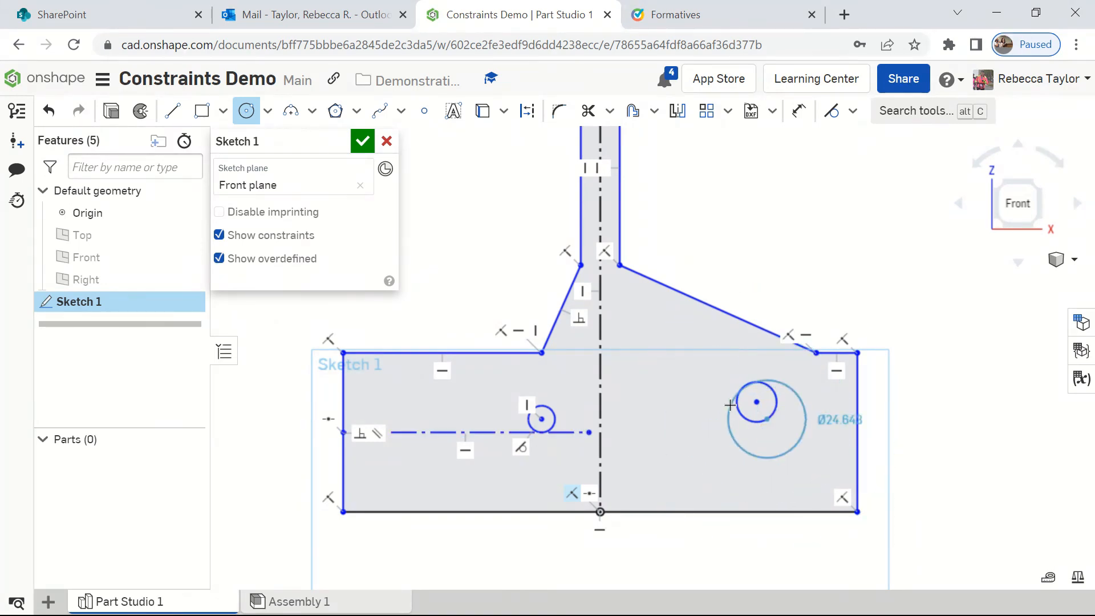
pyautogui.press('Escape')
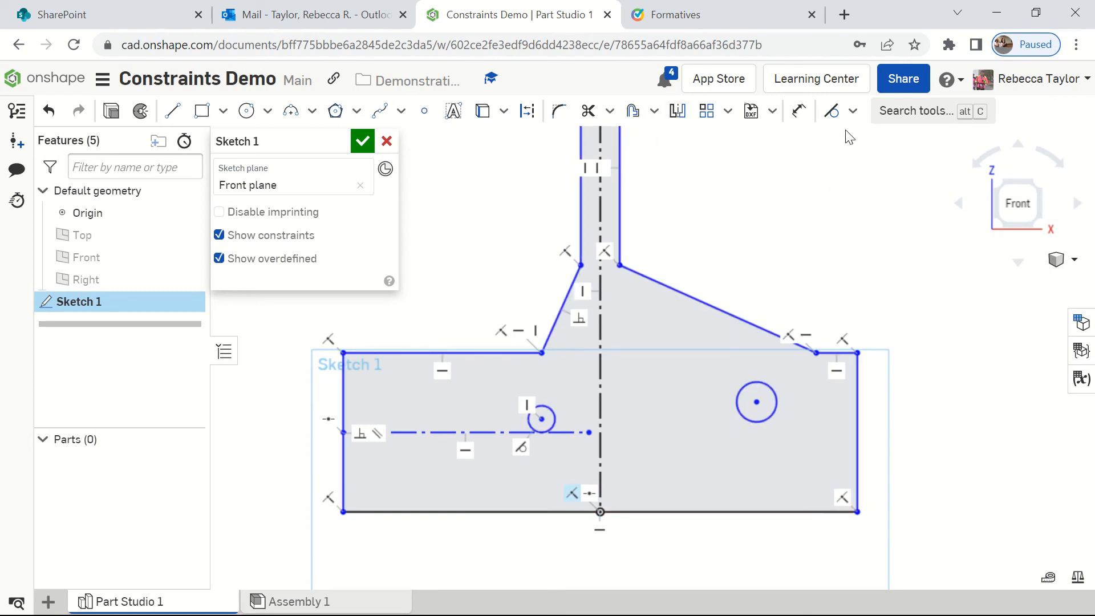
# Step: Apply a Symmetric constraint to the two circles about the vertical centerline, and undo it together with the second circle
pyautogui.click(852, 111)
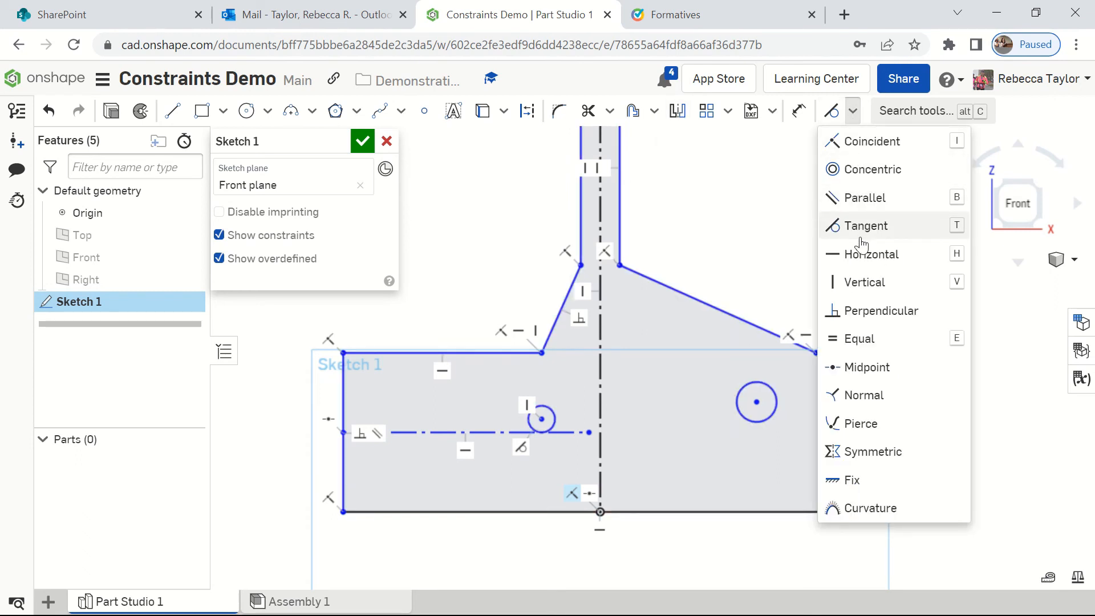
pyautogui.click(886, 451)
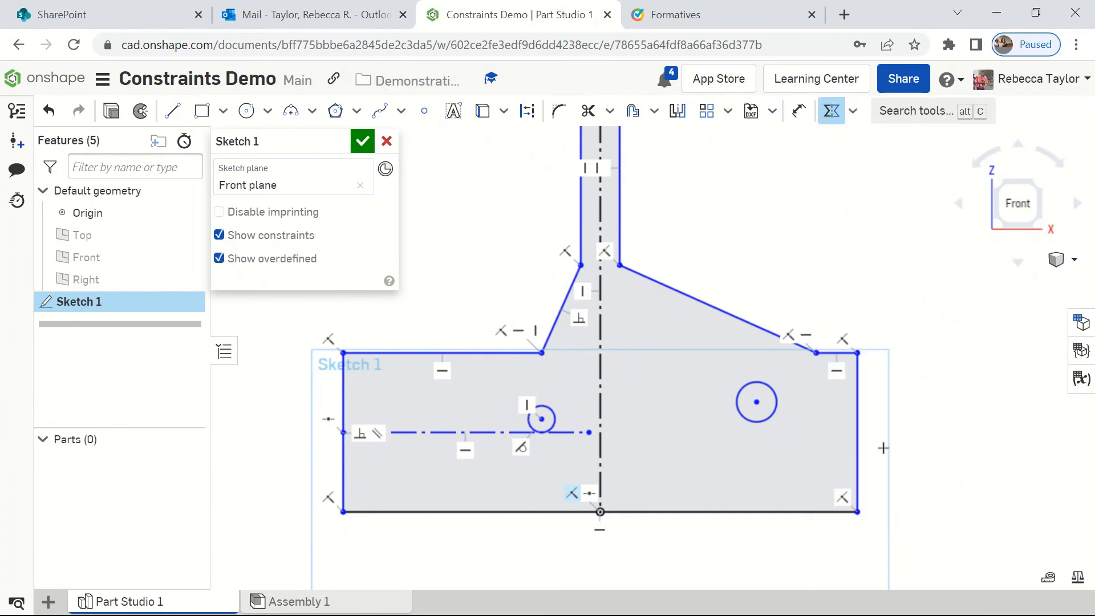
pyautogui.click(548, 404)
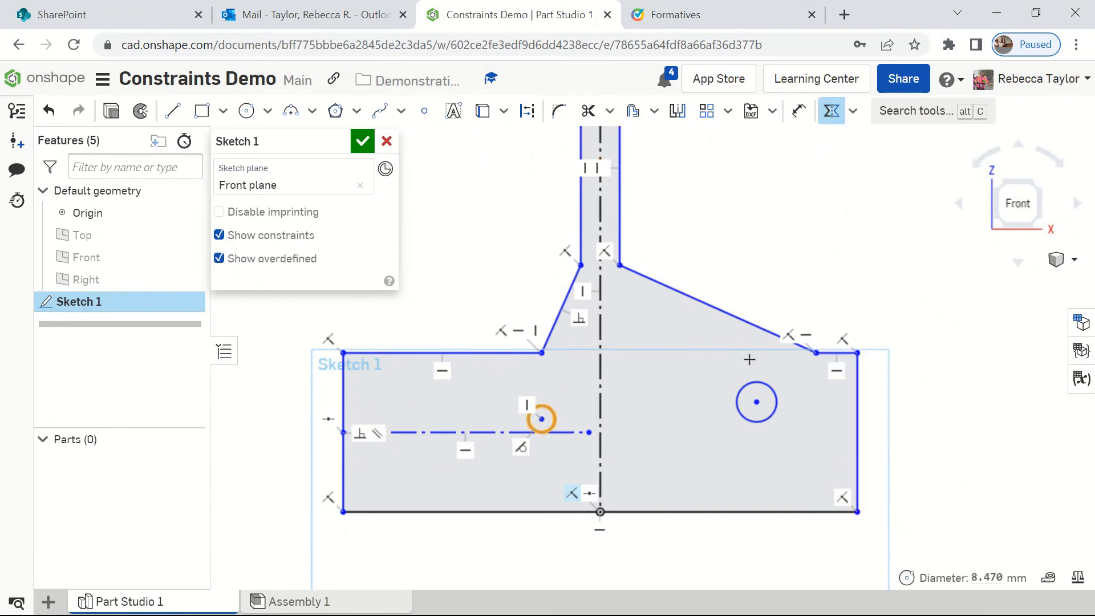
pyautogui.click(749, 385)
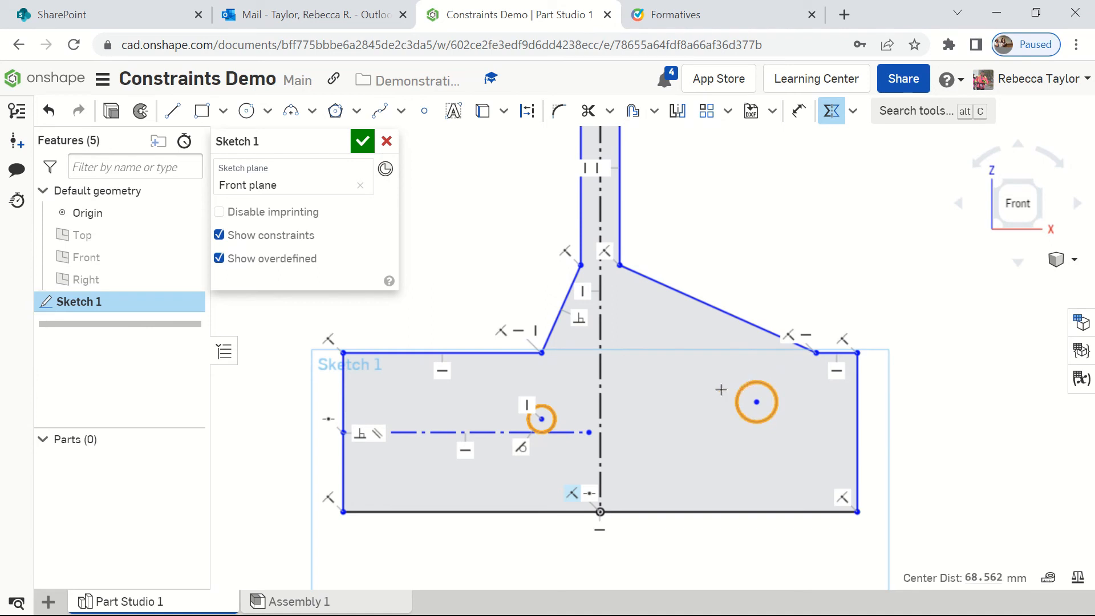
pyautogui.click(599, 398)
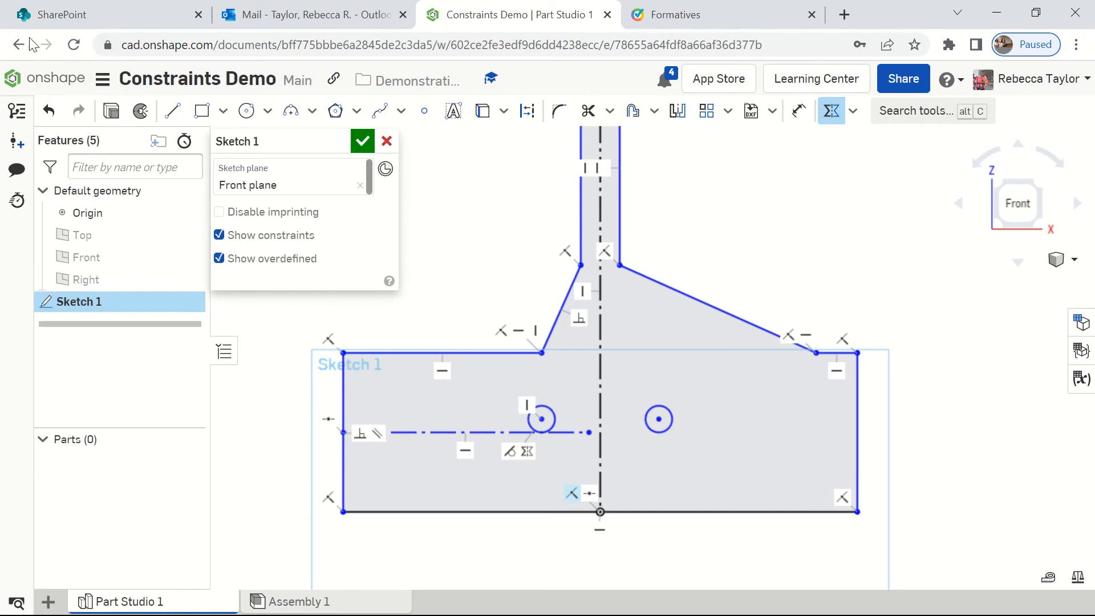
pyautogui.click(48, 111)
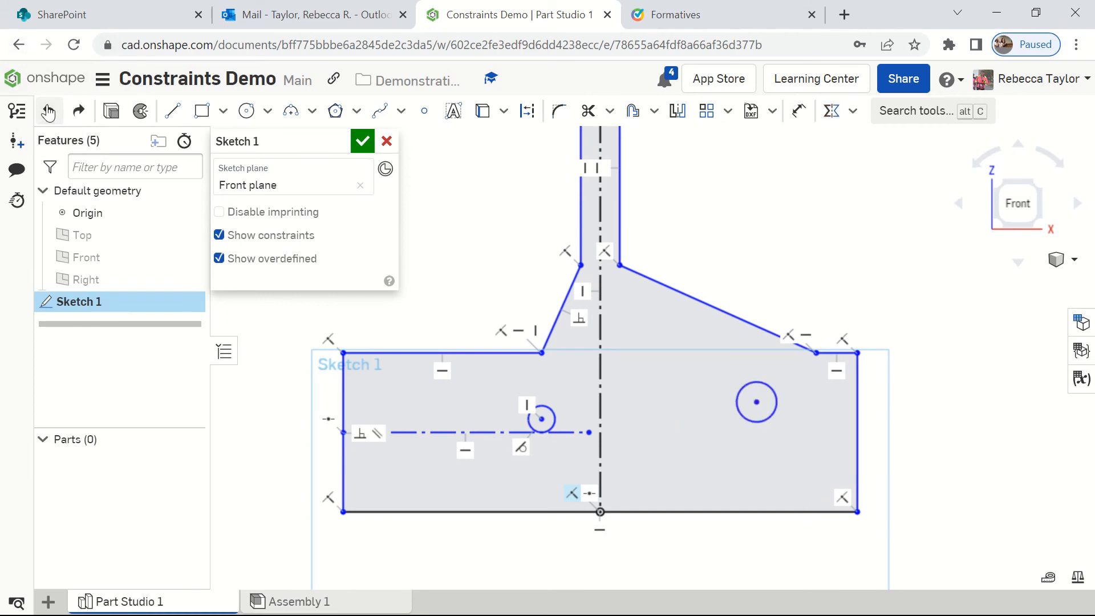
pyautogui.click(48, 111)
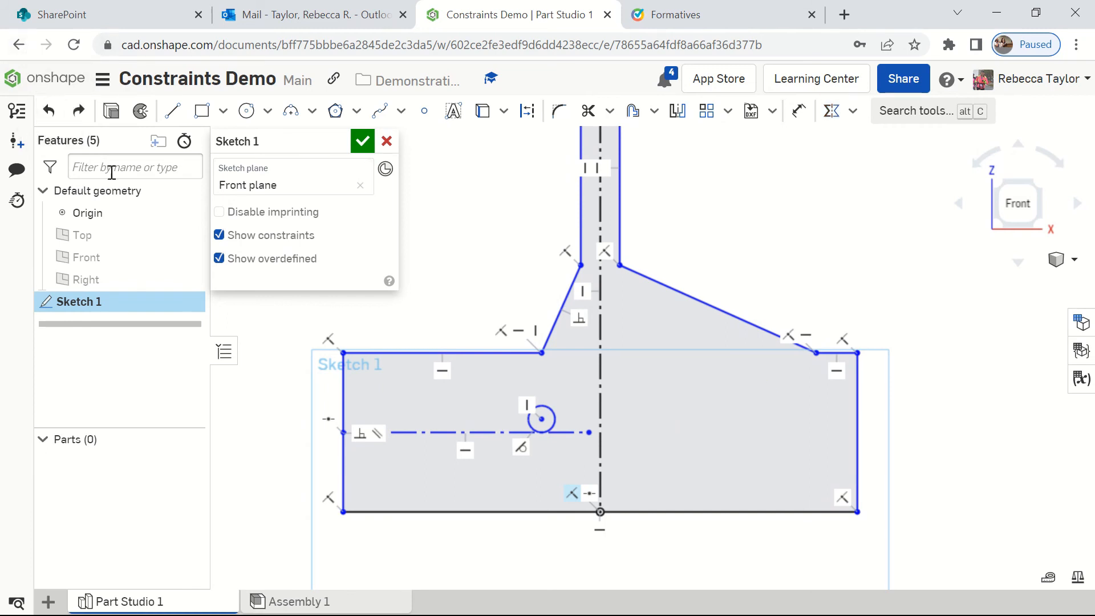
# Step: Mirror the circle in the base across the vertical centerline
pyautogui.click(679, 112)
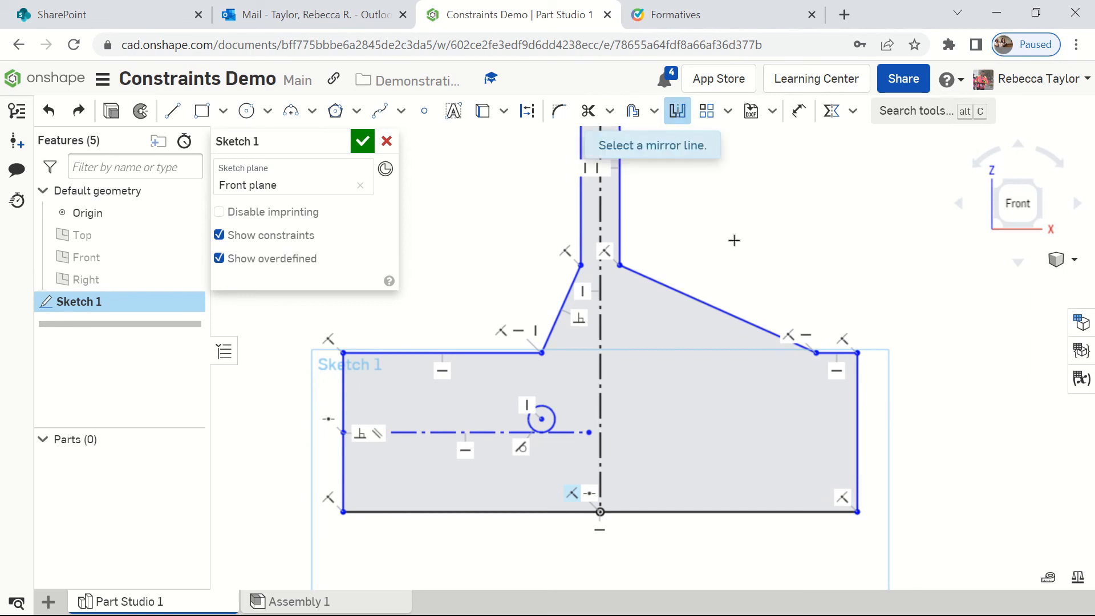
pyautogui.click(604, 330)
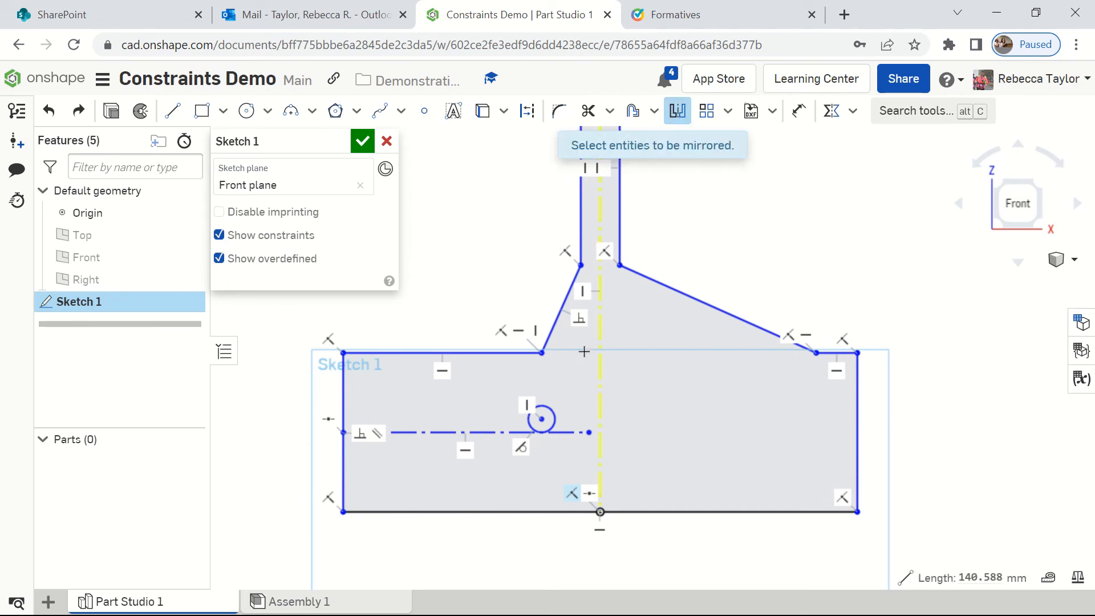
pyautogui.click(551, 410)
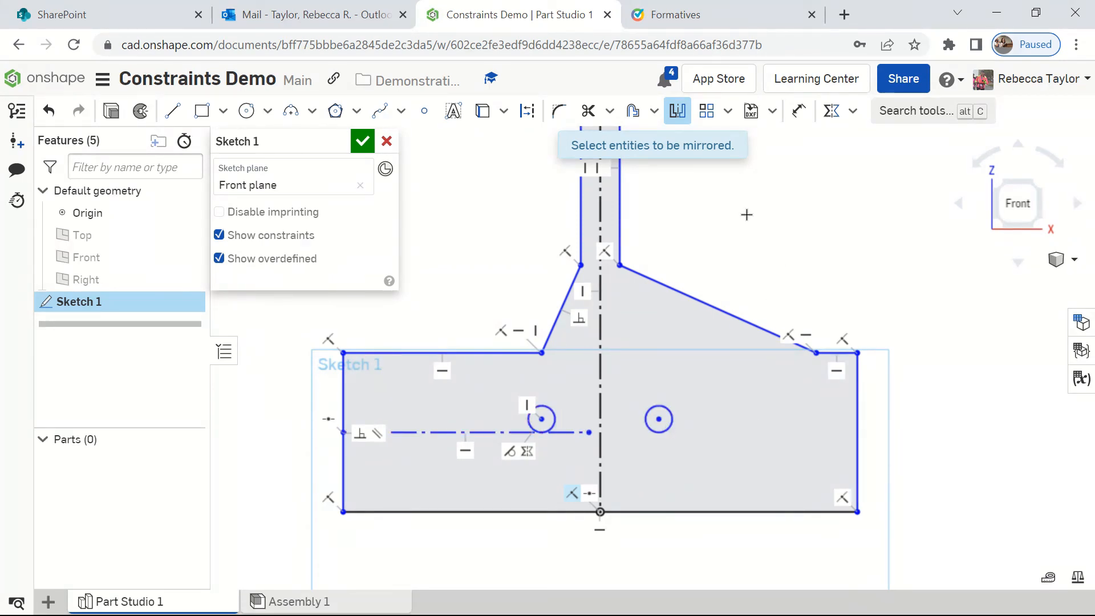
pyautogui.press('Escape')
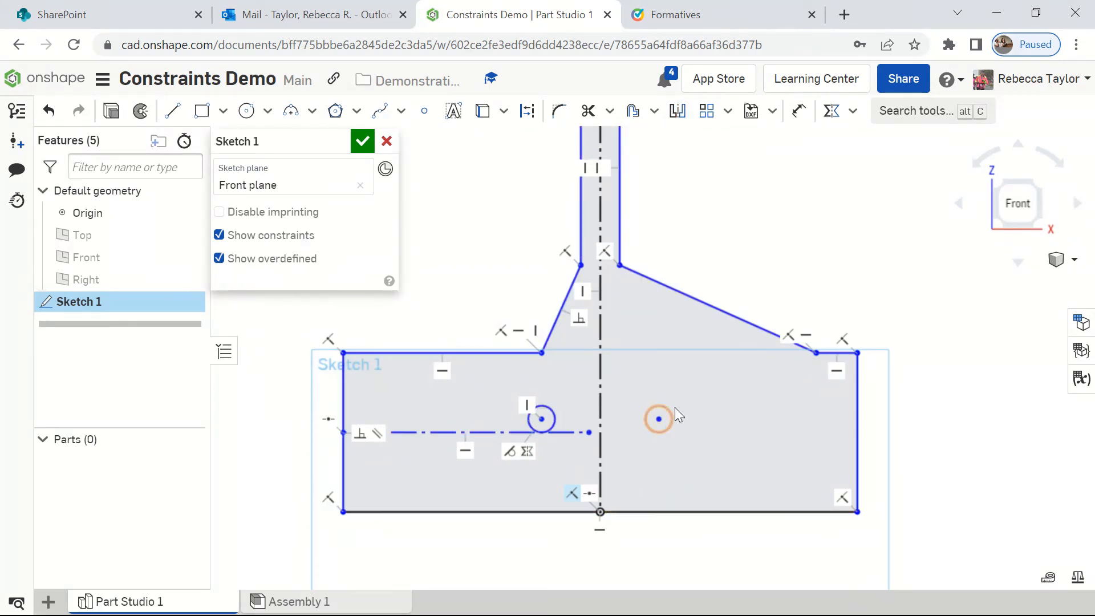
# Step: Enlarge the mirrored circle by its edge to test the link, and undo both the resizing and the mirroring
pyautogui.moveTo(669, 411)
pyautogui.mouseDown()
pyautogui.moveTo(703, 404)
pyautogui.moveTo(665, 421)
pyautogui.moveTo(725, 402)
pyautogui.moveTo(671, 419)
pyautogui.moveTo(679, 411)
pyautogui.mouseUp()
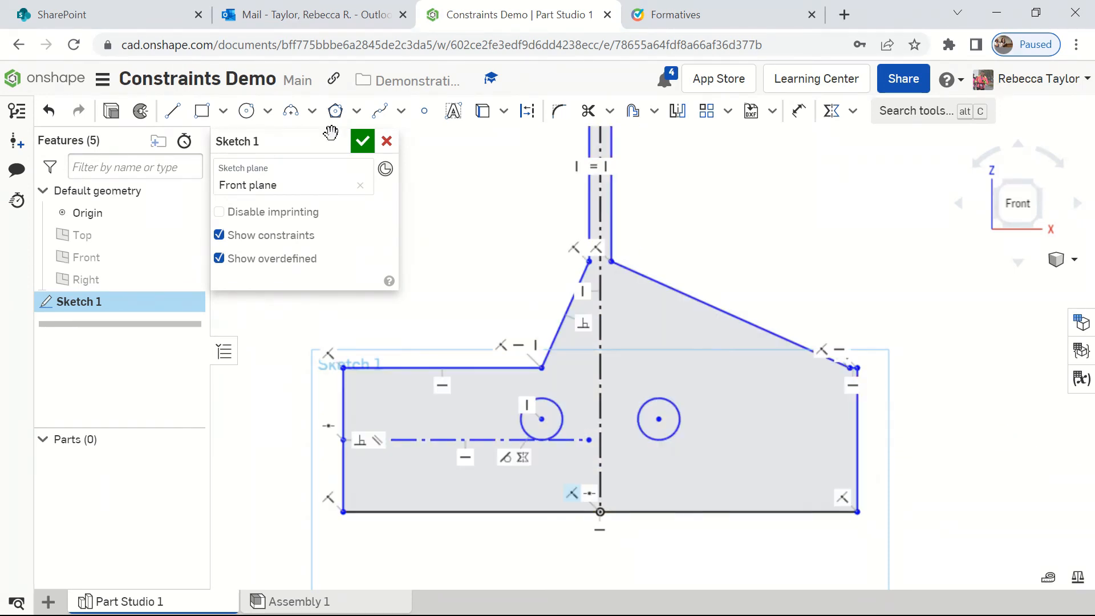
pyautogui.click(49, 112)
pyautogui.click(49, 112)
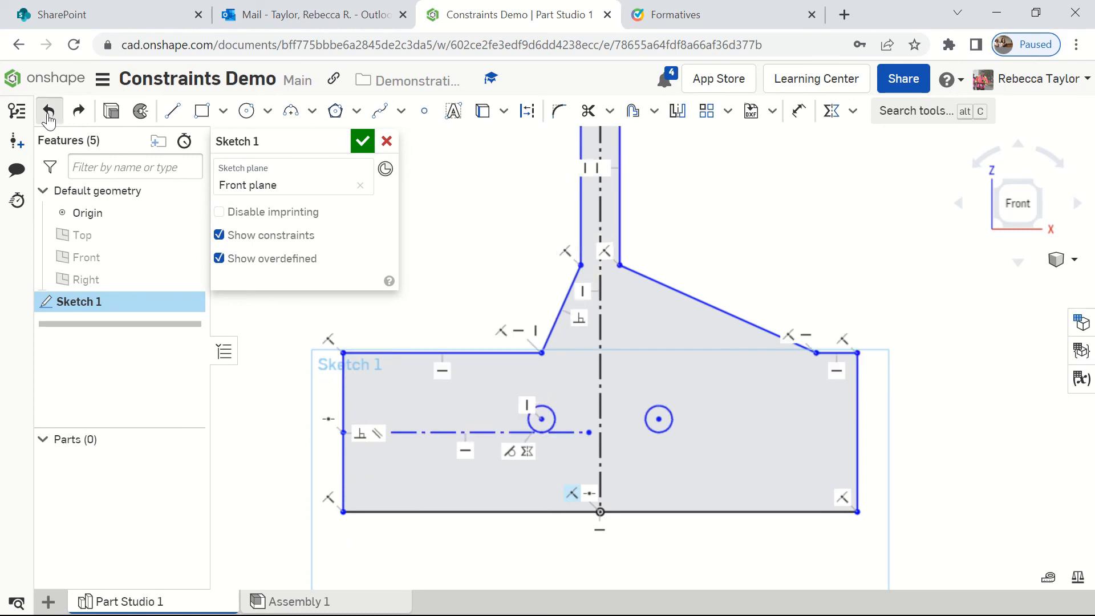
pyautogui.click(49, 111)
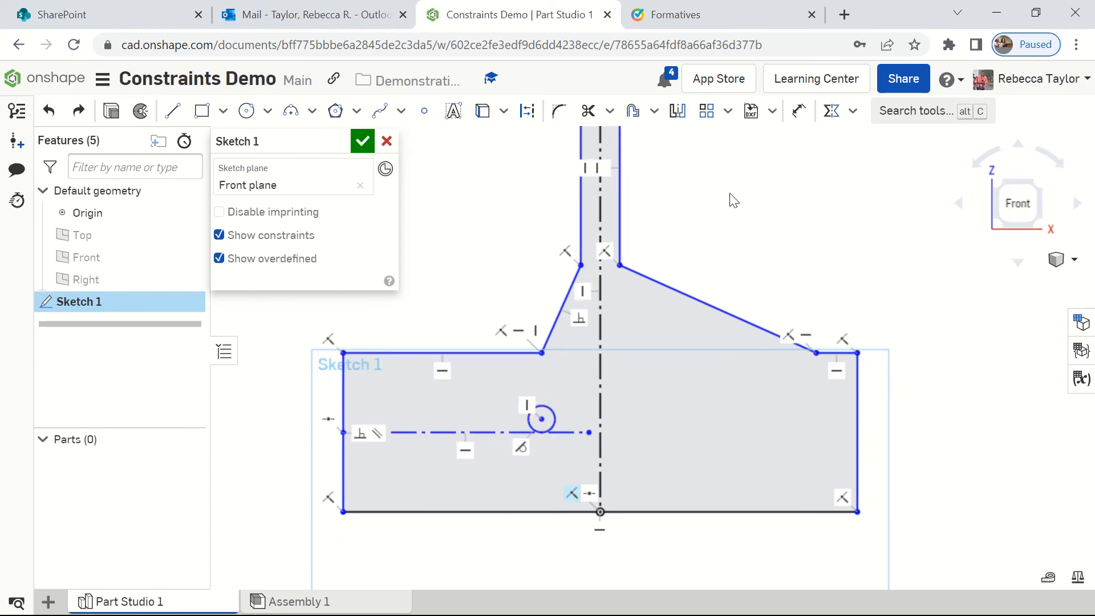
# Step: Draw a new freehand circle in the base, to the right of the vertical centerline
pyautogui.click(245, 112)
pyautogui.click(768, 411)
pyautogui.click(779, 425)
pyautogui.click(779, 426)
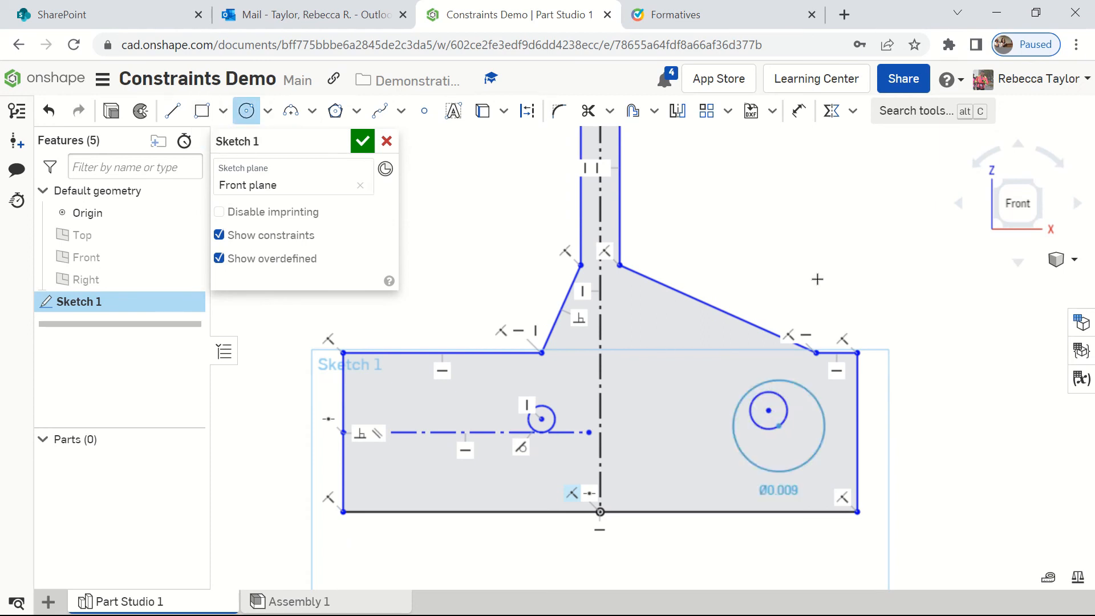
pyautogui.press('Escape')
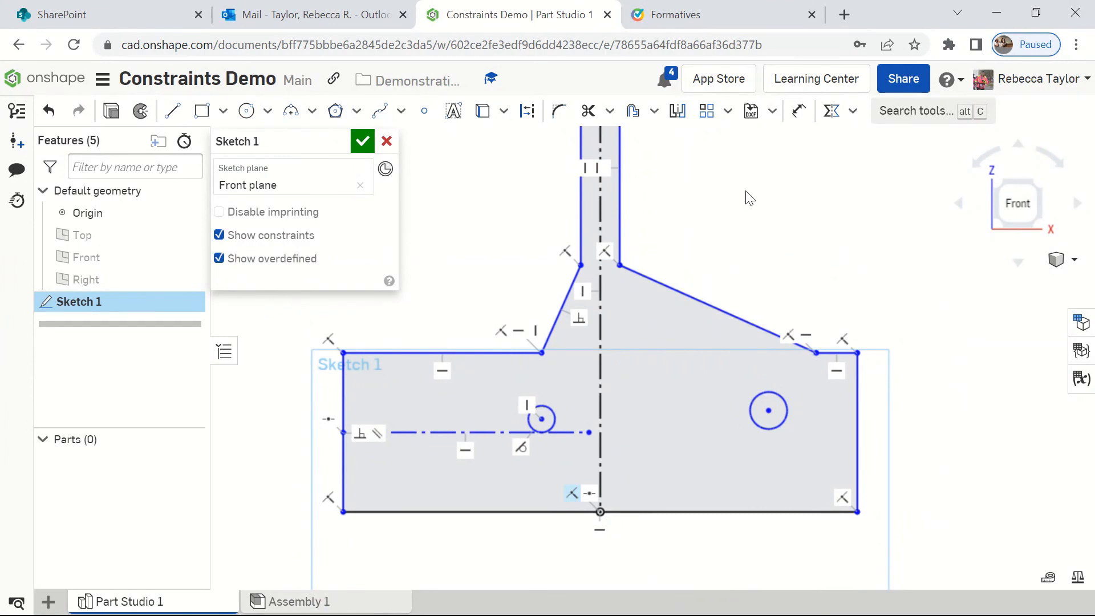
# Step: Make the left and right circles symmetric about the vertical centerline with a Symmetric constraint
pyautogui.click(831, 111)
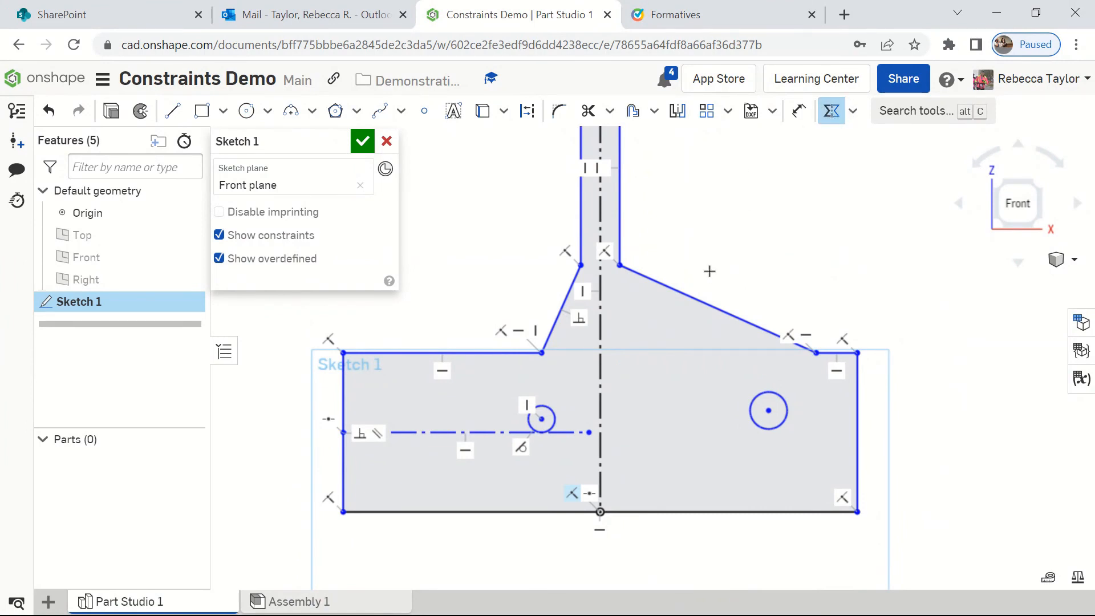
pyautogui.click(556, 419)
pyautogui.click(757, 398)
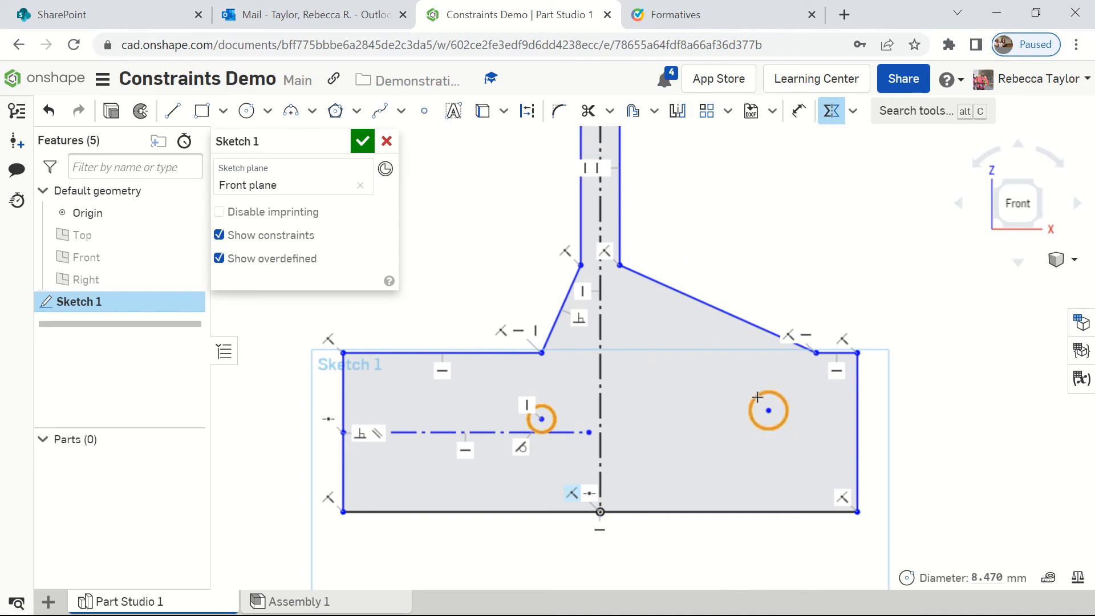
pyautogui.click(600, 399)
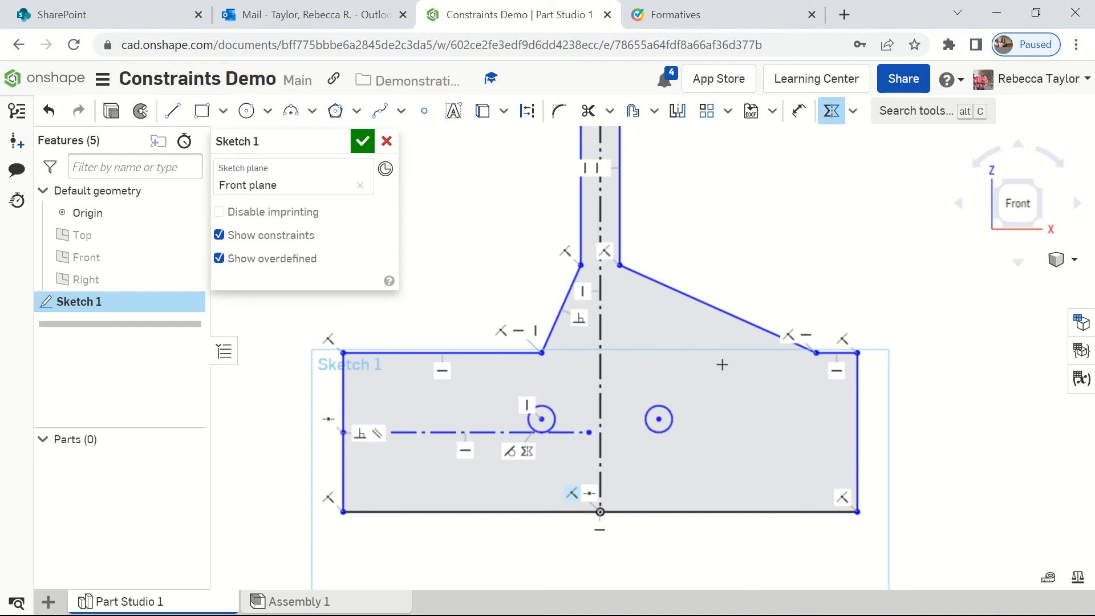
pyautogui.press('Escape')
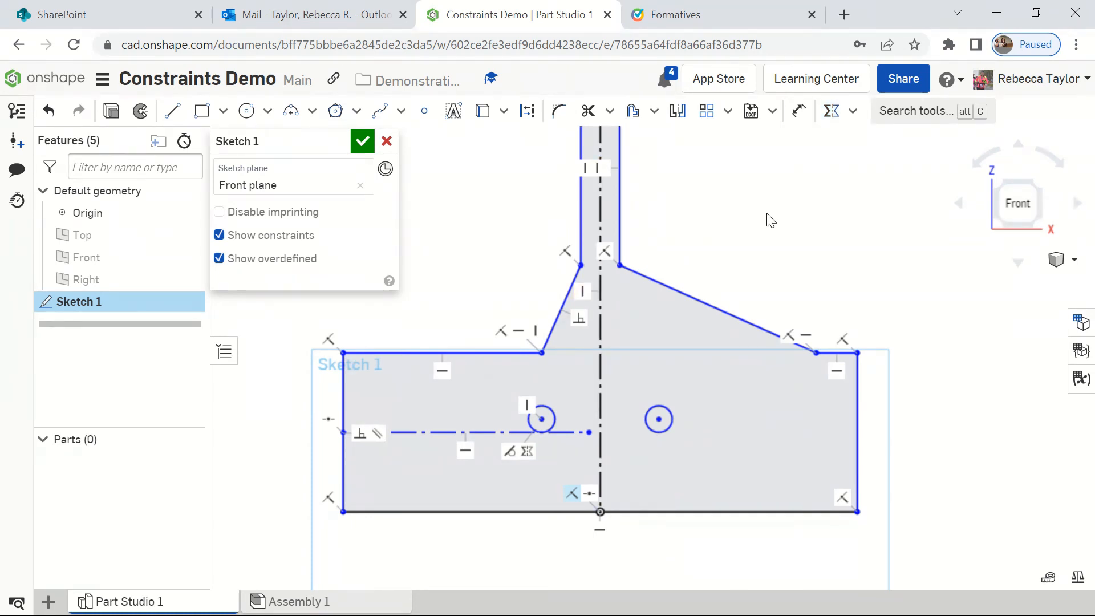
# Step: Enlarge the right circle by its edge to test the Symmetric constraint, and revert the resizing
pyautogui.moveTo(675, 441); pyautogui.dragTo(676, 442)
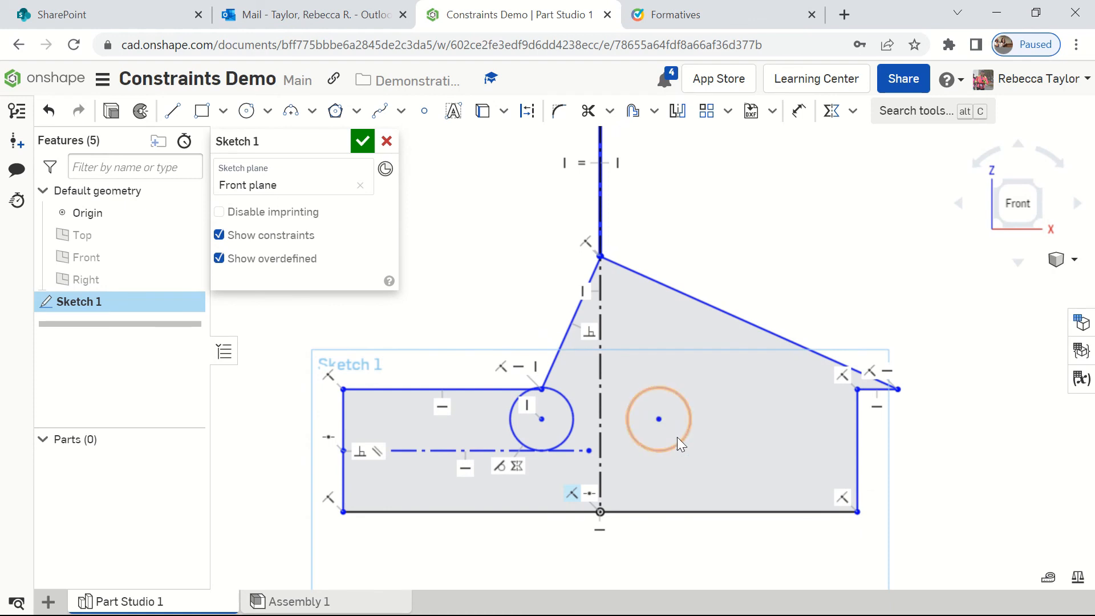
pyautogui.hotkey('ctrl', 'z')
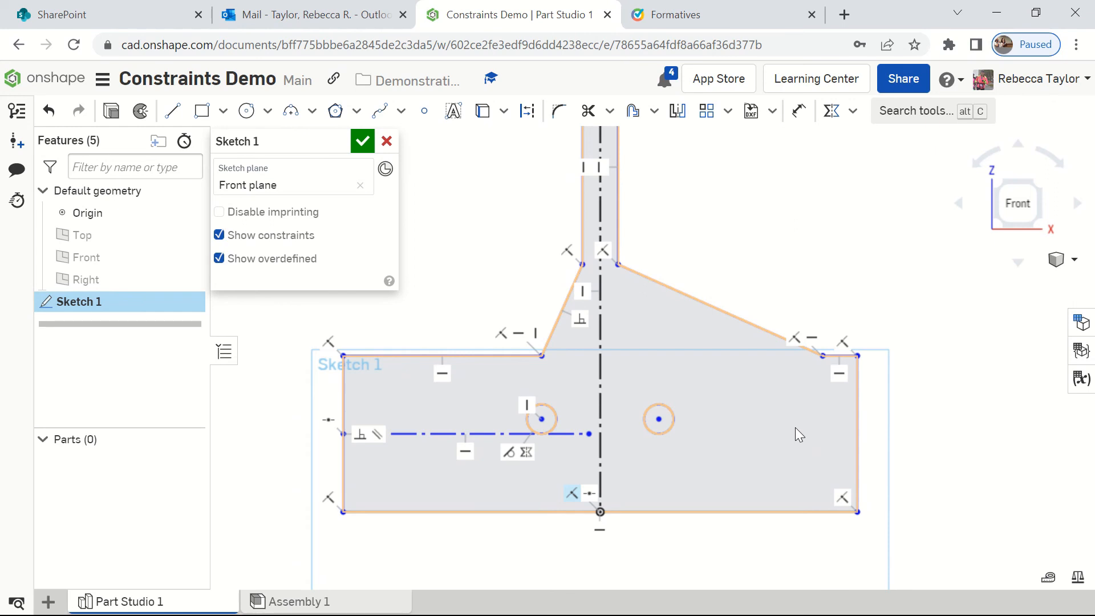
pyautogui.moveTo(505, 24)
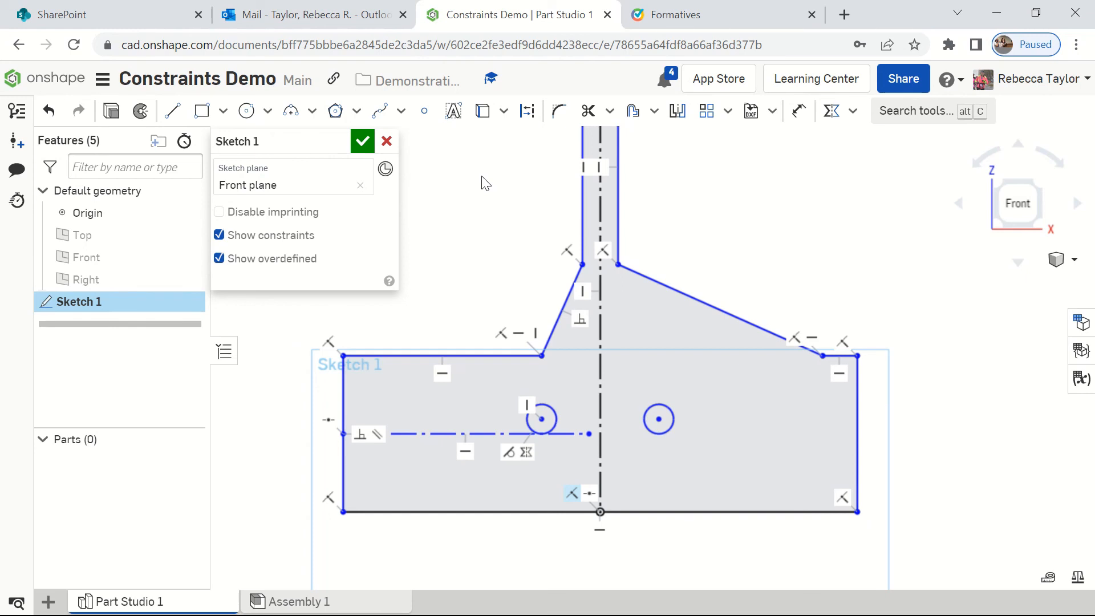
# Step: Dimension the short top edge of the vertical stem at 20 mm
pyautogui.scroll(1, 658, 247)
pyautogui.scroll(-2, 662, 250)
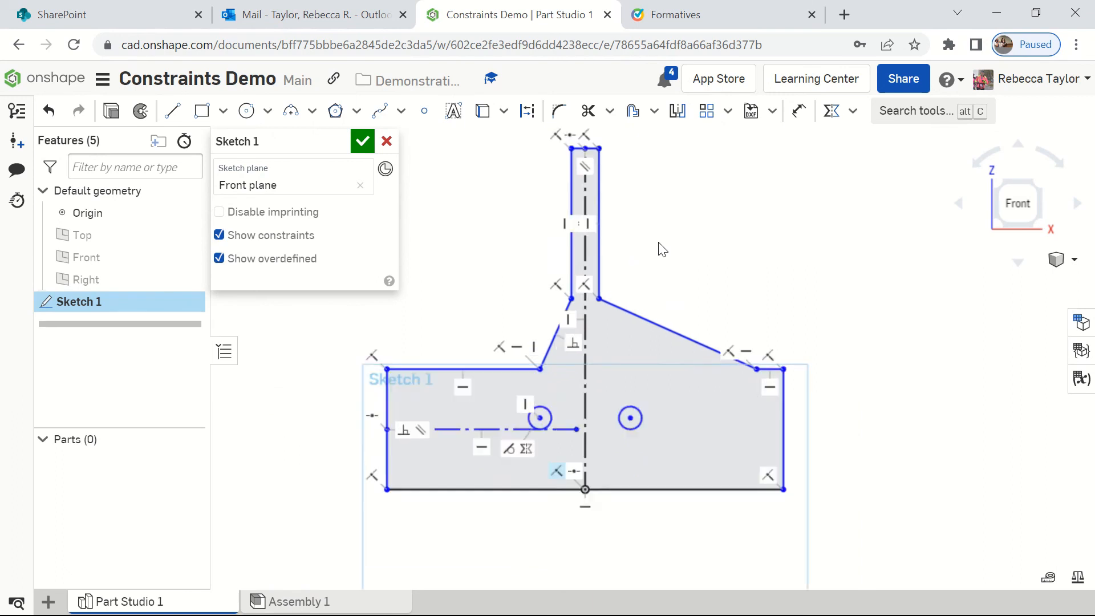
pyautogui.scroll(-1, 660, 248)
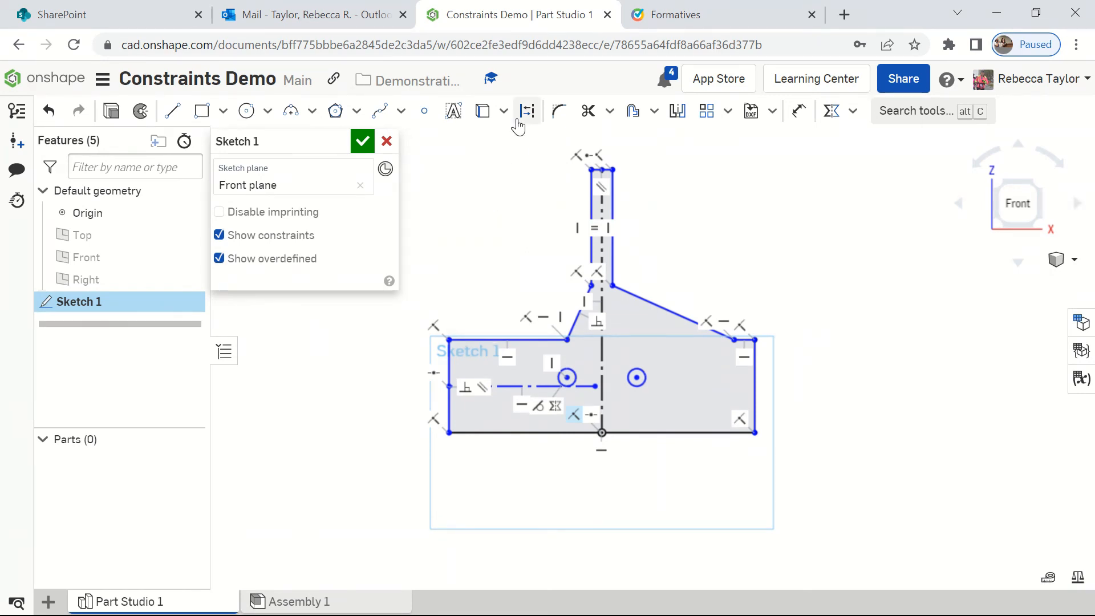
pyautogui.click(799, 112)
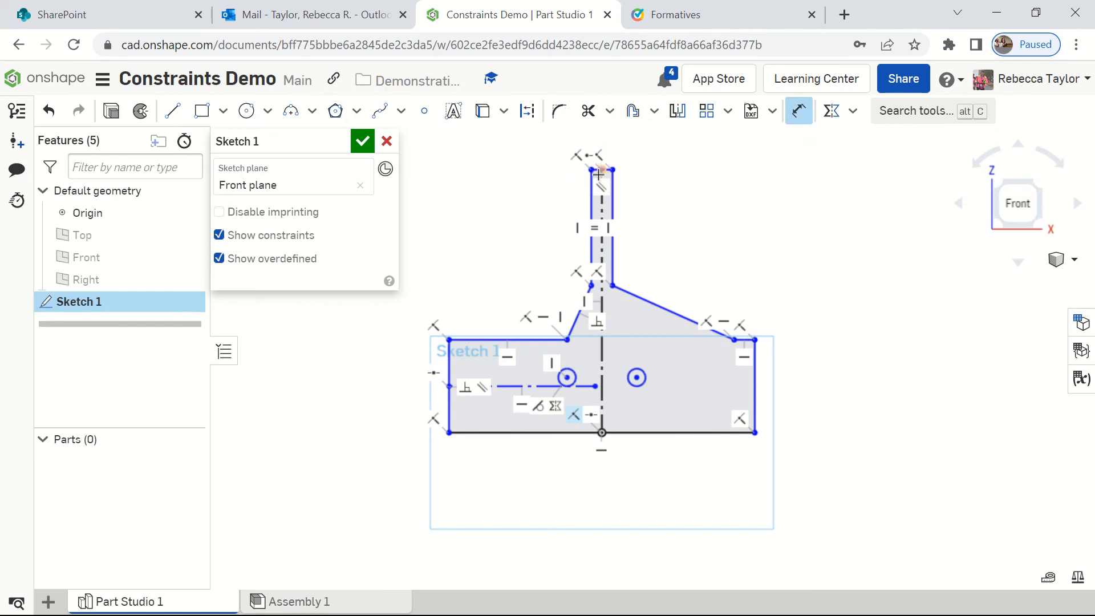
pyautogui.scroll(4, 602, 160)
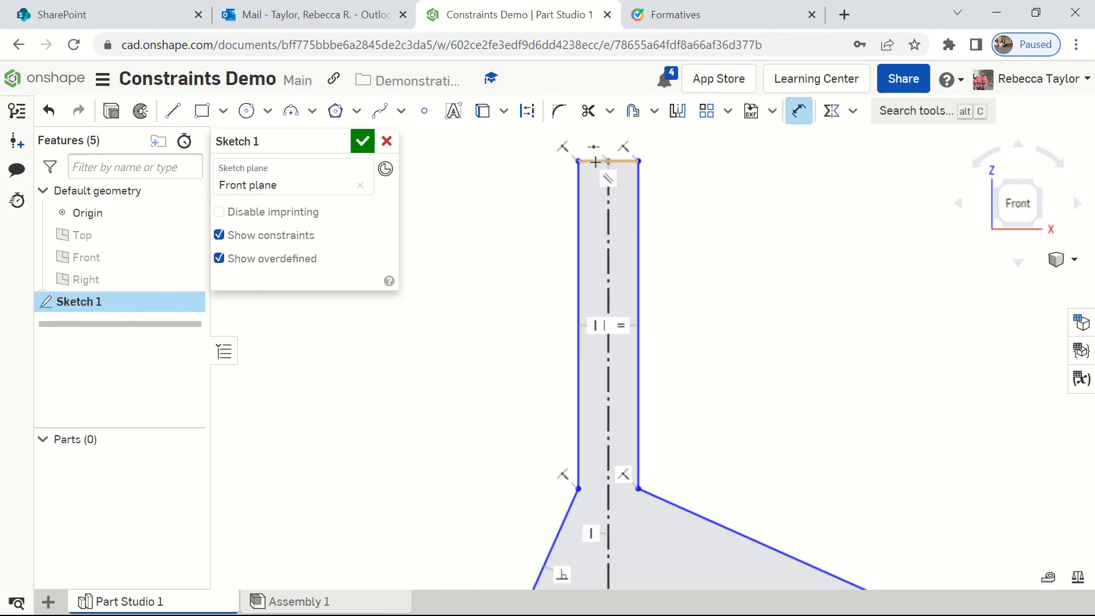
pyautogui.click(604, 161)
pyautogui.click(608, 135)
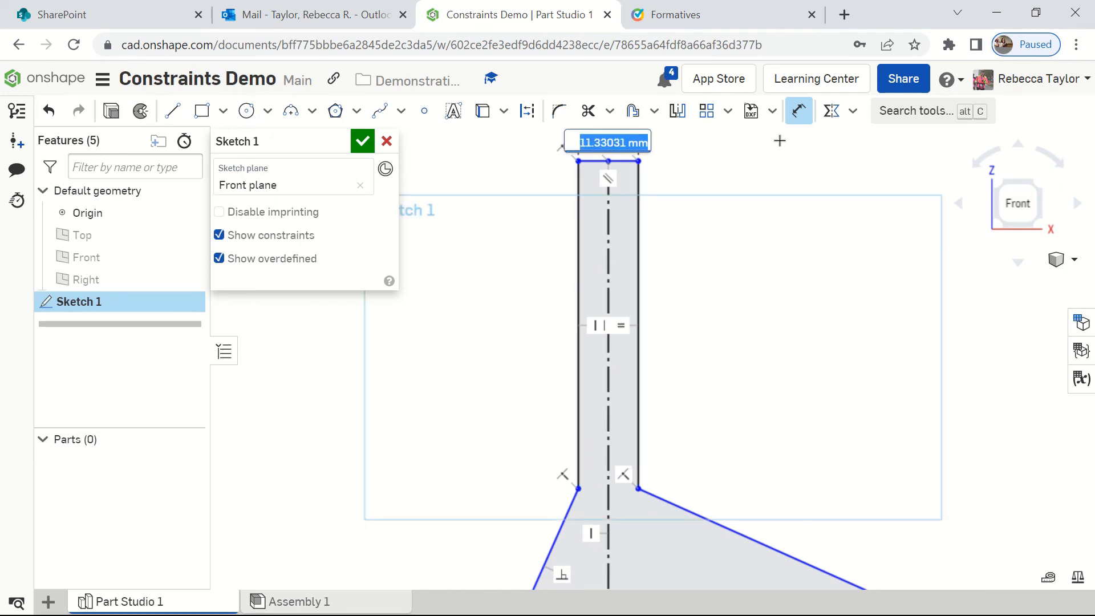
pyautogui.write('20')
pyautogui.press('Return')
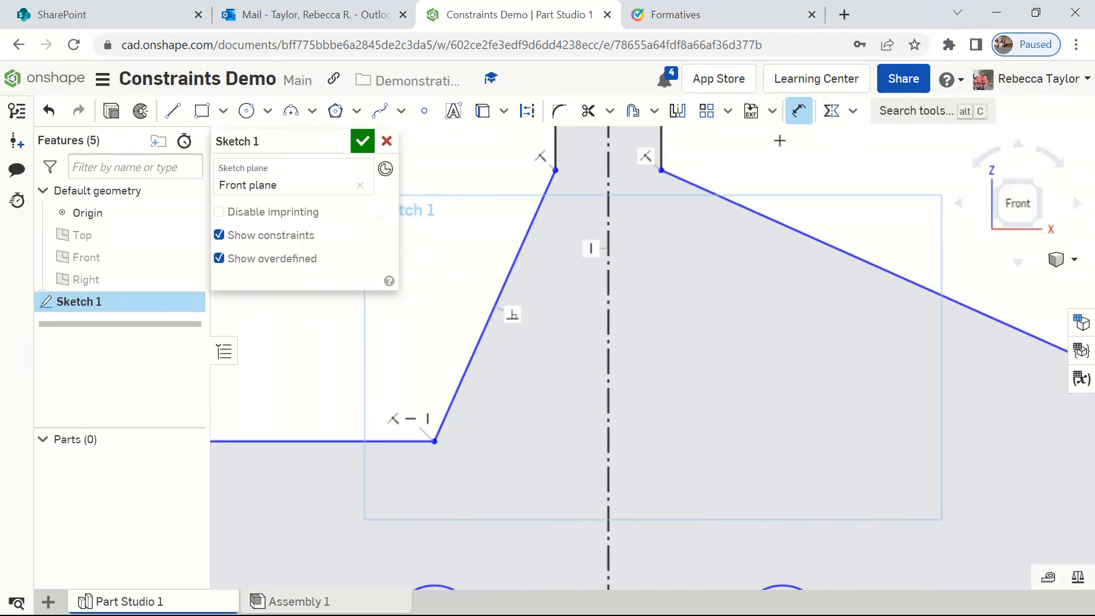
# Step: Try a 15 mm length dimension on the stem's right vertical edge, undo that value, and delete the dimension
pyautogui.scroll(-5, 751, 203)
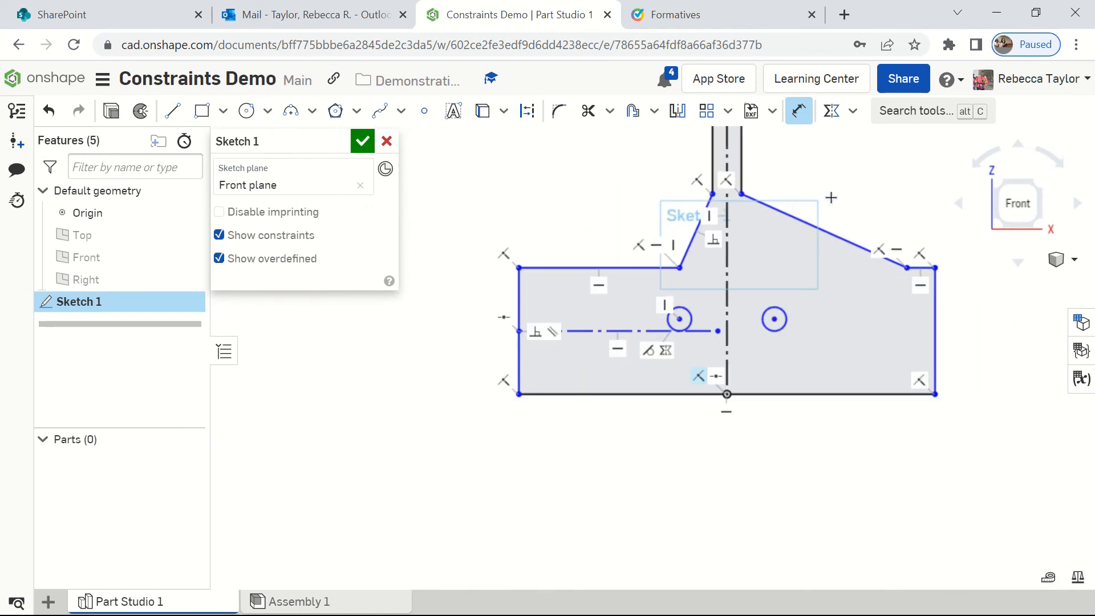
pyautogui.moveTo(832, 197)
pyautogui.mouseDown(button='middle')
pyautogui.moveTo(674, 309)
pyautogui.moveTo(675, 319)
pyautogui.mouseUp(button='middle')
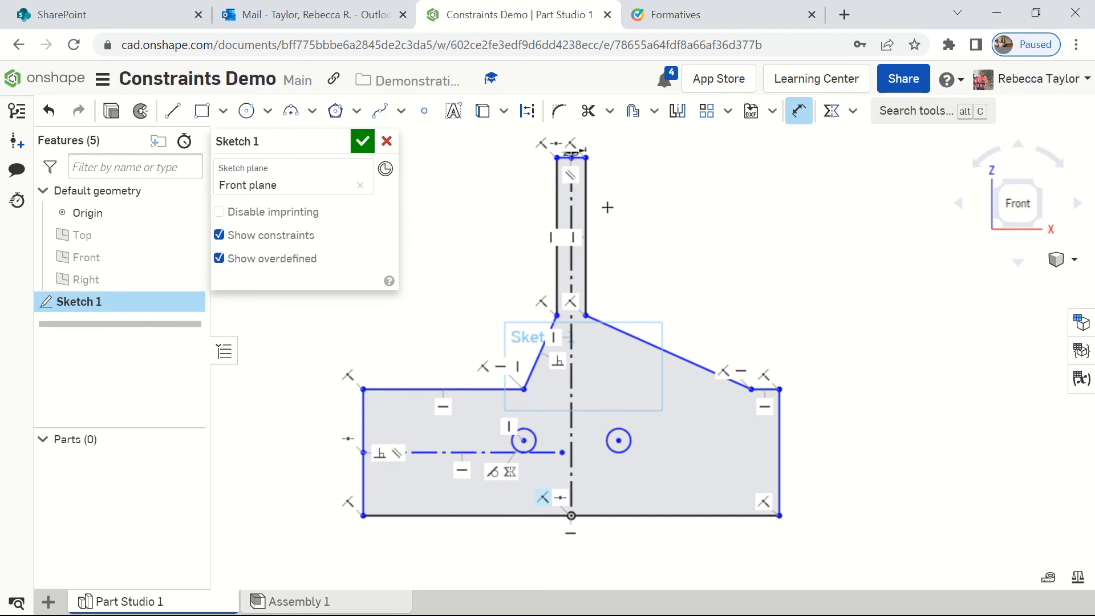
pyautogui.click(585, 213)
pyautogui.click(683, 220)
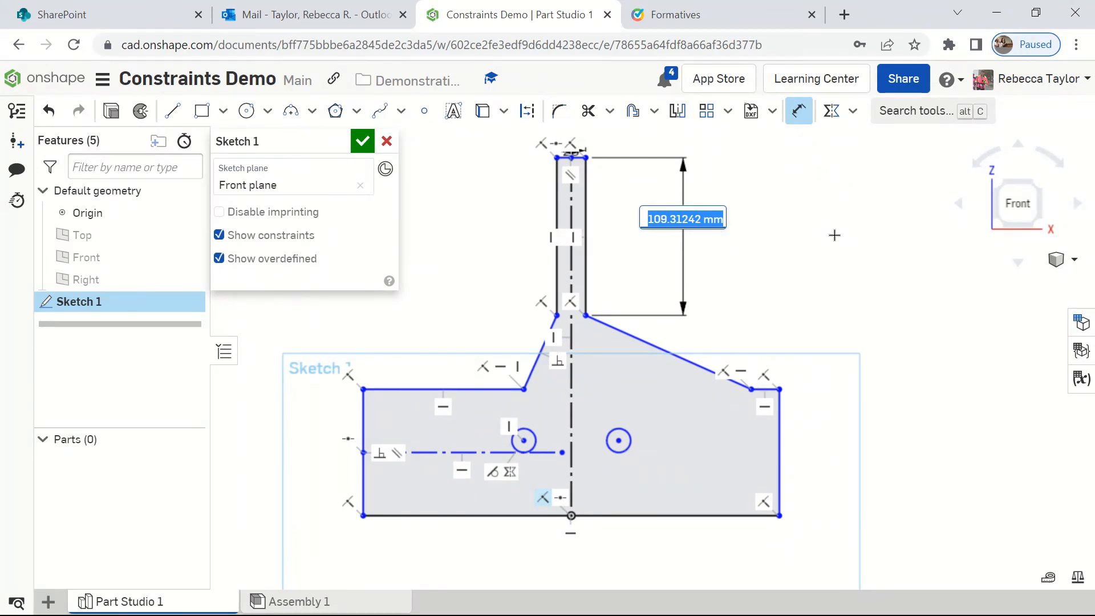
pyautogui.write('15')
pyautogui.press('Return')
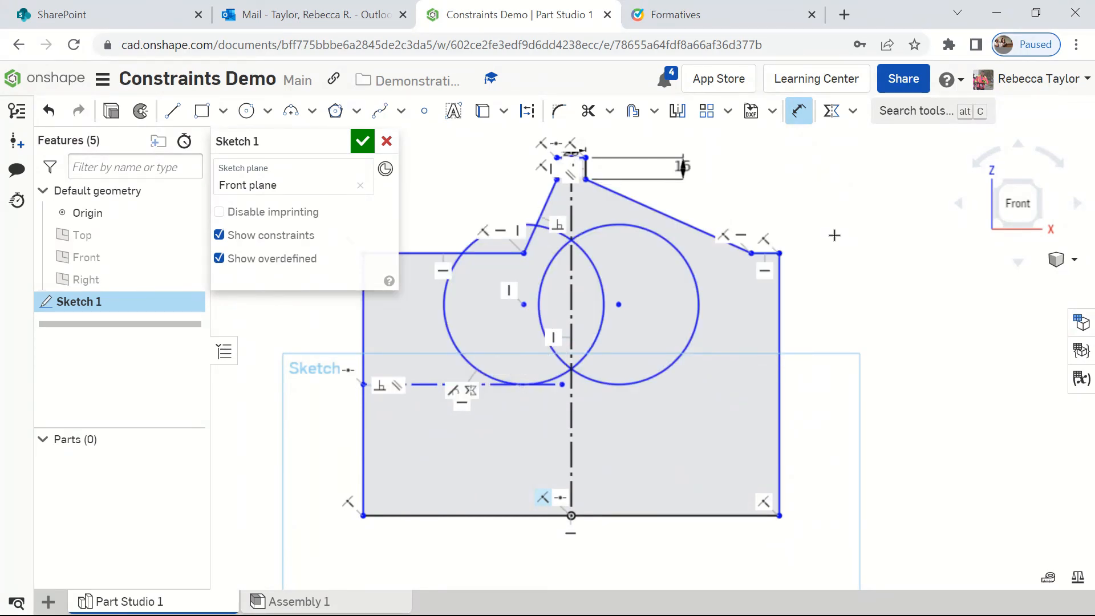
pyautogui.click(60, 119)
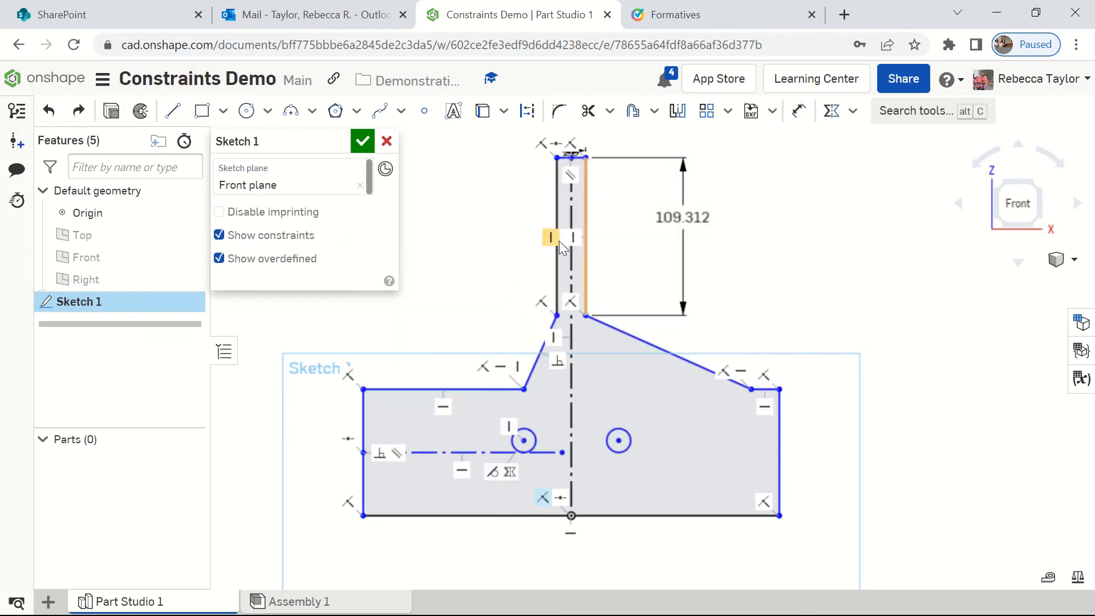
pyautogui.rightClick(704, 220)
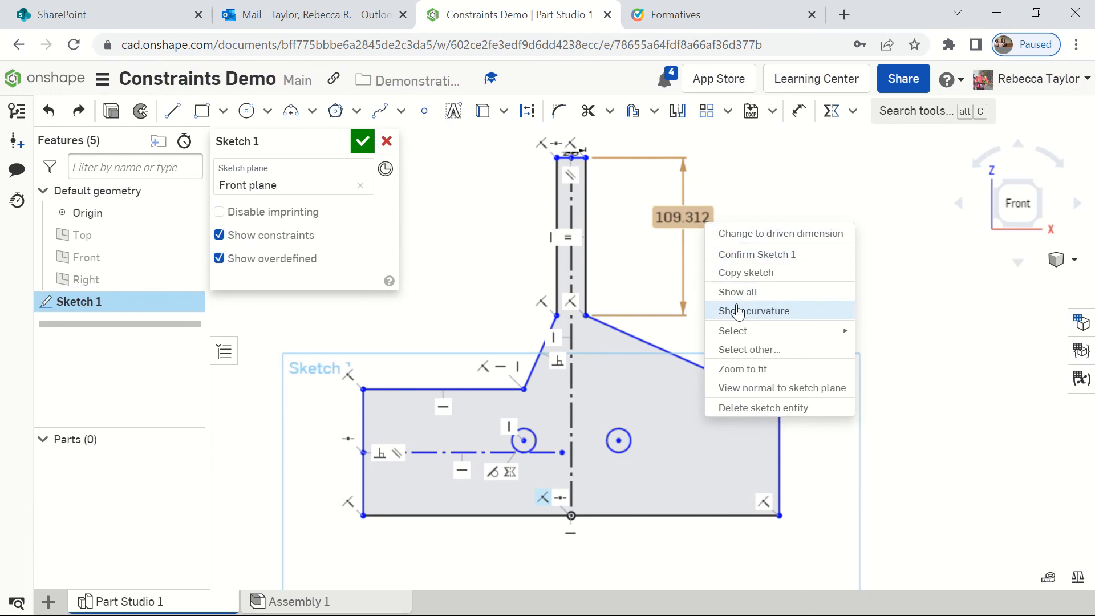
pyautogui.click(764, 408)
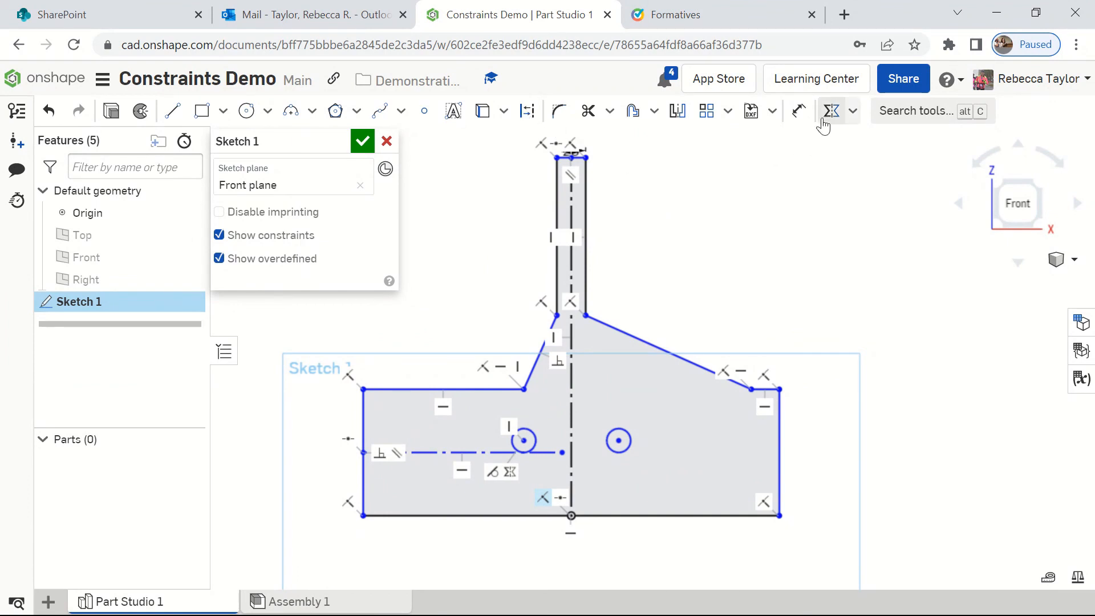
# Step: Try a 15 mm height dimension on the base's right vertical edge and undo that value
pyautogui.click(798, 112)
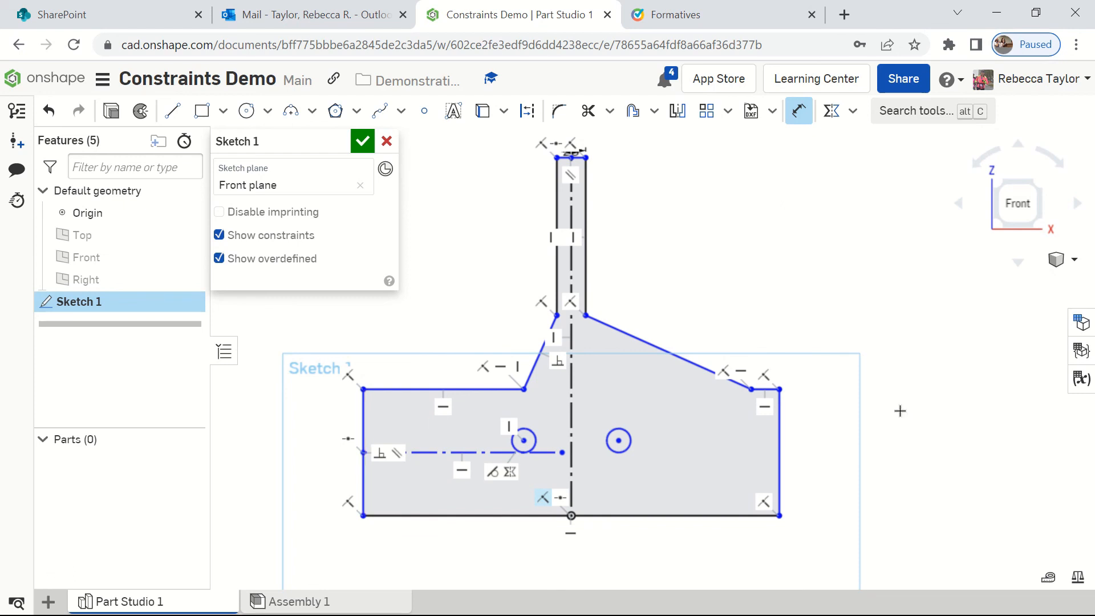
pyautogui.click(790, 463)
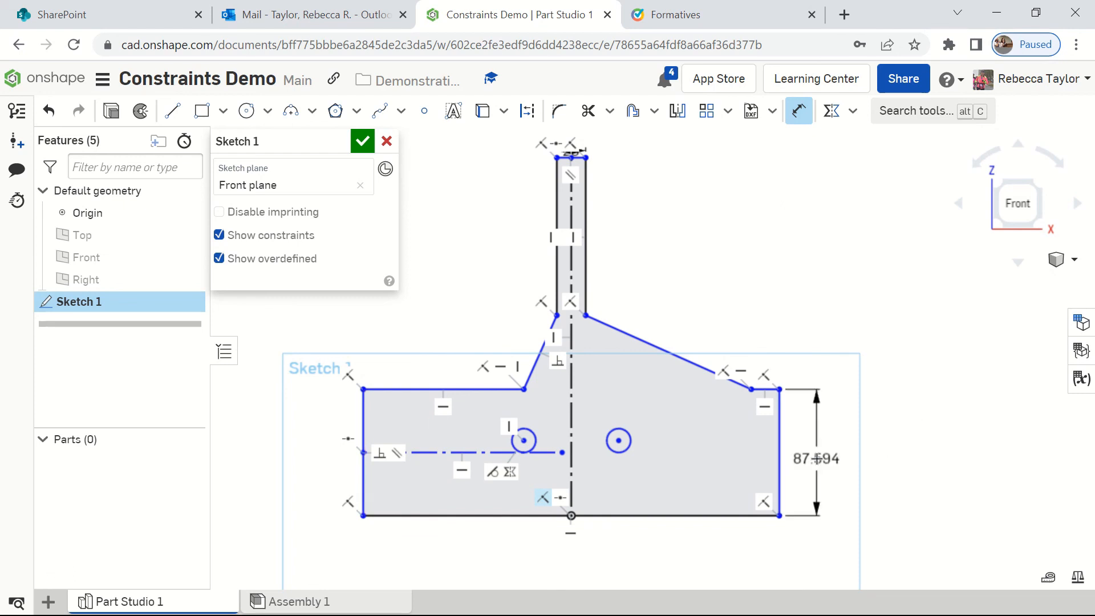
pyautogui.click(818, 459)
pyautogui.write('15')
pyautogui.press('Return')
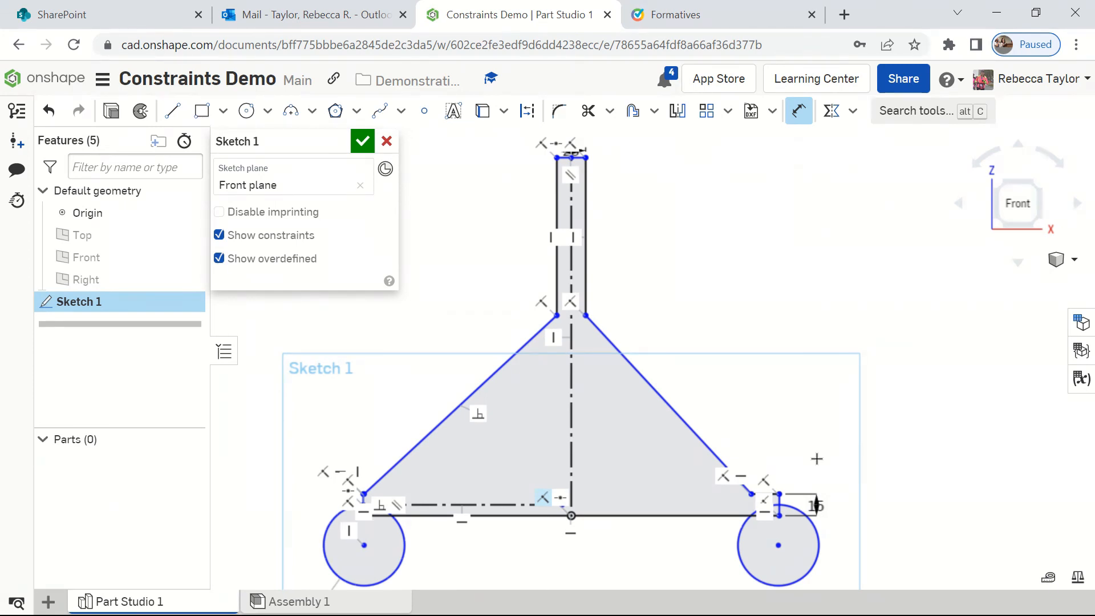
pyautogui.click(47, 111)
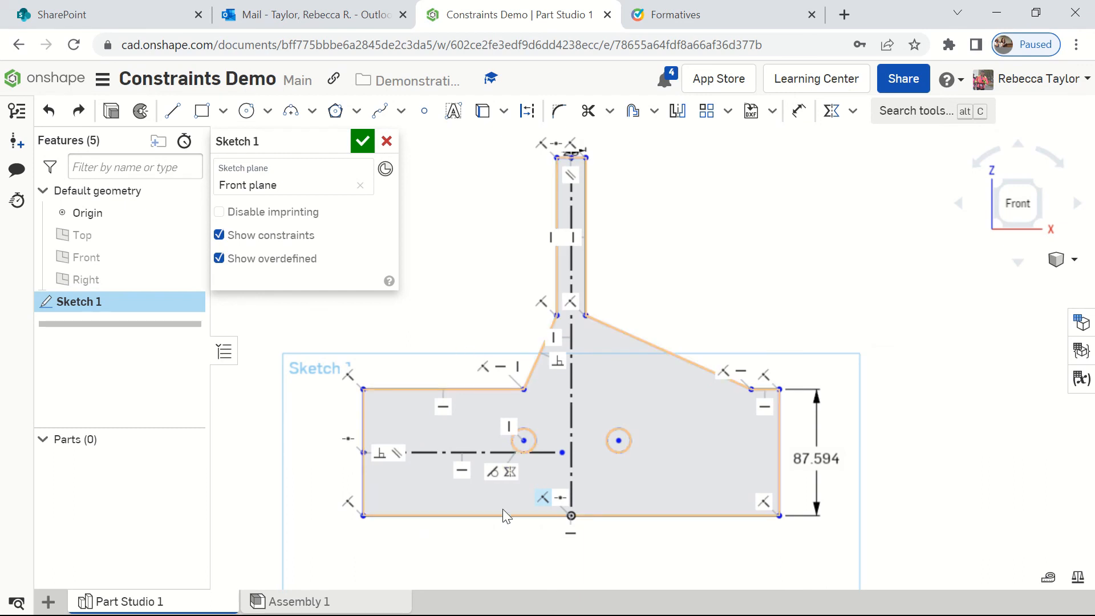
# Step: Delete the remaining height dimension from the base's right vertical edge
pyautogui.click(799, 111)
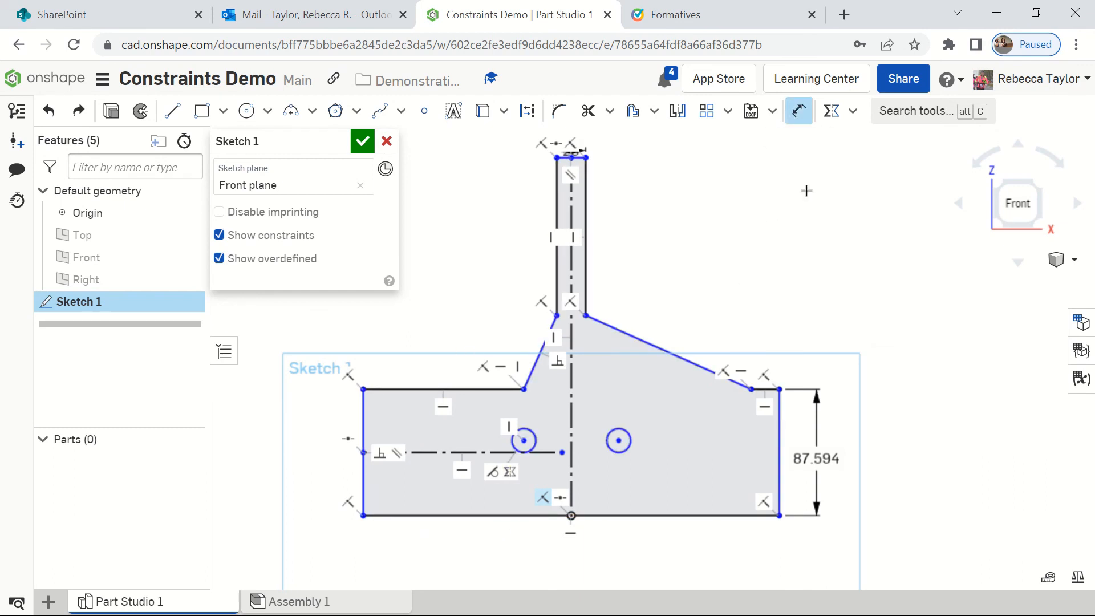
pyautogui.rightClick(832, 460)
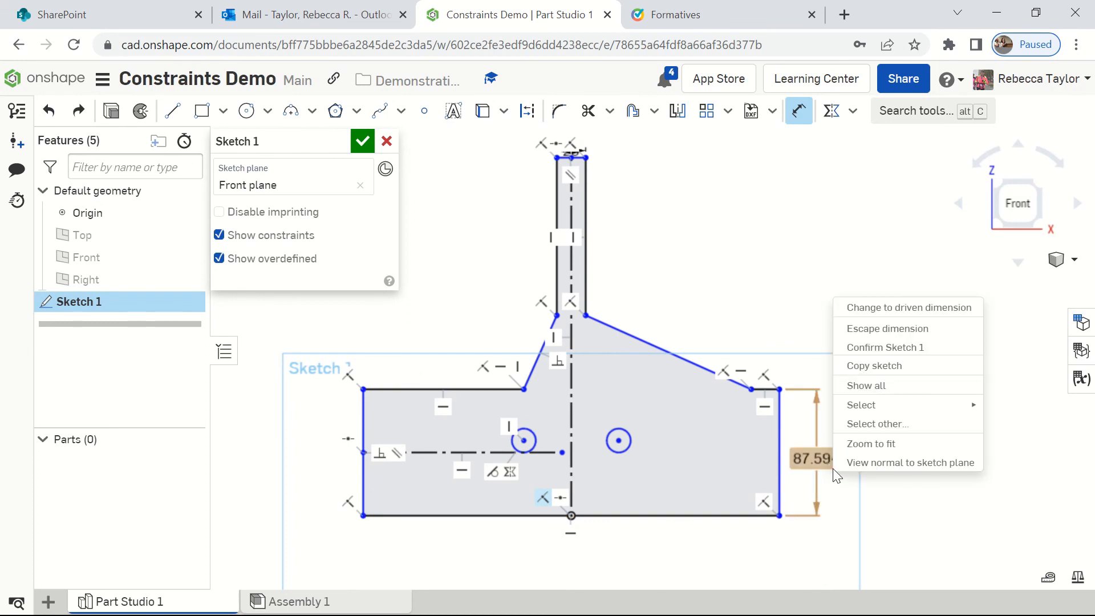
pyautogui.rightClick(827, 460)
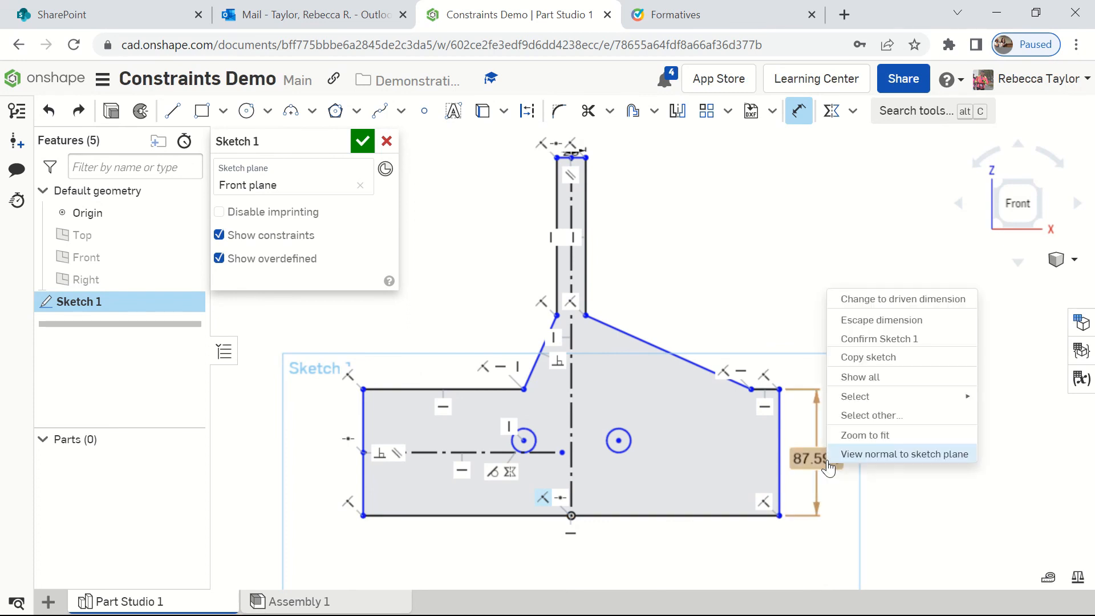
pyautogui.press('Escape')
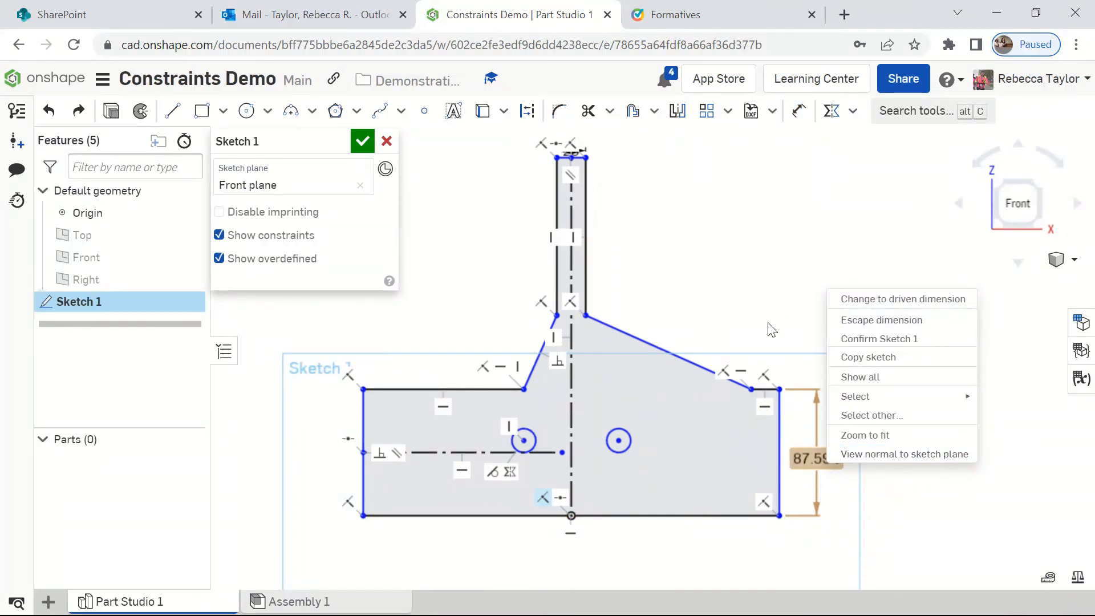
pyautogui.click(772, 330)
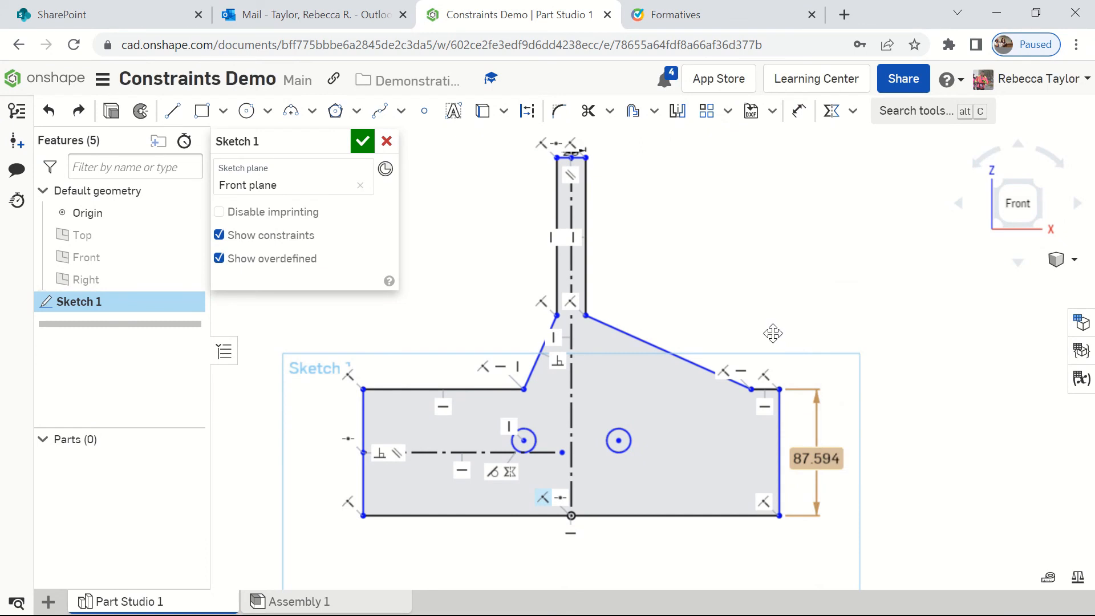
pyautogui.click(823, 463)
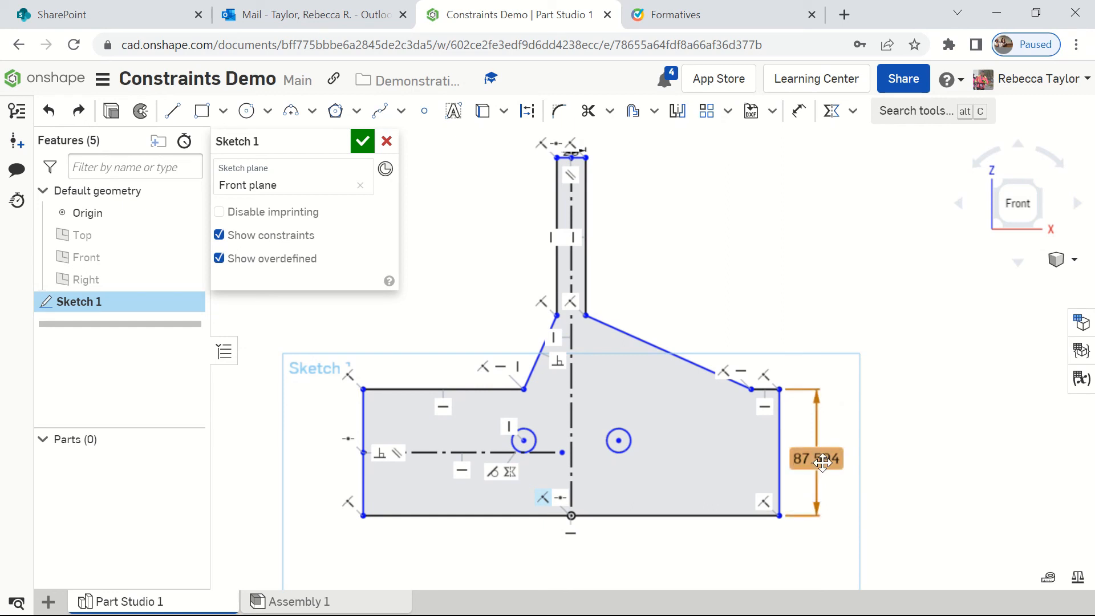
pyautogui.rightClick(822, 463)
pyautogui.click(847, 458)
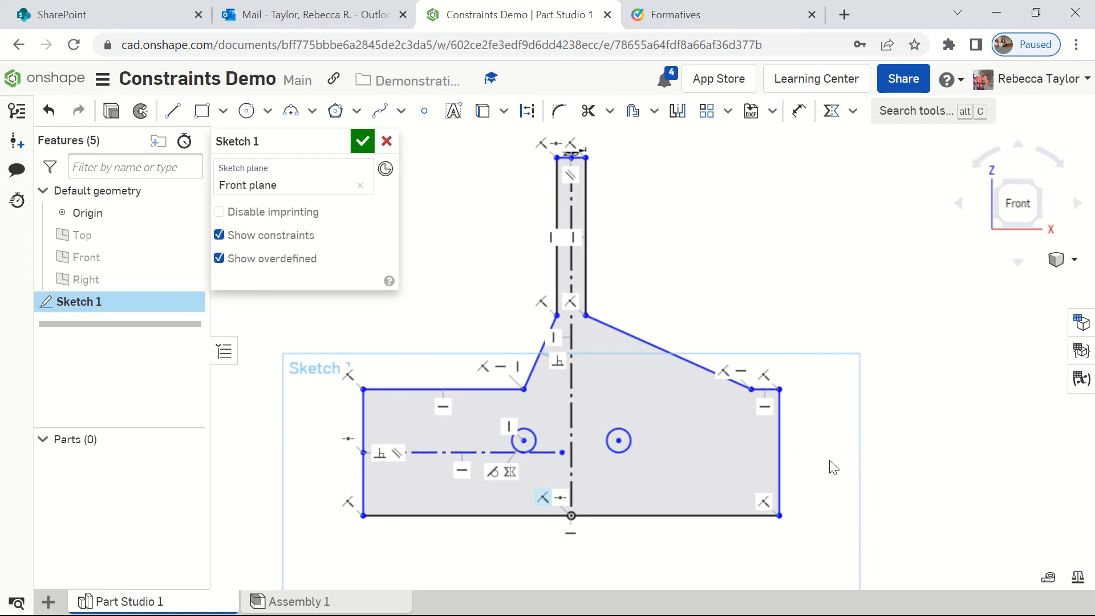
# Step: Dimension the overall width of the base along its bottom edge at 100 mm
pyautogui.click(799, 111)
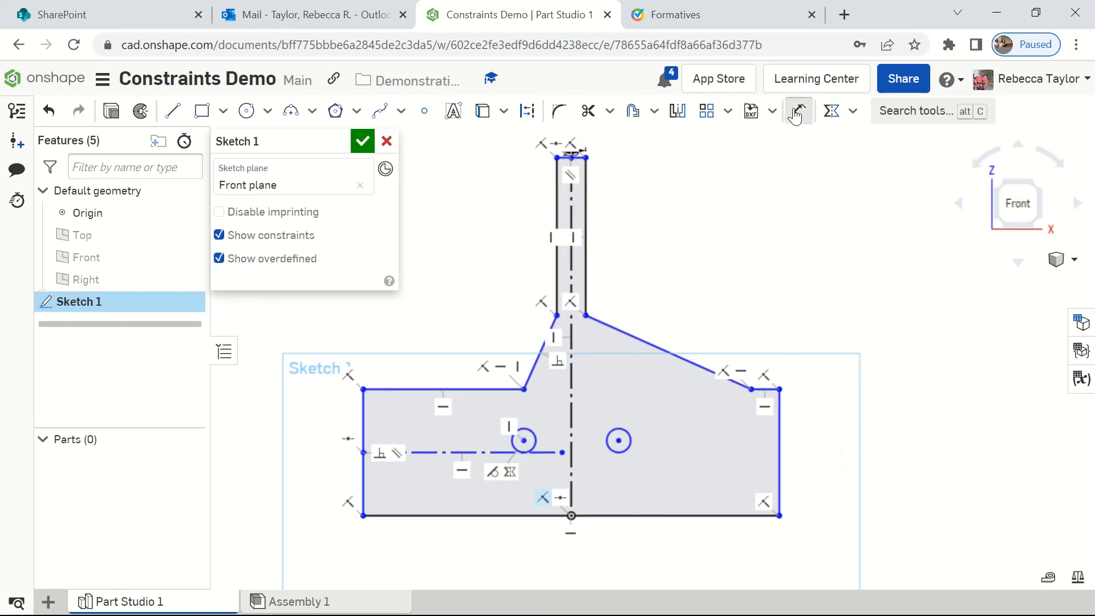
pyautogui.click(661, 516)
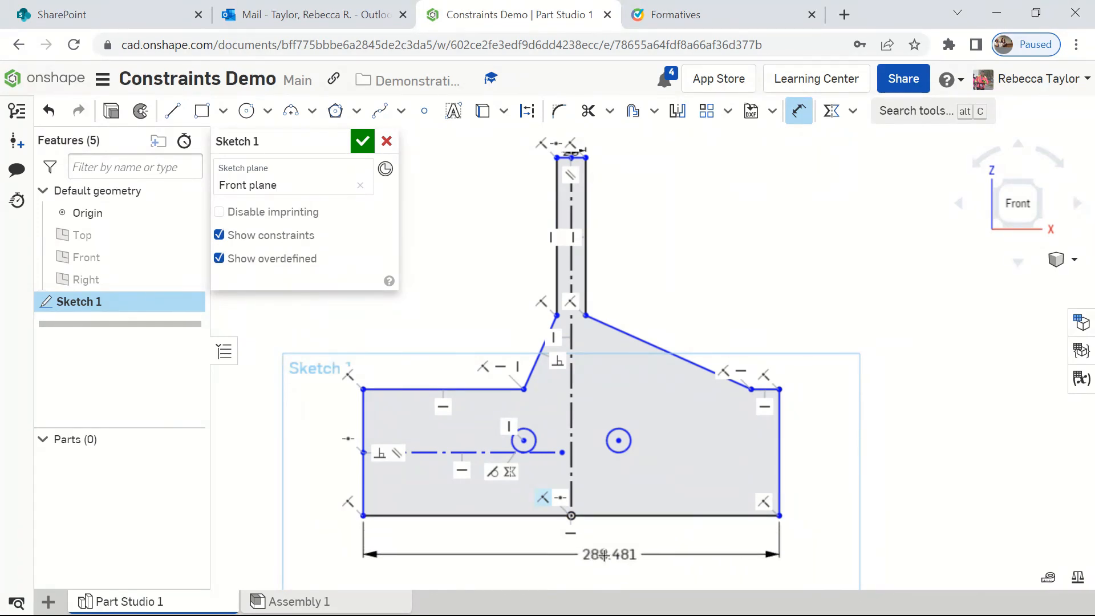
pyautogui.click(563, 560)
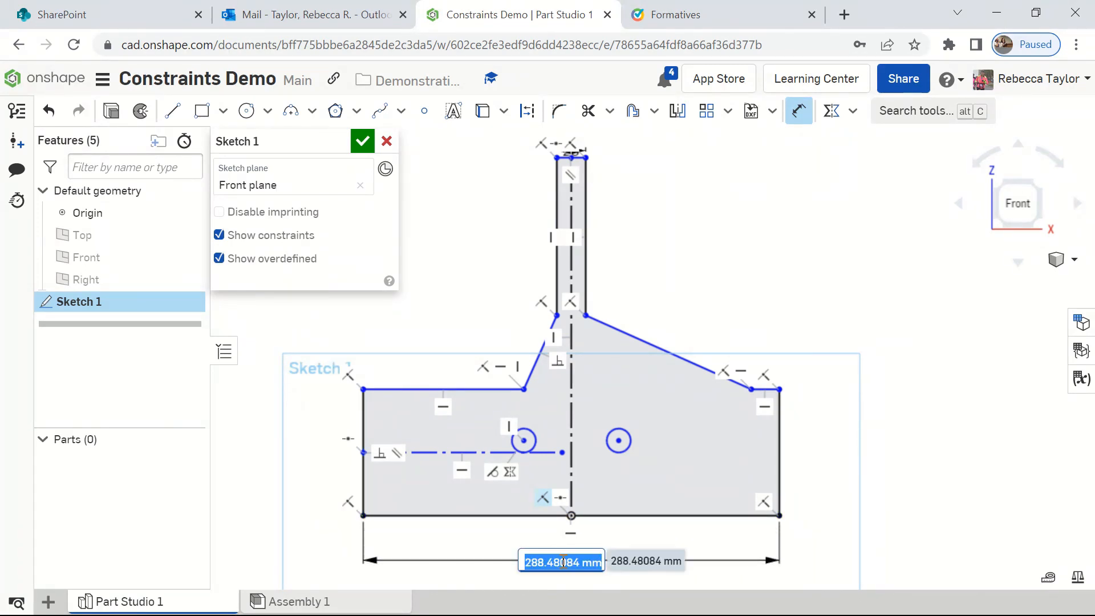
pyautogui.write('100')
pyautogui.press('Return')
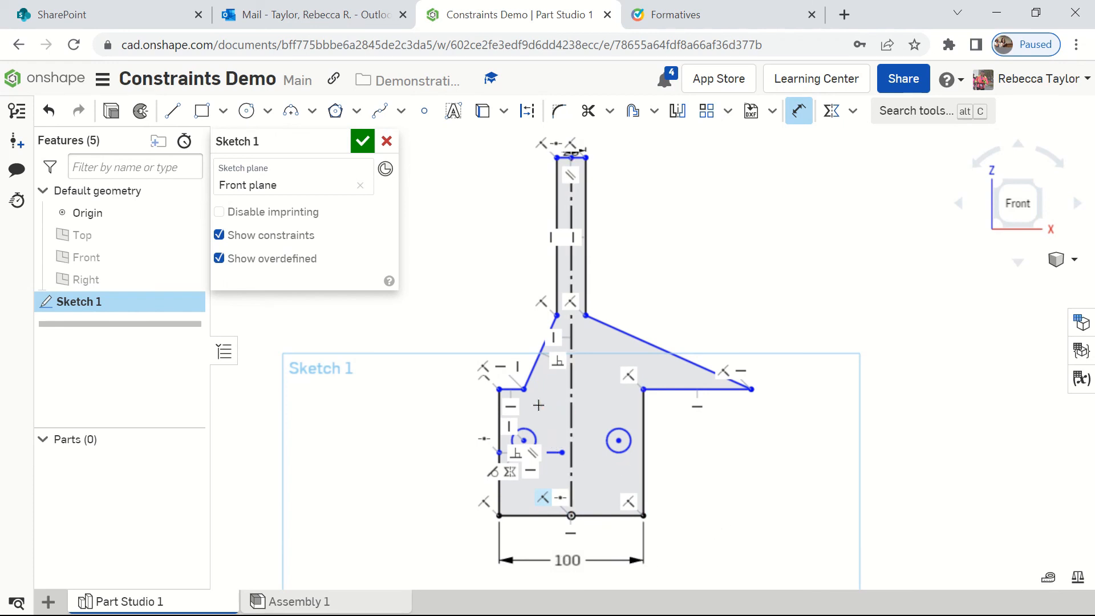
# Step: Dimension the diameter of the left circle in the base at 5 mm
pyautogui.click(524, 430)
pyautogui.click(479, 311)
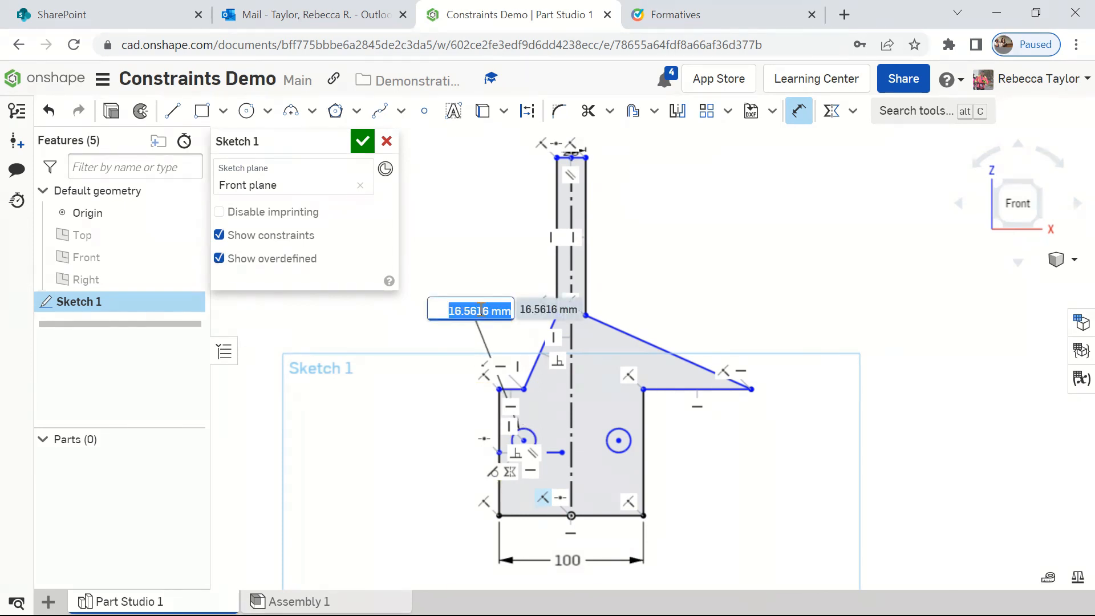
pyautogui.write('5')
pyautogui.press('Return')
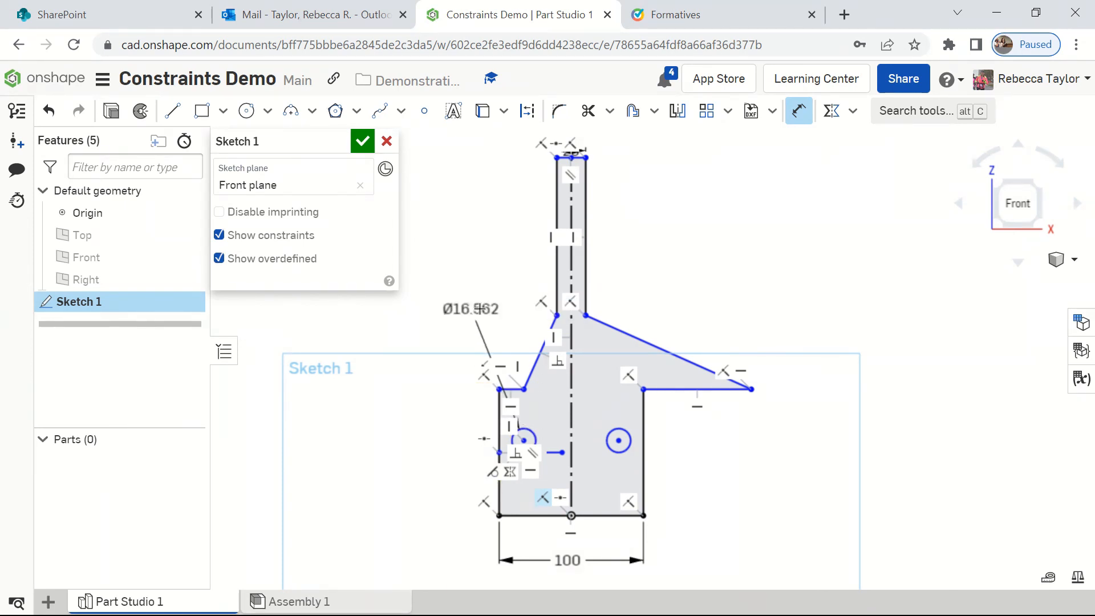
pyautogui.scroll(4, 545, 441)
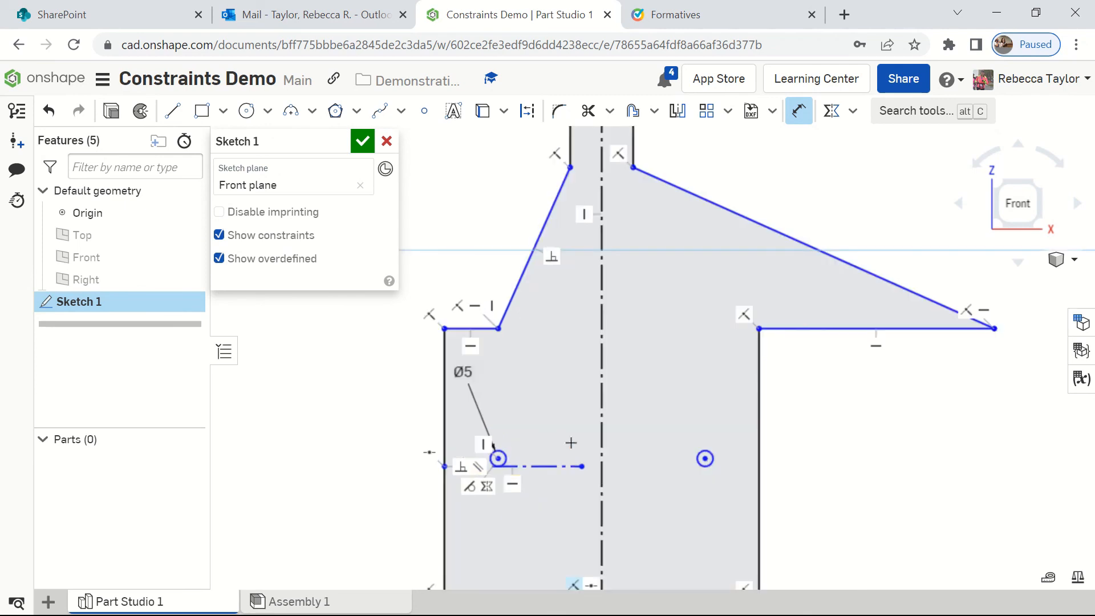
# Step: Dimension the height of the base along its right vertical edge at 15 mm
pyautogui.scroll(-2, 548, 421)
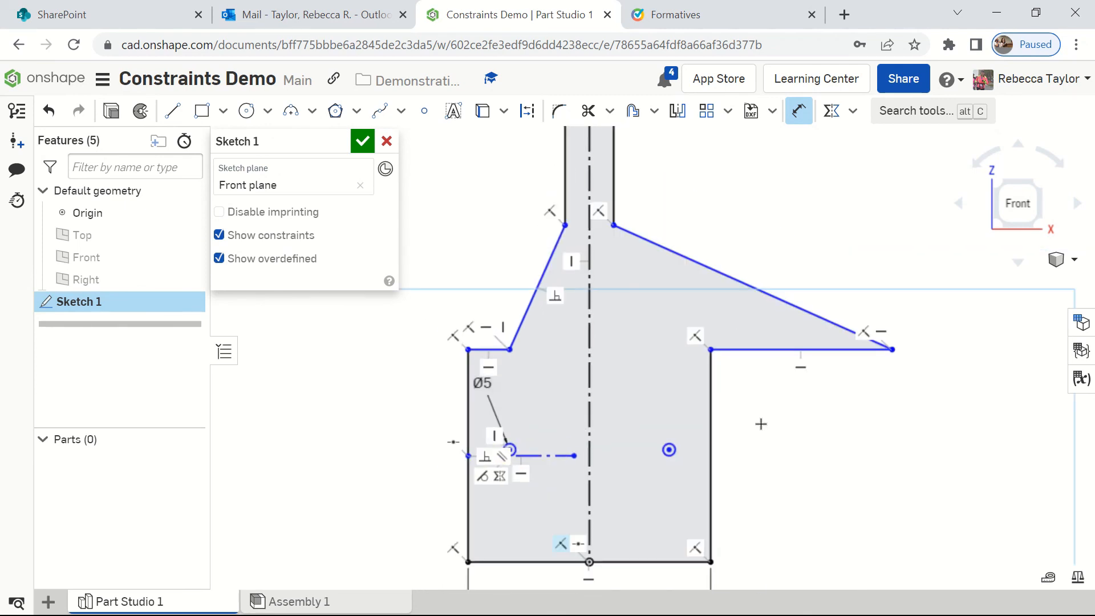
pyautogui.click(712, 422)
pyautogui.click(775, 444)
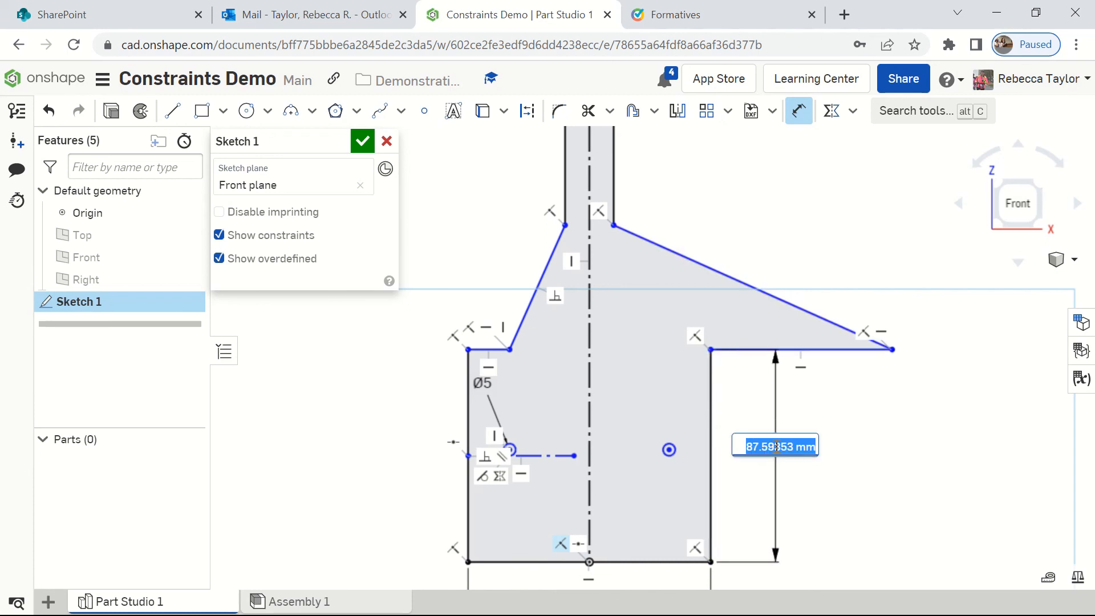
pyautogui.write('15')
pyautogui.press('Return')
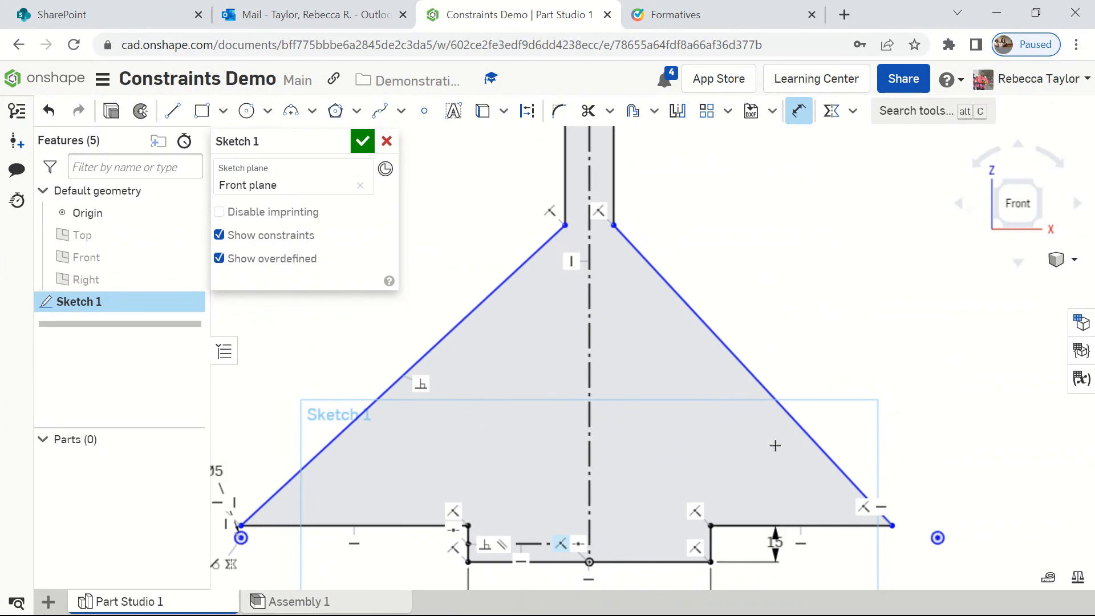
# Step: Dimension the length of the stem's right vertical edge at 15 mm
pyautogui.scroll(-3, 724, 334)
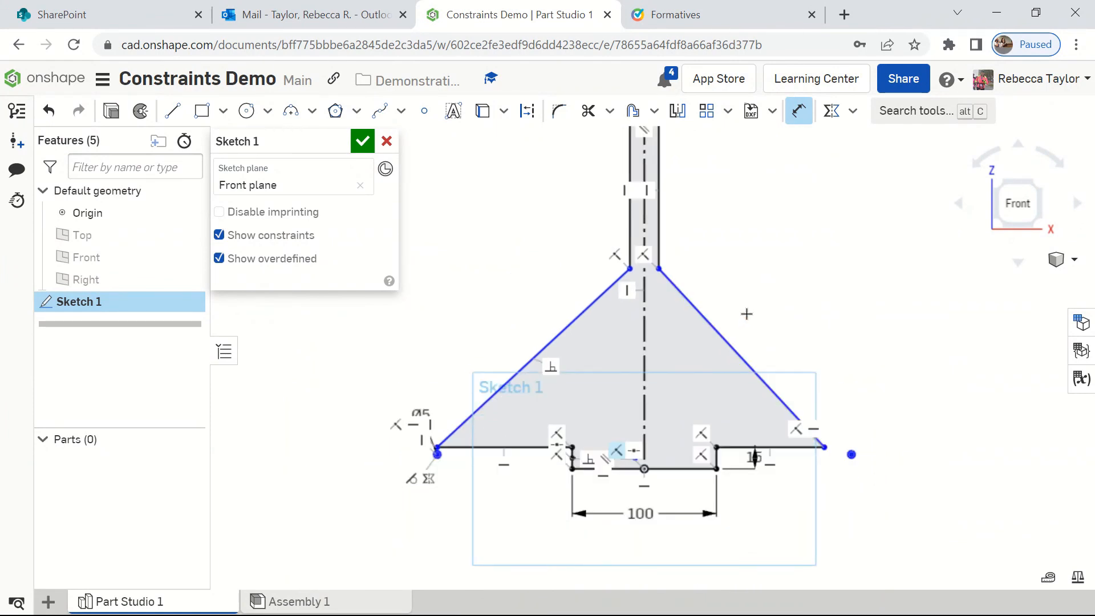
pyautogui.moveTo(745, 313); pyautogui.dragTo(723, 383, button='middle')
pyautogui.click(638, 244)
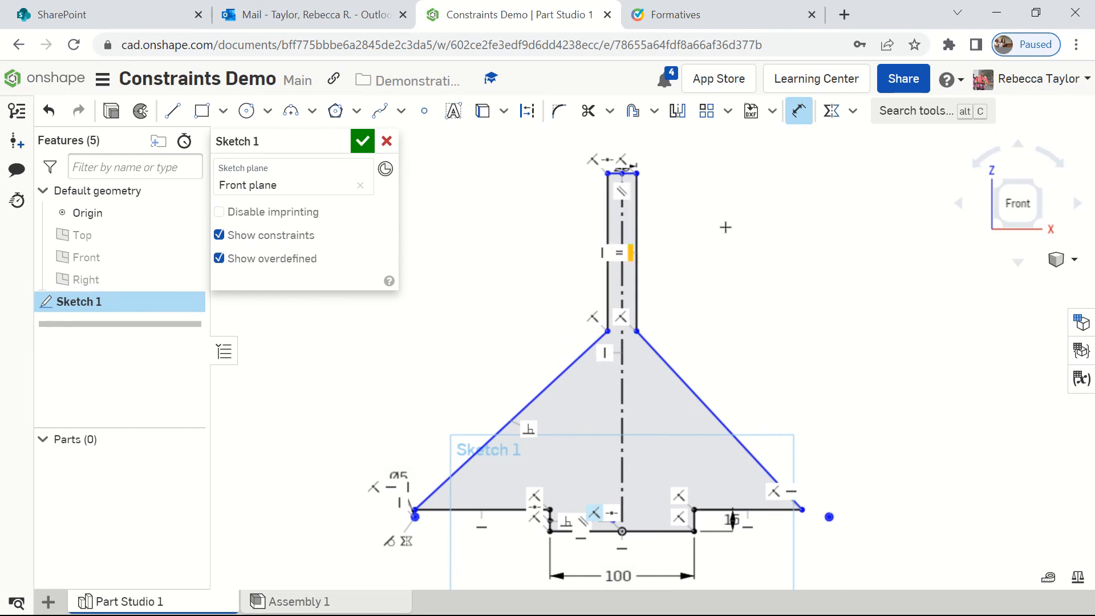
pyautogui.click(637, 228)
pyautogui.click(702, 231)
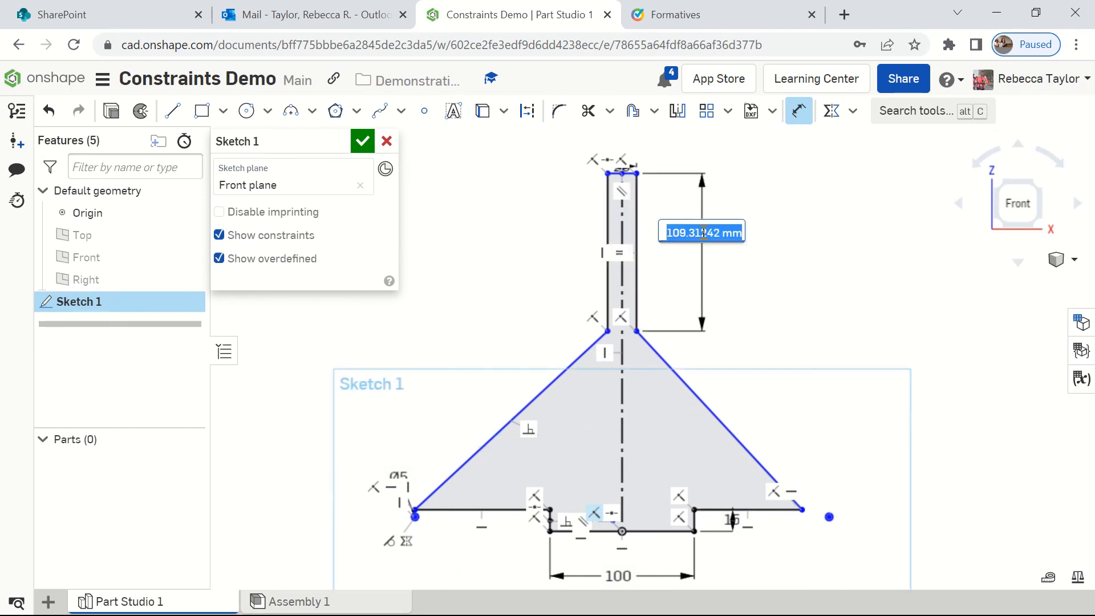
pyautogui.write('15')
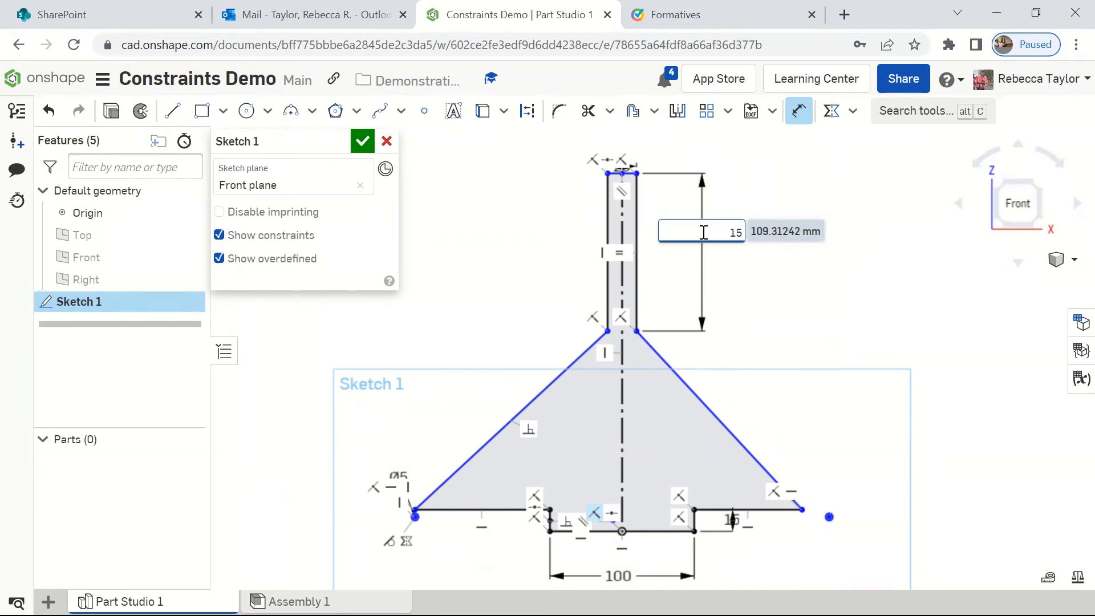
pyautogui.press('Return')
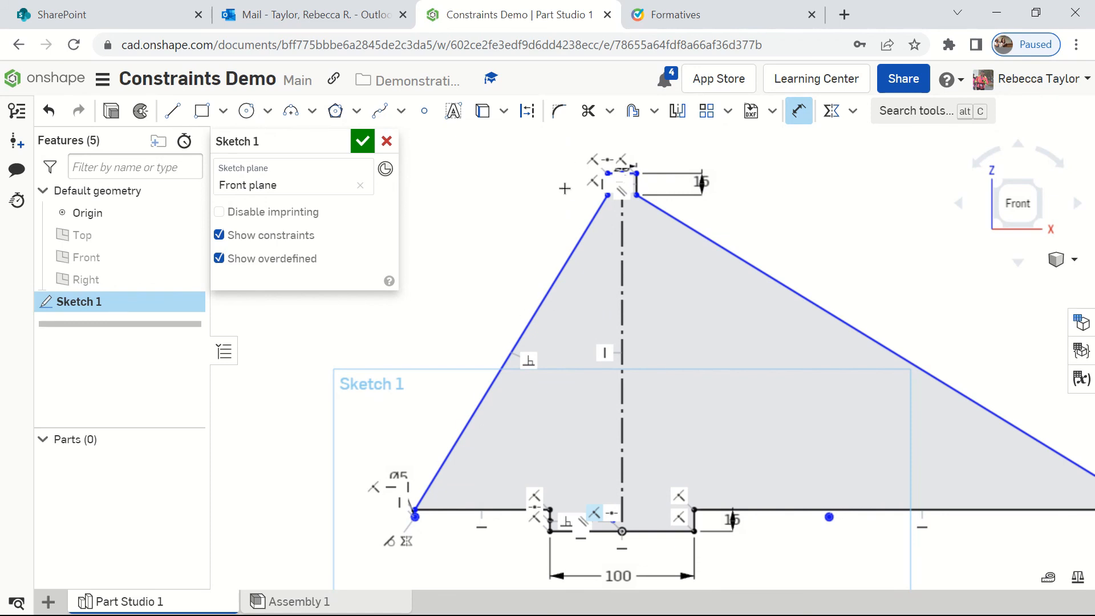
# Step: Dimension the overall height from the stem's top edge to the base's bottom edge at 45 mm
pyautogui.scroll(5, 621, 177)
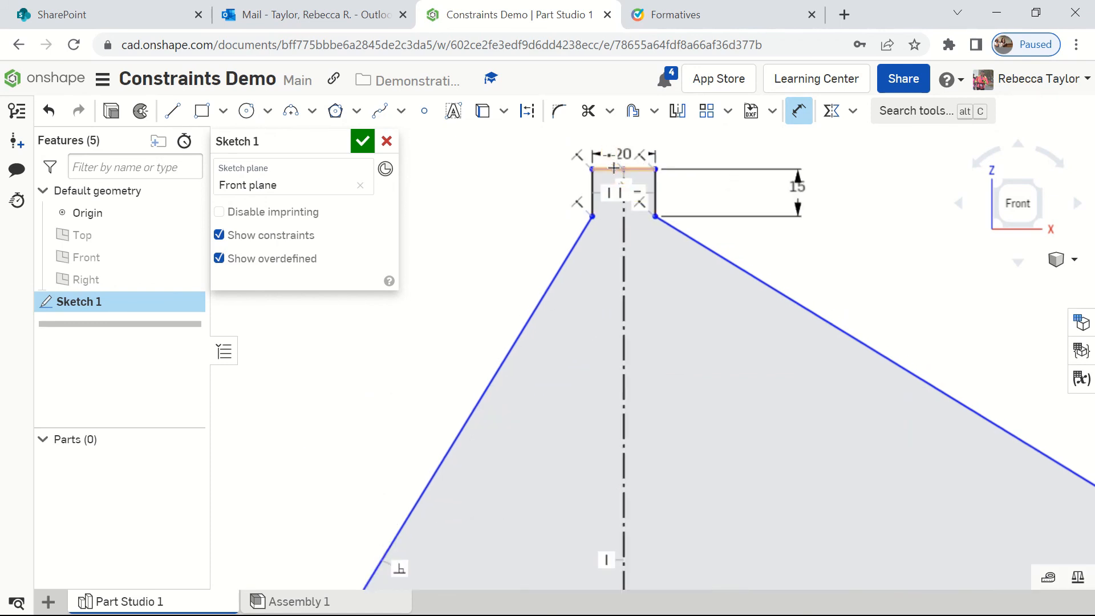
pyautogui.click(615, 170)
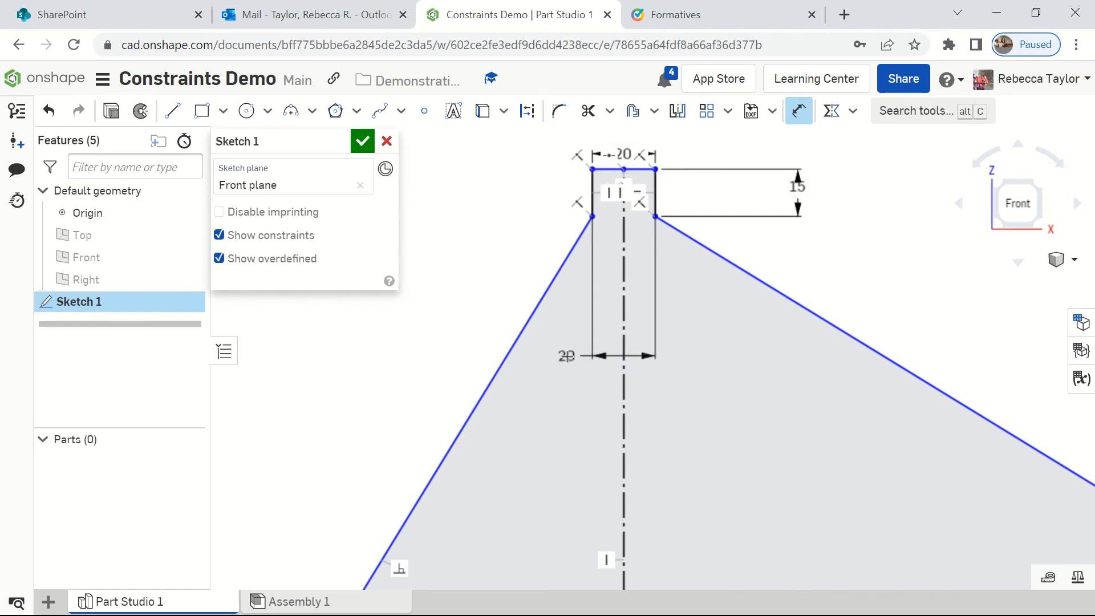
pyautogui.scroll(1, 566, 357)
pyautogui.scroll(-8, 572, 371)
pyautogui.scroll(-2, 648, 465)
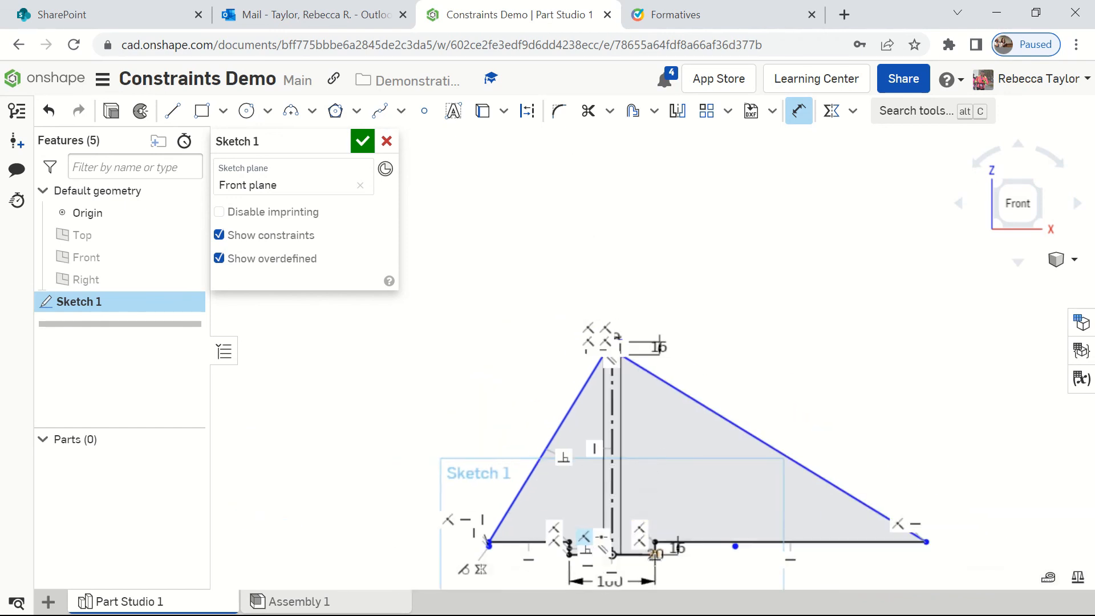
pyautogui.click(638, 555)
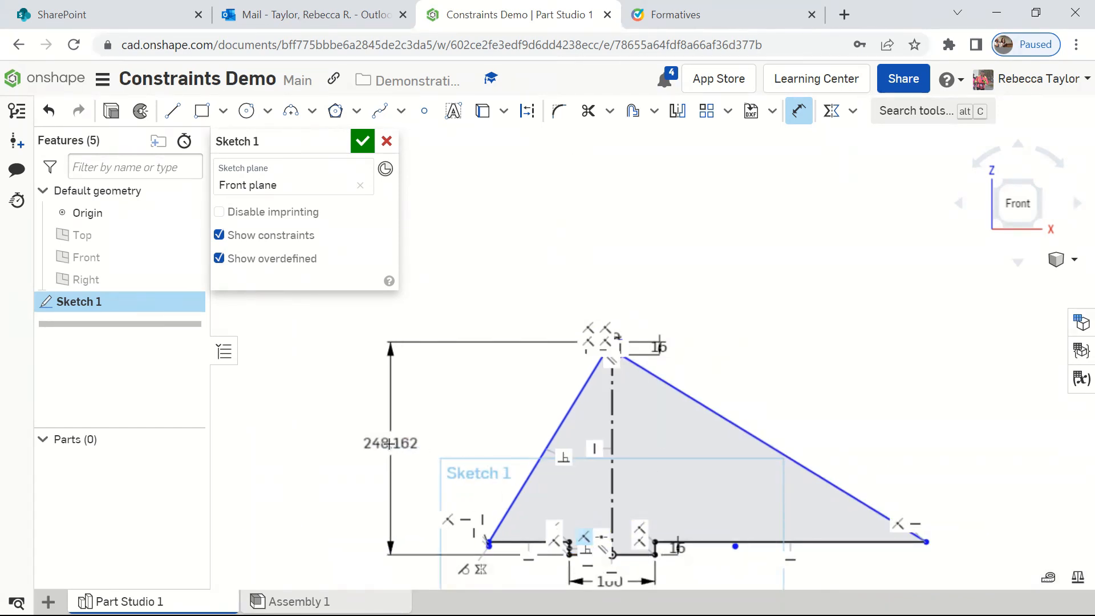
pyautogui.click(390, 445)
pyautogui.write('45')
pyautogui.press('Return')
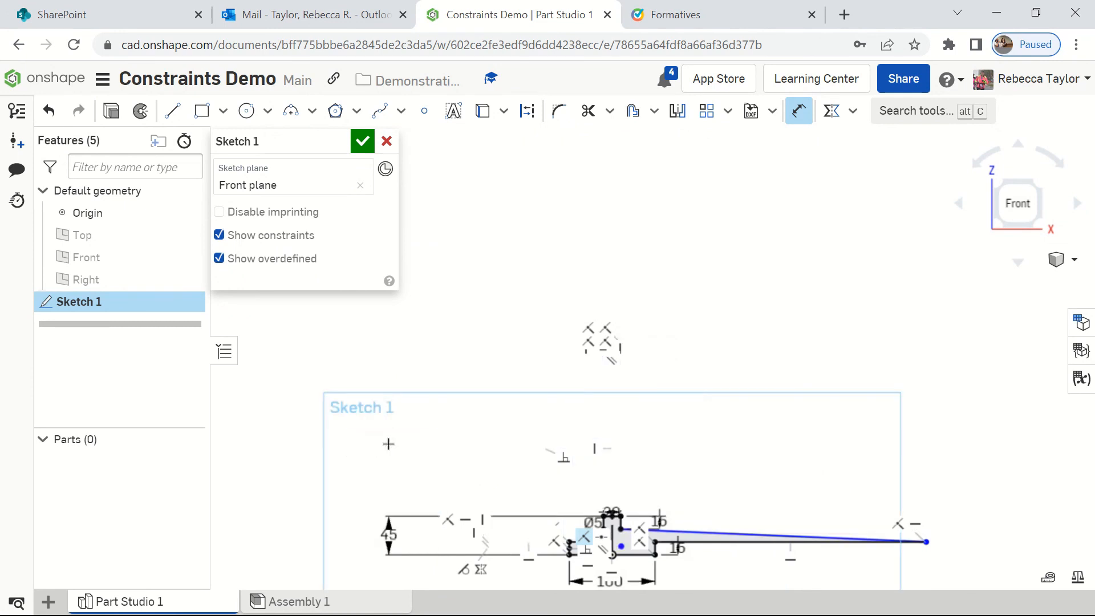
# Step: Apply an Equal constraint between the left and right slanted edges that join the stem to the base
pyautogui.scroll(2, 627, 508)
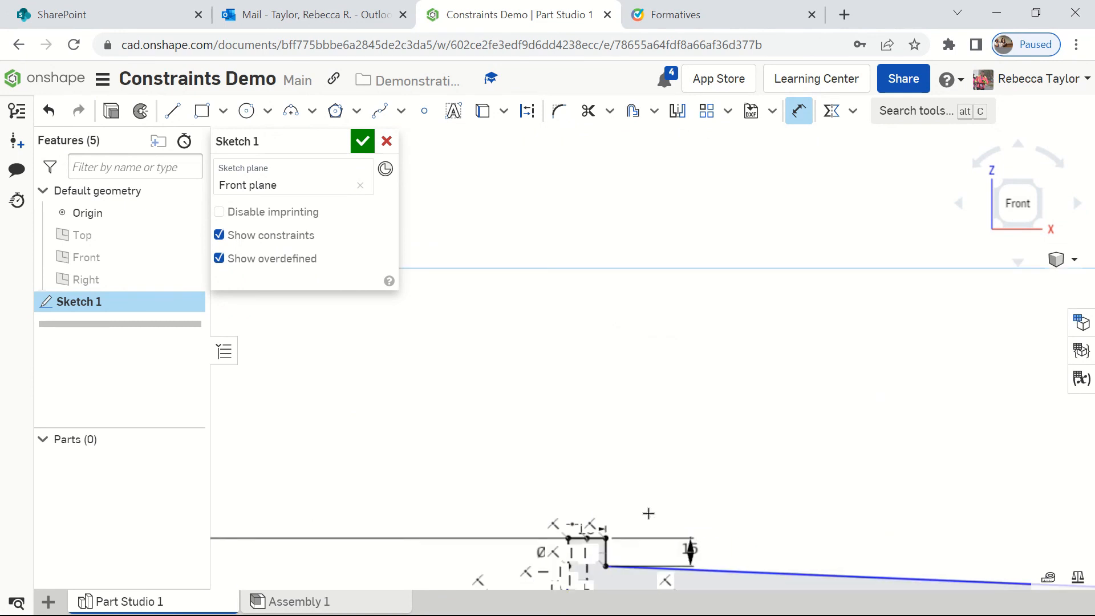
pyautogui.scroll(2, 650, 513)
pyautogui.moveTo(688, 529); pyautogui.dragTo(669, 215, button='middle')
pyautogui.scroll(4, 604, 282)
pyautogui.scroll(2, 604, 282)
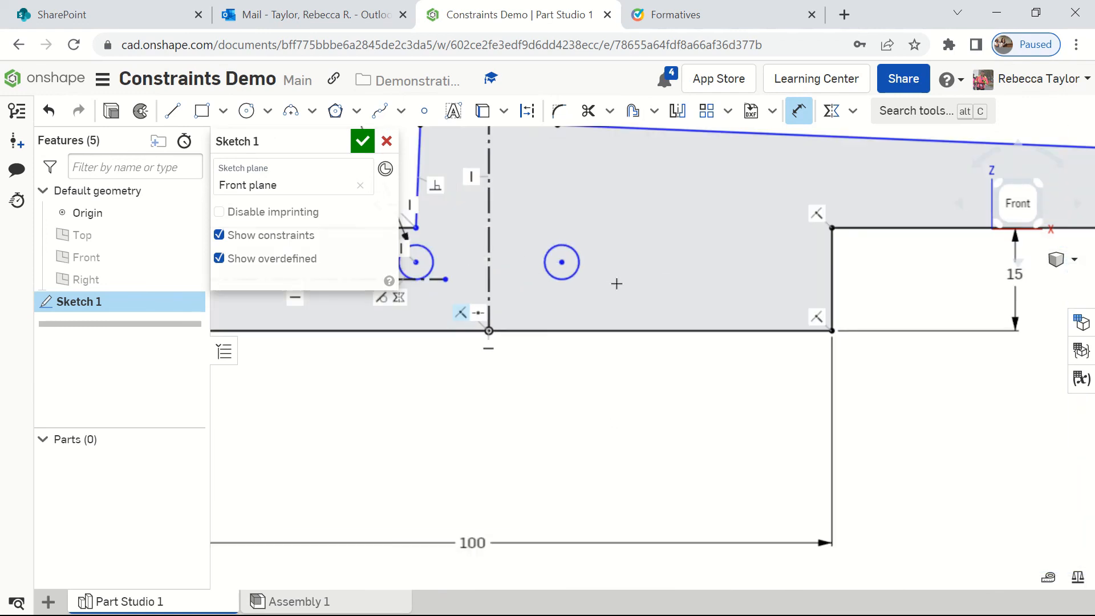
pyautogui.scroll(-2, 618, 283)
pyautogui.scroll(1, 619, 284)
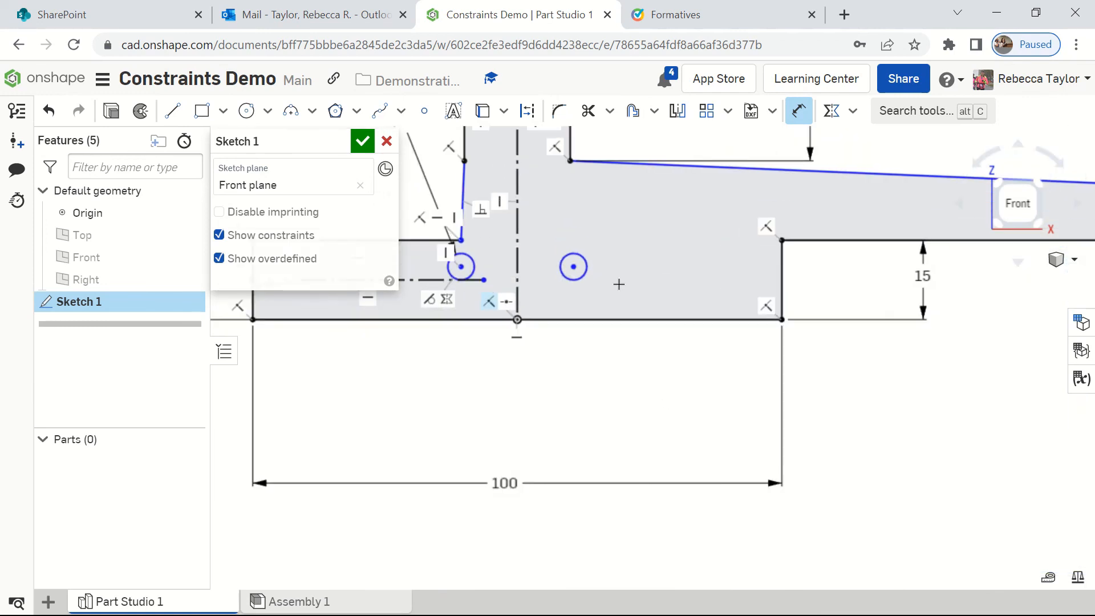
pyautogui.scroll(-1, 619, 284)
pyautogui.moveTo(665, 349)
pyautogui.mouseDown(button='middle')
pyautogui.moveTo(643, 394)
pyautogui.moveTo(672, 474)
pyautogui.mouseUp(button='middle')
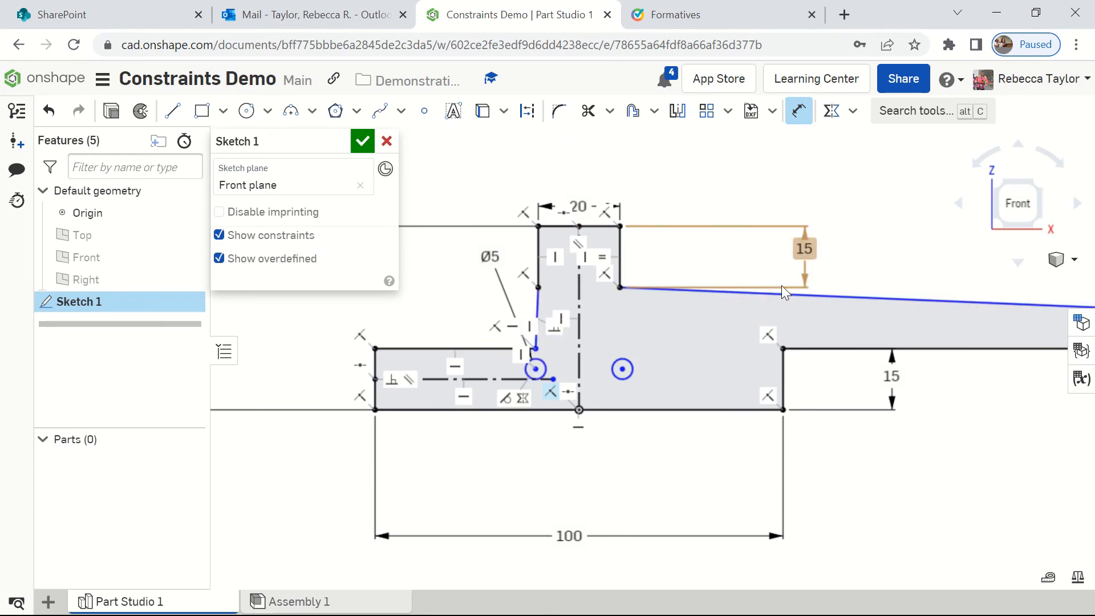
pyautogui.click(542, 319)
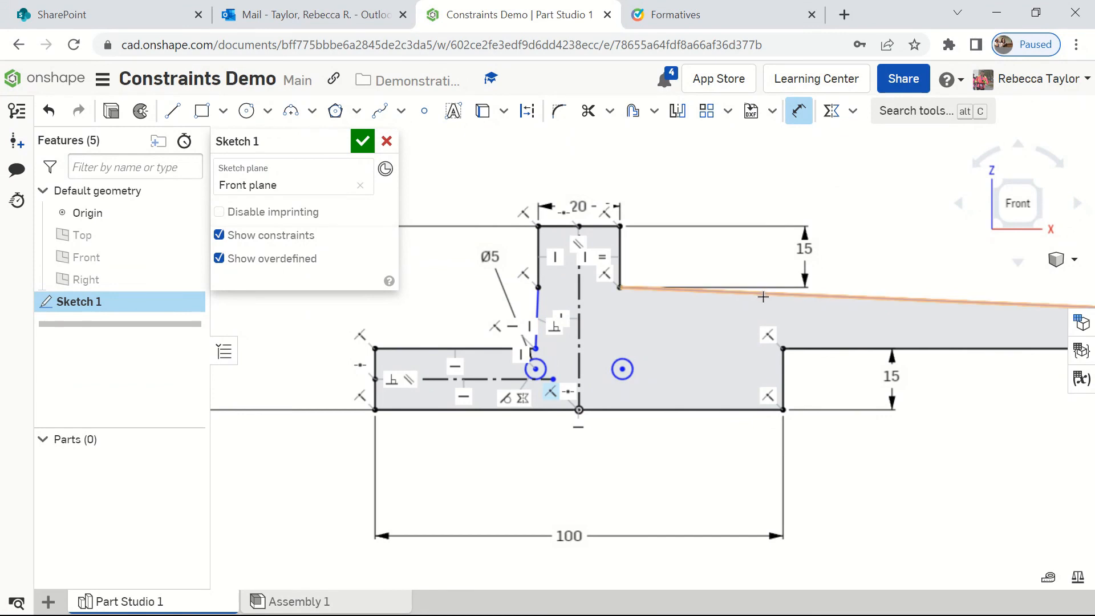
pyautogui.click(853, 112)
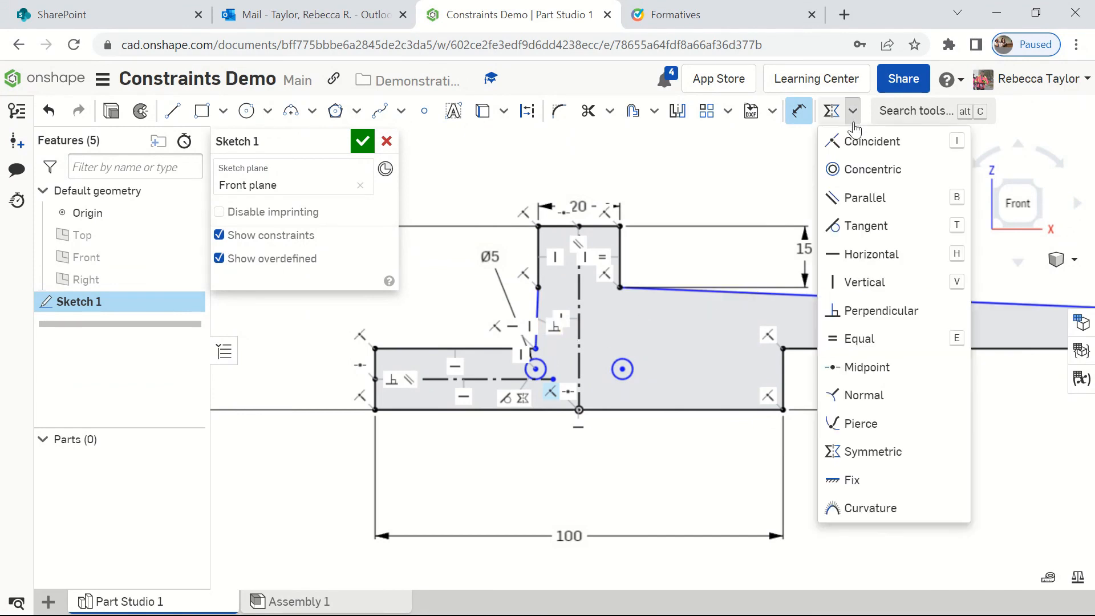
pyautogui.click(860, 341)
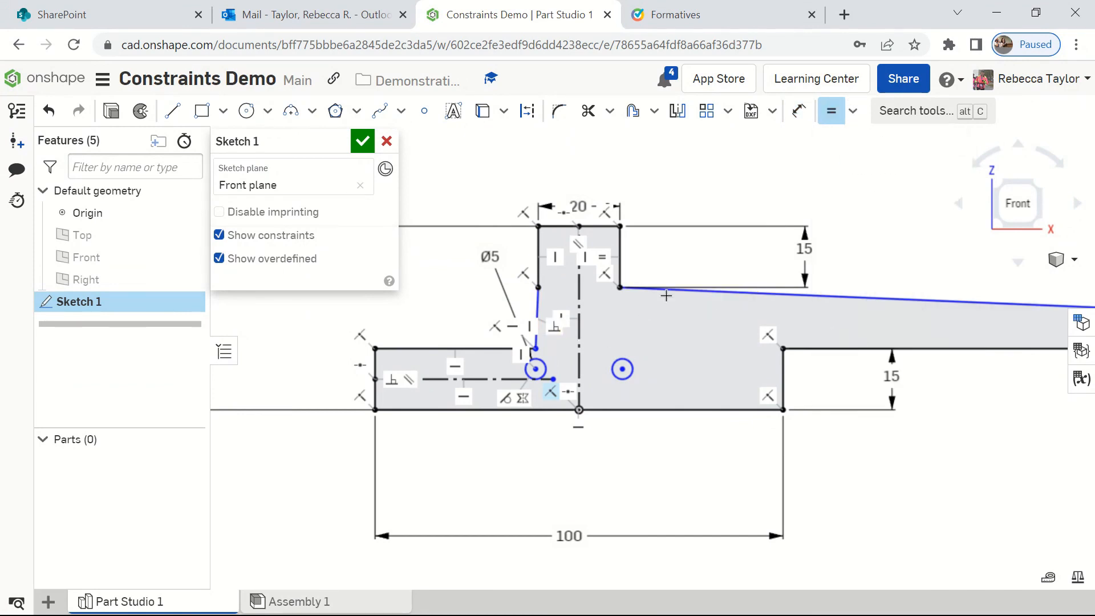
pyautogui.click(538, 313)
pyautogui.click(776, 295)
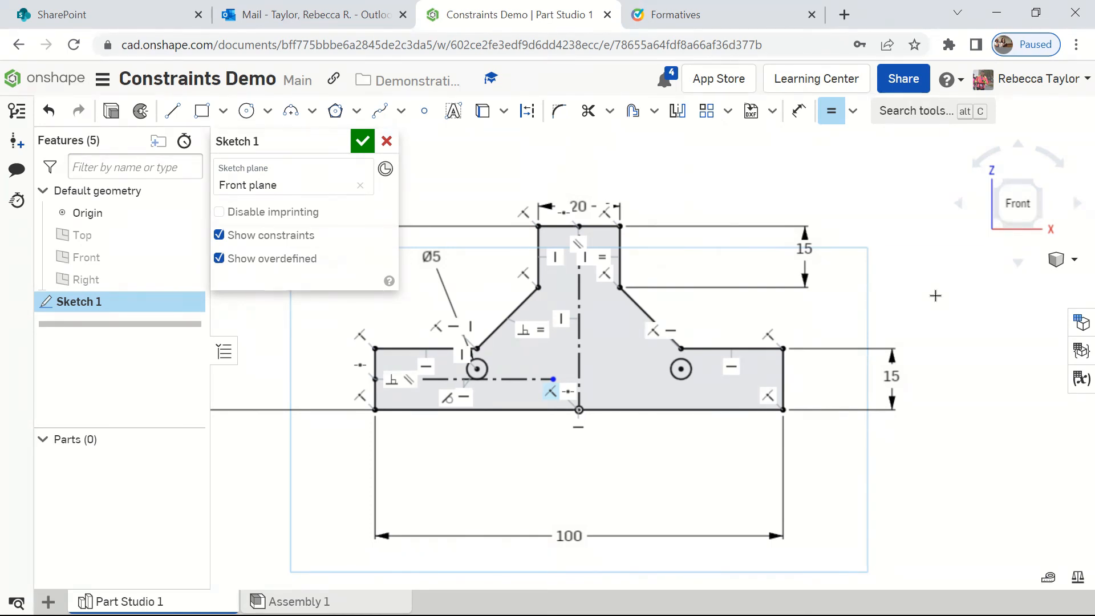
# Step: Hide the sketch's constraint symbols to view the plain profile, and show them again
pyautogui.moveTo(544, 5)
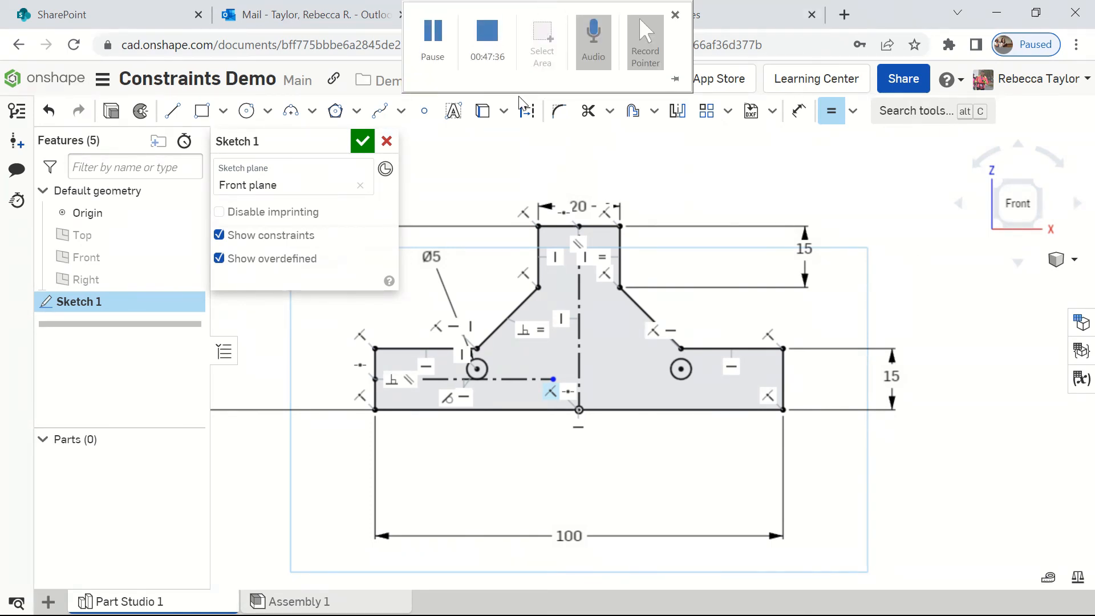
pyautogui.scroll(2, 644, 304)
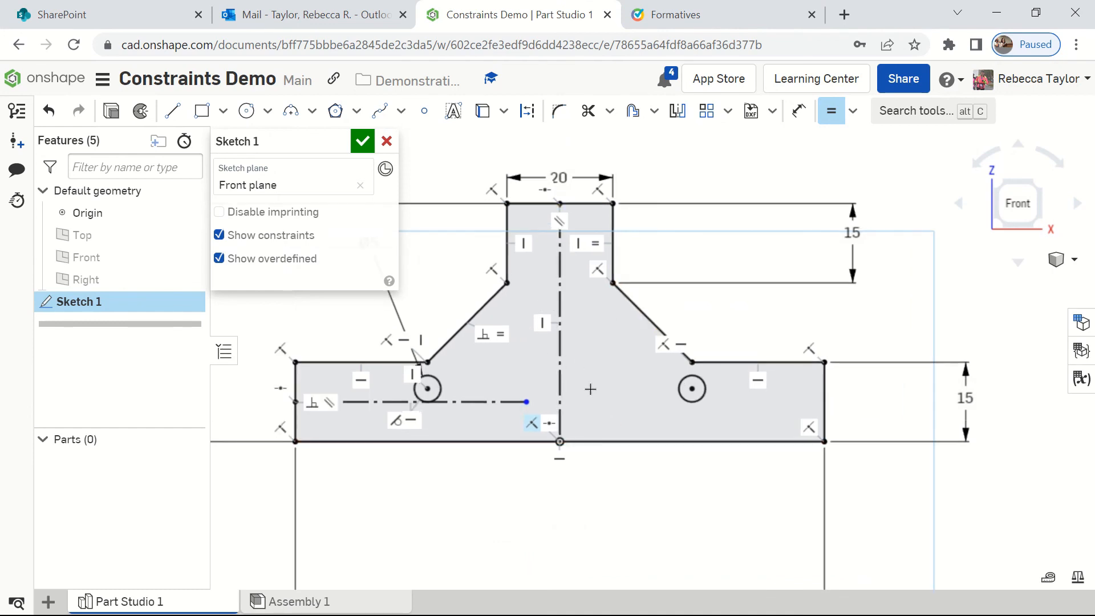
pyautogui.click(220, 236)
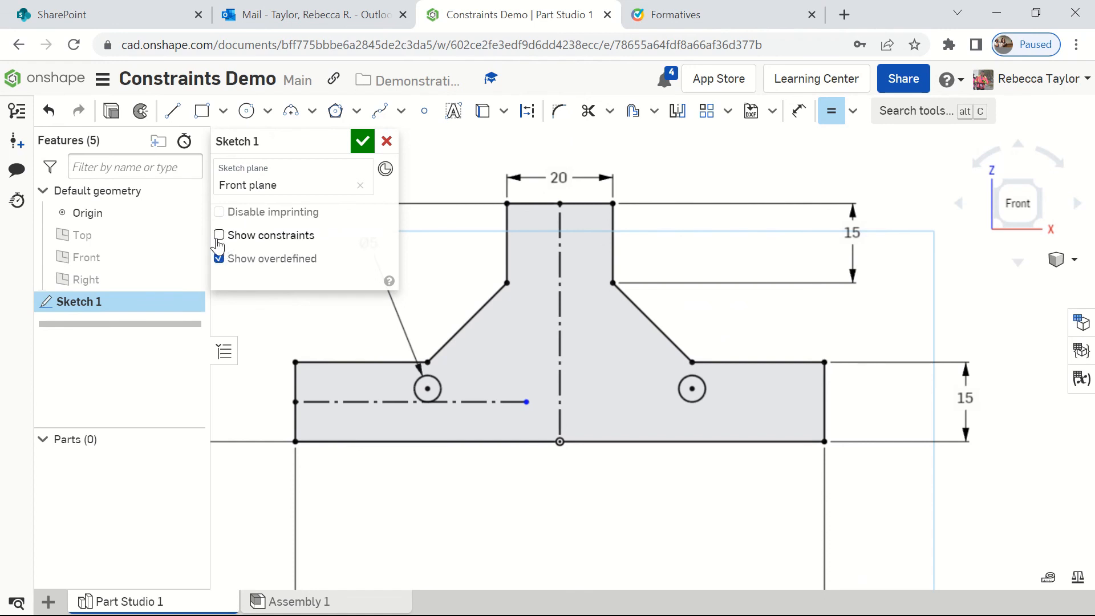
pyautogui.click(220, 236)
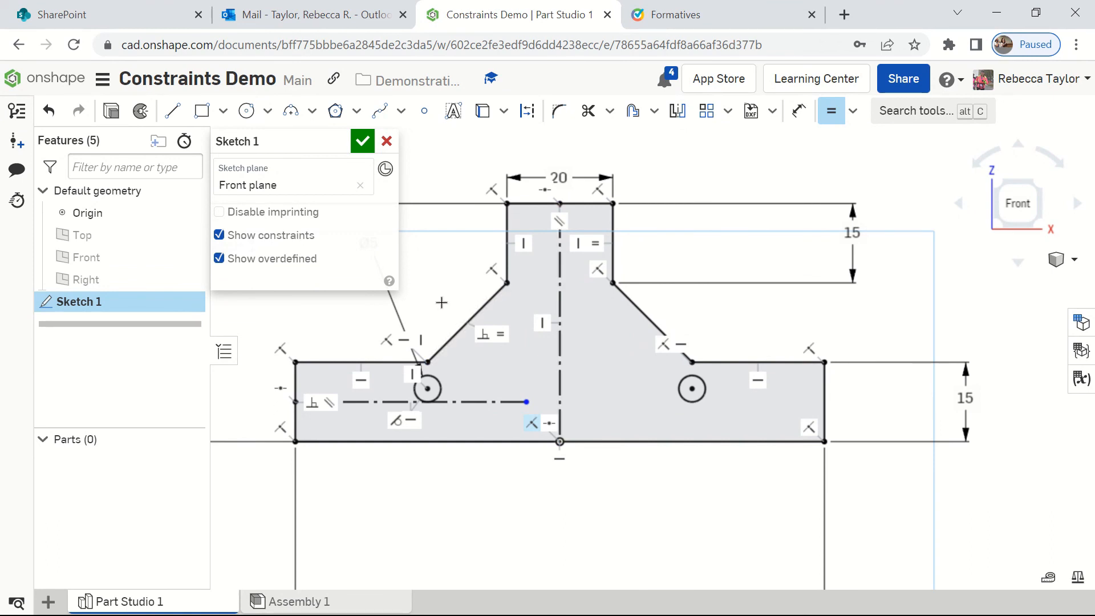
# Step: Exit the Equal constraint tool and move the 45 mm overall height dimension close to the profile's left side
pyautogui.scroll(-5, 442, 303)
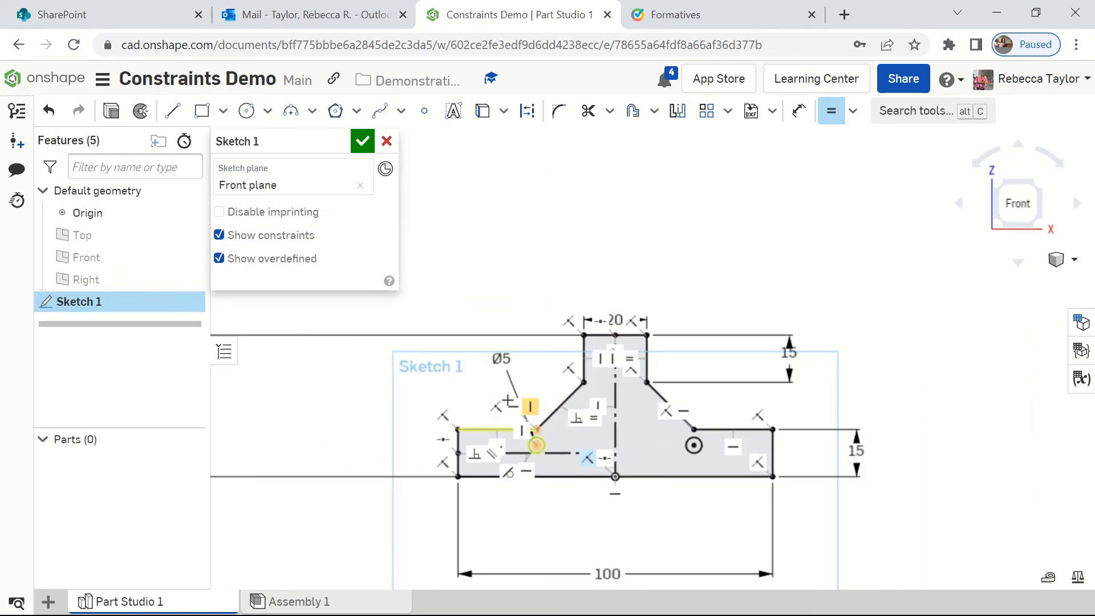
pyautogui.scroll(-5, 336, 425)
pyautogui.moveTo(332, 423); pyautogui.dragTo(607, 416, button='middle')
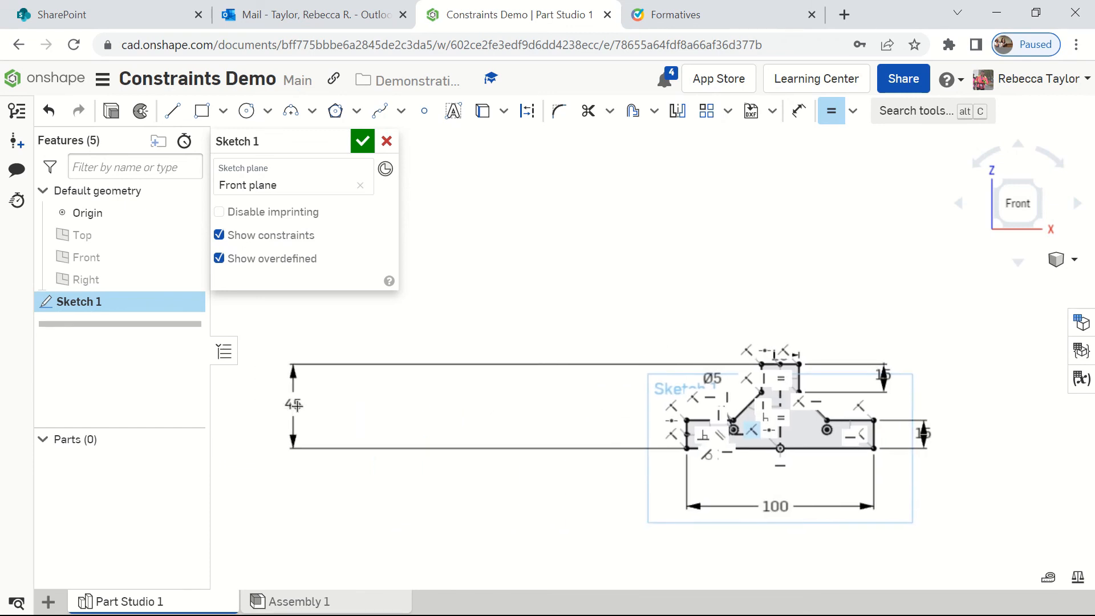
pyautogui.press('Escape')
pyautogui.moveTo(295, 404); pyautogui.dragTo(649, 434)
pyautogui.moveTo(778, 421); pyautogui.dragTo(632, 407, button='middle')
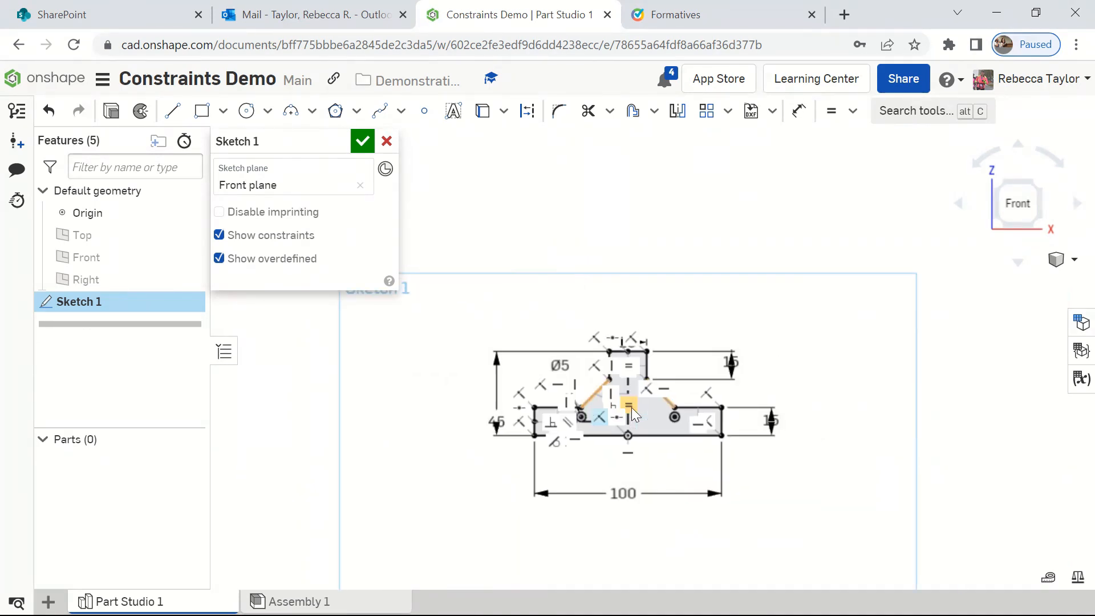
pyautogui.scroll(-2, 631, 407)
pyautogui.scroll(3, 651, 414)
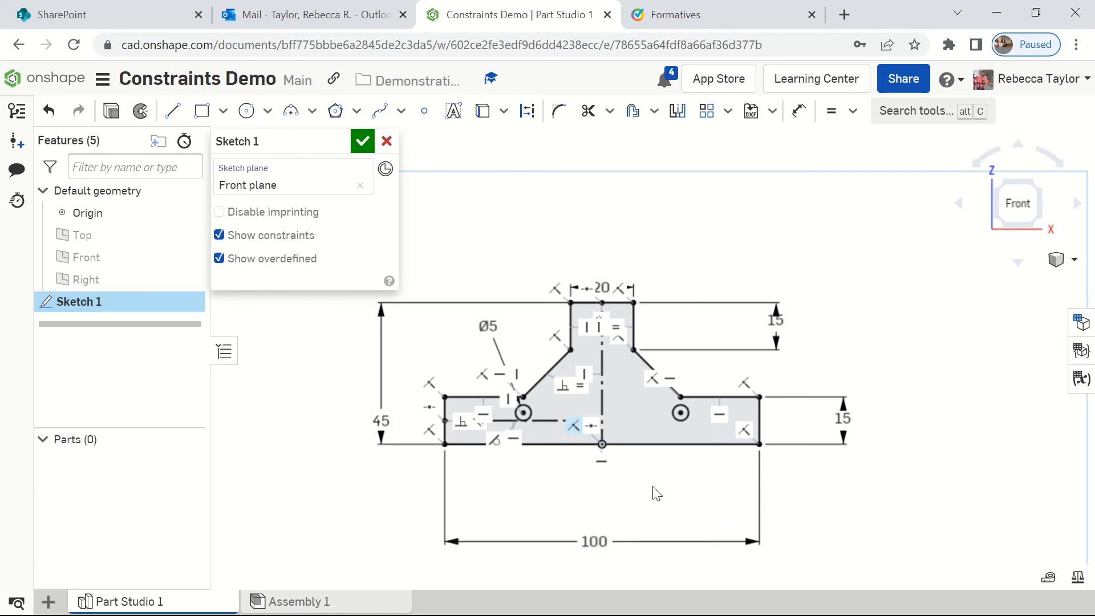
pyautogui.scroll(2, 653, 491)
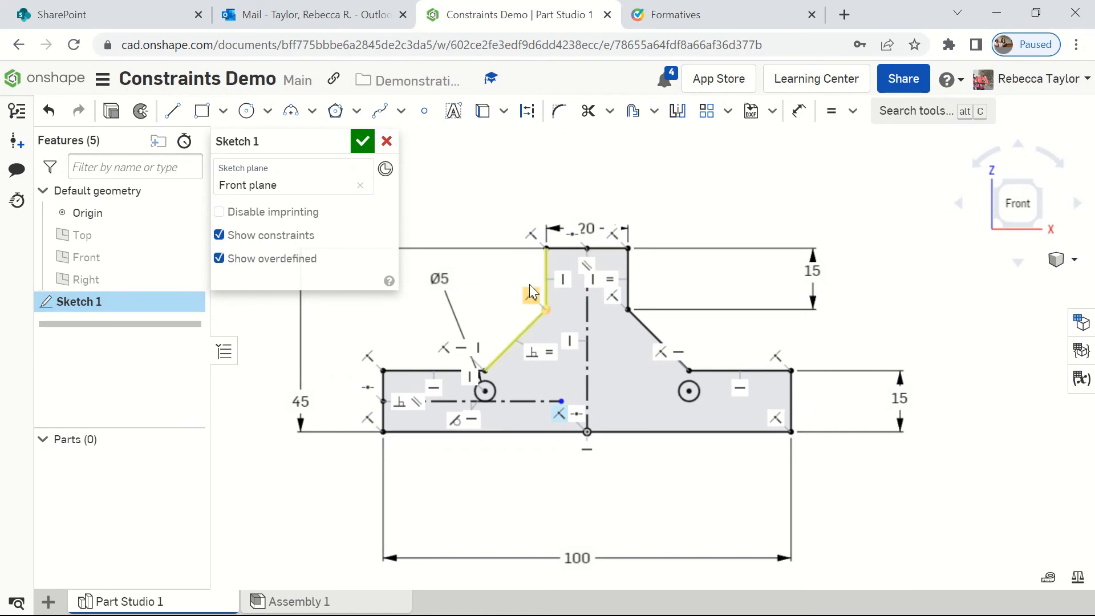
pyautogui.scroll(3, 529, 288)
pyautogui.scroll(-2, 543, 318)
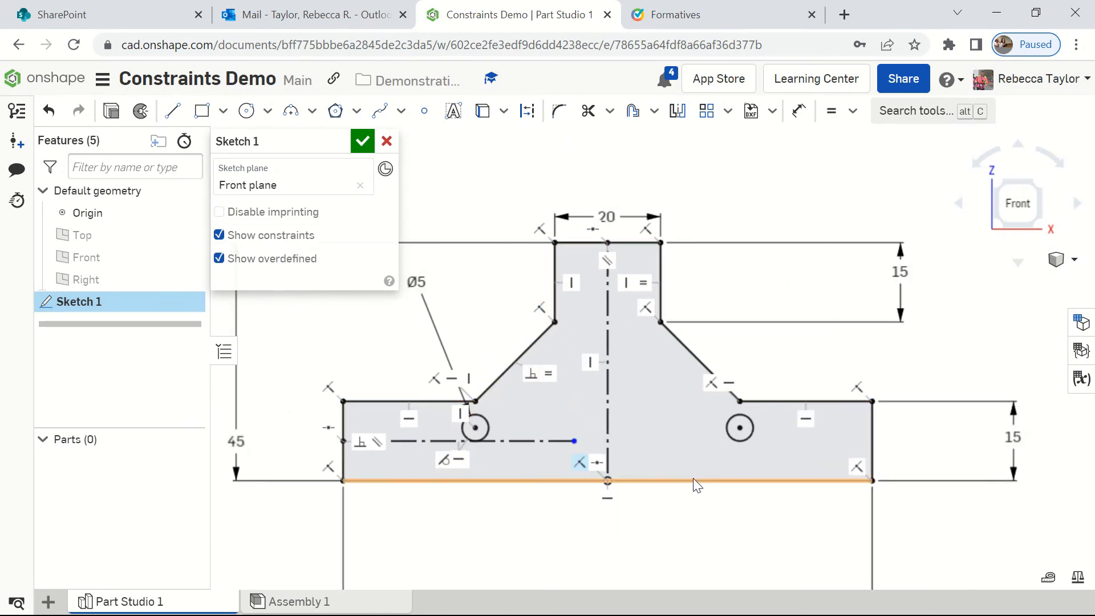
pyautogui.scroll(-2, 677, 448)
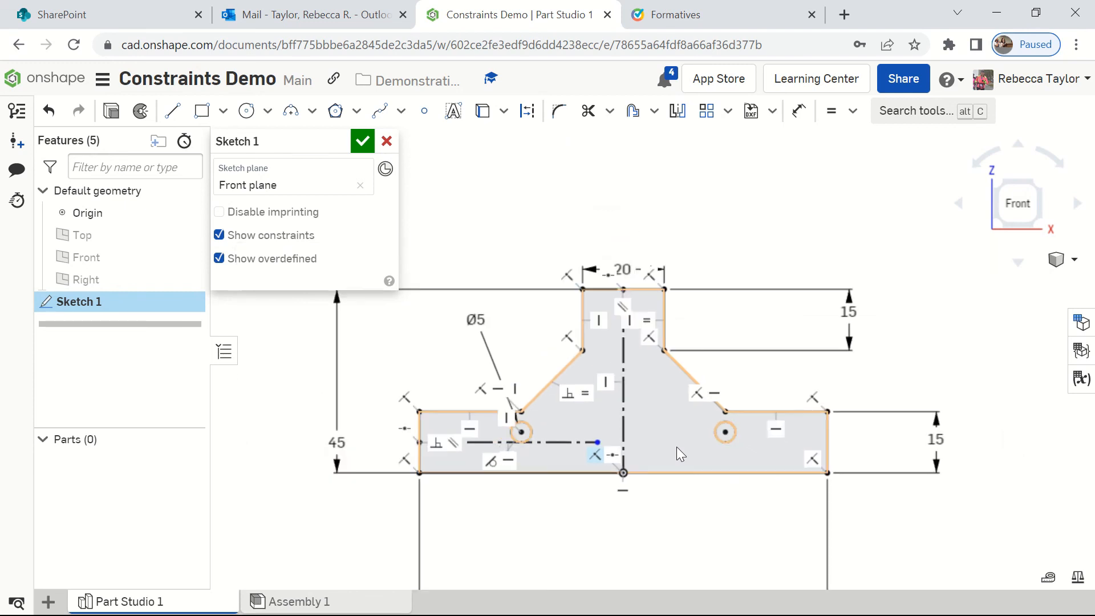